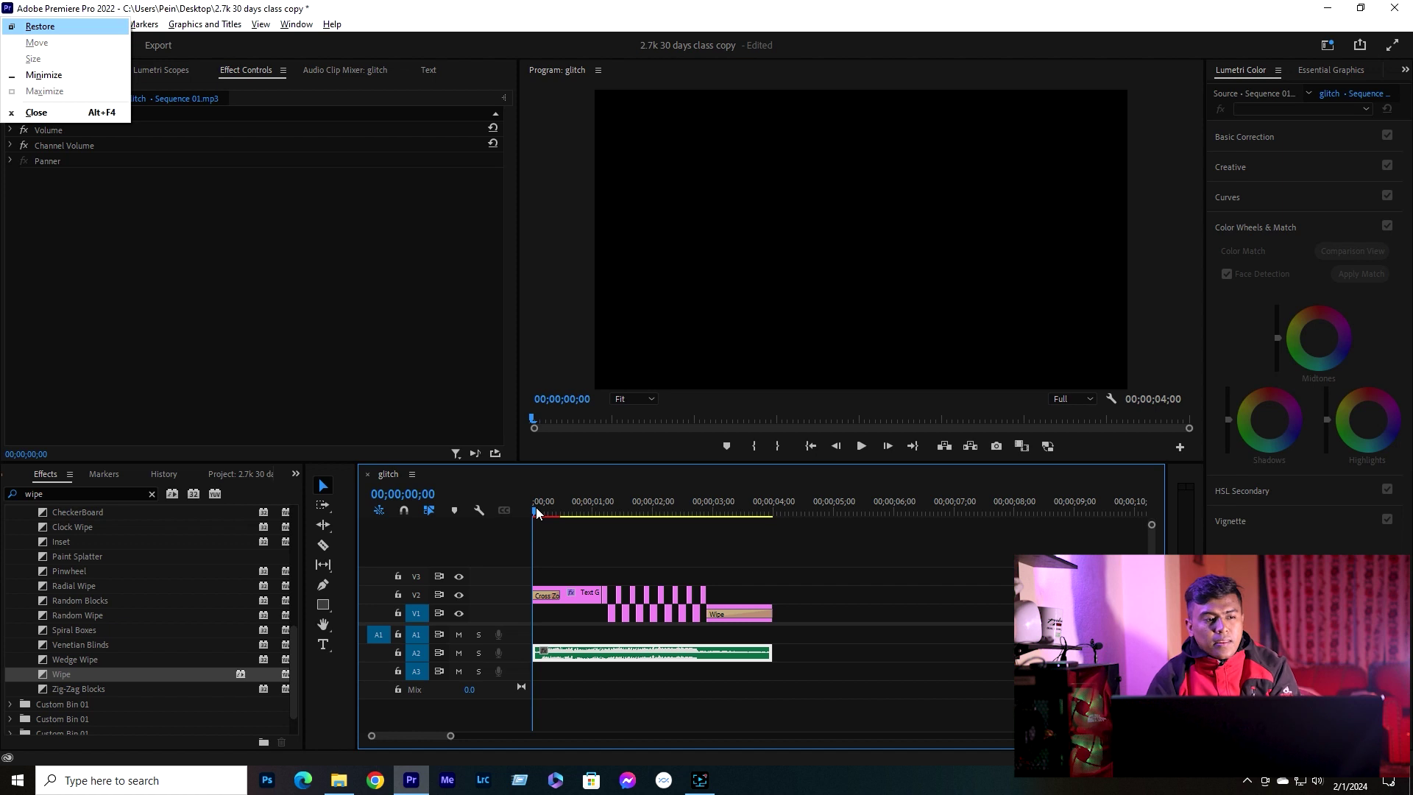
- Play back the finished glitch title, then start a new item in the empty project copy
{"action": "left_click", "coordinate": [611, 548]}
{"action": "key", "text": "space"}
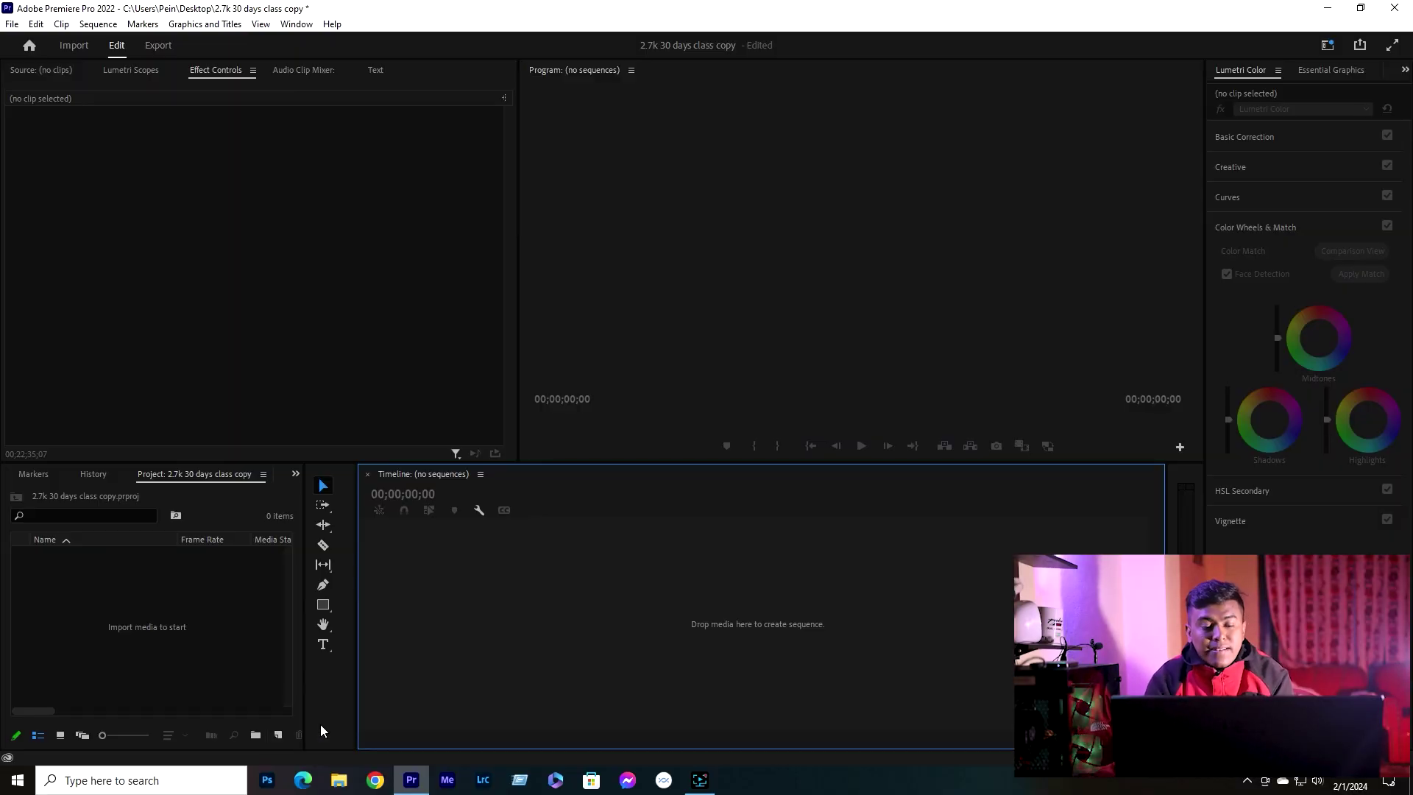
{"action": "left_click", "coordinate": [279, 735]}
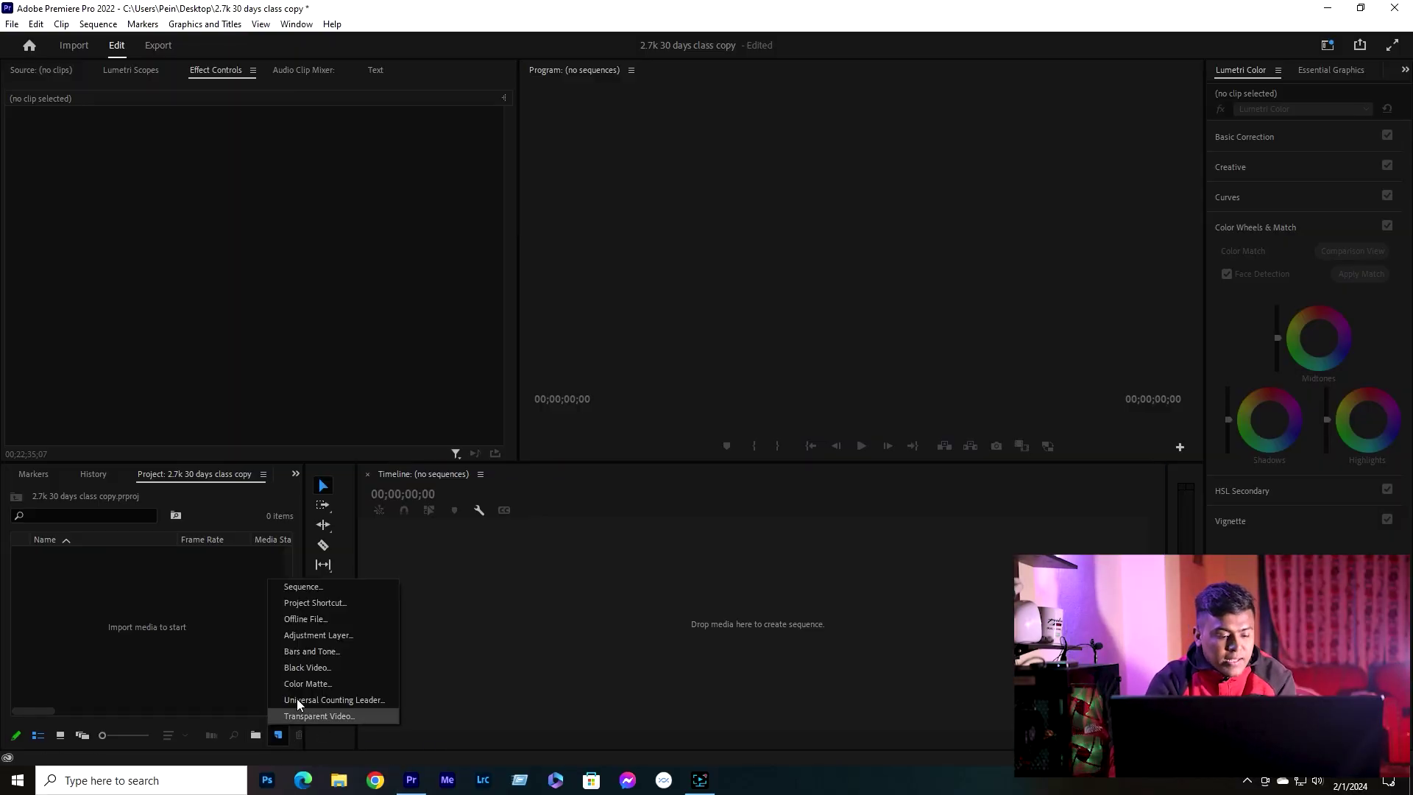
- Create a DSLR 1080p30 sequence named 'glitch' and play it back
{"action": "left_click", "coordinate": [334, 587]}
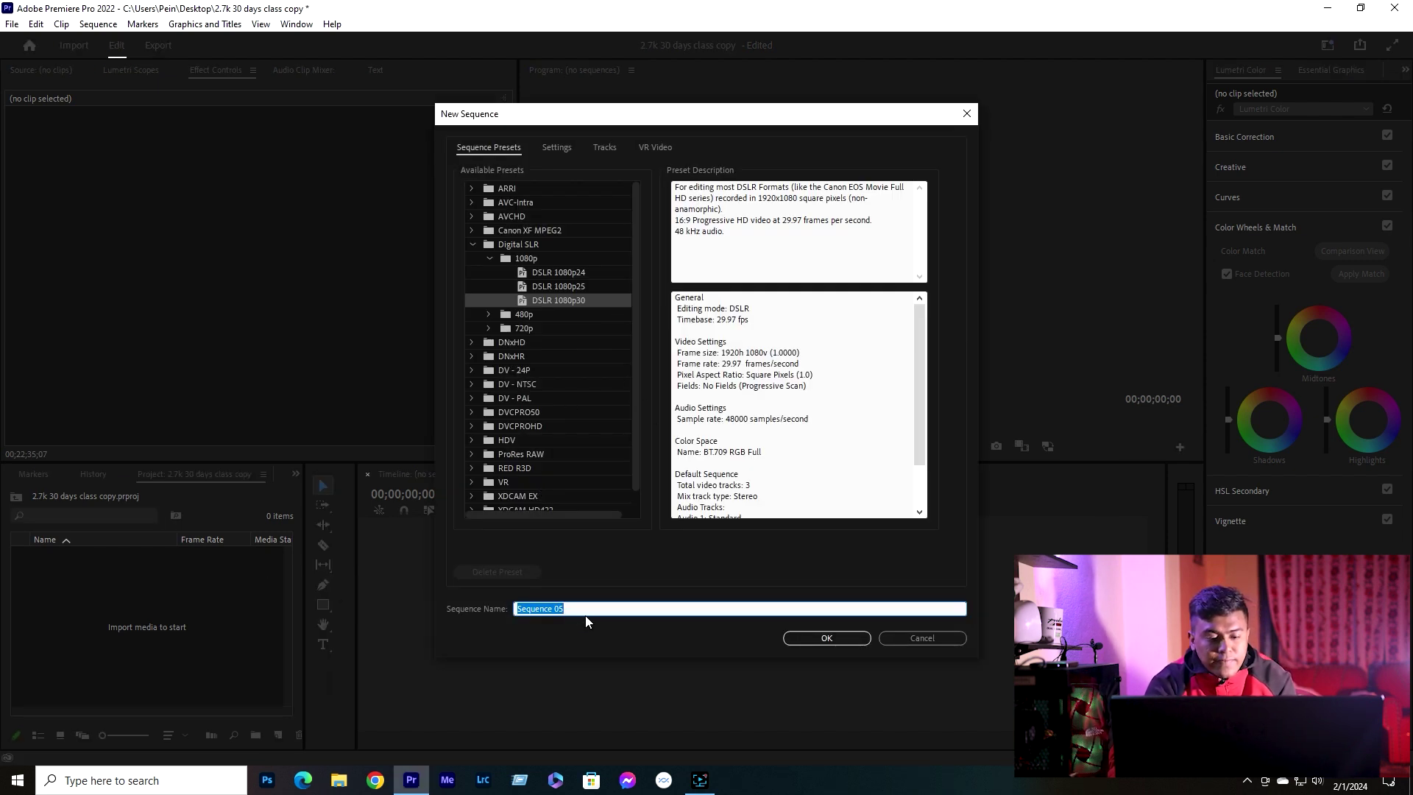
{"action": "type", "text": "glitch"}
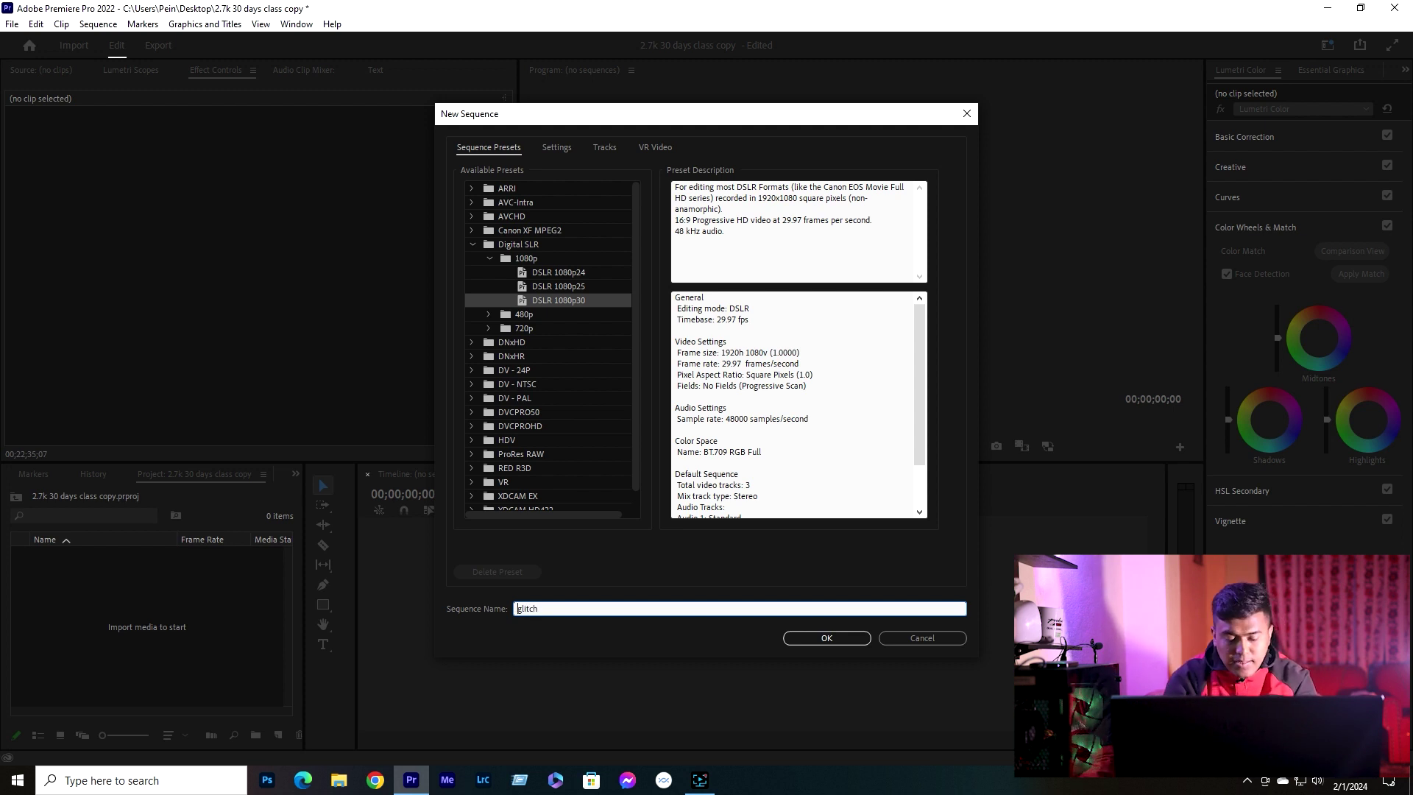
{"action": "left_click", "coordinate": [822, 638]}
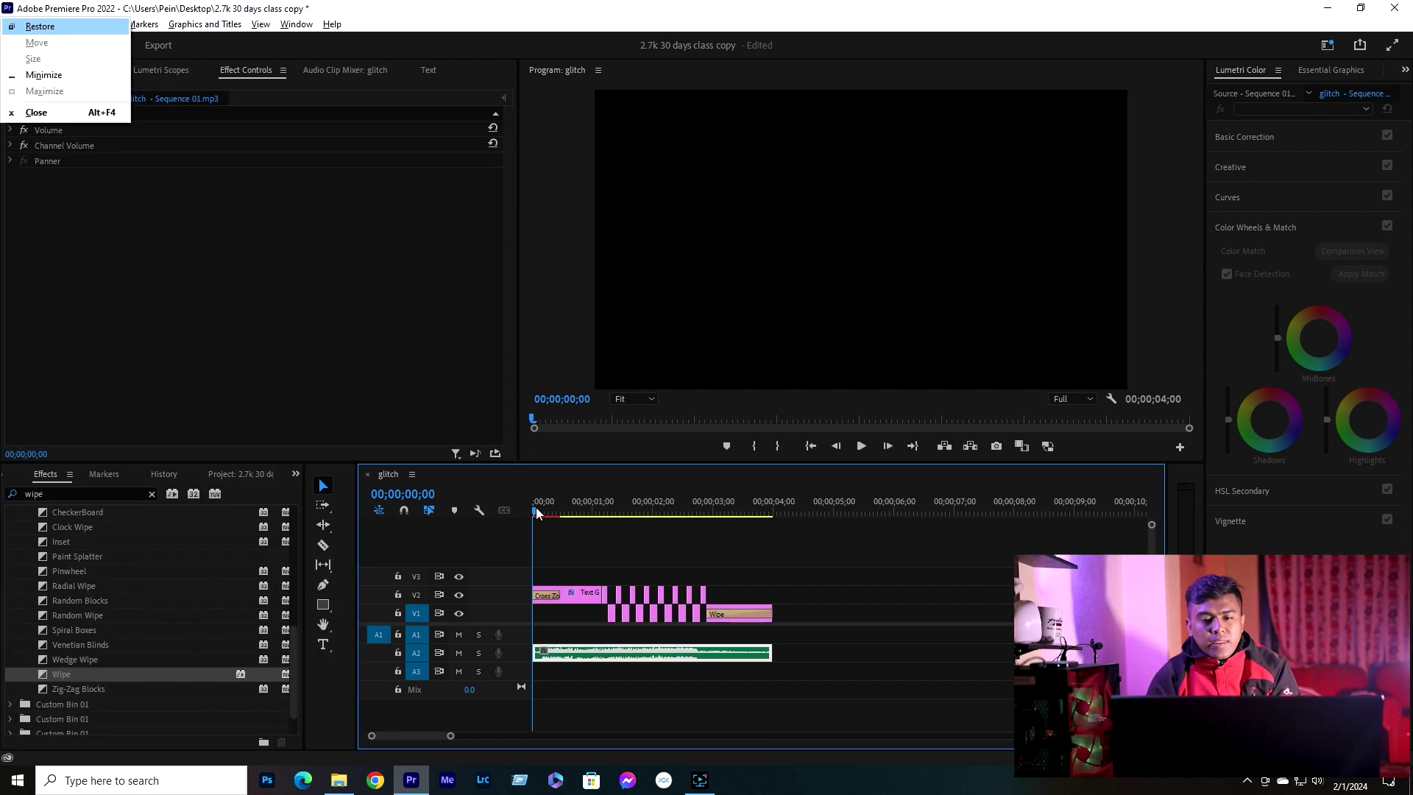
{"action": "left_click", "coordinate": [655, 557]}
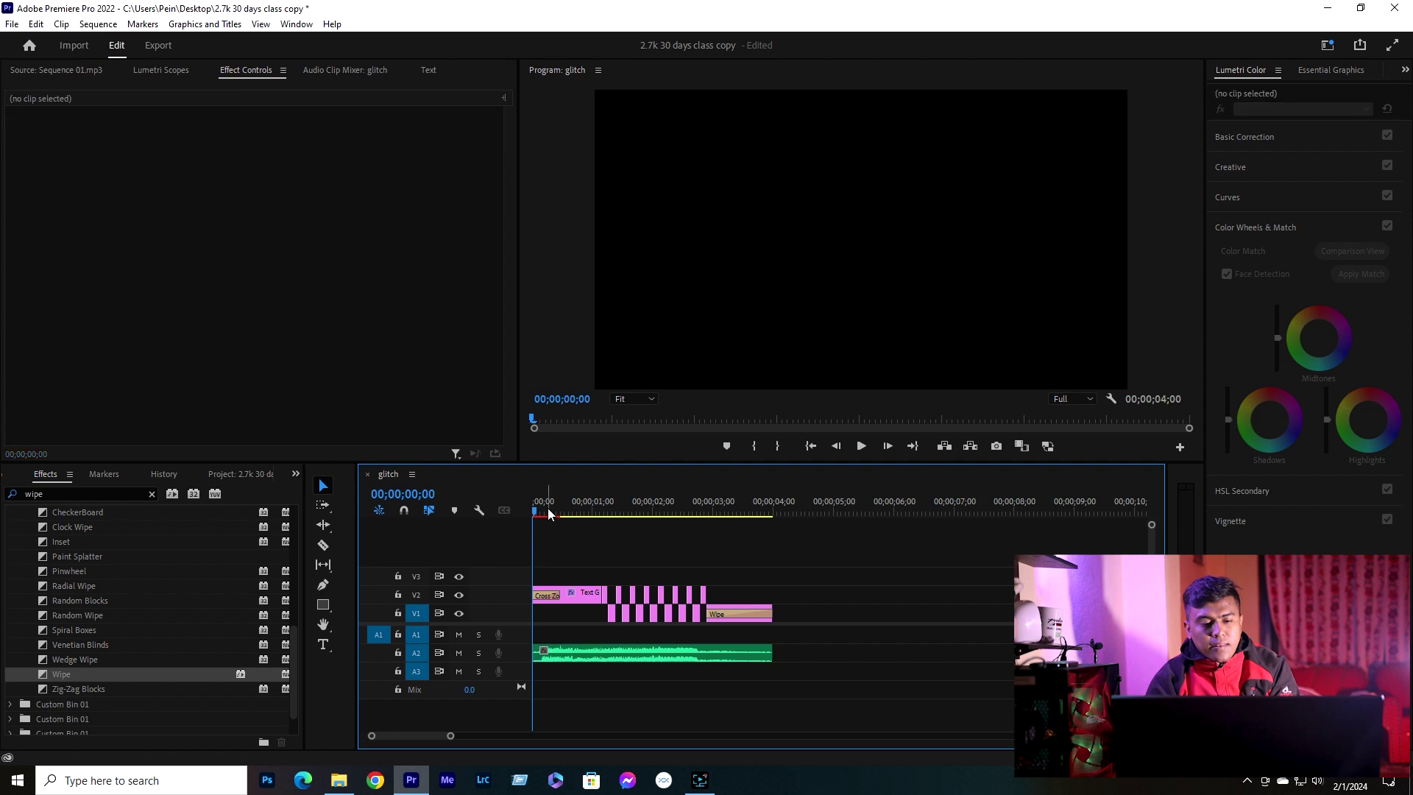
{"action": "key", "text": "space"}
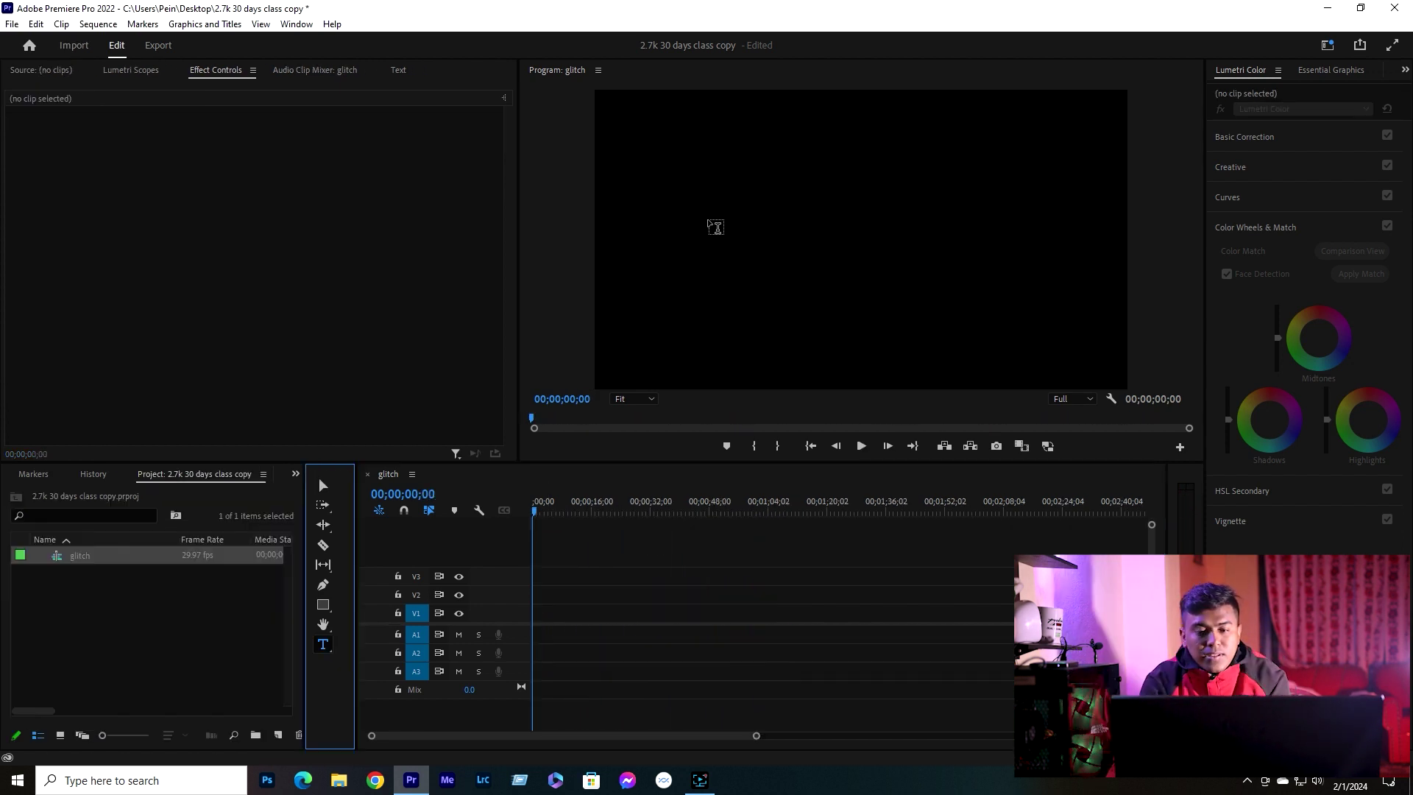
- Add a 'text glitch' title to the frame in the Program monitor
{"action": "left_click", "coordinate": [772, 200]}
{"action": "type", "text": "text glitch"}
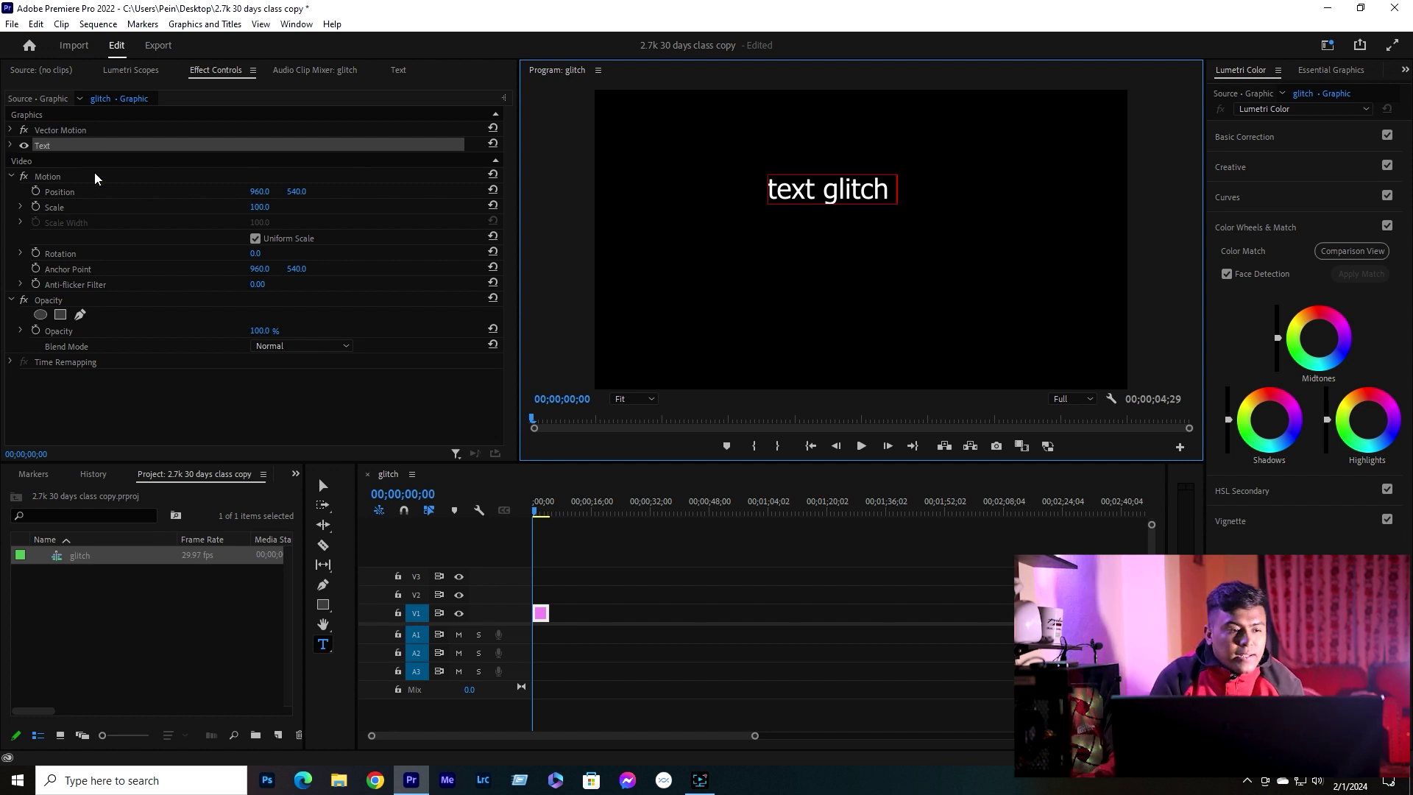
{"action": "key", "text": "Escape"}
{"action": "left_click", "coordinate": [41, 178]}
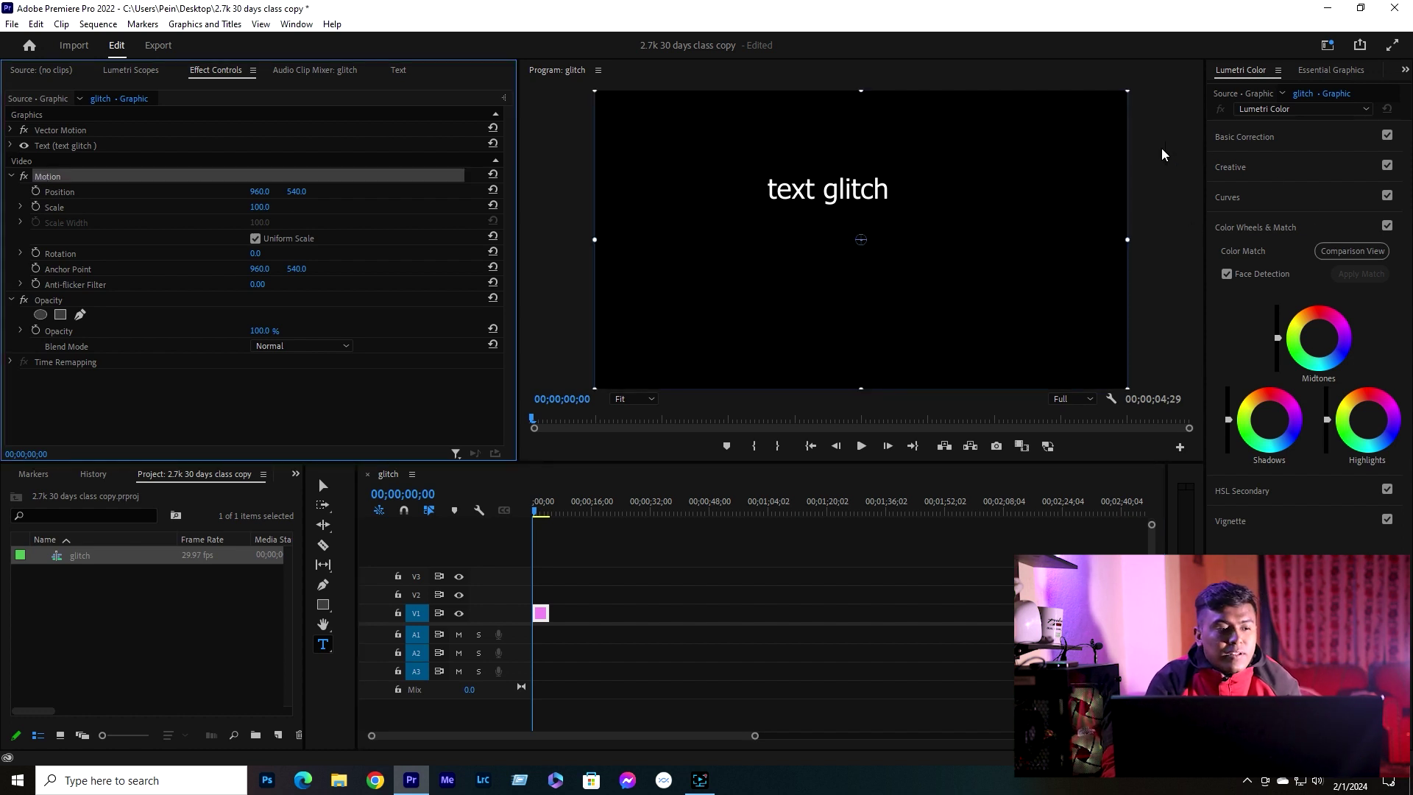
- Place the title just right of centre at scale 98.5 and save the project
{"action": "mouse_move", "coordinate": [853, 228]}
{"action": "left_mouse_down"}
{"action": "mouse_move", "coordinate": [890, 334]}
{"action": "mouse_move", "coordinate": [1022, 169]}
{"action": "left_mouse_up"}
{"action": "mouse_move", "coordinate": [1145, 99]}
{"action": "left_mouse_down"}
{"action": "mouse_move", "coordinate": [1179, 81]}
{"action": "mouse_move", "coordinate": [1129, 116]}
{"action": "left_mouse_up"}
{"action": "mouse_move", "coordinate": [863, 233]}
{"action": "left_mouse_down"}
{"action": "mouse_move", "coordinate": [954, 239]}
{"action": "mouse_move", "coordinate": [850, 231]}
{"action": "left_mouse_up"}
{"action": "left_click_drag", "start_coordinate": [960, 276], "coordinate": [967, 270]}
{"action": "key", "text": "ctrl+s"}
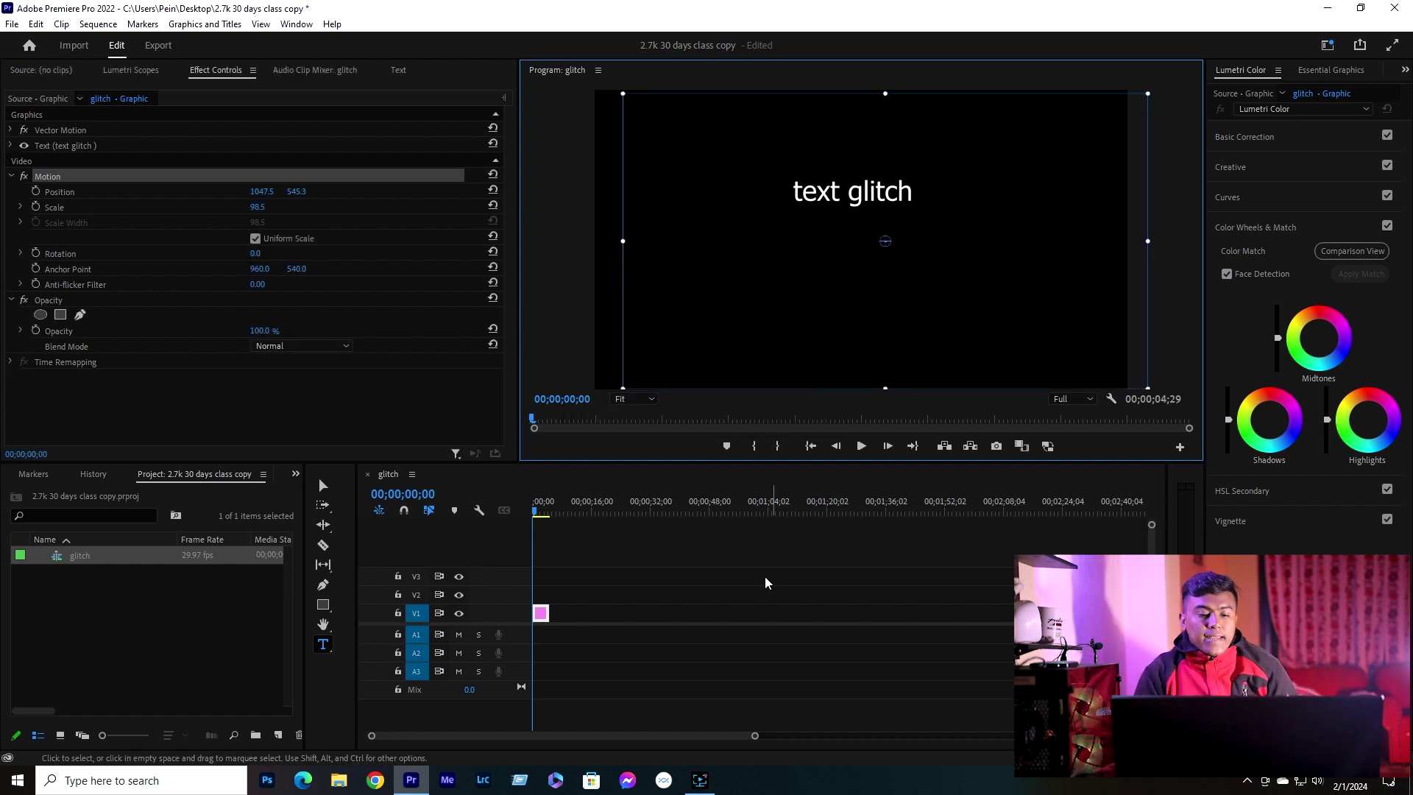
{"action": "left_click", "coordinate": [643, 655]}
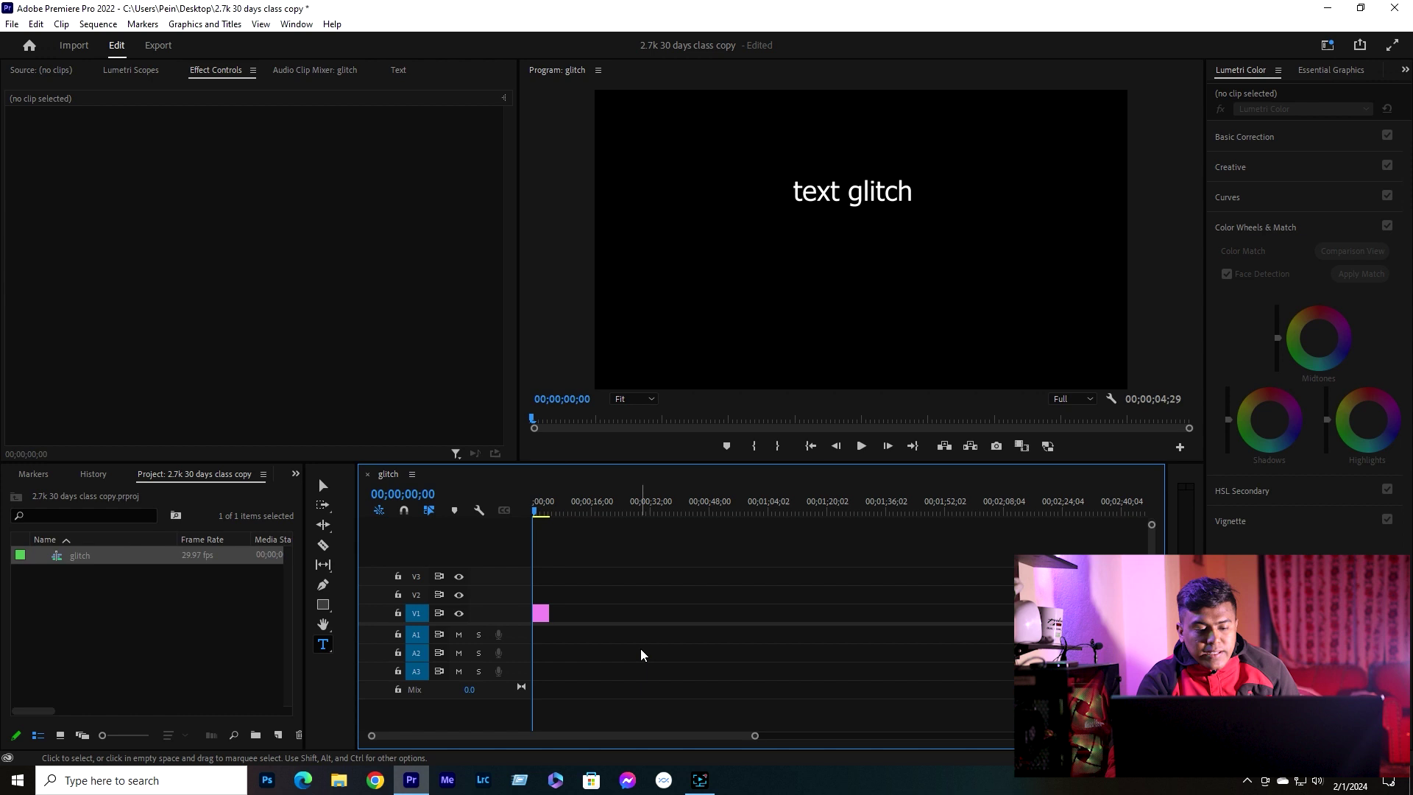
- Copy the 'text glitch' clip onto V2 above V1, trim both to equal length, and select the V2 copy
{"action": "left_click", "coordinate": [544, 618]}
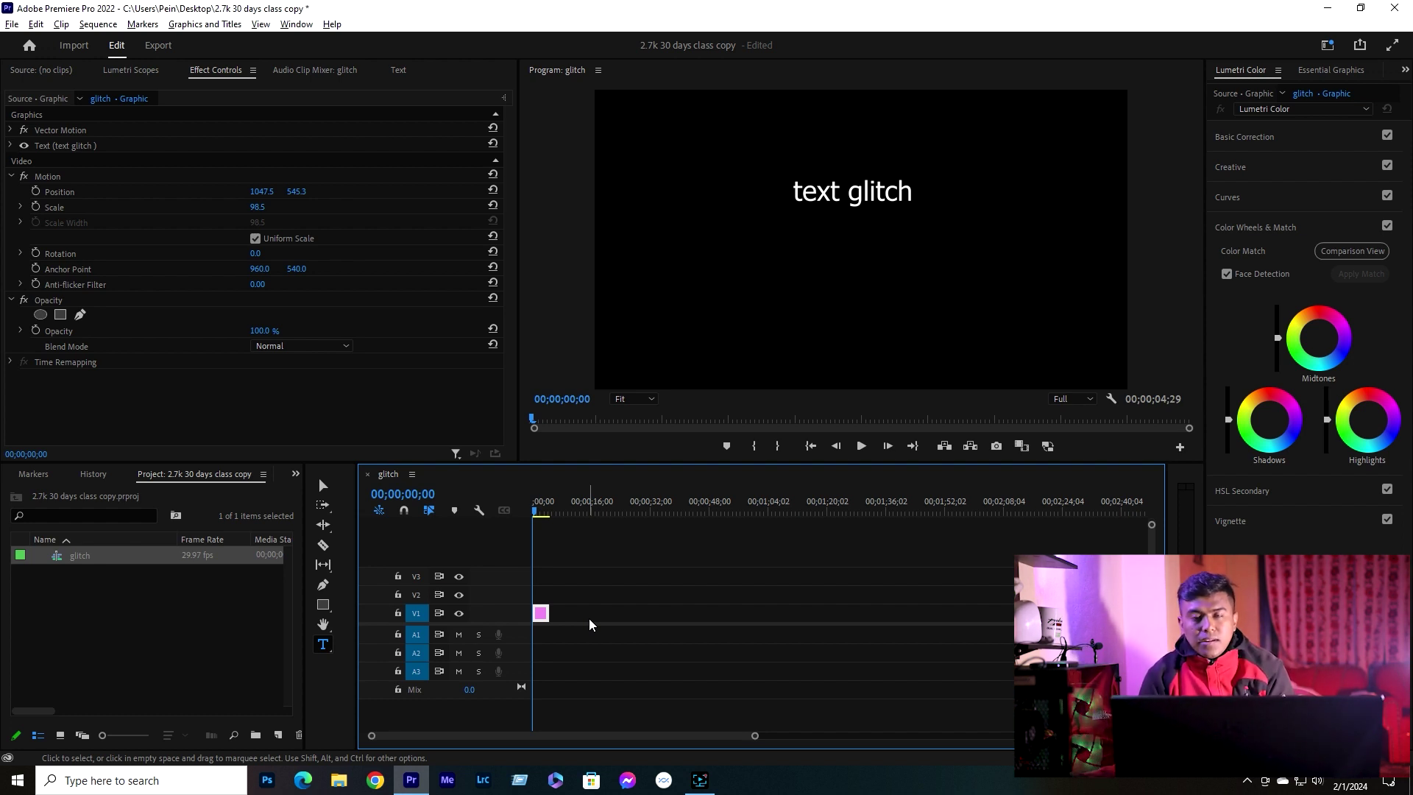
{"action": "left_click_drag", "start_coordinate": [544, 613], "coordinate": [554, 606]}
{"action": "key", "text": "space"}
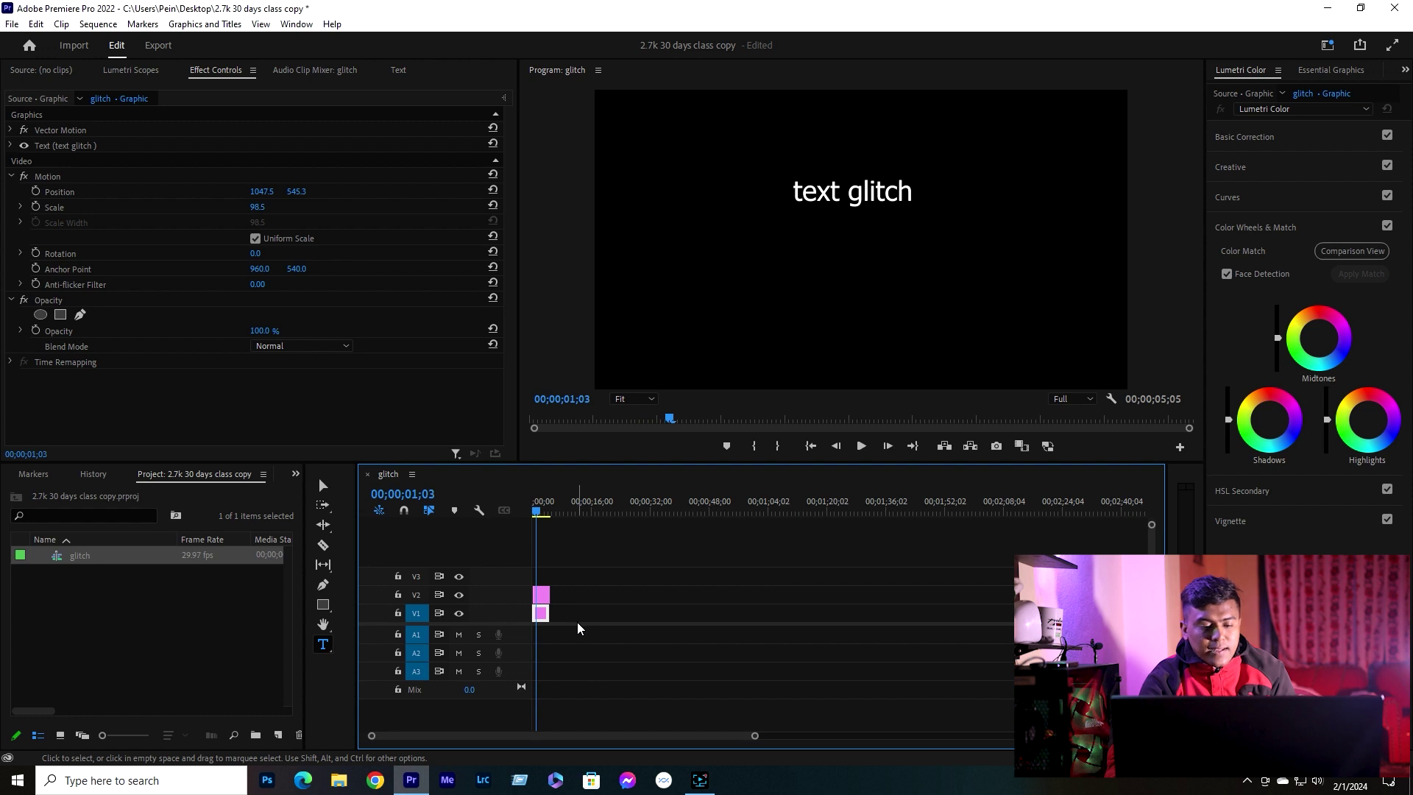
{"action": "left_click_drag", "start_coordinate": [541, 613], "coordinate": [525, 607]}
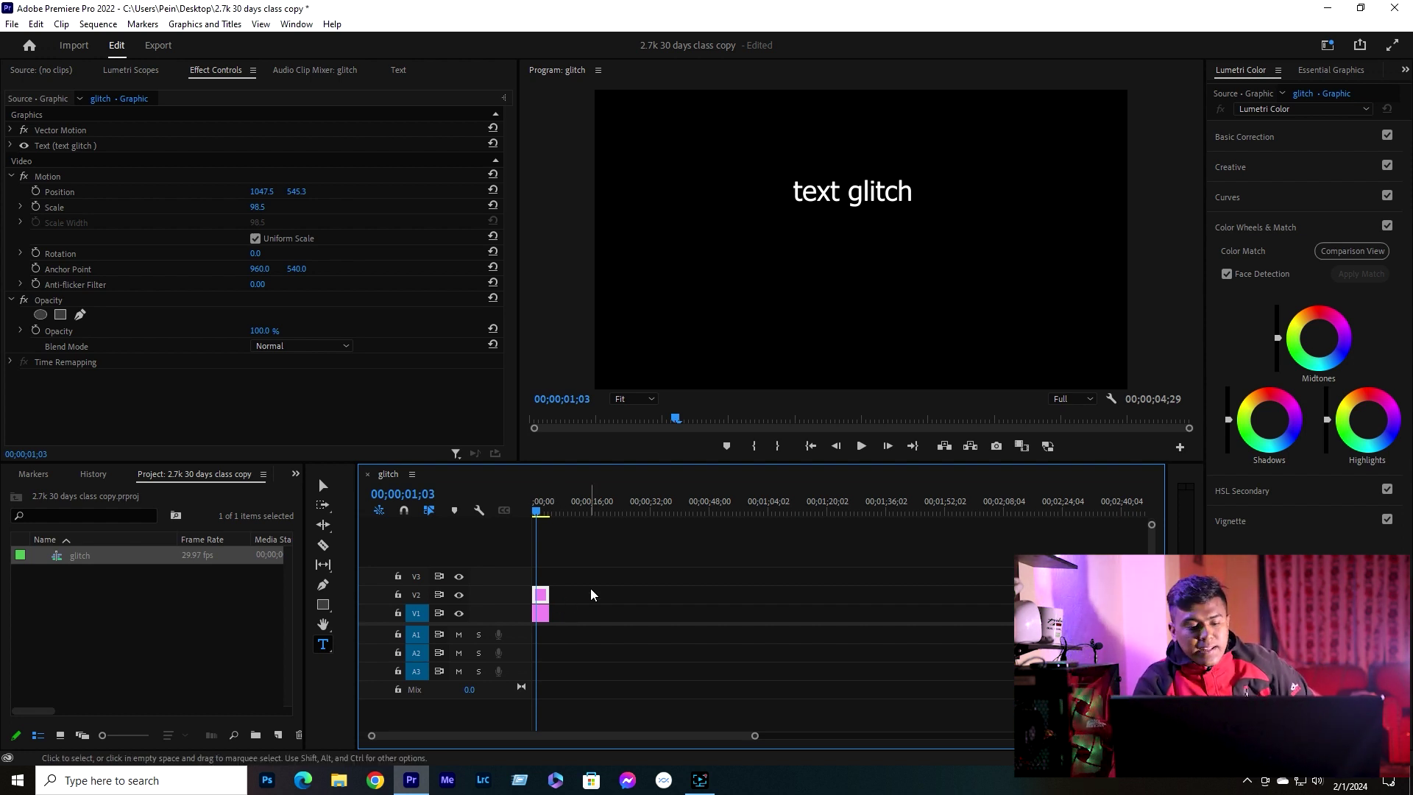
{"action": "left_click_drag", "start_coordinate": [574, 633], "coordinate": [575, 607]}
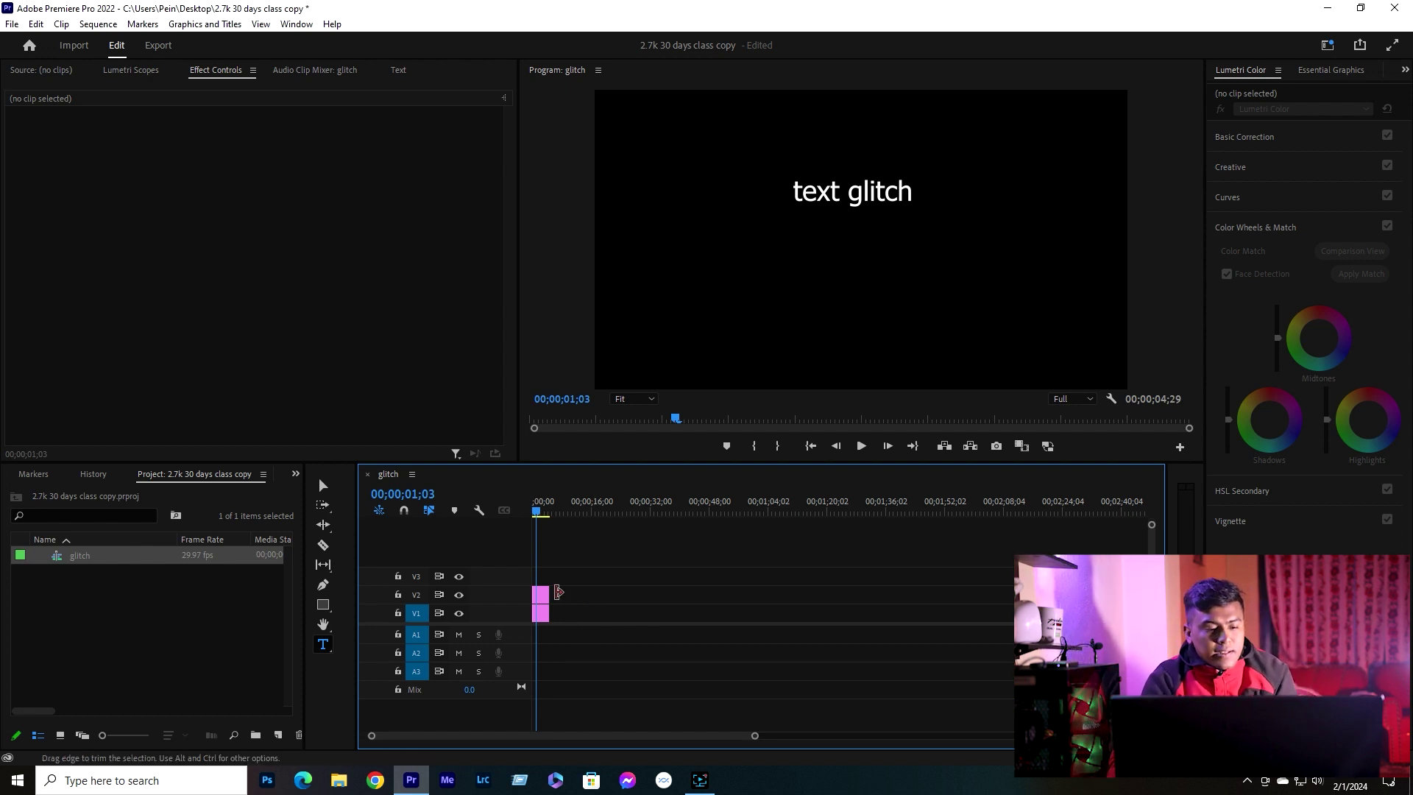
{"action": "left_click", "coordinate": [541, 595]}
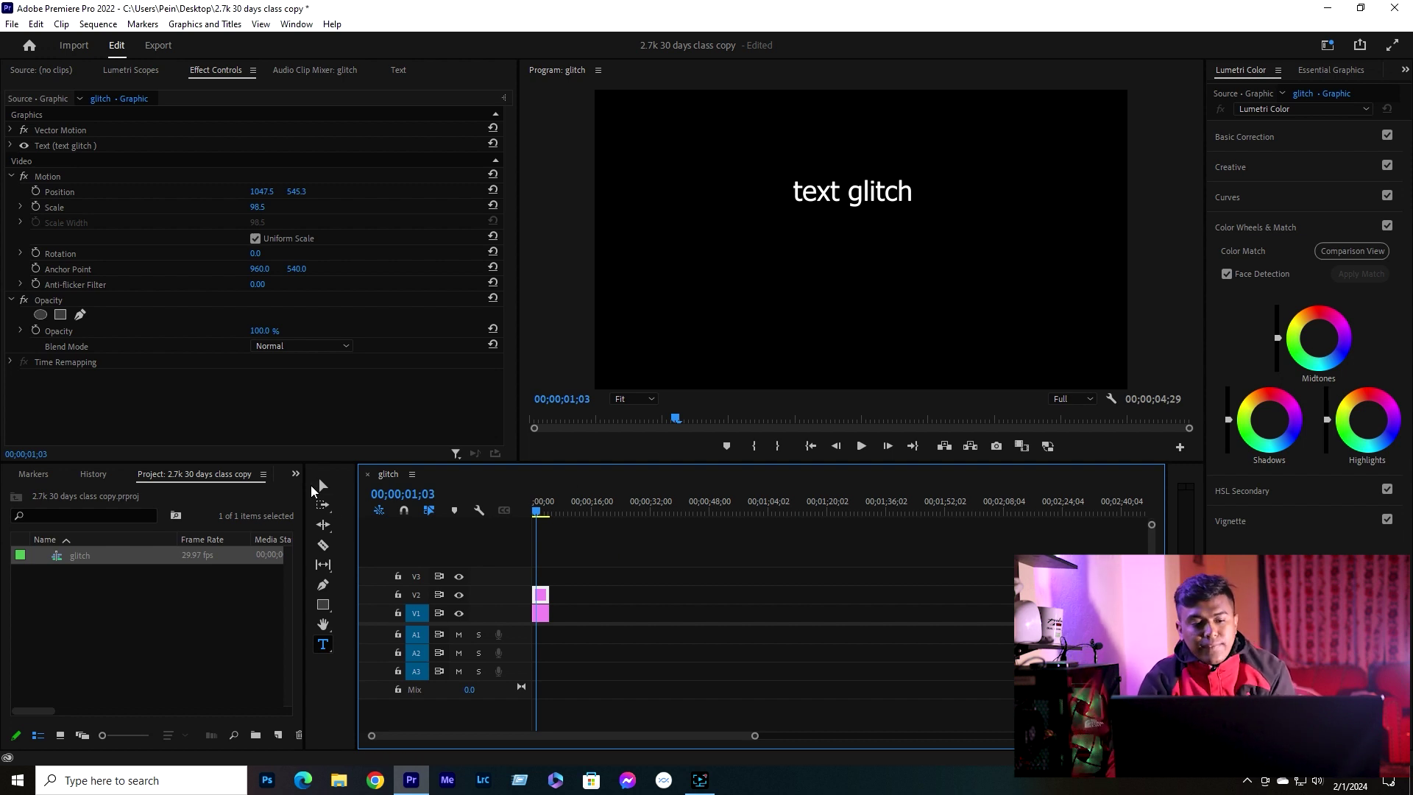
{"action": "left_click", "coordinate": [300, 474]}
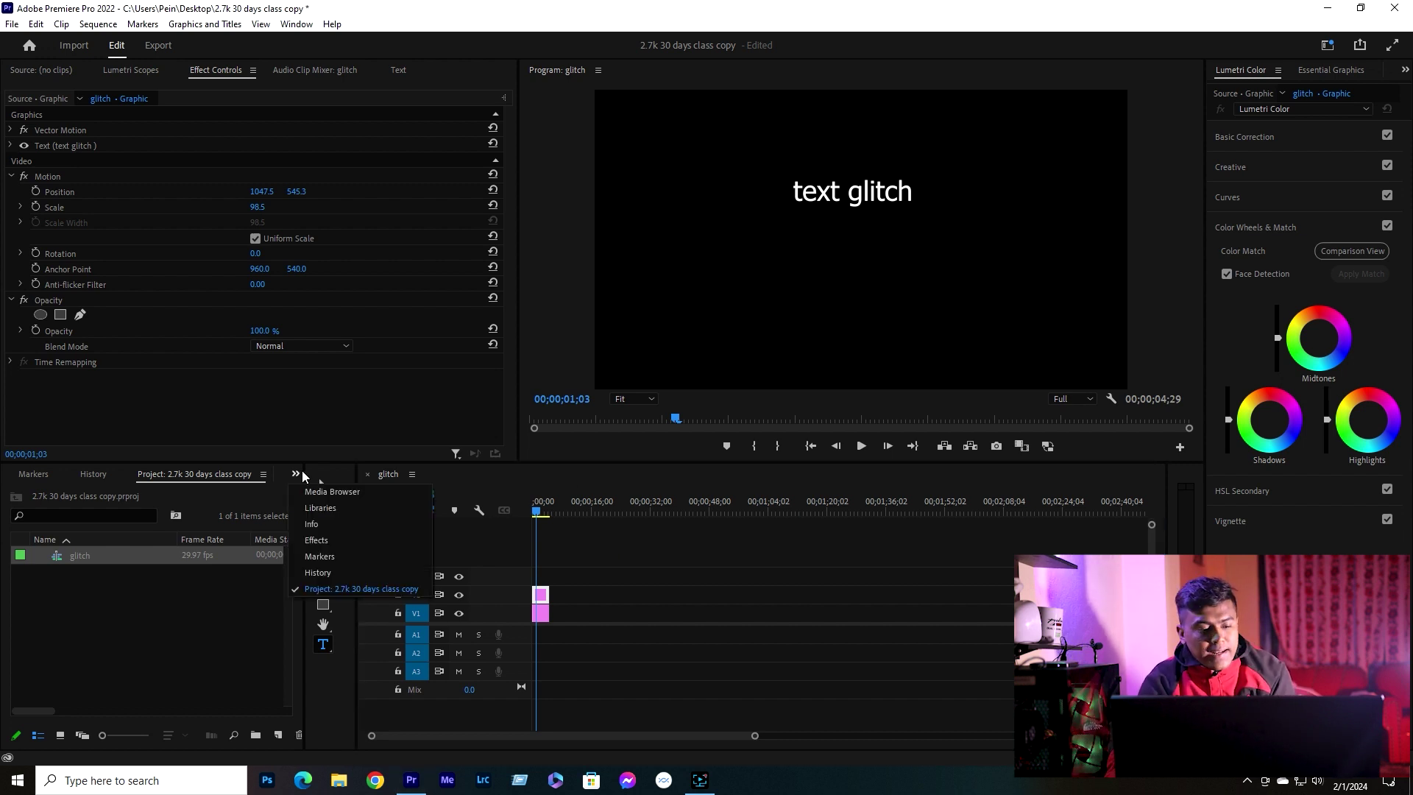
- Search 'wave warp' in Effects and apply Wave Warp to the V2 title clip
{"action": "left_click", "coordinate": [317, 540]}
{"action": "left_click", "coordinate": [56, 493]}
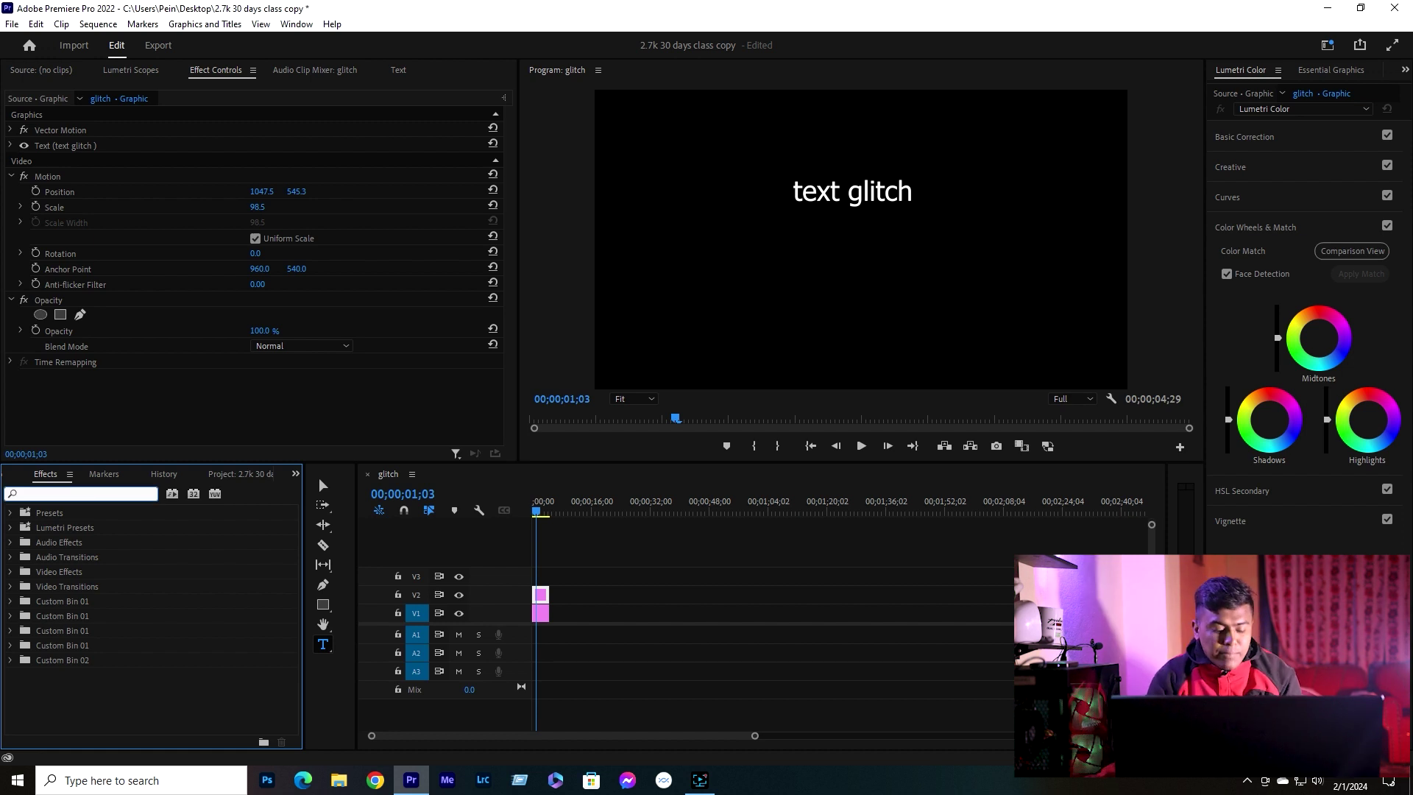
{"action": "type", "text": "wave "}
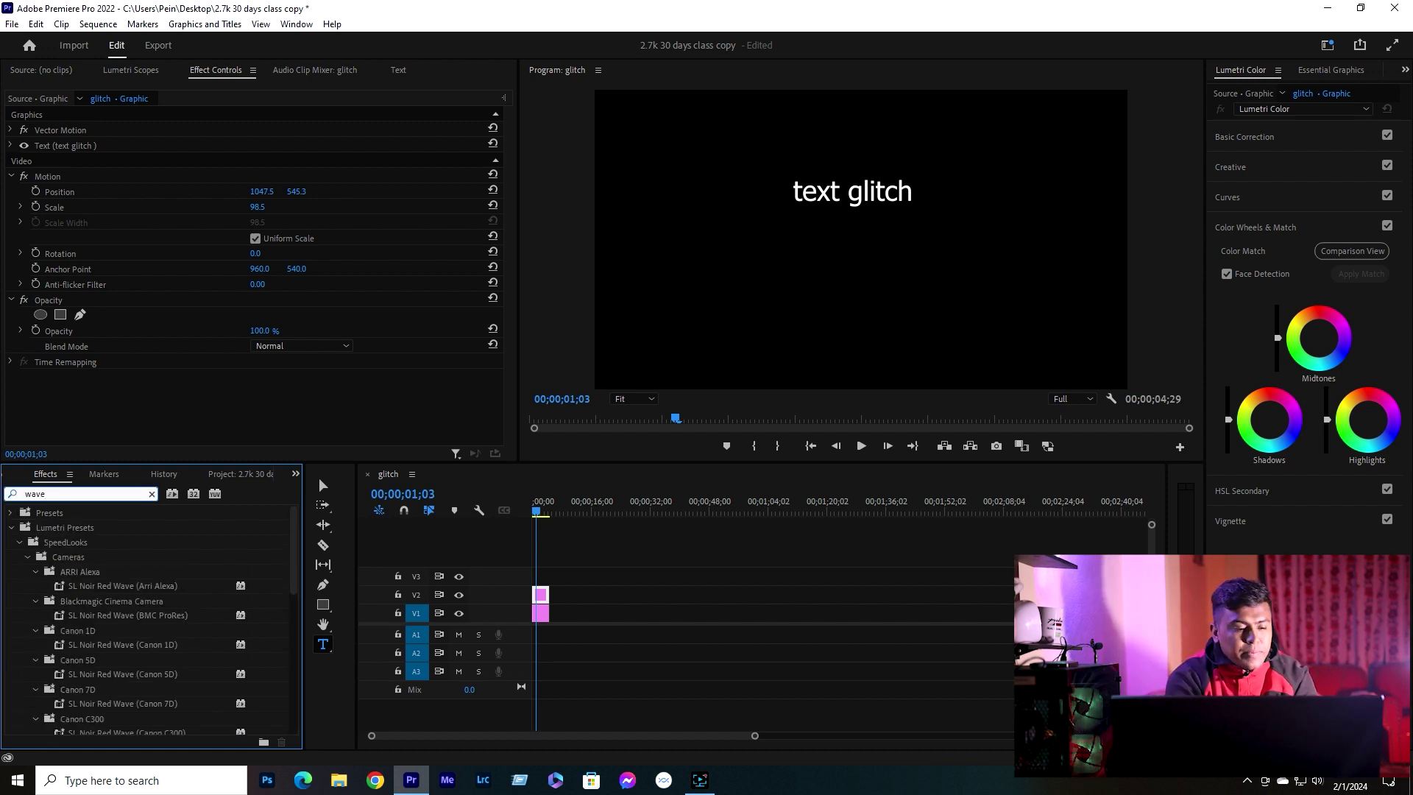
{"action": "type", "text": "wa"}
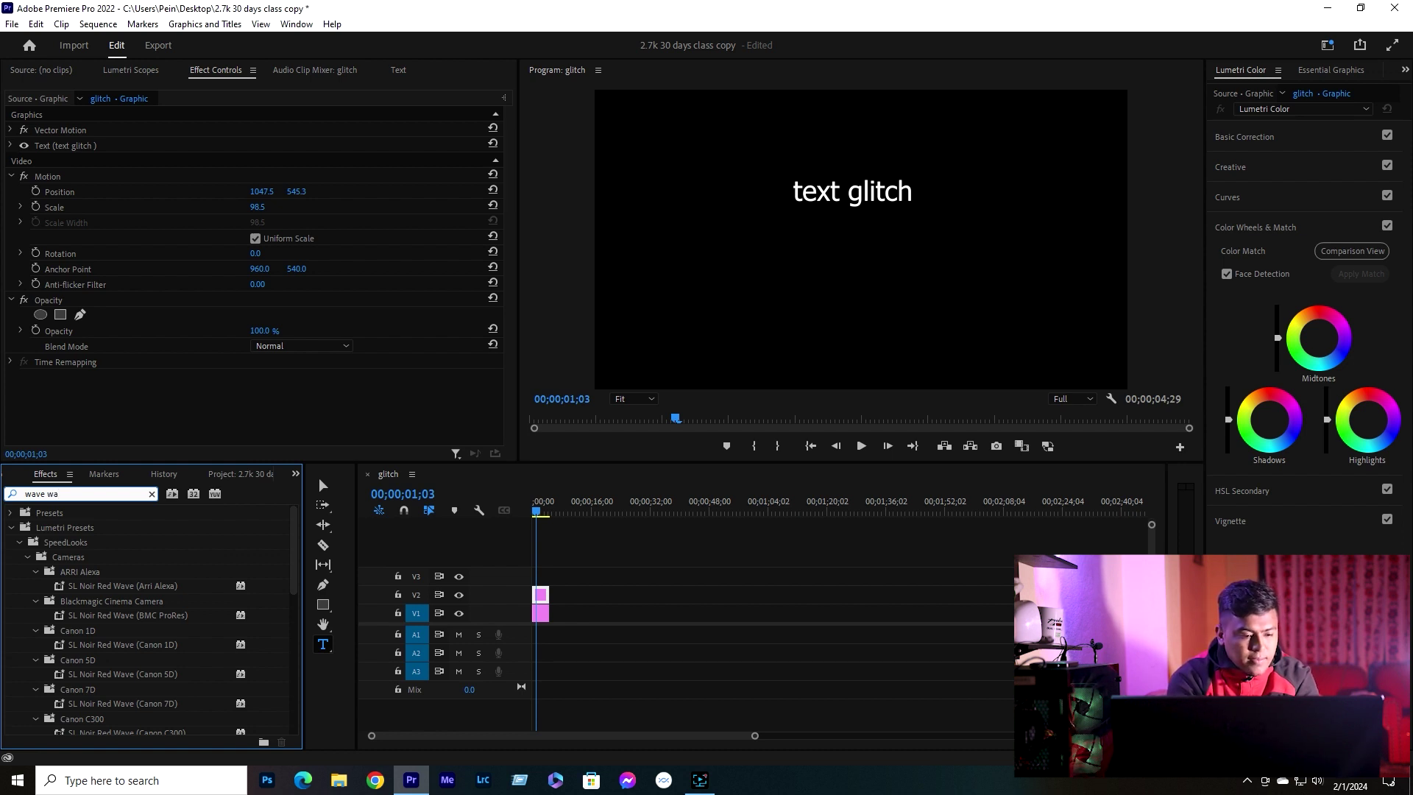
{"action": "type", "text": "rp"}
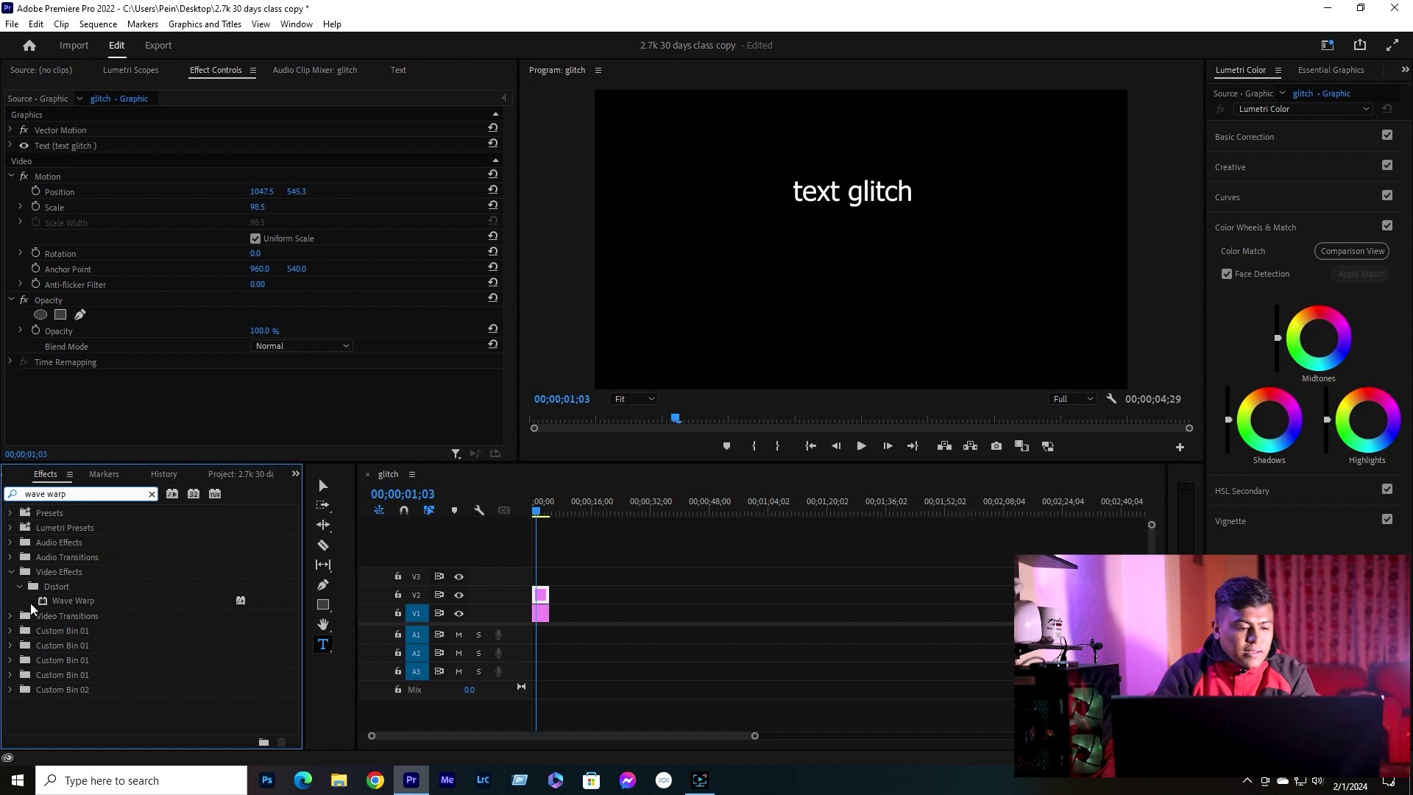
{"action": "left_click_drag", "start_coordinate": [75, 602], "coordinate": [540, 597]}
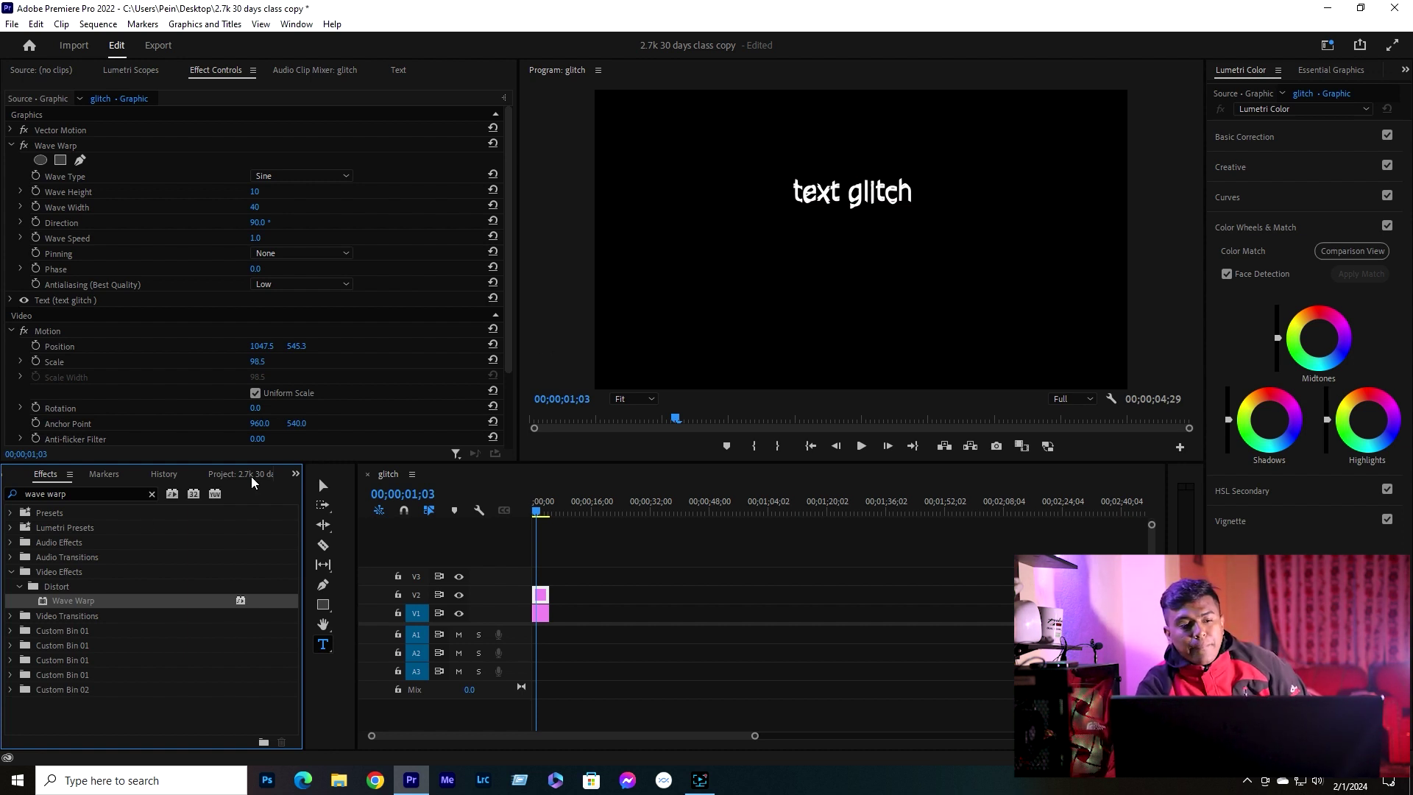
{"action": "left_click", "coordinate": [154, 499]}
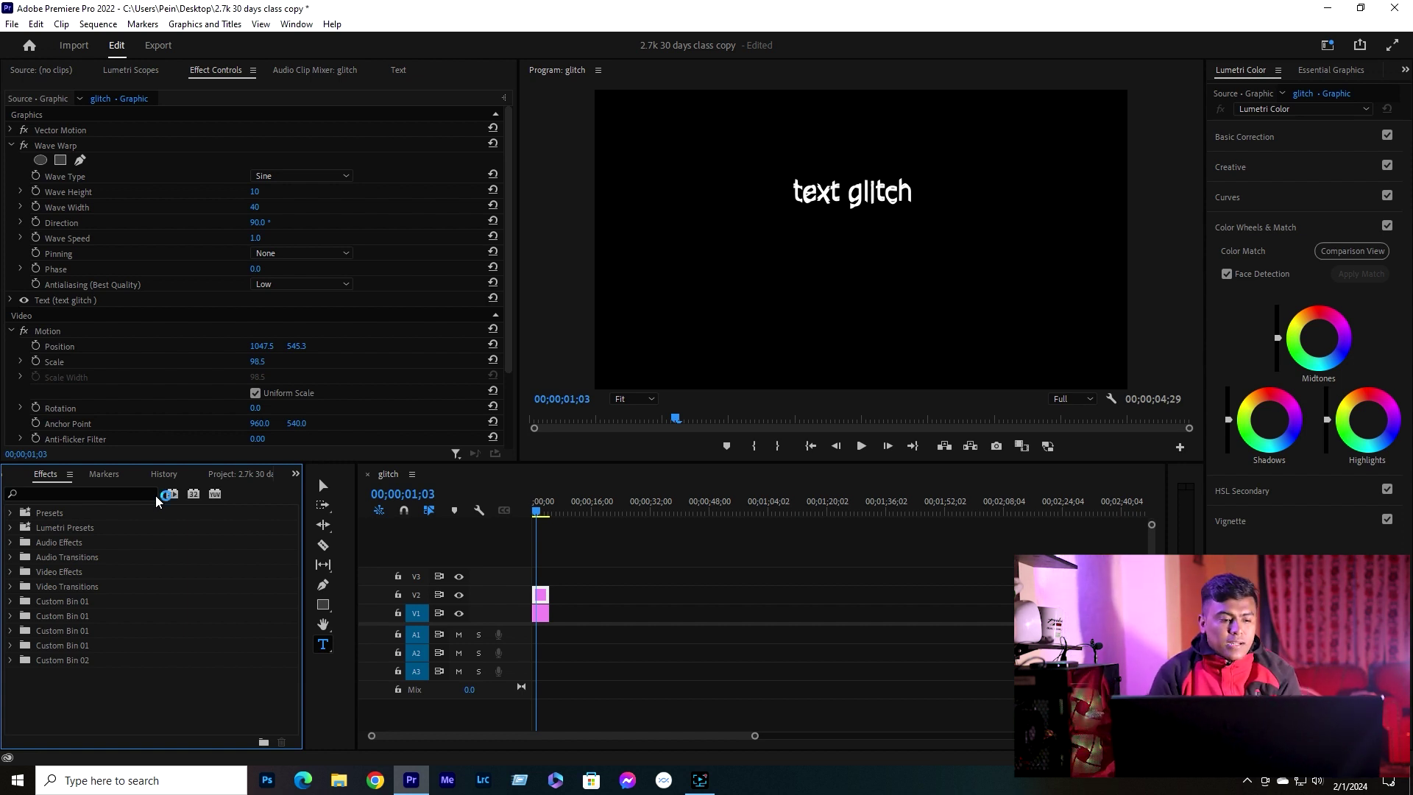
{"action": "left_click", "coordinate": [141, 490]}
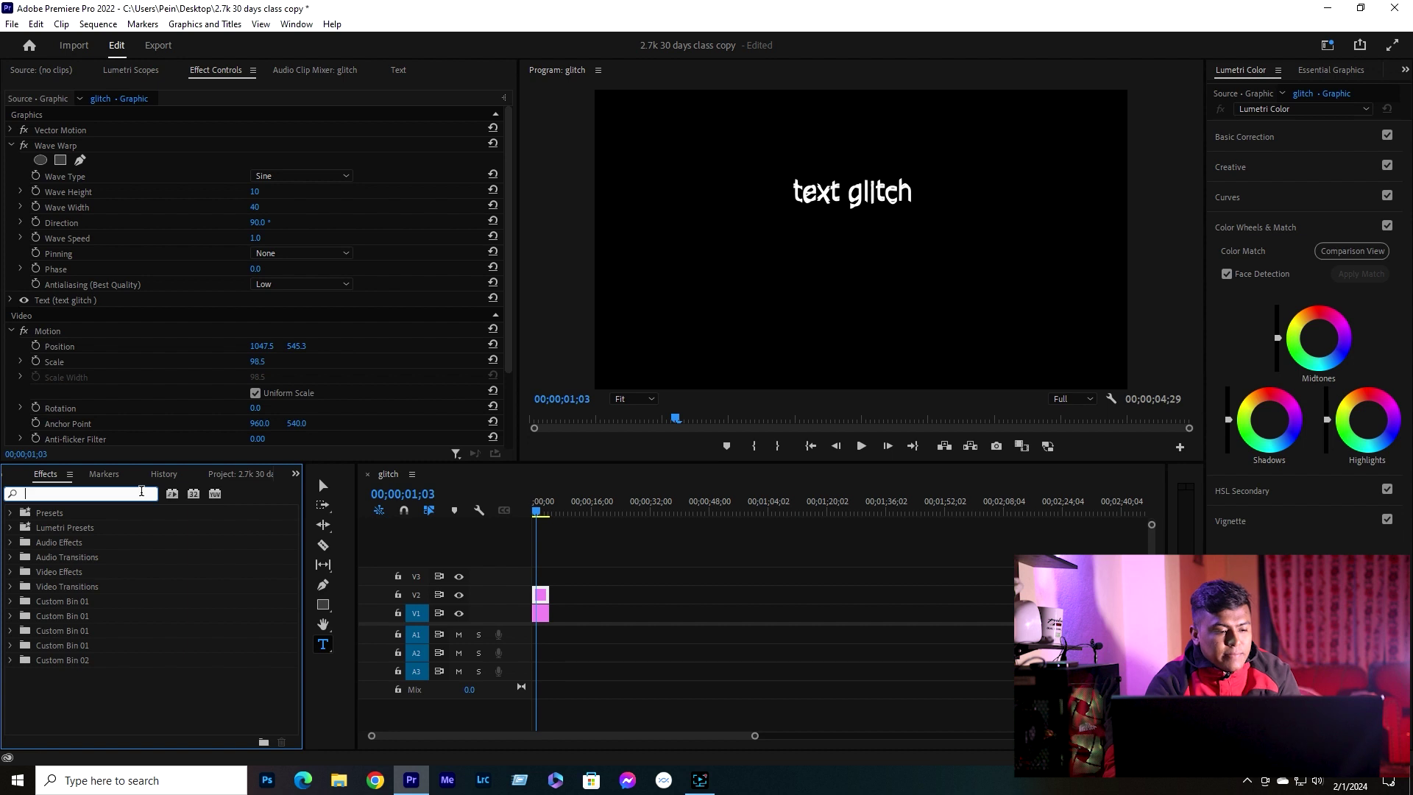
- Apply Color Balance (RGB) to the V2 title clip, fit the timeline, and switch Wave Warp to Square
{"action": "type", "text": "color"}
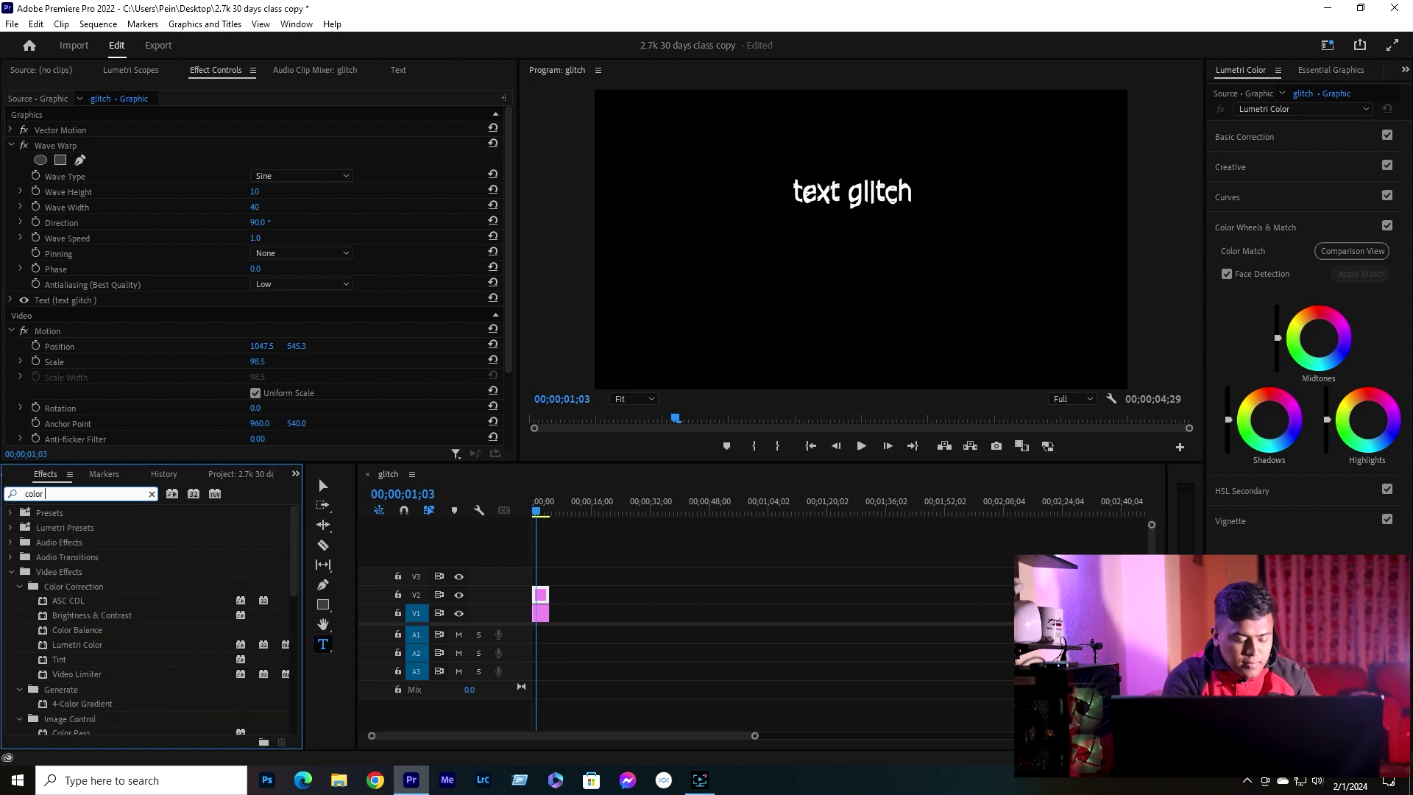
{"action": "type", "text": " balan"}
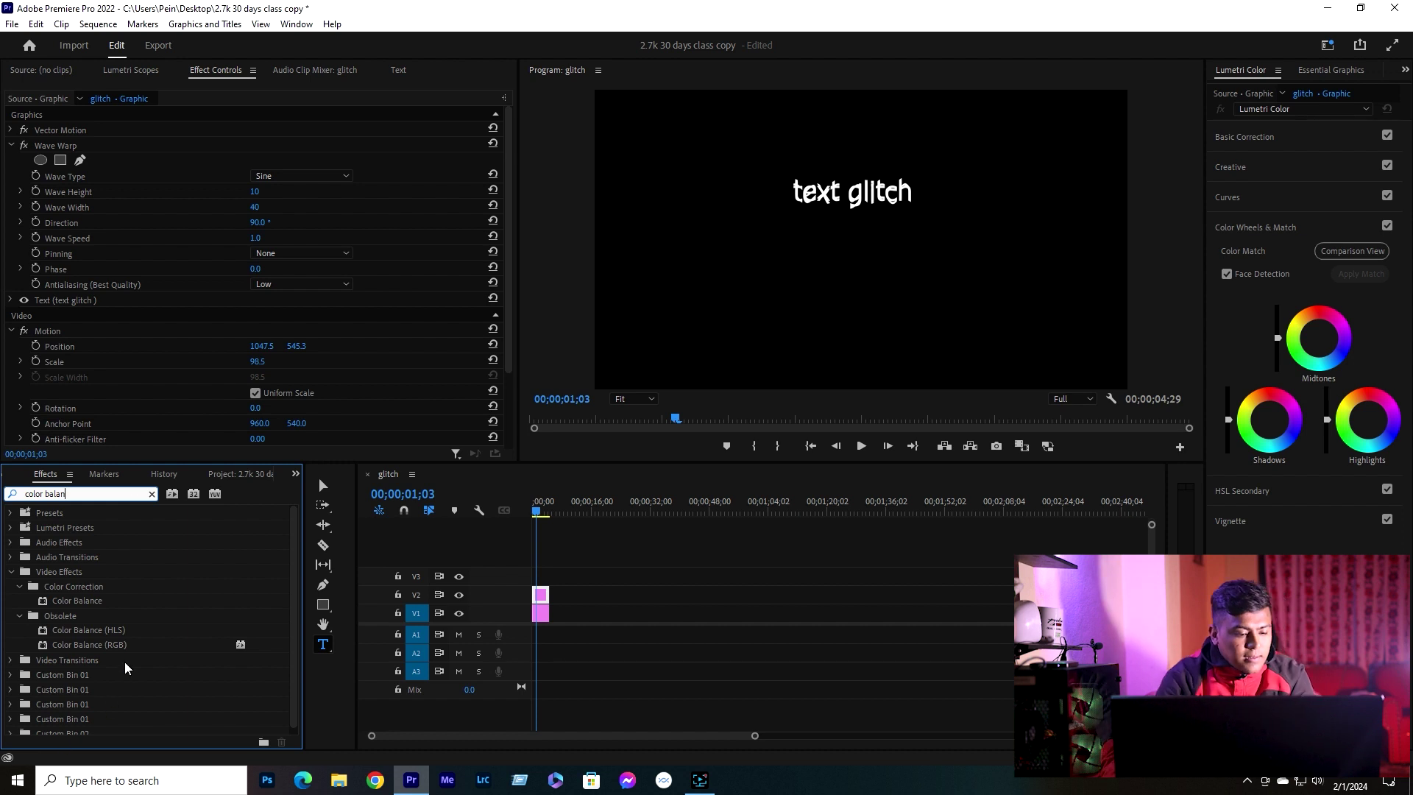
{"action": "left_click_drag", "start_coordinate": [126, 644], "coordinate": [541, 594]}
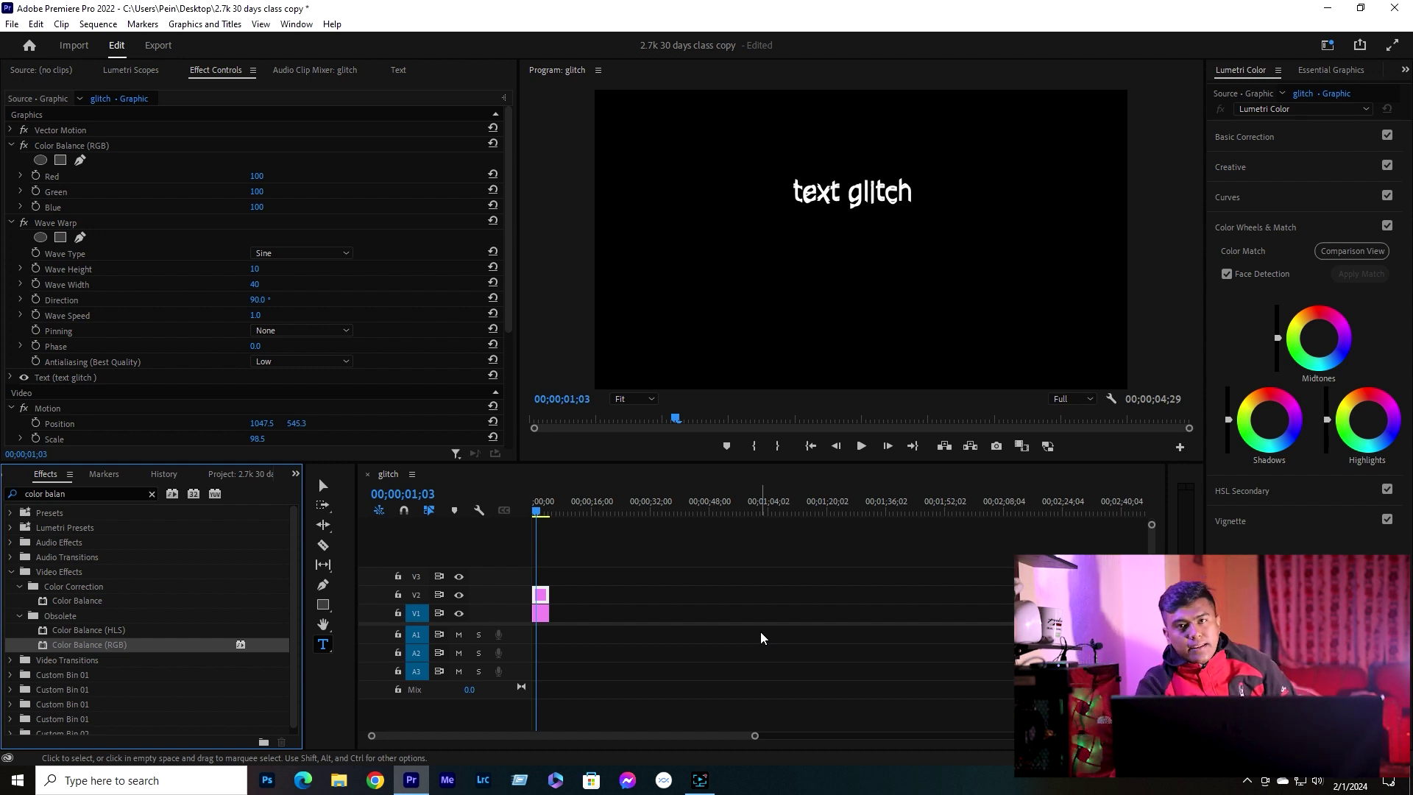
{"action": "left_click", "coordinate": [319, 478]}
{"action": "key", "text": "backslash"}
{"action": "left_click", "coordinate": [591, 596]}
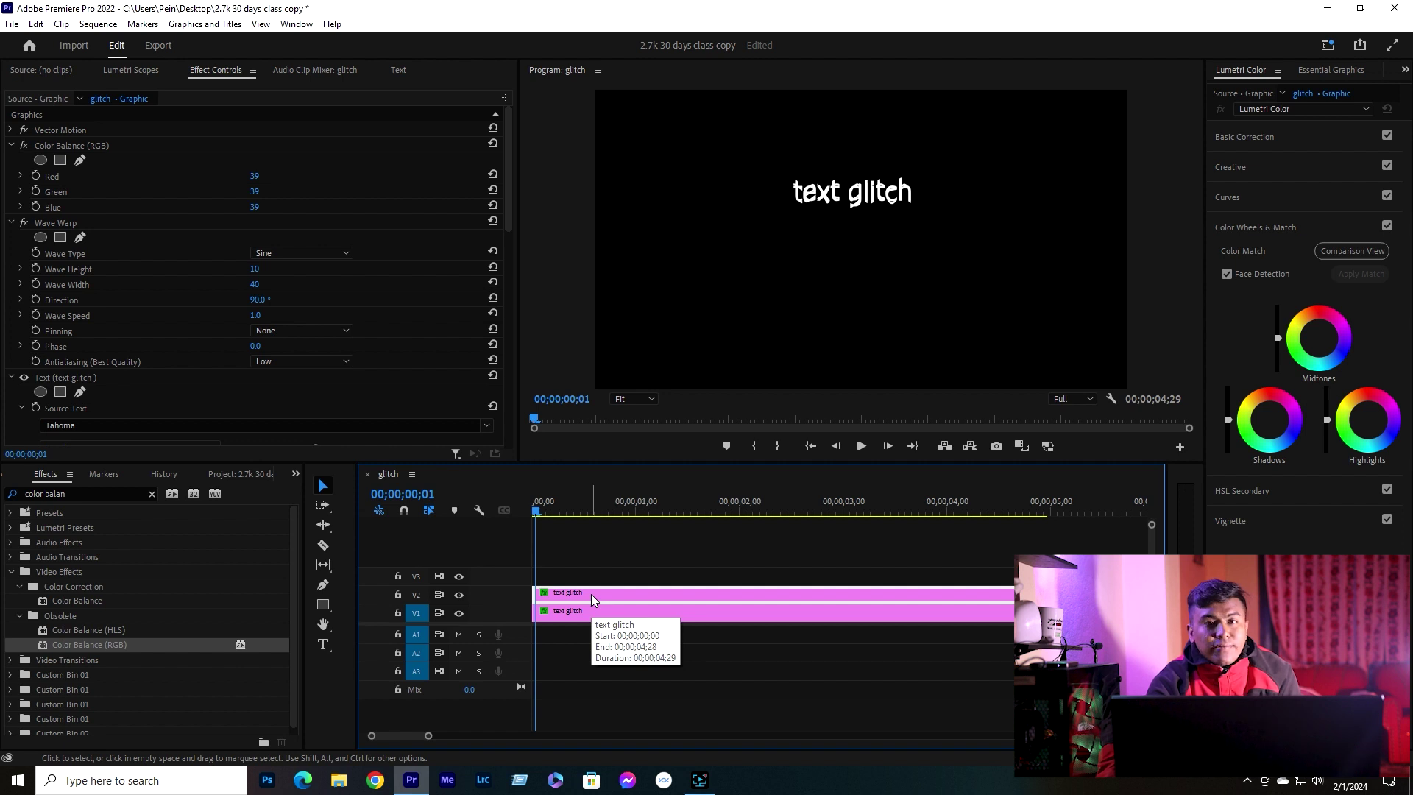
{"action": "left_click", "coordinate": [281, 253]}
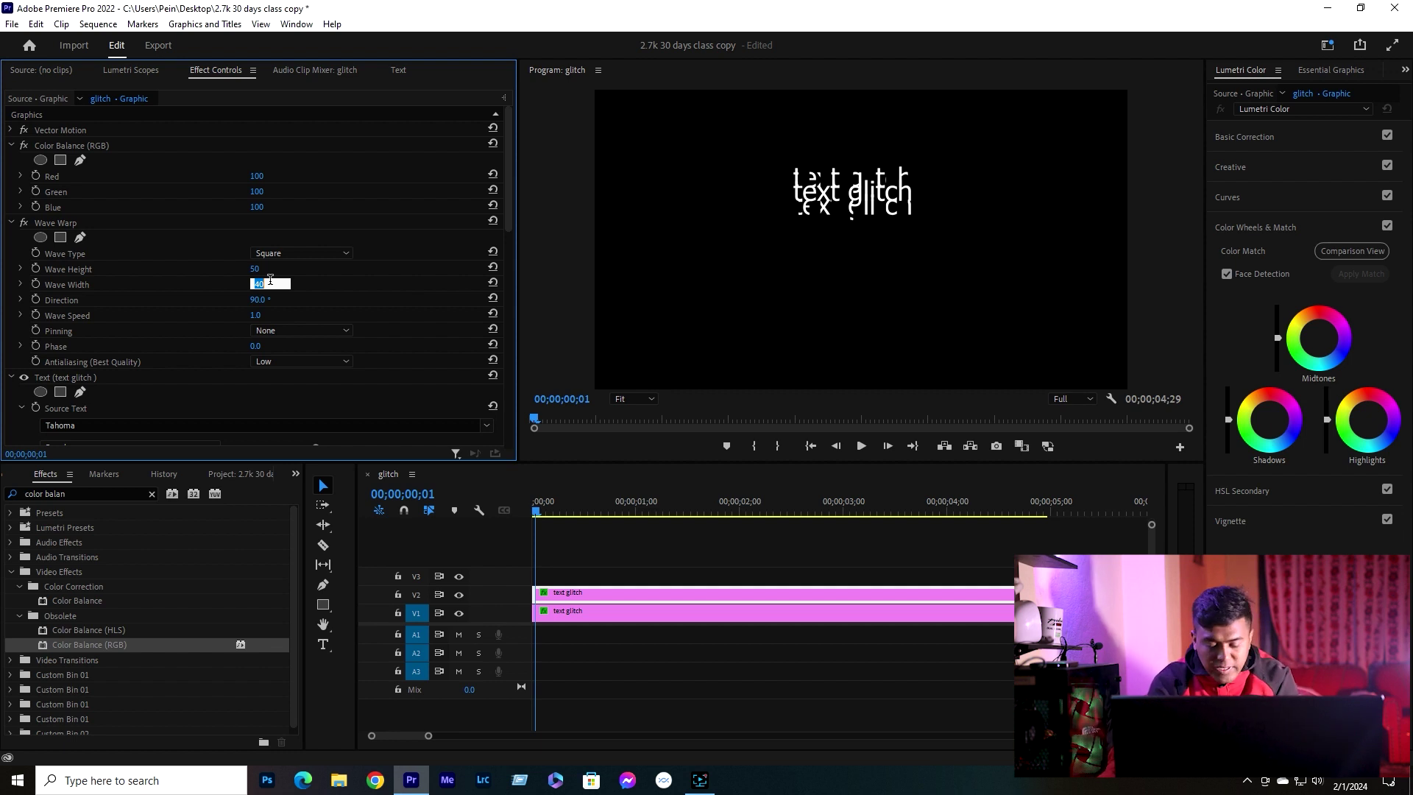
- Set Wave Warp width to 100, direction to 0 and wave speed to -10, then save
{"action": "type", "text": "100"}
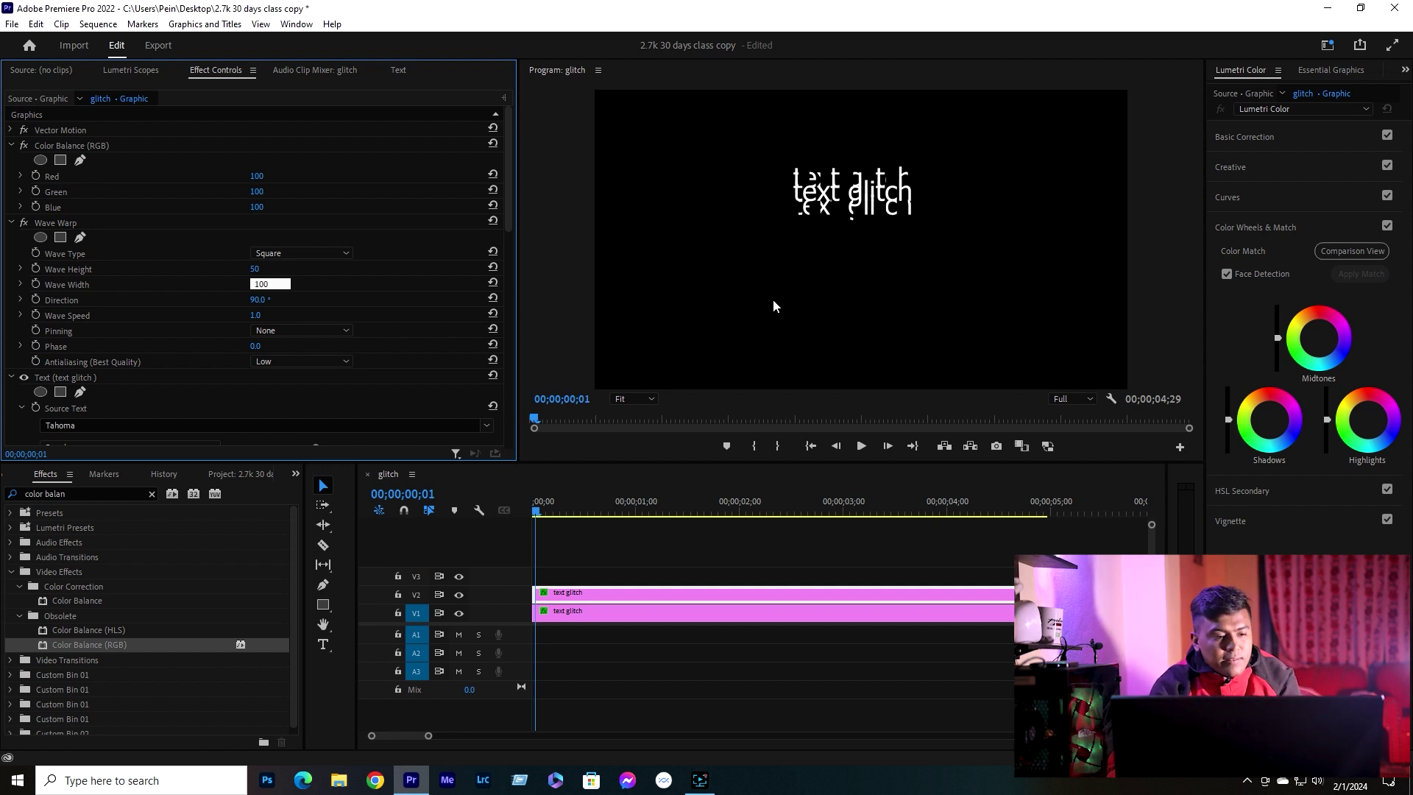
{"action": "left_click", "coordinate": [257, 298]}
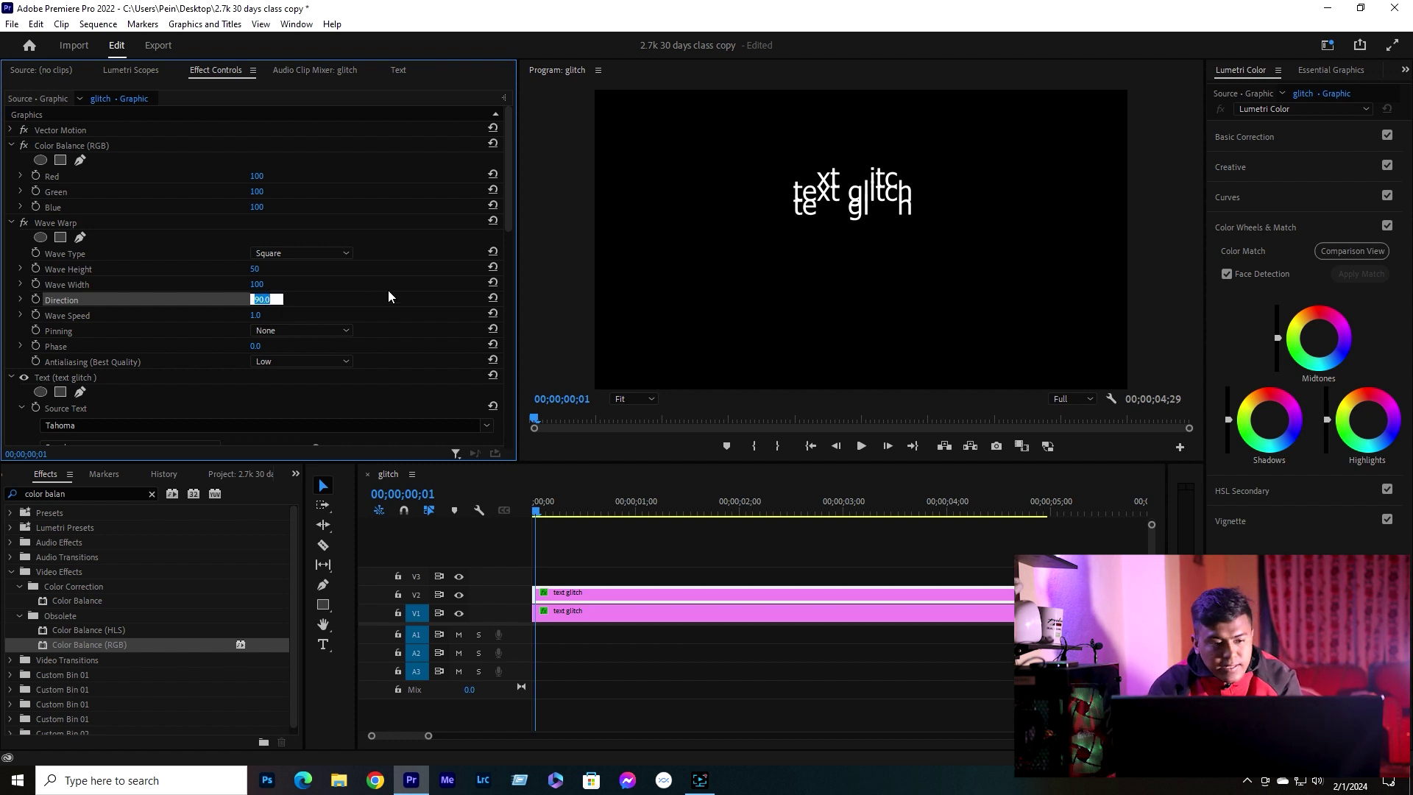
{"action": "type", "text": "0"}
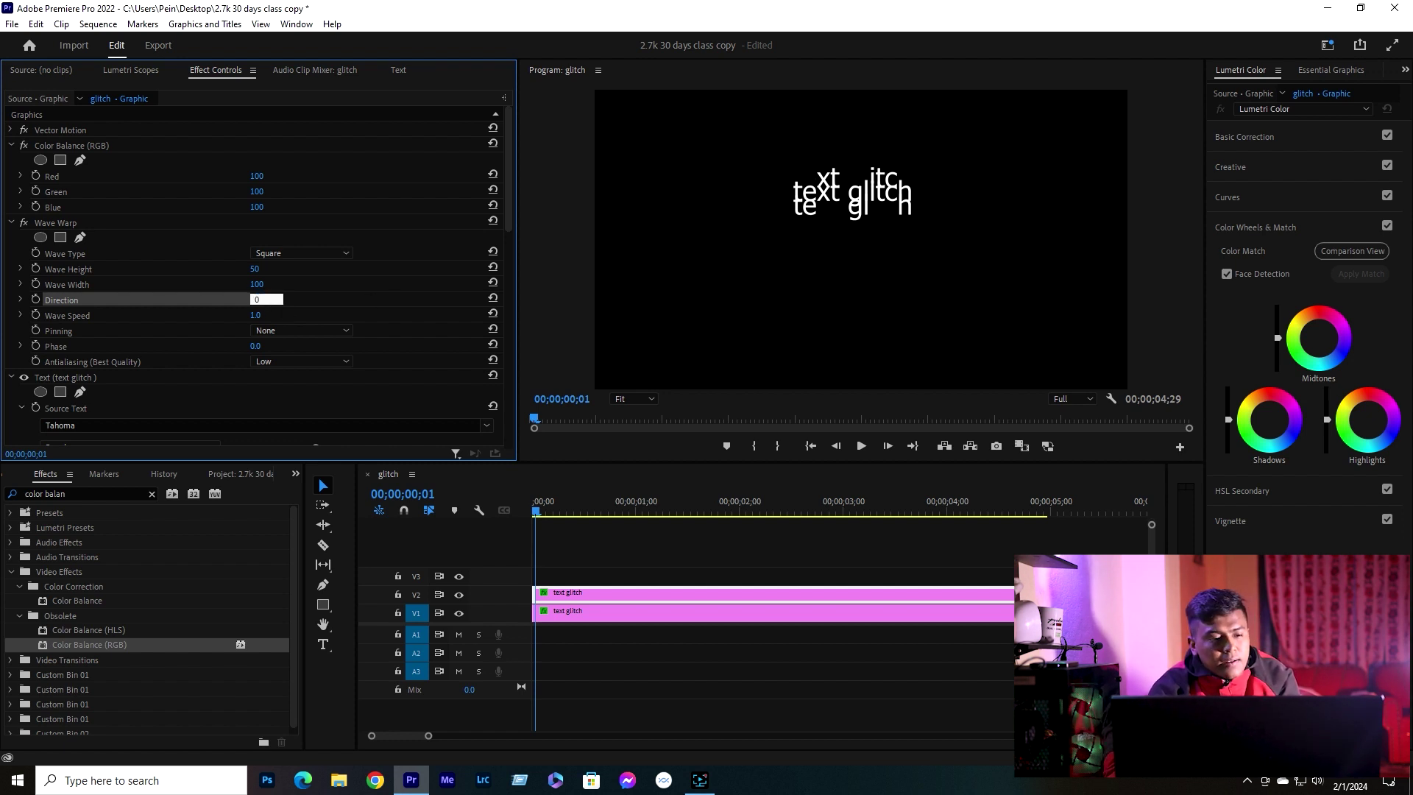
{"action": "left_click", "coordinate": [255, 315]}
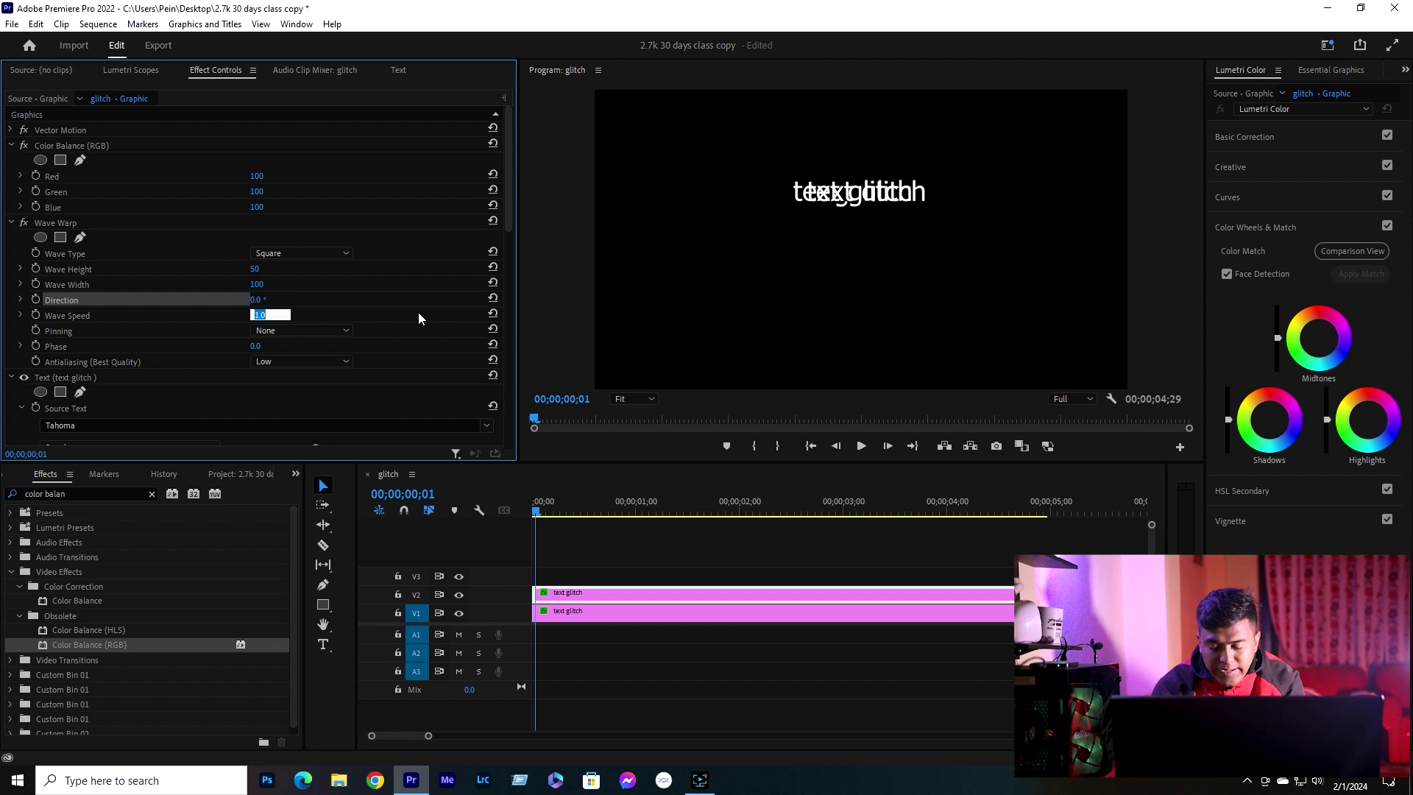
{"action": "type", "text": "-10"}
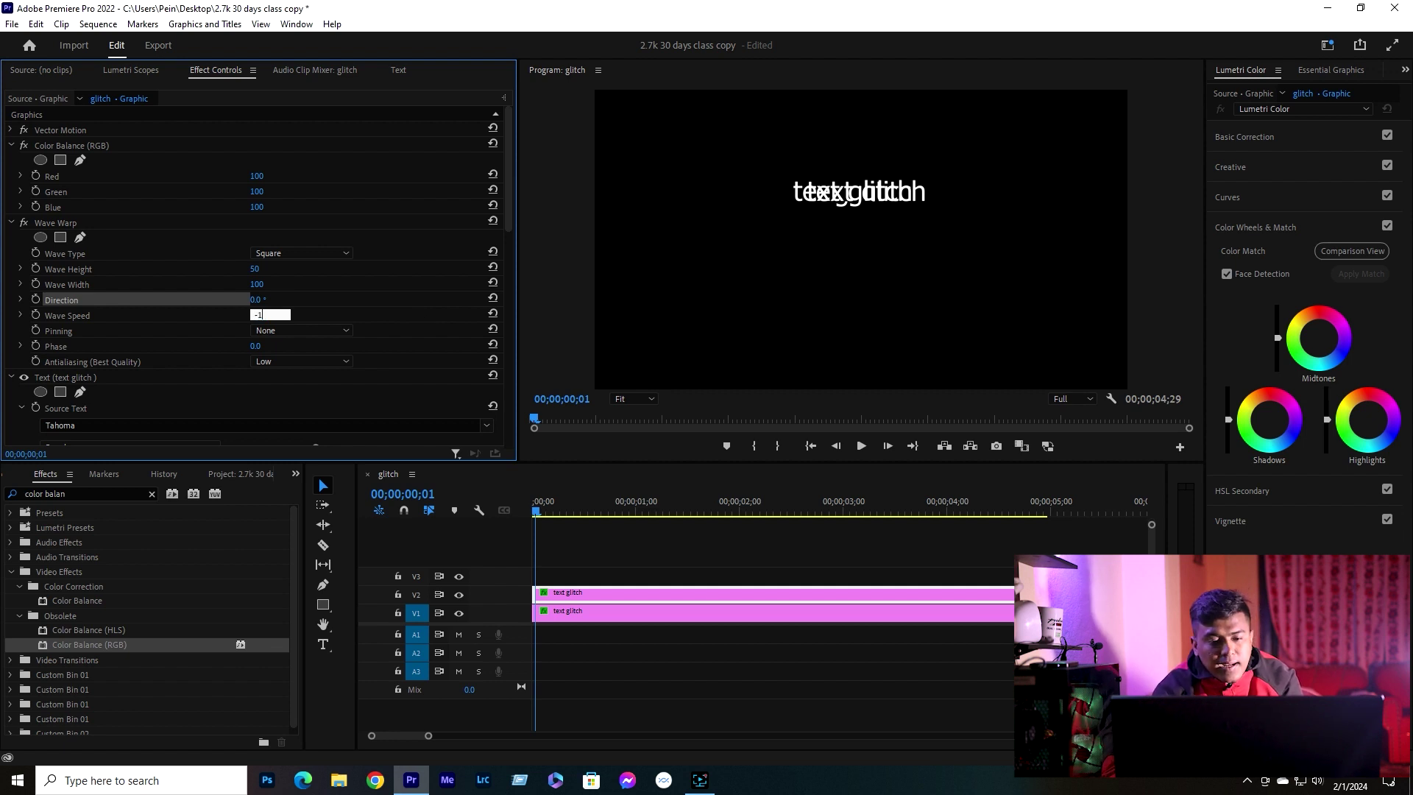
{"action": "key", "text": "ctrl+s"}
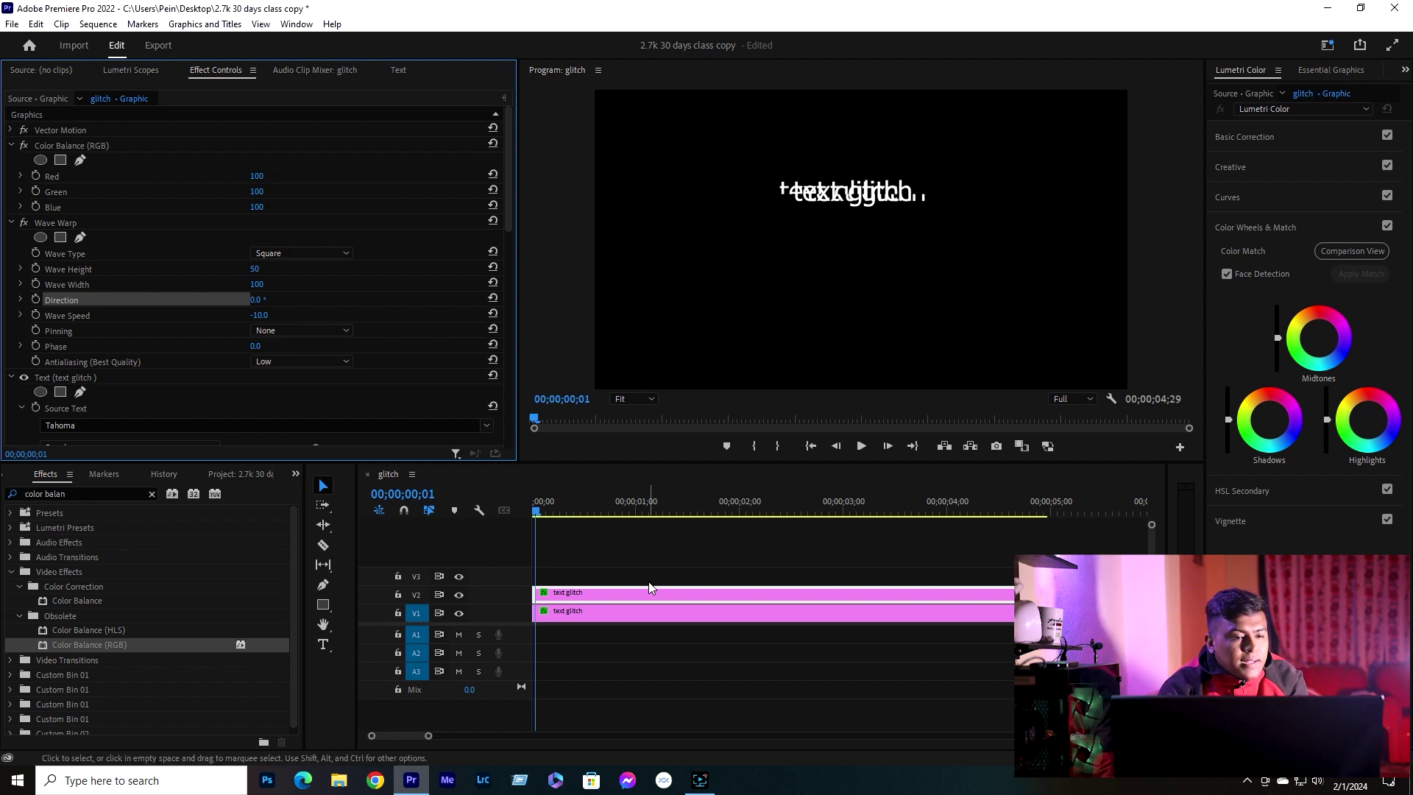
- Set Color Balance (RGB) Red and Blue to 0, keeping Green at 100
{"action": "left_click", "coordinate": [257, 175]}
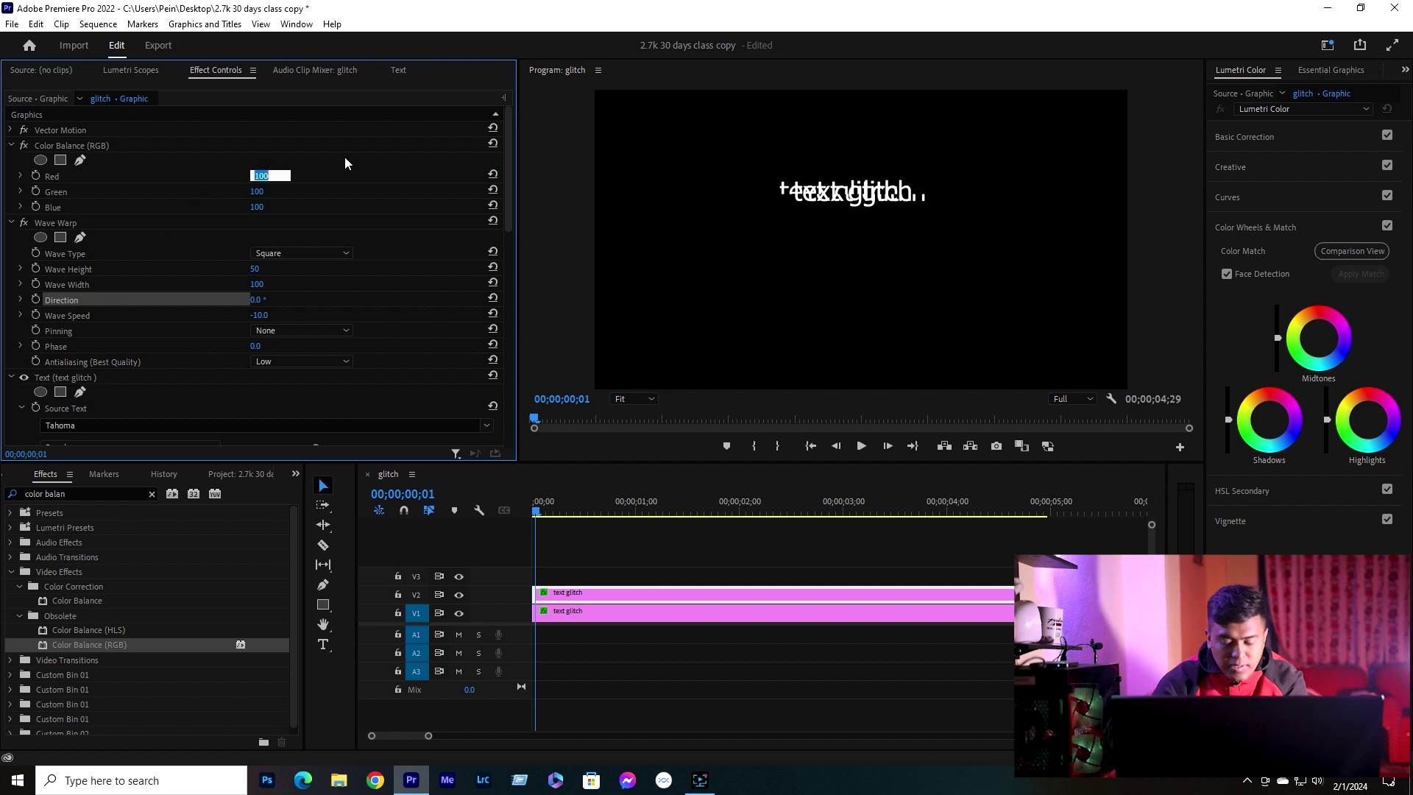
{"action": "type", "text": "0"}
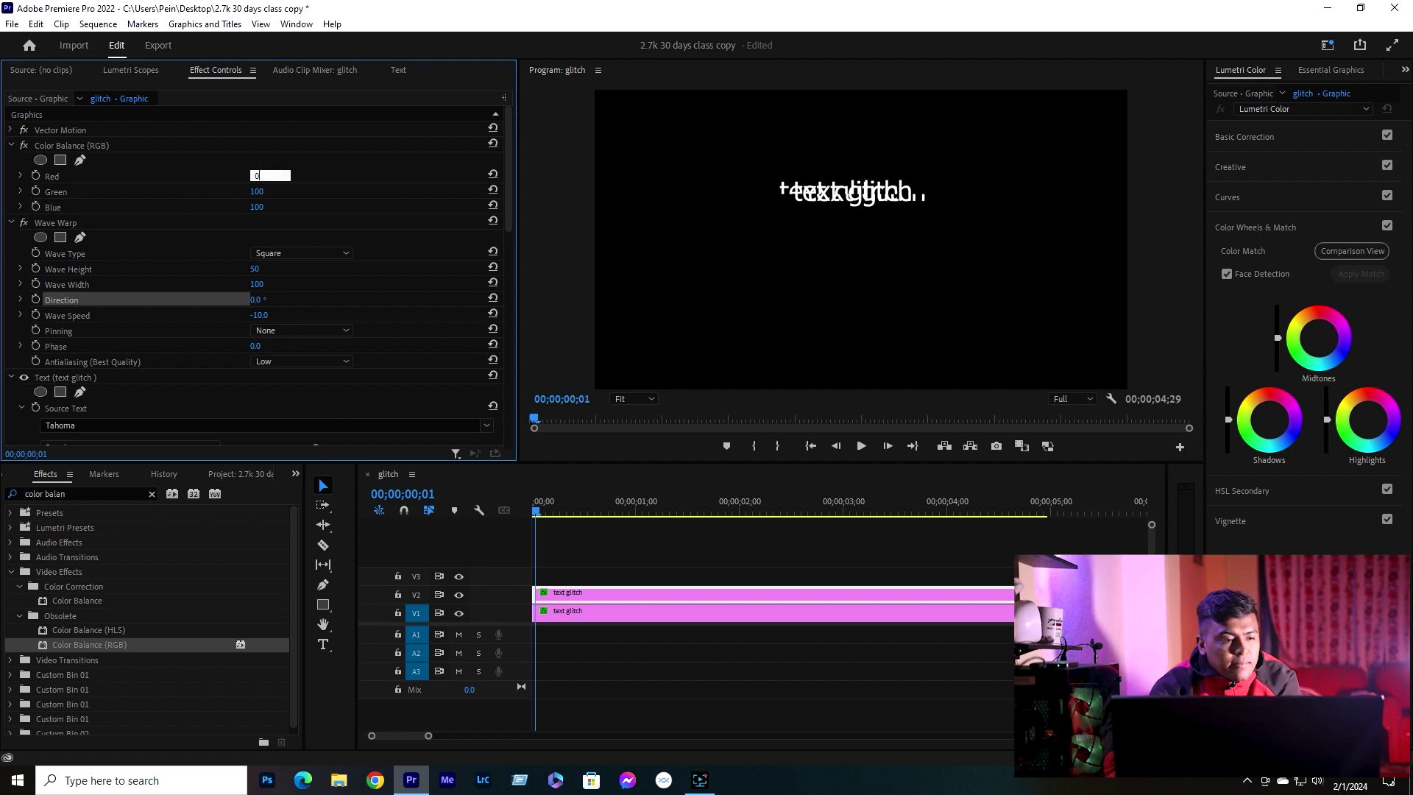
{"action": "left_click", "coordinate": [260, 207]}
{"action": "type", "text": "0"}
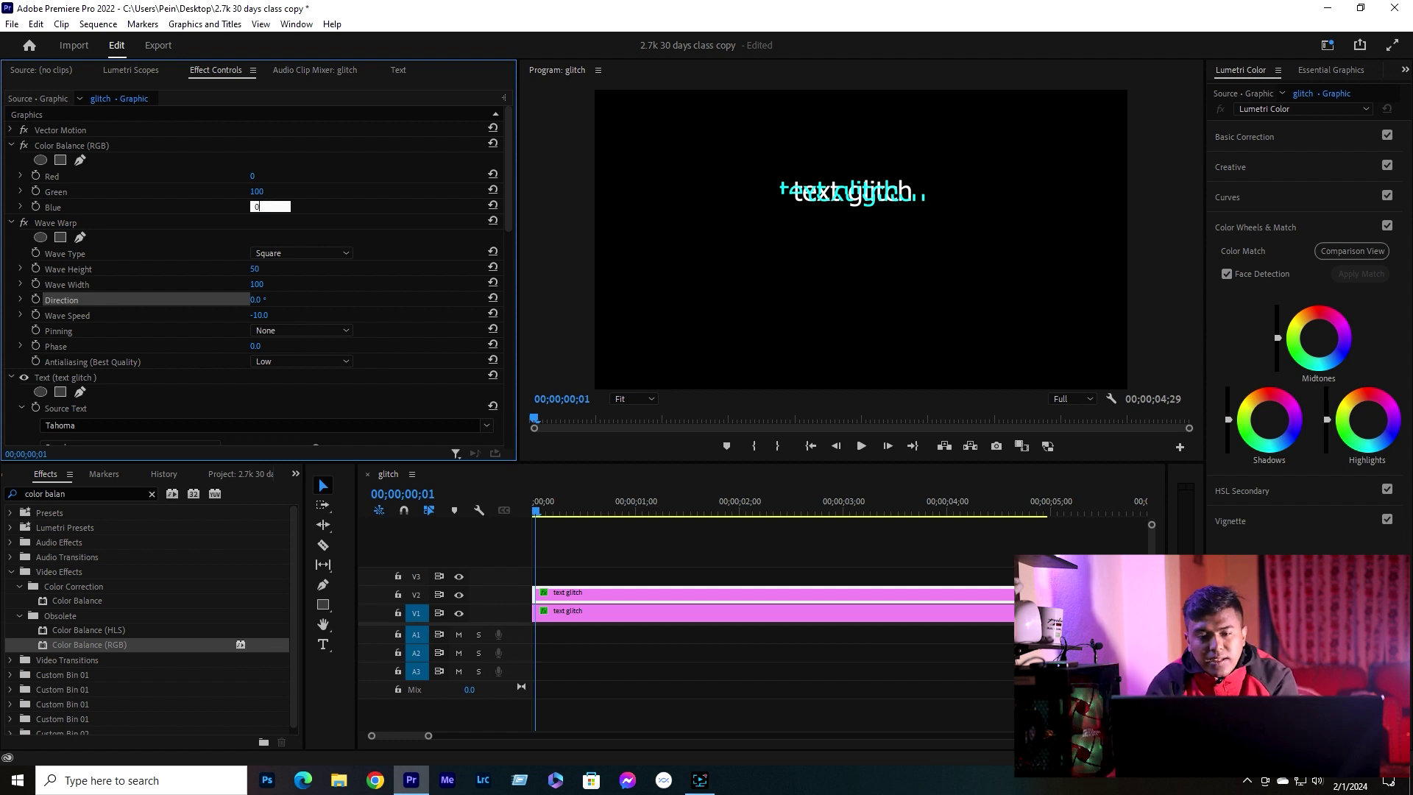
{"action": "key", "text": "Return"}
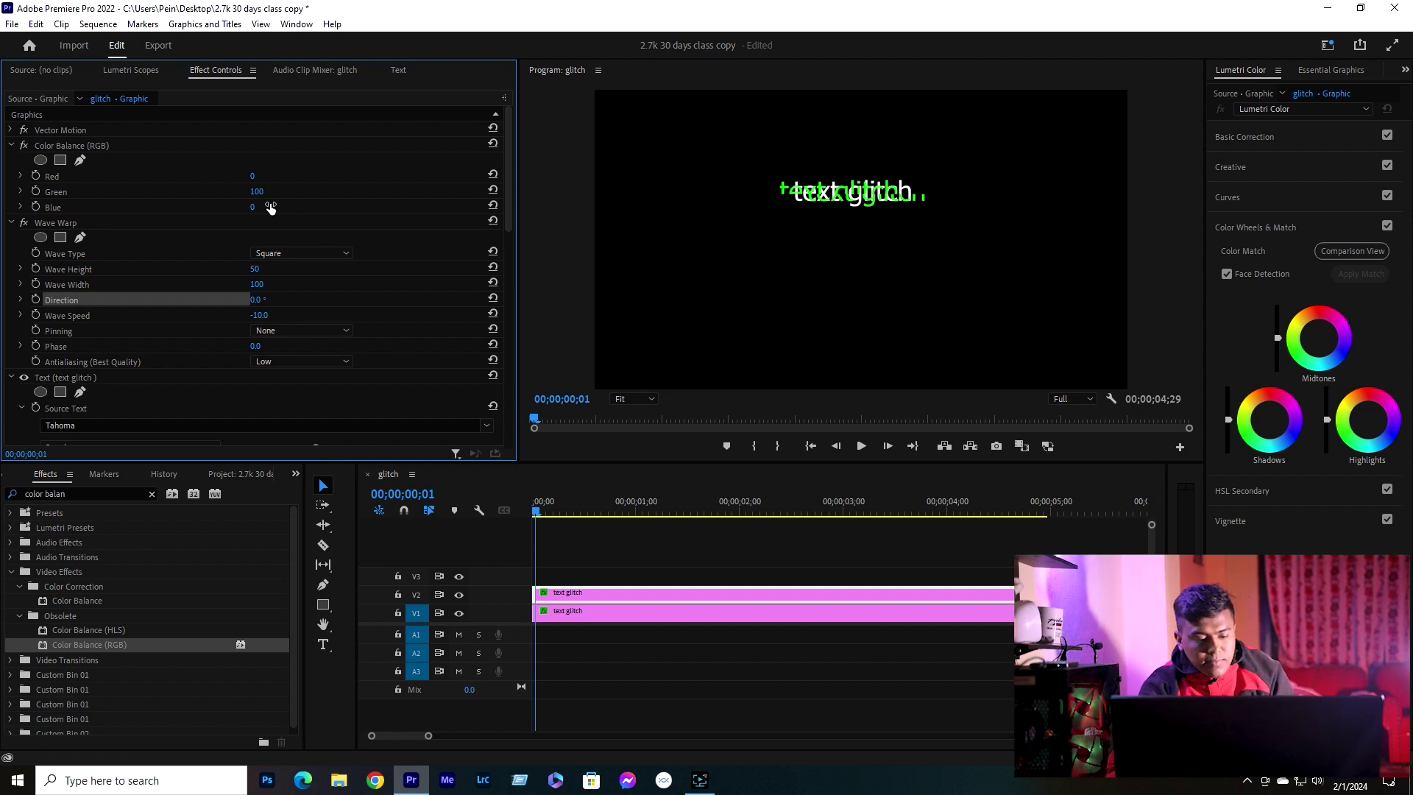
{"action": "key", "text": "Left"}
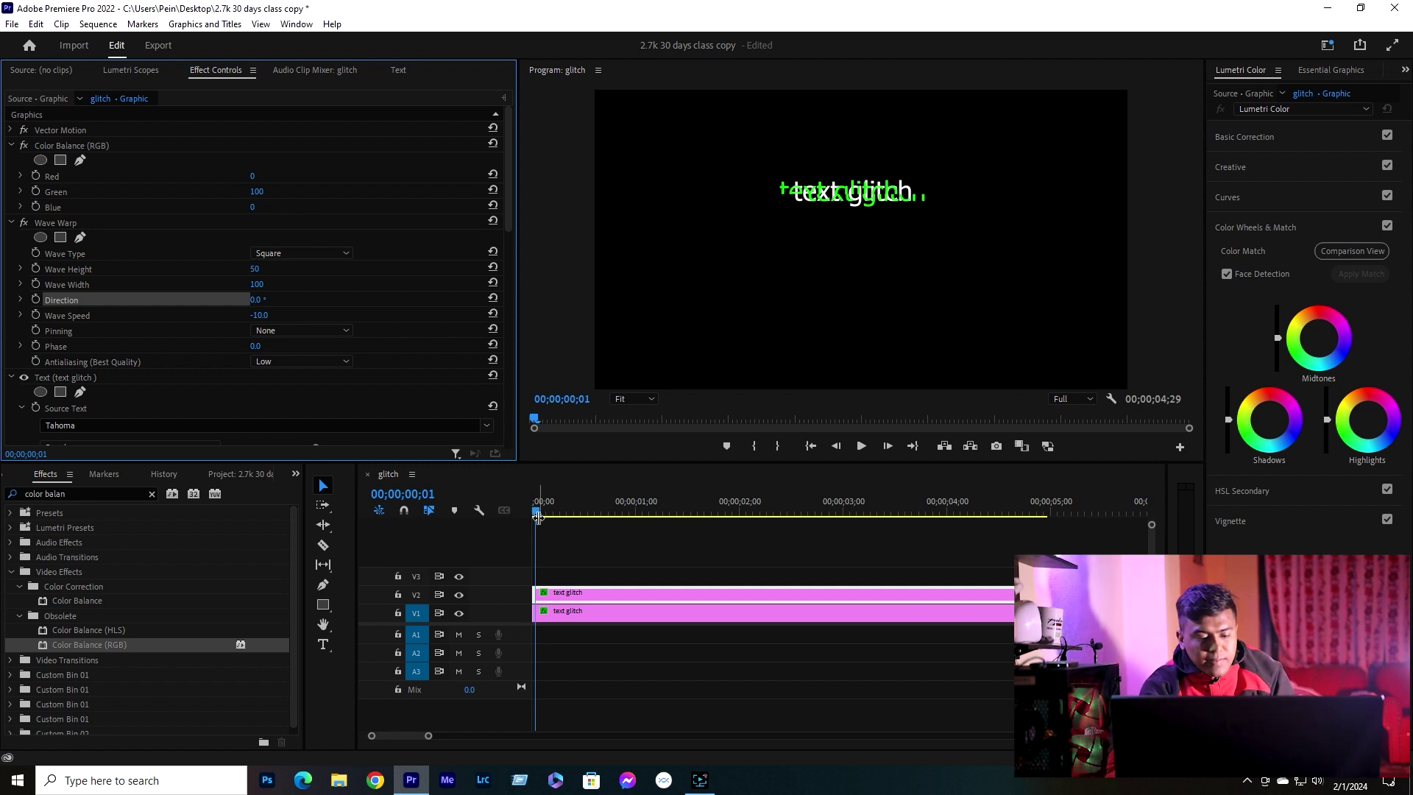
- Zoom the timeline in and razor both title clips at frames 3 and 7
{"action": "left_click", "coordinate": [449, 518]}
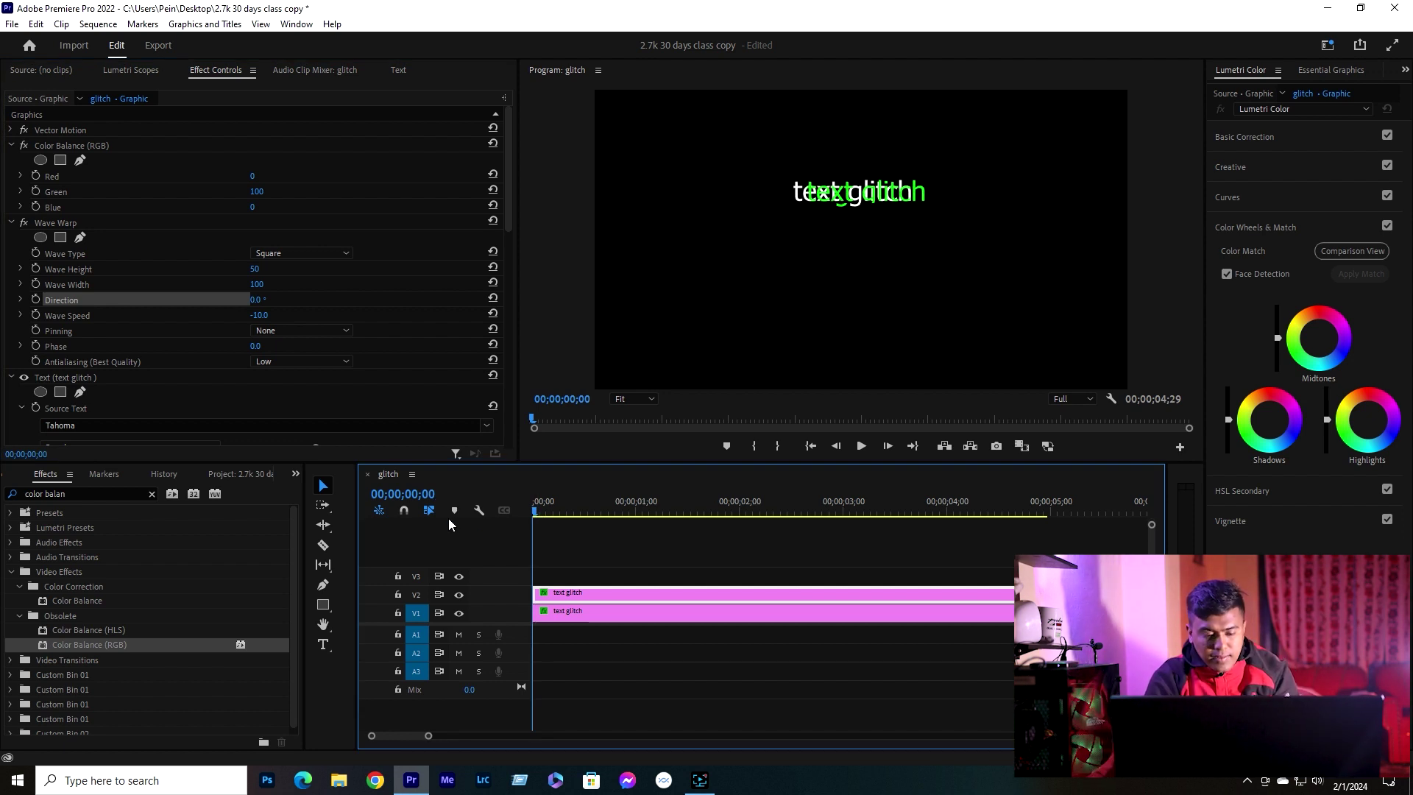
{"action": "key", "text": "equal"}
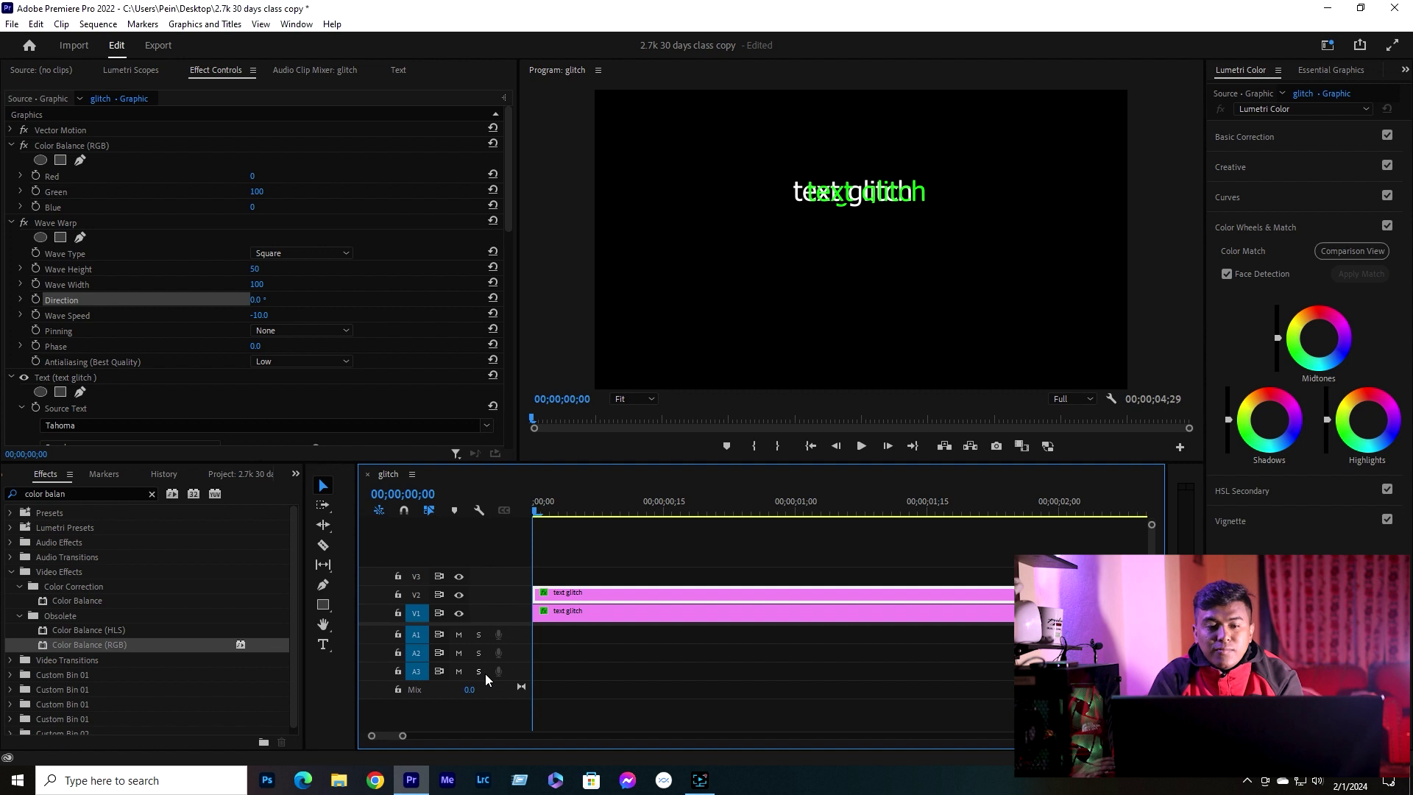
{"action": "key", "text": "Right"}
{"action": "key", "text": "Right"}
{"action": "key", "text": "Right"}
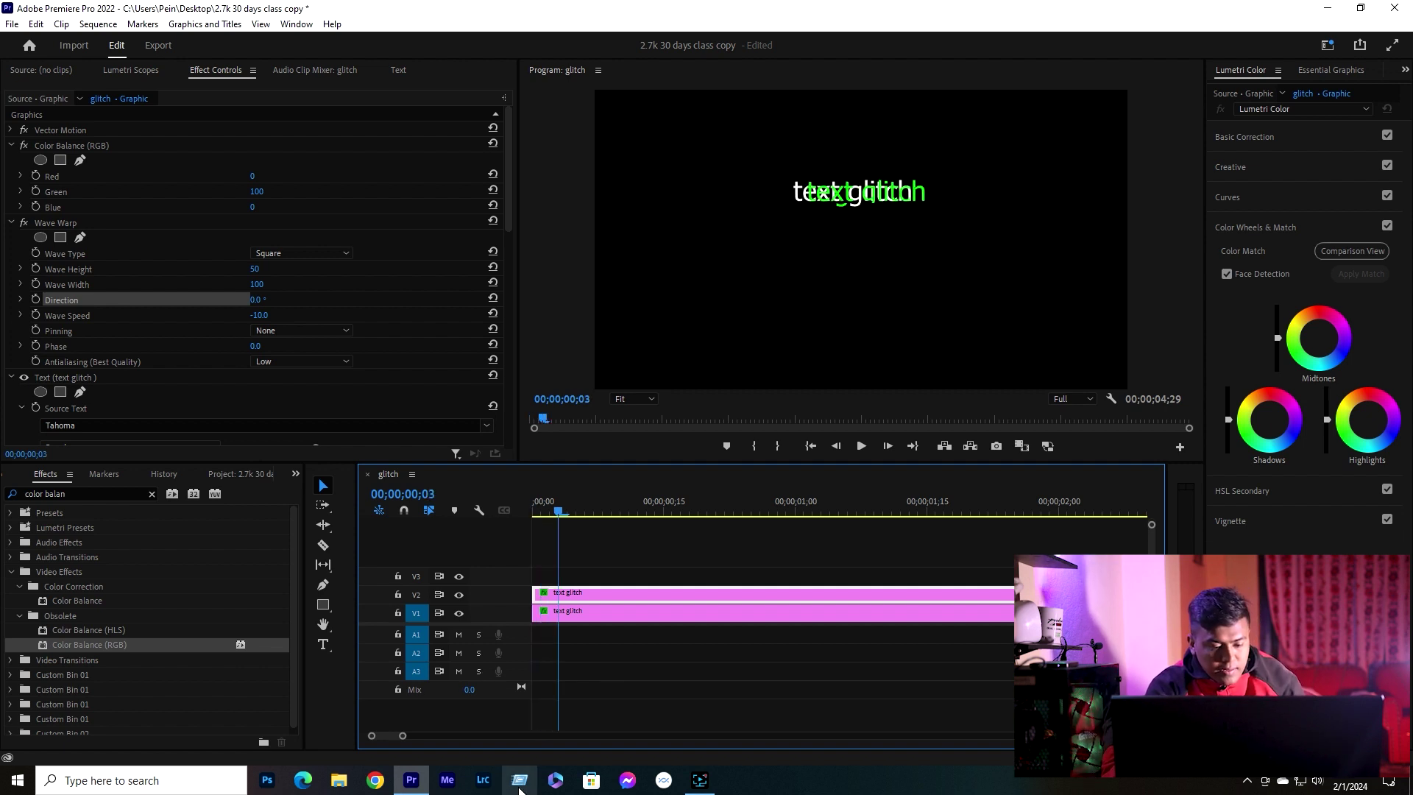
{"action": "left_click", "coordinate": [558, 593]}
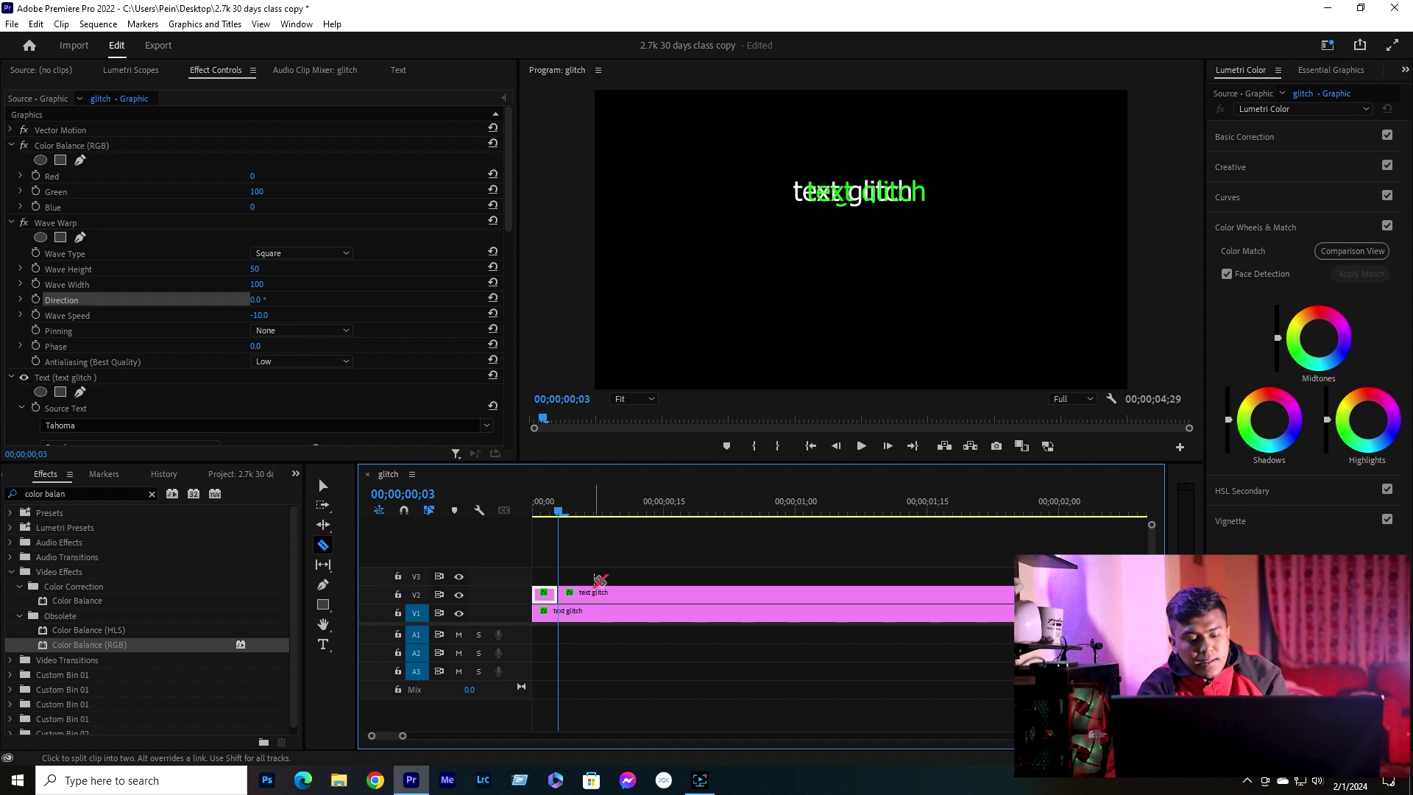
{"action": "left_click", "coordinate": [558, 611]}
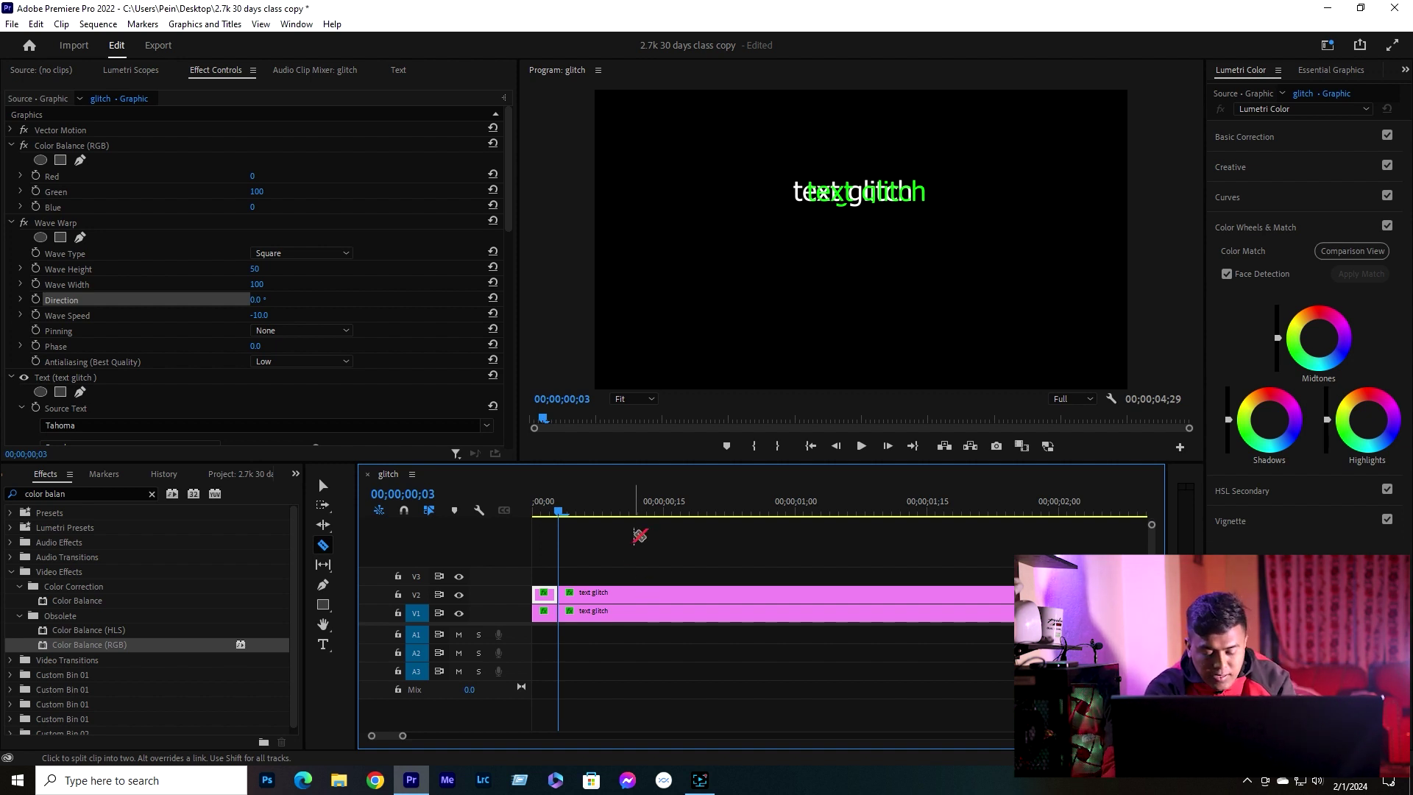
{"action": "left_click", "coordinate": [593, 593]}
{"action": "left_click", "coordinate": [595, 593]}
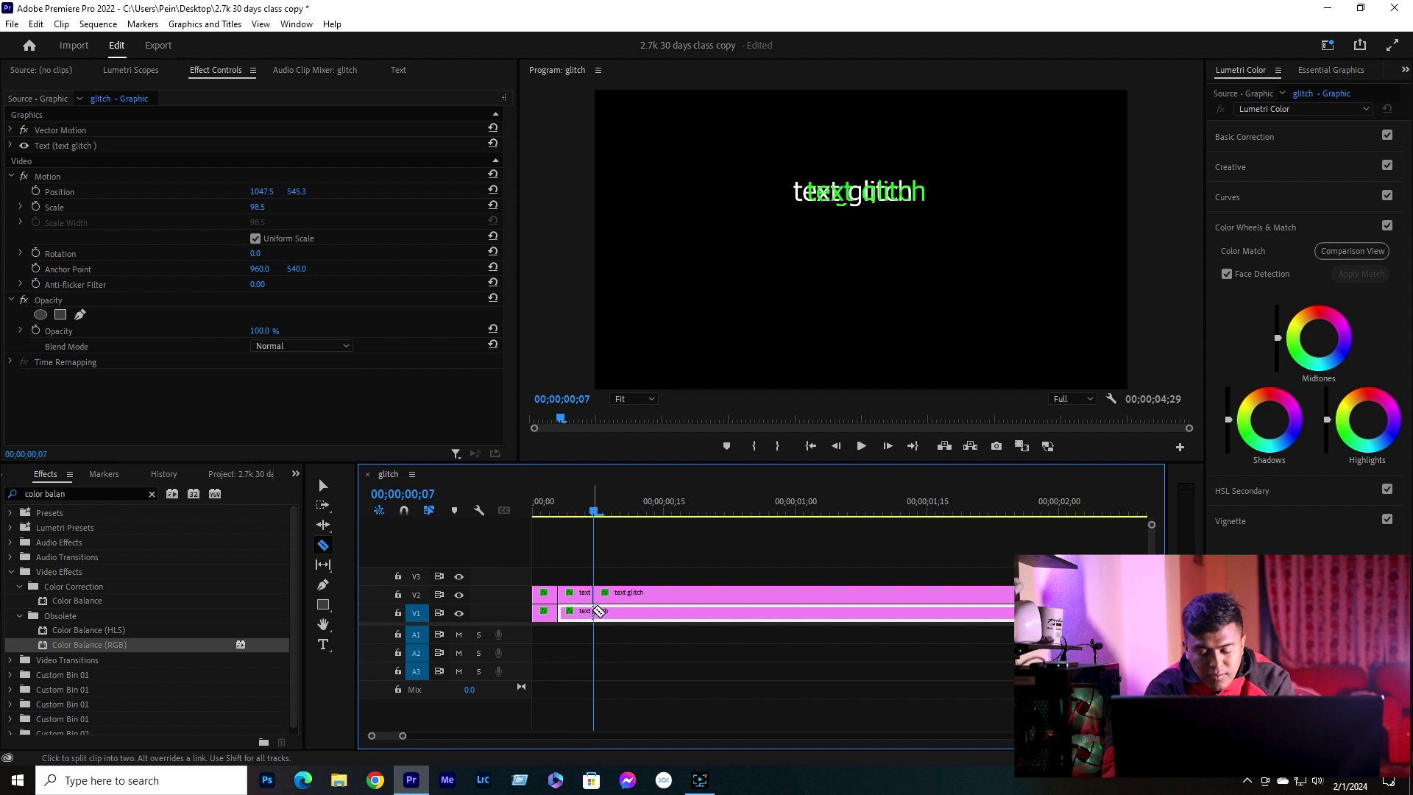
{"action": "left_click", "coordinate": [597, 611]}
- Razor both title clips at frames 10, 14 and 17
{"action": "left_click", "coordinate": [618, 610]}
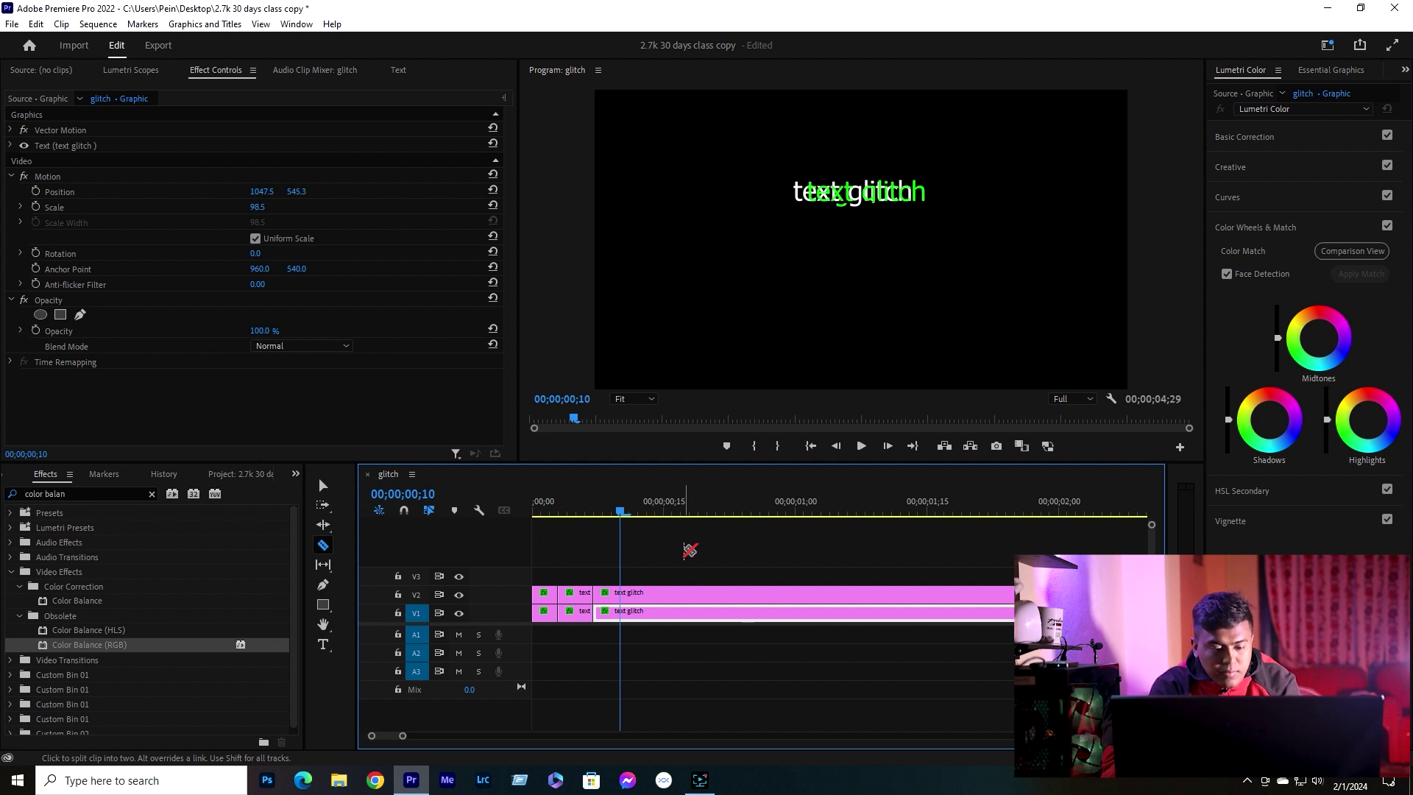
{"action": "key", "text": "Left"}
{"action": "key", "text": "Left"}
{"action": "key", "text": "Left"}
{"action": "key", "text": "Right"}
{"action": "key", "text": "Right"}
{"action": "key", "text": "Right"}
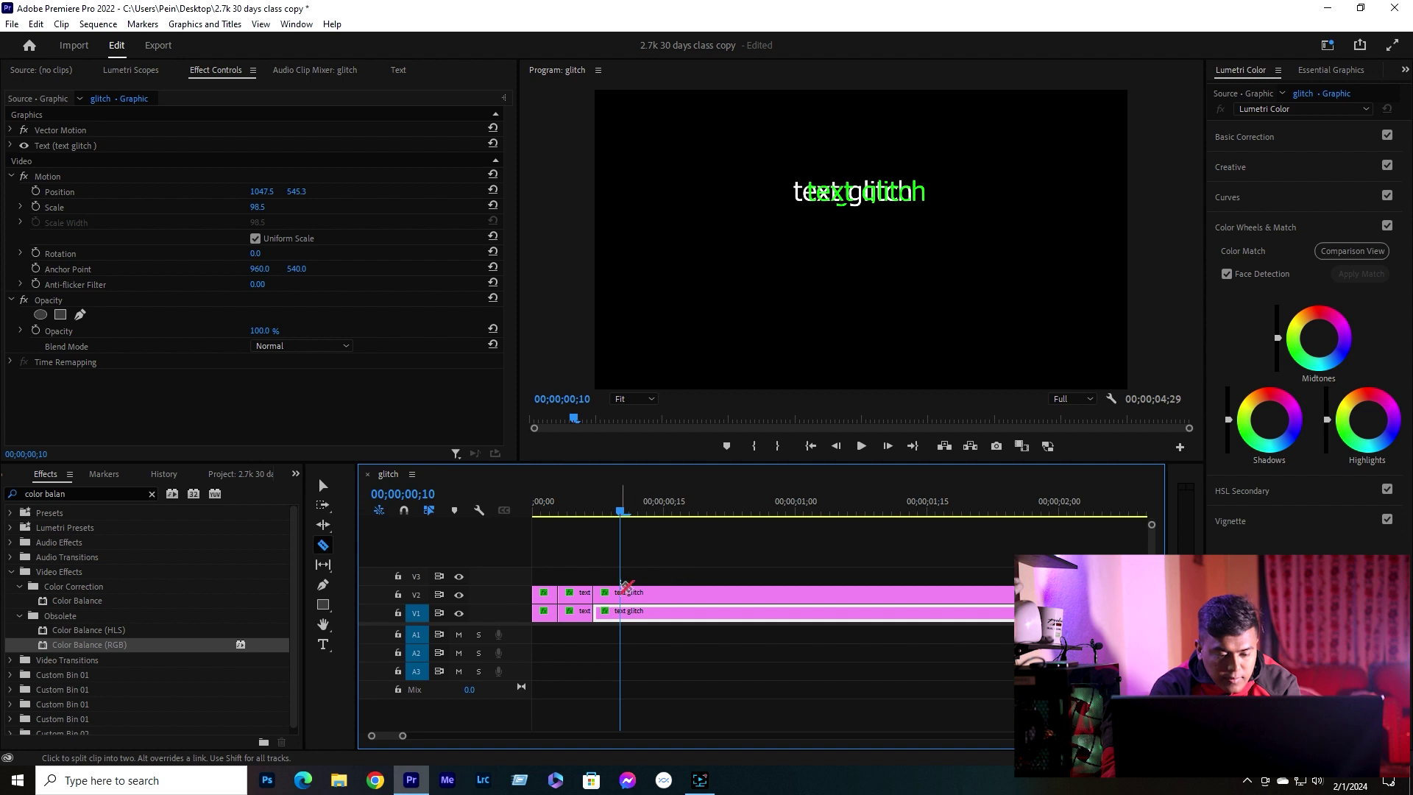
{"action": "left_click", "coordinate": [622, 593]}
{"action": "left_click", "coordinate": [621, 612]}
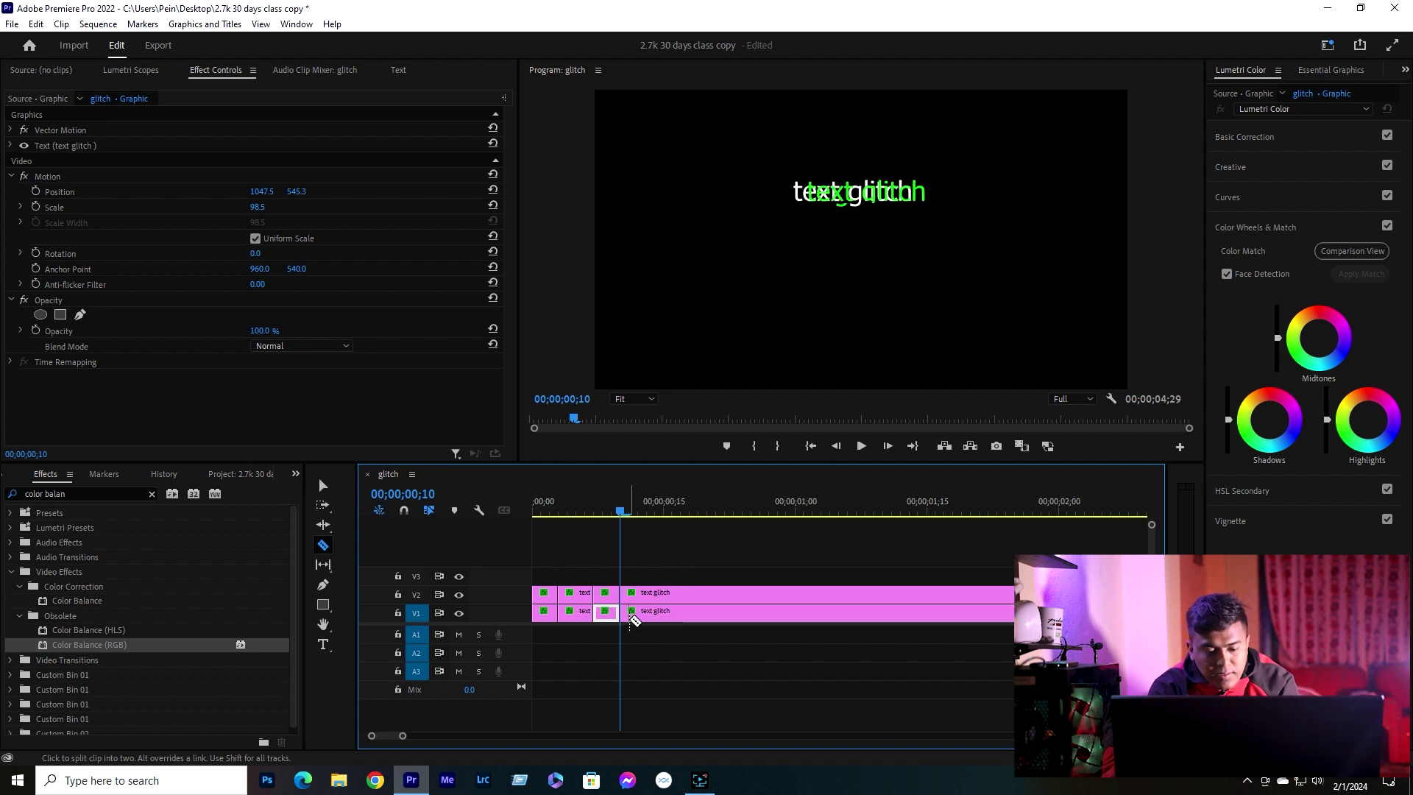
{"action": "key", "text": "Right"}
{"action": "key", "text": "Right"}
{"action": "key", "text": "Right"}
{"action": "key", "text": "Right"}
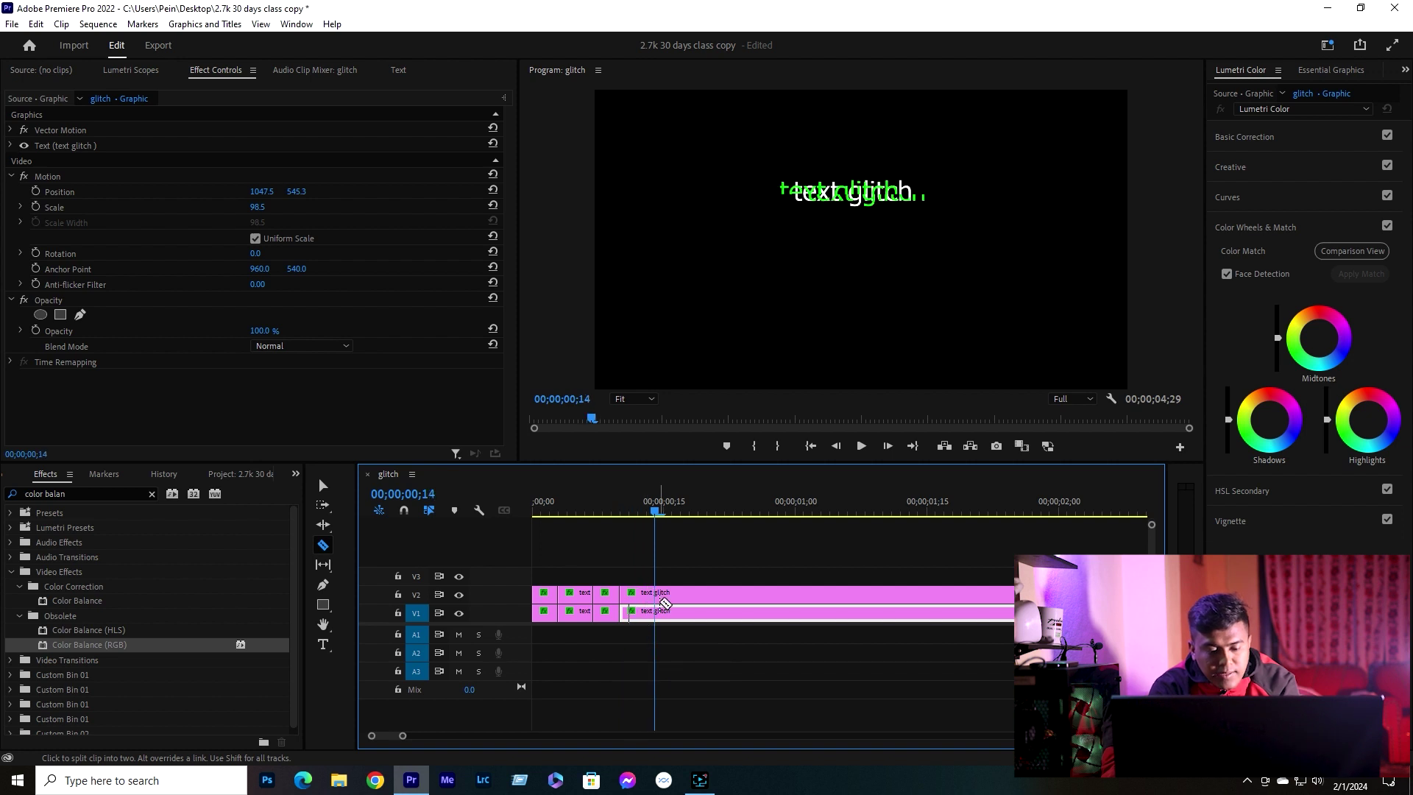
{"action": "left_click", "coordinate": [654, 592]}
{"action": "left_click", "coordinate": [655, 612]}
{"action": "key", "text": "Right"}
{"action": "key", "text": "Right"}
{"action": "key", "text": "Right"}
{"action": "key", "text": "Right"}
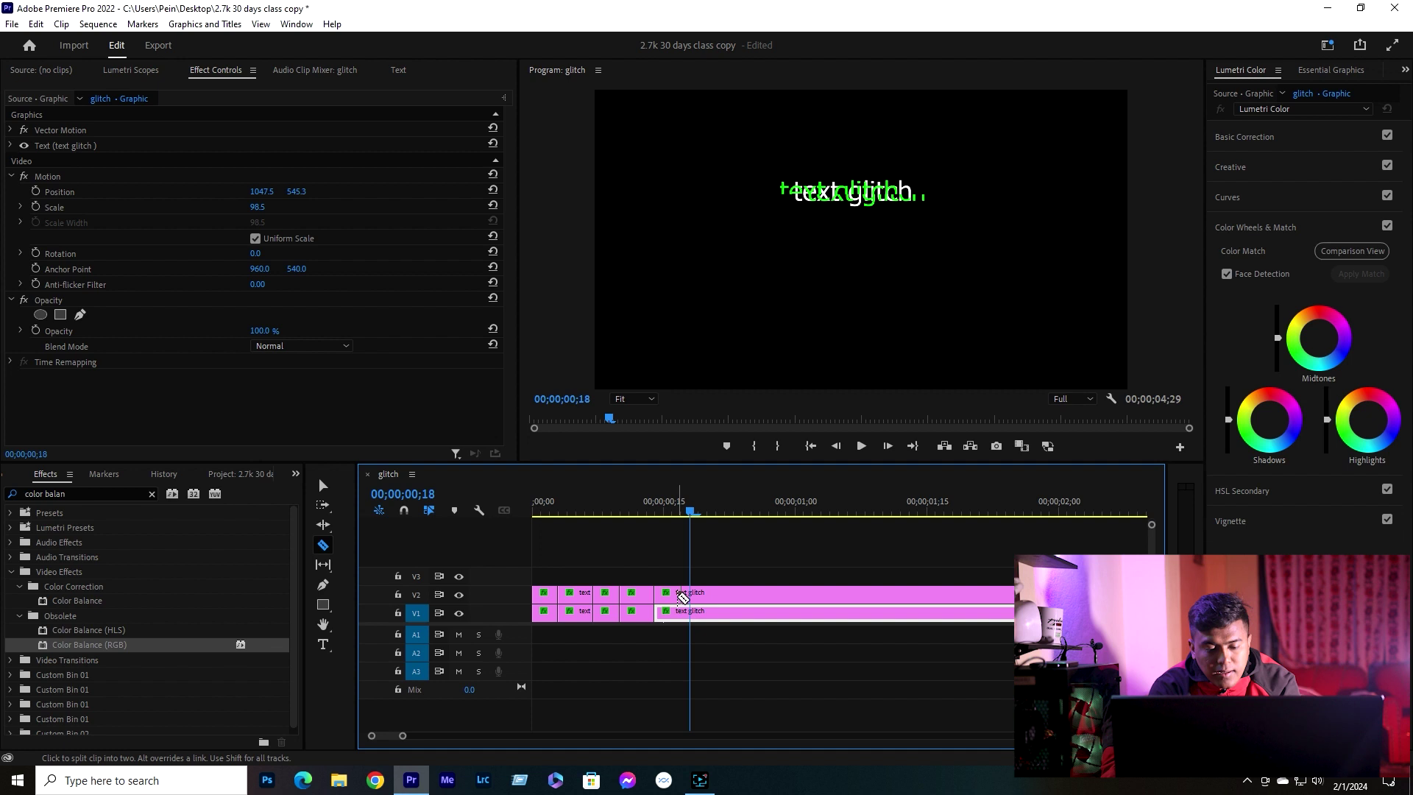
{"action": "key", "text": "Left"}
{"action": "left_click", "coordinate": [681, 593]}
{"action": "left_click", "coordinate": [683, 611]}
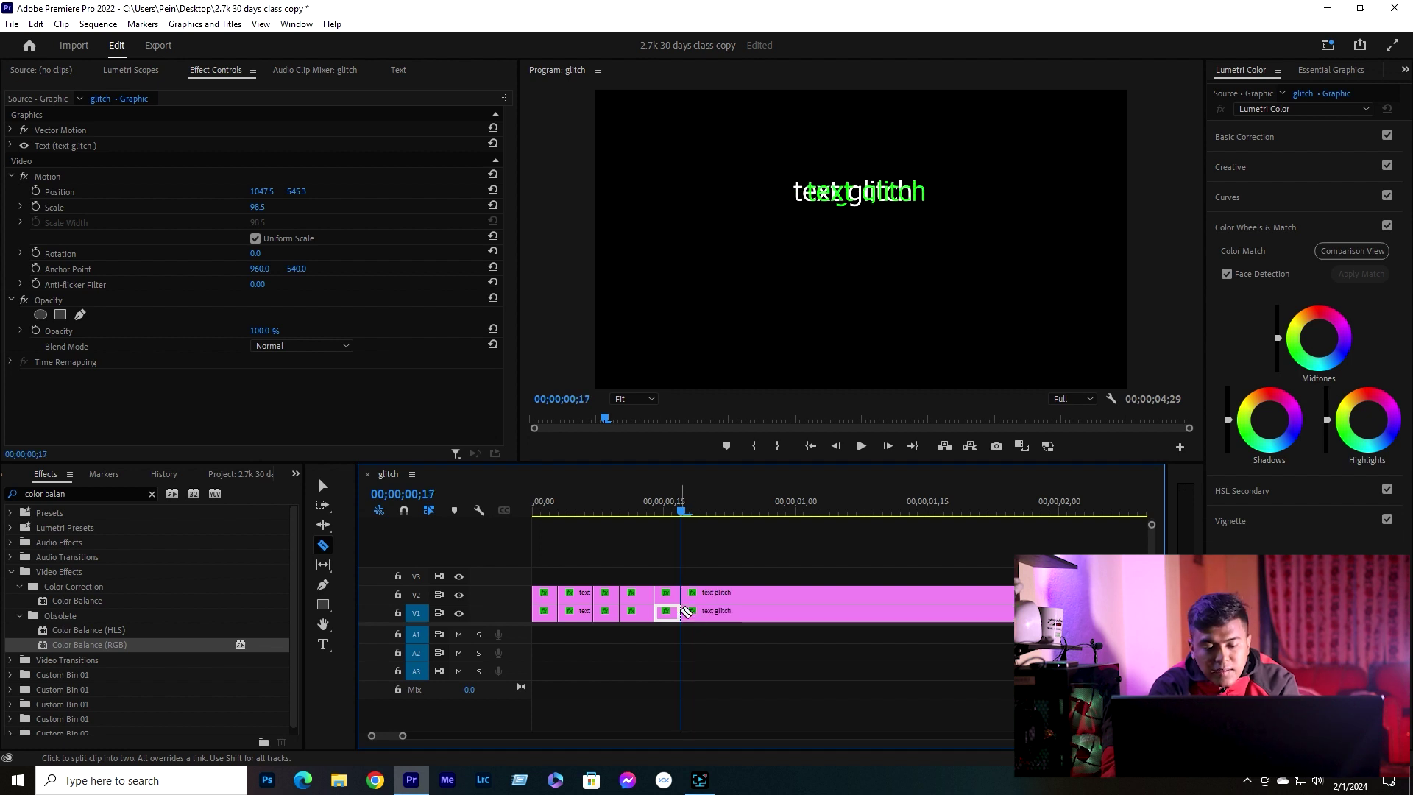
- Cut both clips at frame 21 and delete everything after it
{"action": "key", "text": "Right"}
{"action": "key", "text": "Right"}
{"action": "key", "text": "Right"}
{"action": "key", "text": "Right"}
{"action": "key", "text": "Right"}
{"action": "key", "text": "Left"}
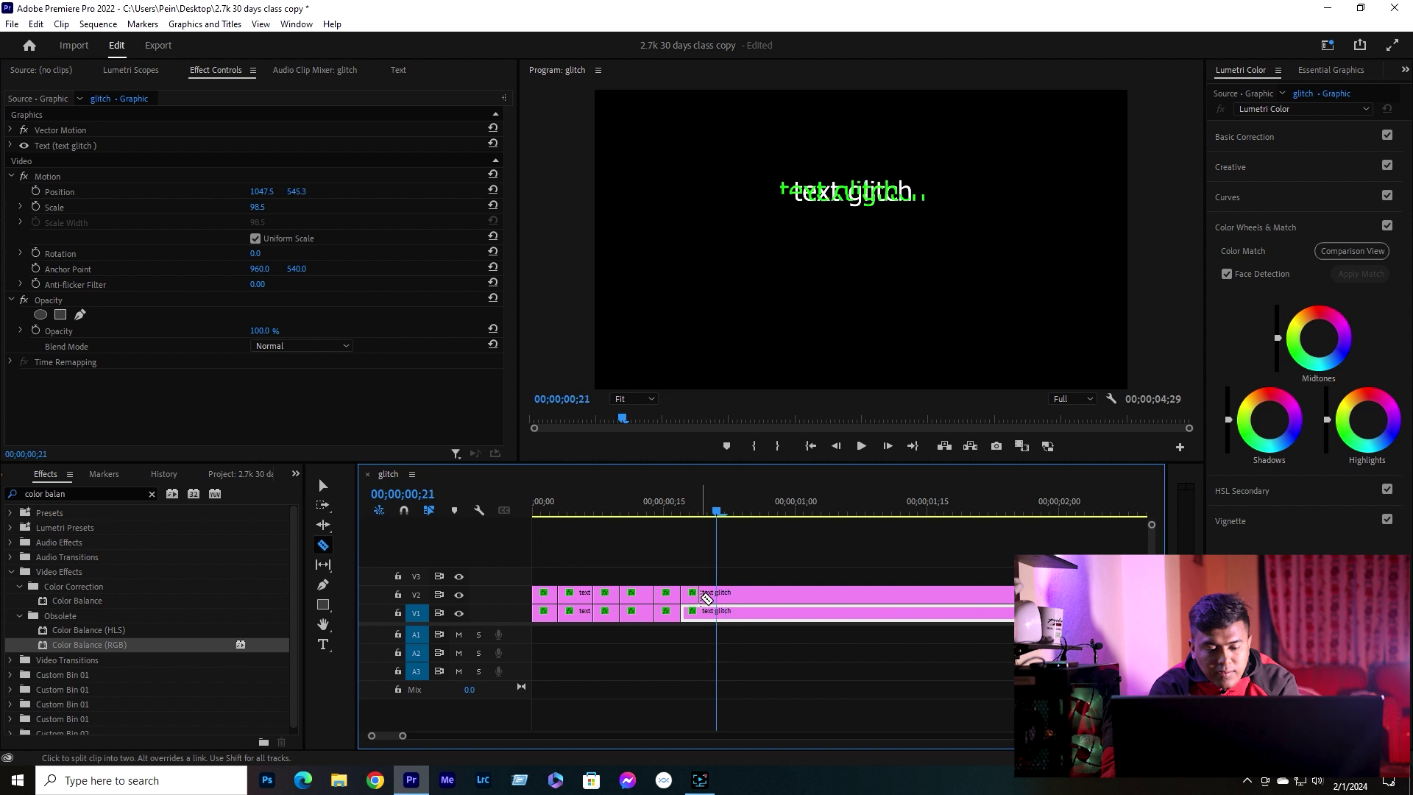
{"action": "key", "text": "Left"}
{"action": "key", "text": "Left"}
{"action": "key", "text": "Left"}
{"action": "key", "text": "Left"}
{"action": "key", "text": "Right"}
{"action": "key", "text": "Right"}
{"action": "key", "text": "Right"}
{"action": "key", "text": "Right"}
{"action": "left_click", "coordinate": [721, 593]}
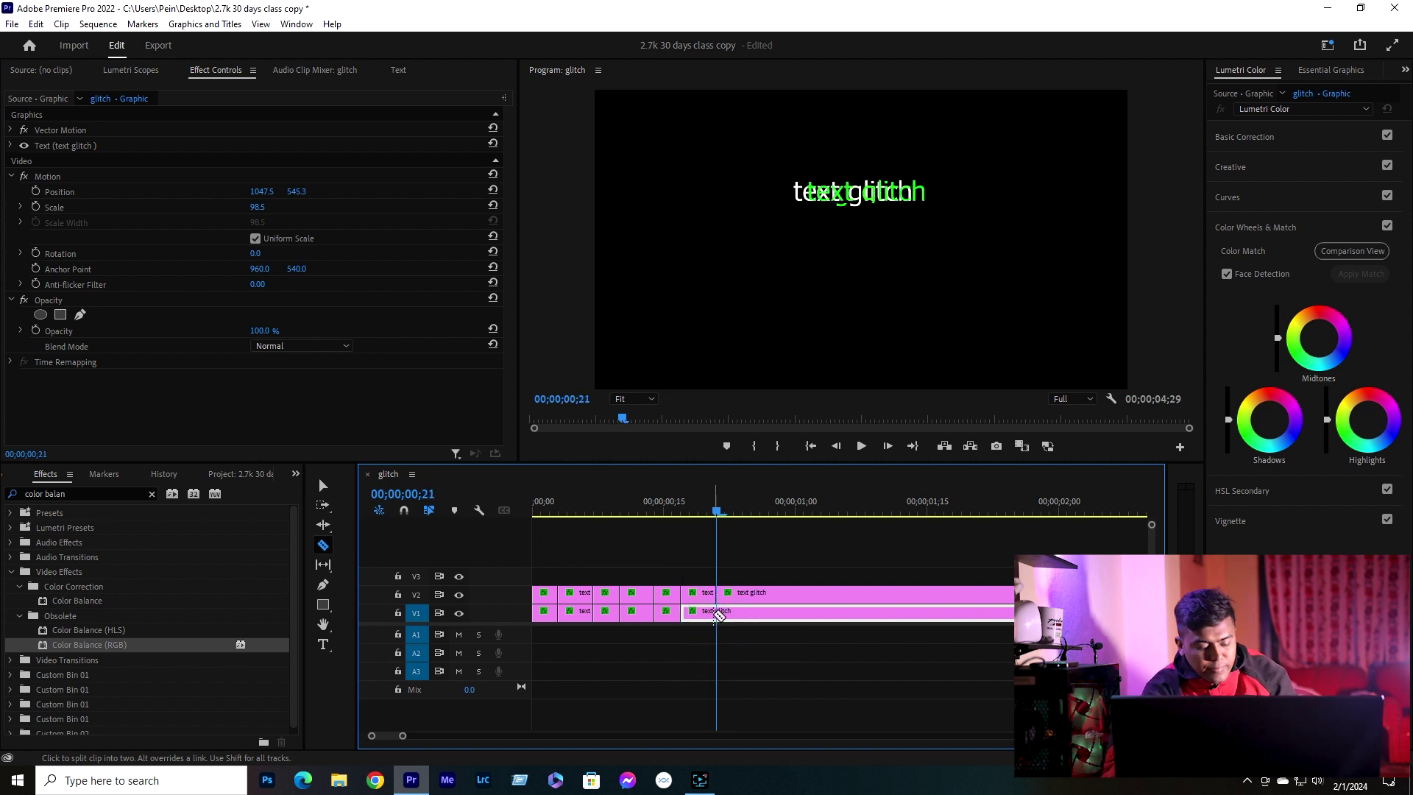
{"action": "left_click", "coordinate": [717, 611]}
{"action": "key", "text": "v"}
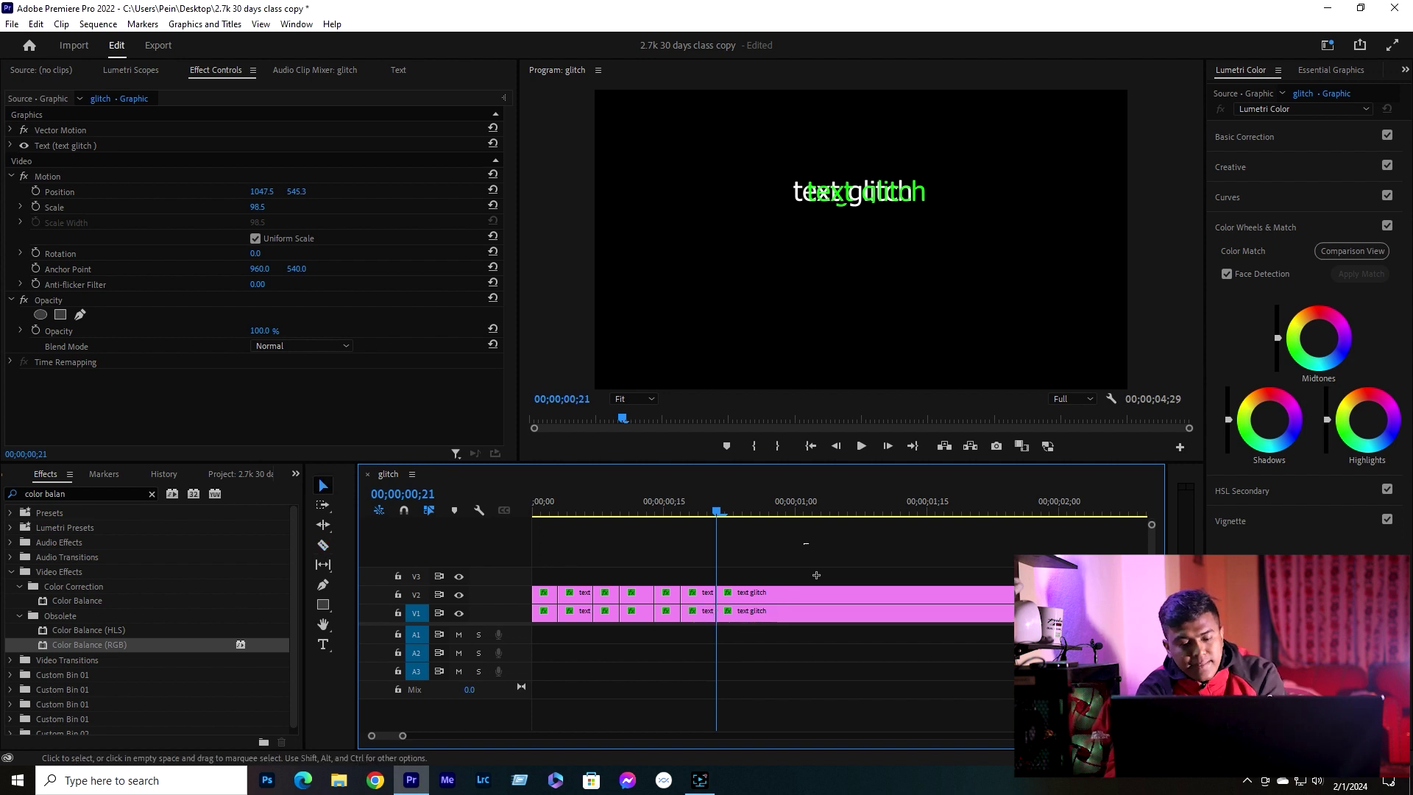
{"action": "left_click_drag", "start_coordinate": [802, 545], "coordinate": [876, 699]}
{"action": "key", "text": "Delete"}
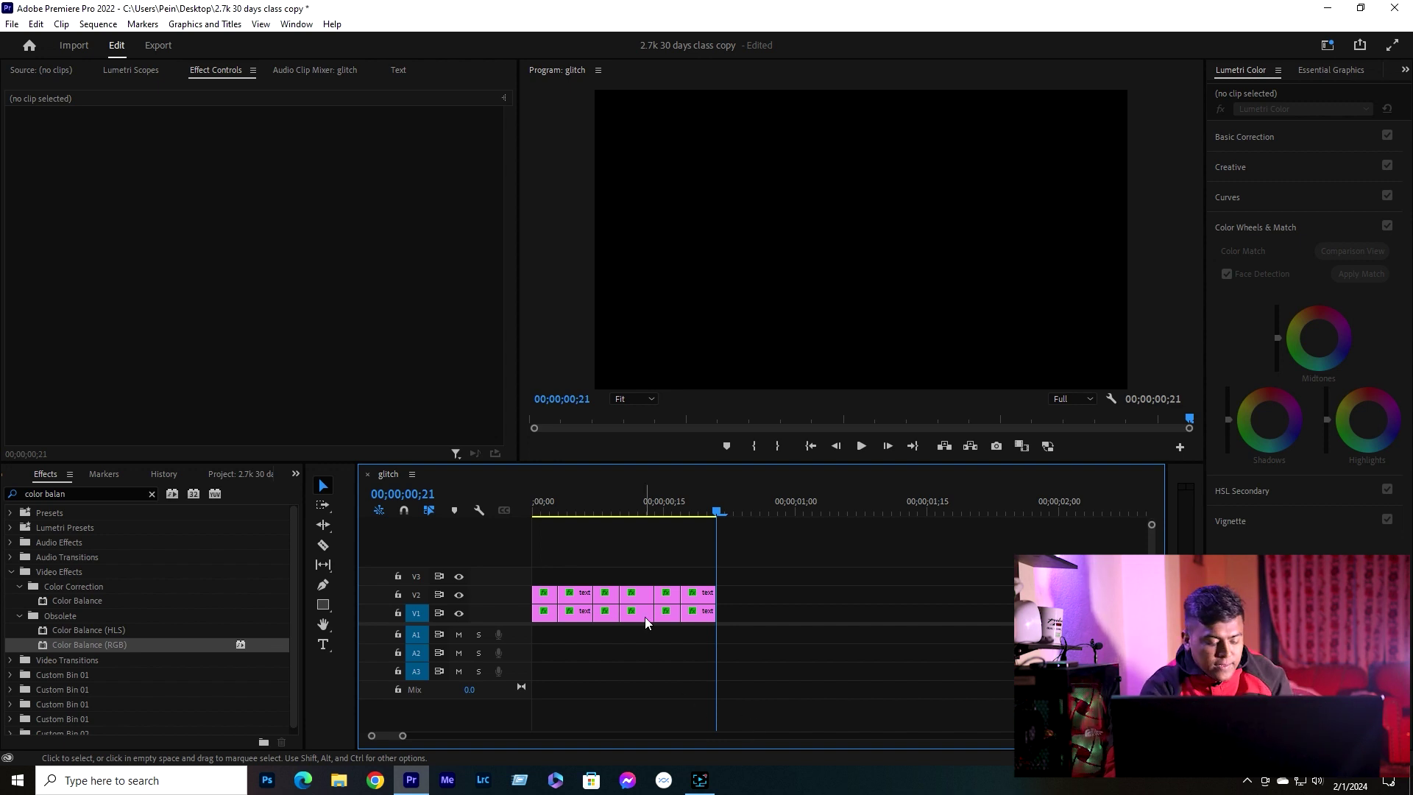
- Move one upper-track title piece down onto the lower track
{"action": "left_click", "coordinate": [583, 596]}
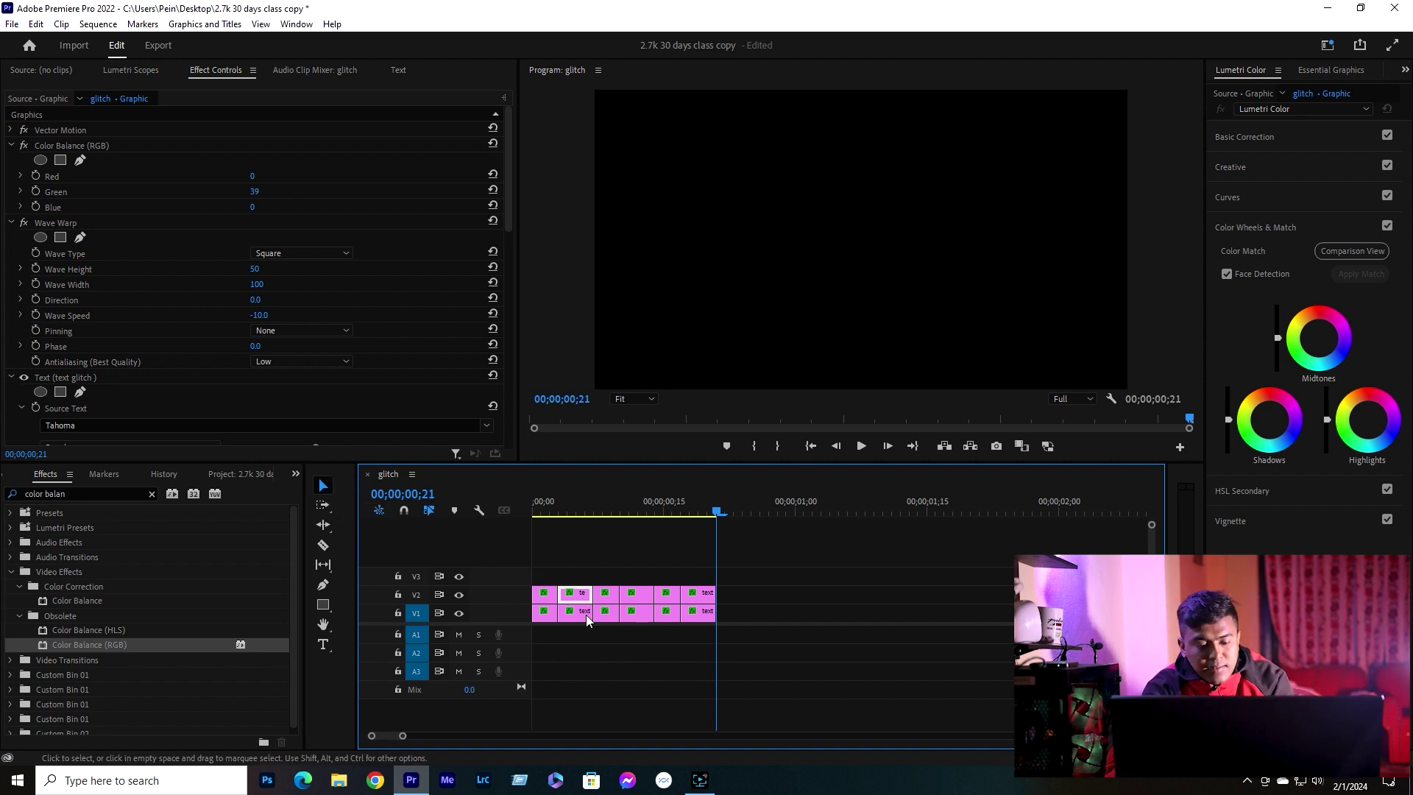
{"action": "mouse_move", "coordinate": [581, 604]}
{"action": "left_mouse_down"}
{"action": "mouse_move", "coordinate": [575, 615]}
{"action": "mouse_move", "coordinate": [704, 620]}
{"action": "left_mouse_up"}
{"action": "left_click", "coordinate": [702, 597]}
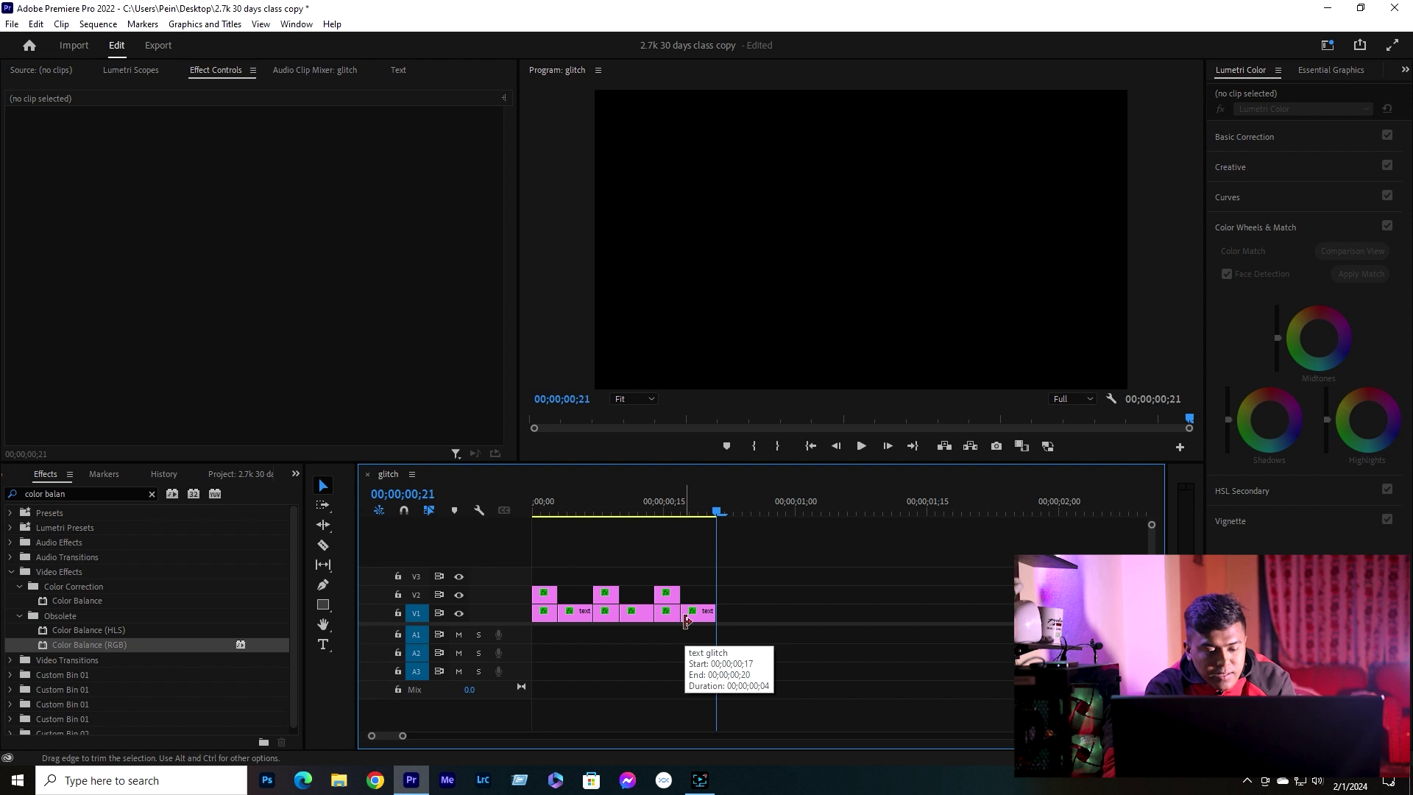
- Delete the three V1 title pieces lying beneath glitch clips so the tracks alternate
{"action": "left_click", "coordinate": [543, 615]}
{"action": "key", "text": "Delete"}
{"action": "left_click", "coordinate": [611, 621]}
{"action": "key", "text": "Delete"}
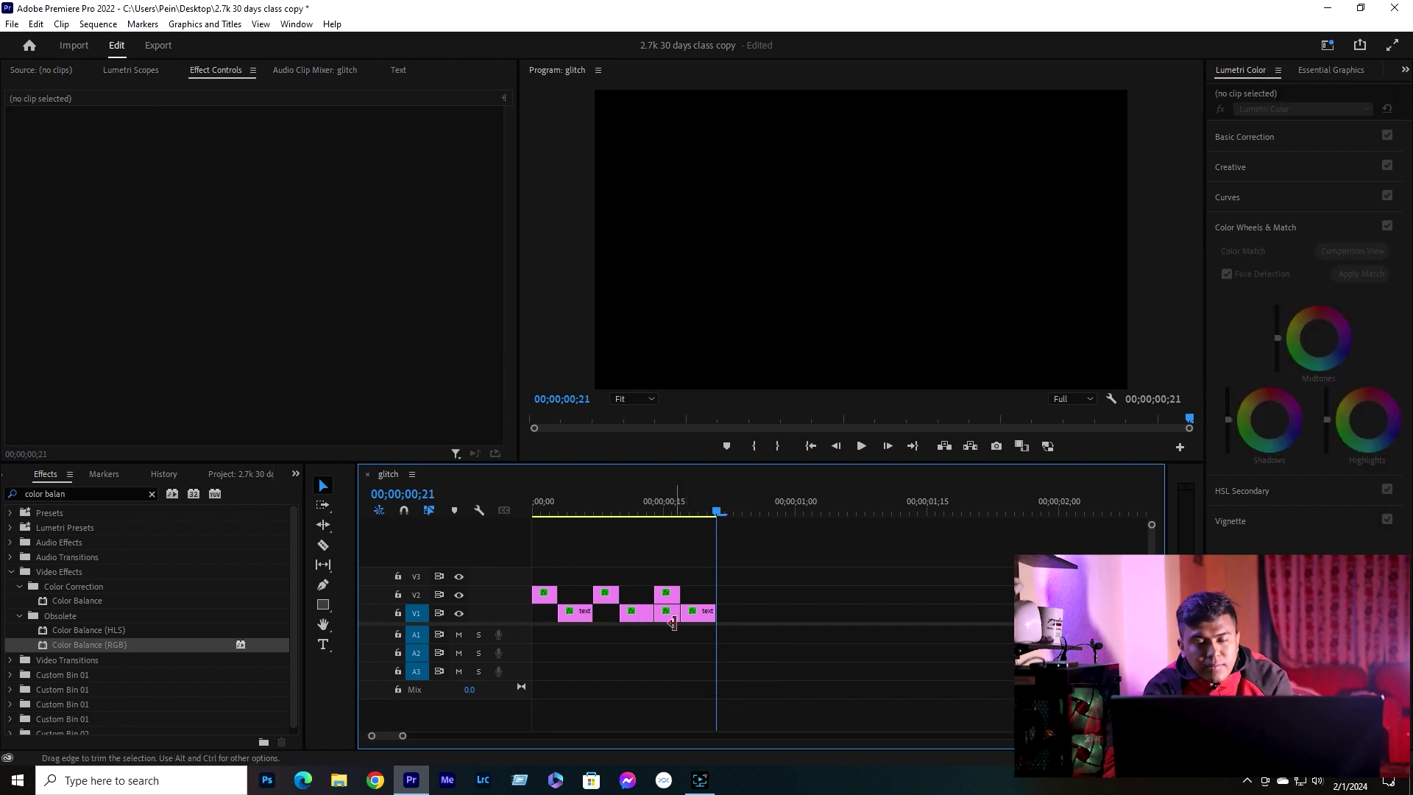
{"action": "left_click", "coordinate": [673, 622]}
{"action": "key", "text": "Delete"}
{"action": "left_click", "coordinate": [559, 510]}
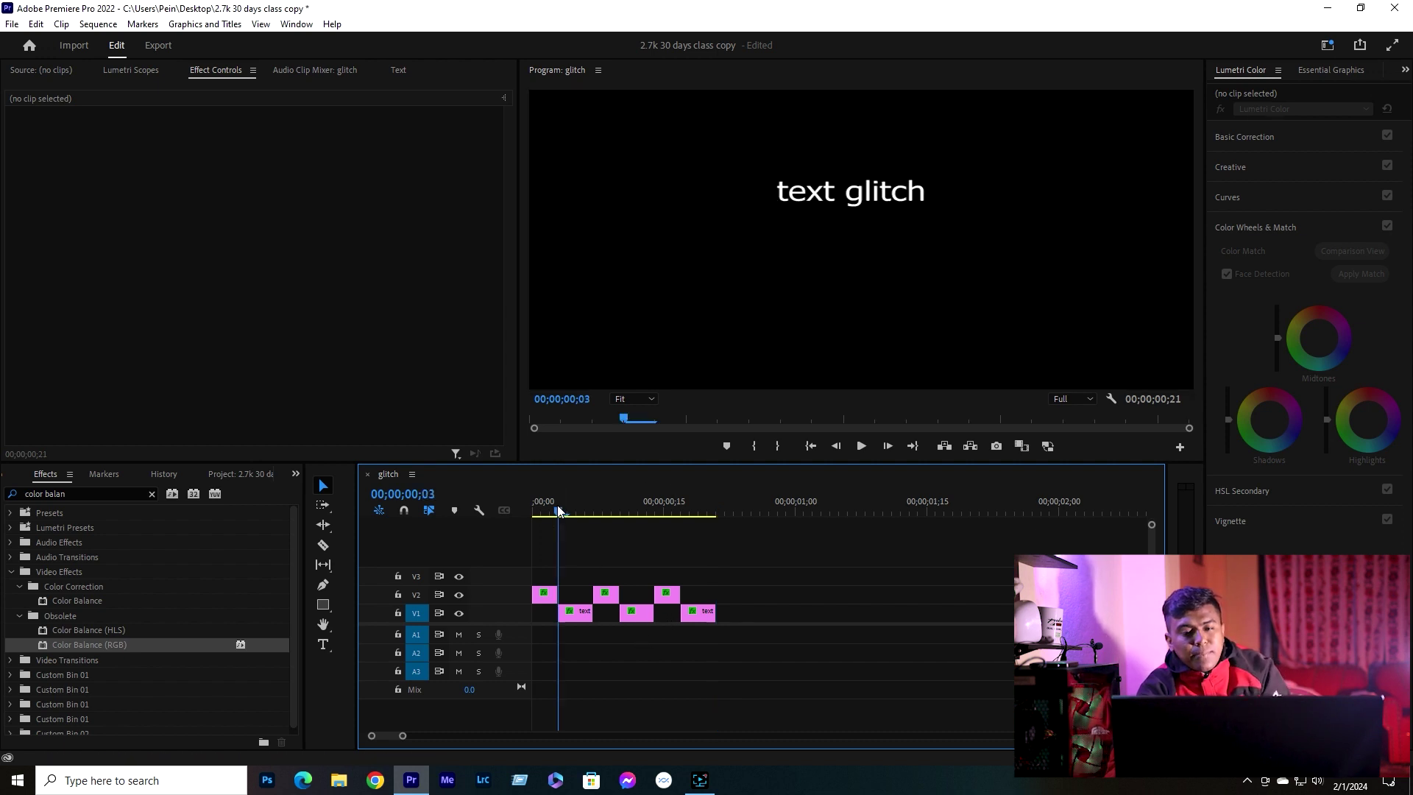
- Play the glitch sequence from the start, then select the second V2 glitch clip to show its effects
{"action": "left_click_drag", "start_coordinate": [559, 509], "coordinate": [509, 508]}
{"action": "key", "text": "space"}
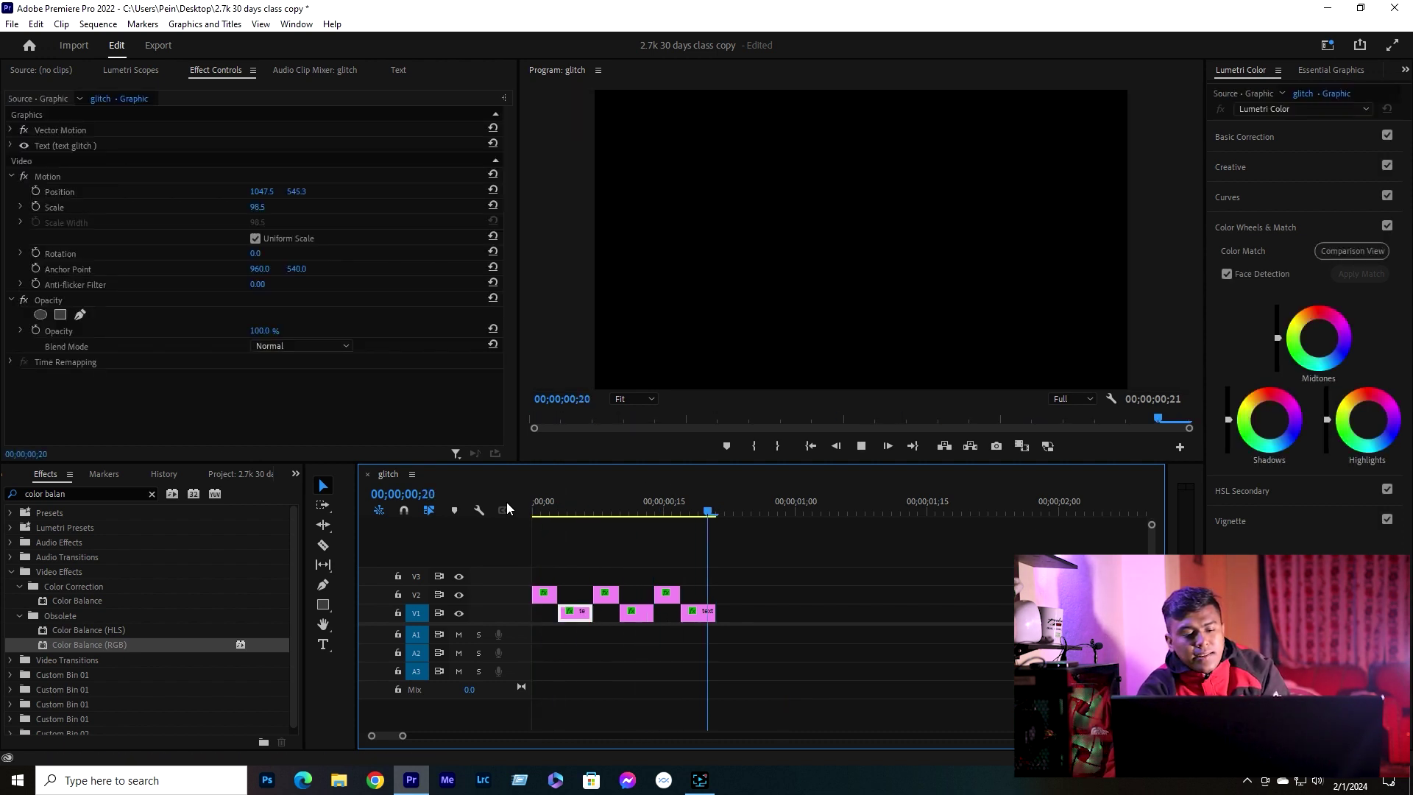
{"action": "key", "text": "space"}
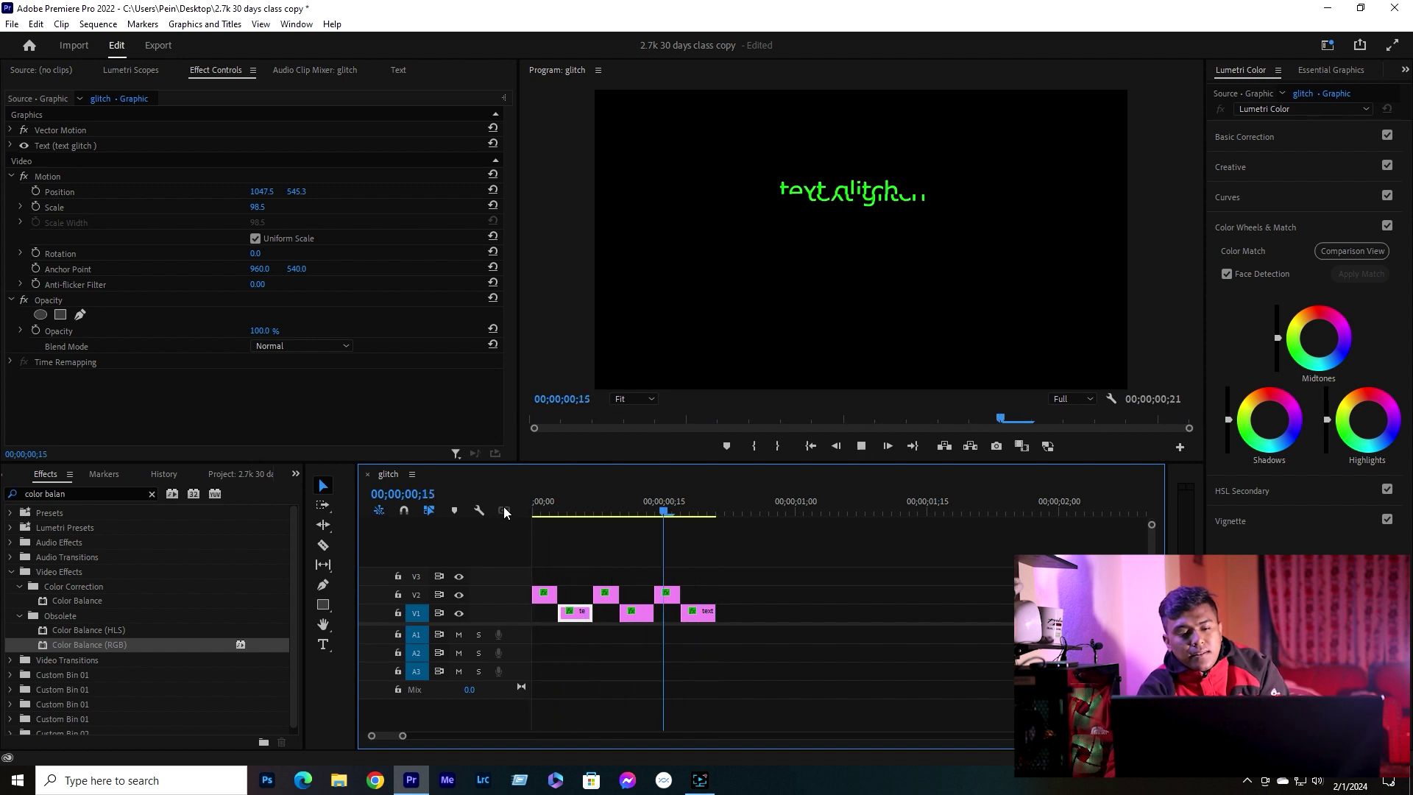
{"action": "key", "text": "space"}
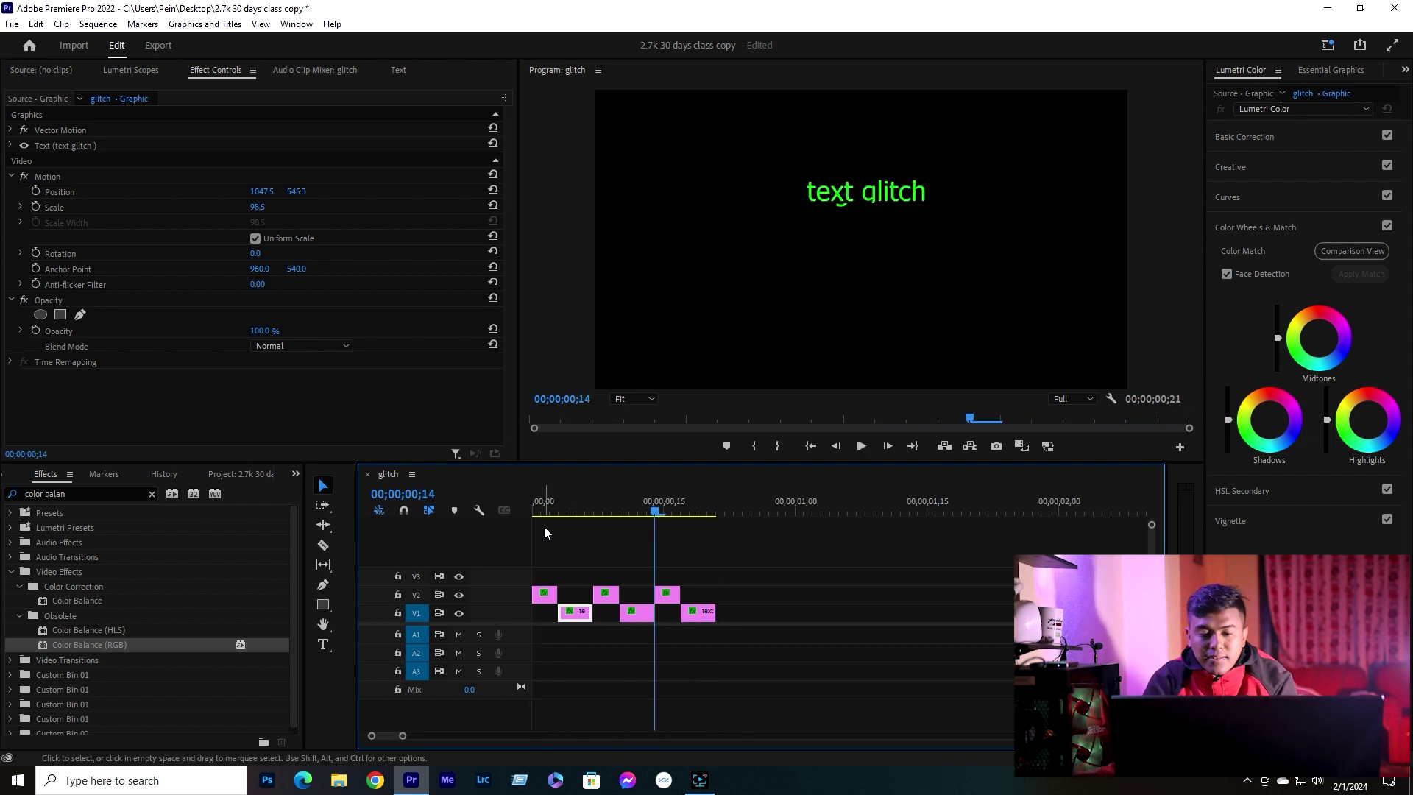
{"action": "left_click", "coordinate": [612, 593]}
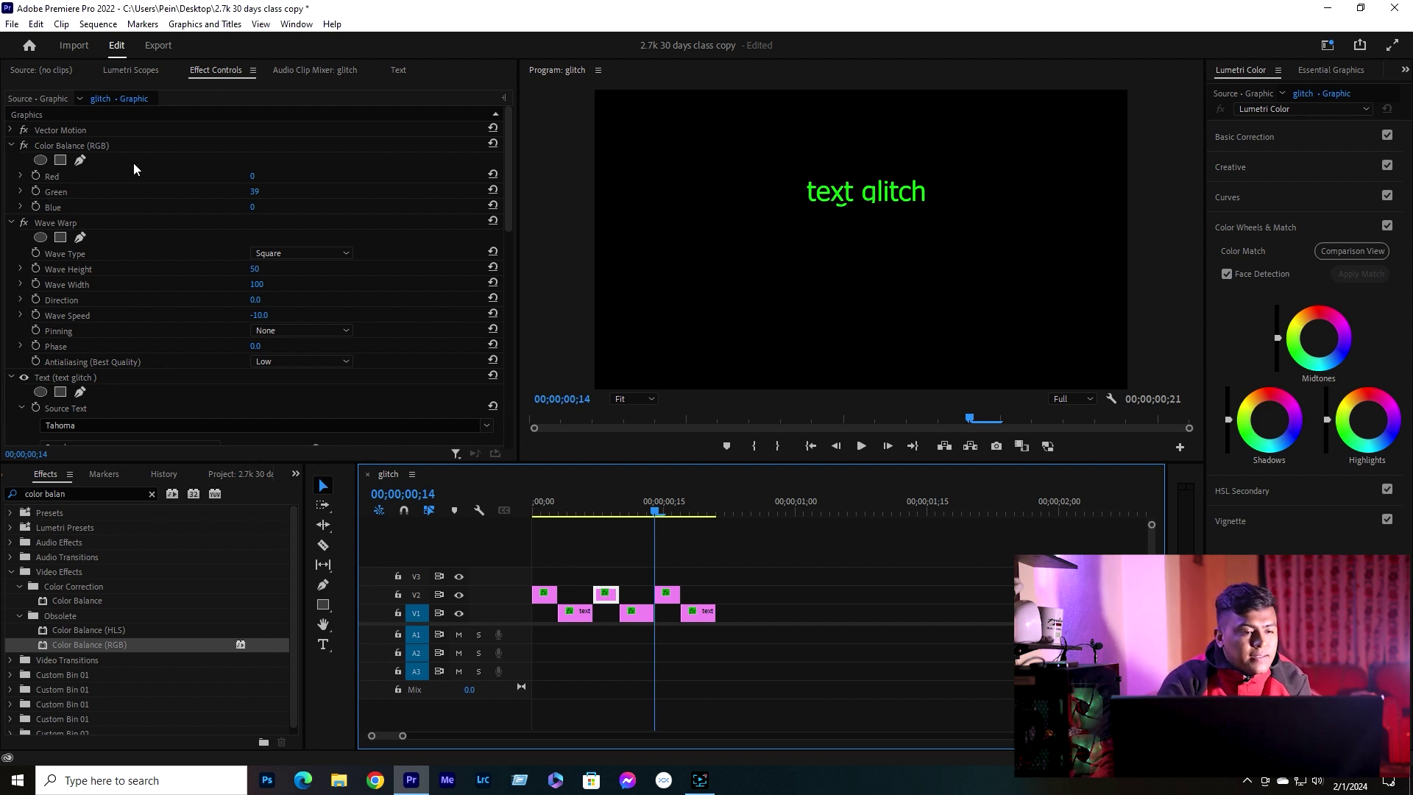
- Set the second glitch clip's Color Balance (RGB) Red to 100
{"action": "left_click", "coordinate": [228, 174]}
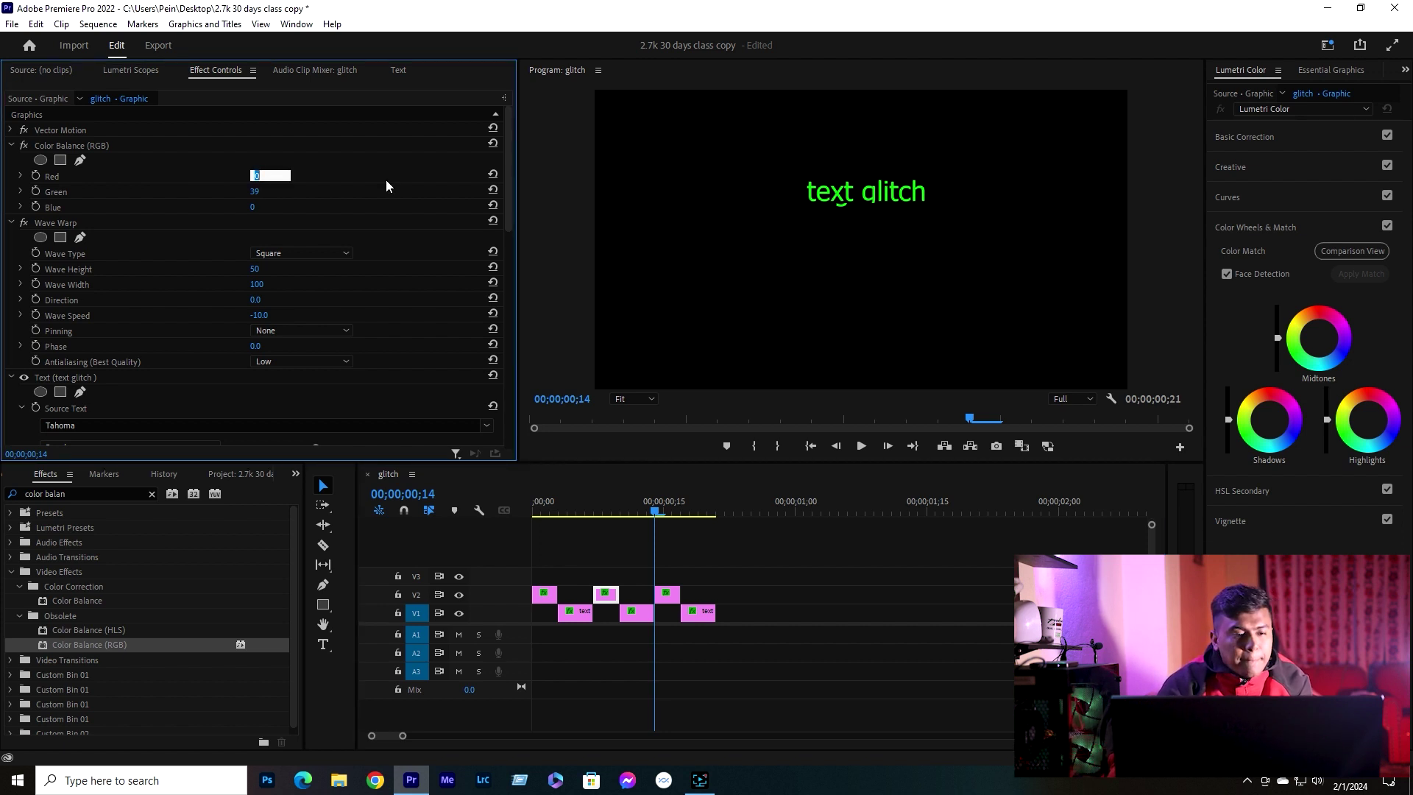
{"action": "type", "text": "100"}
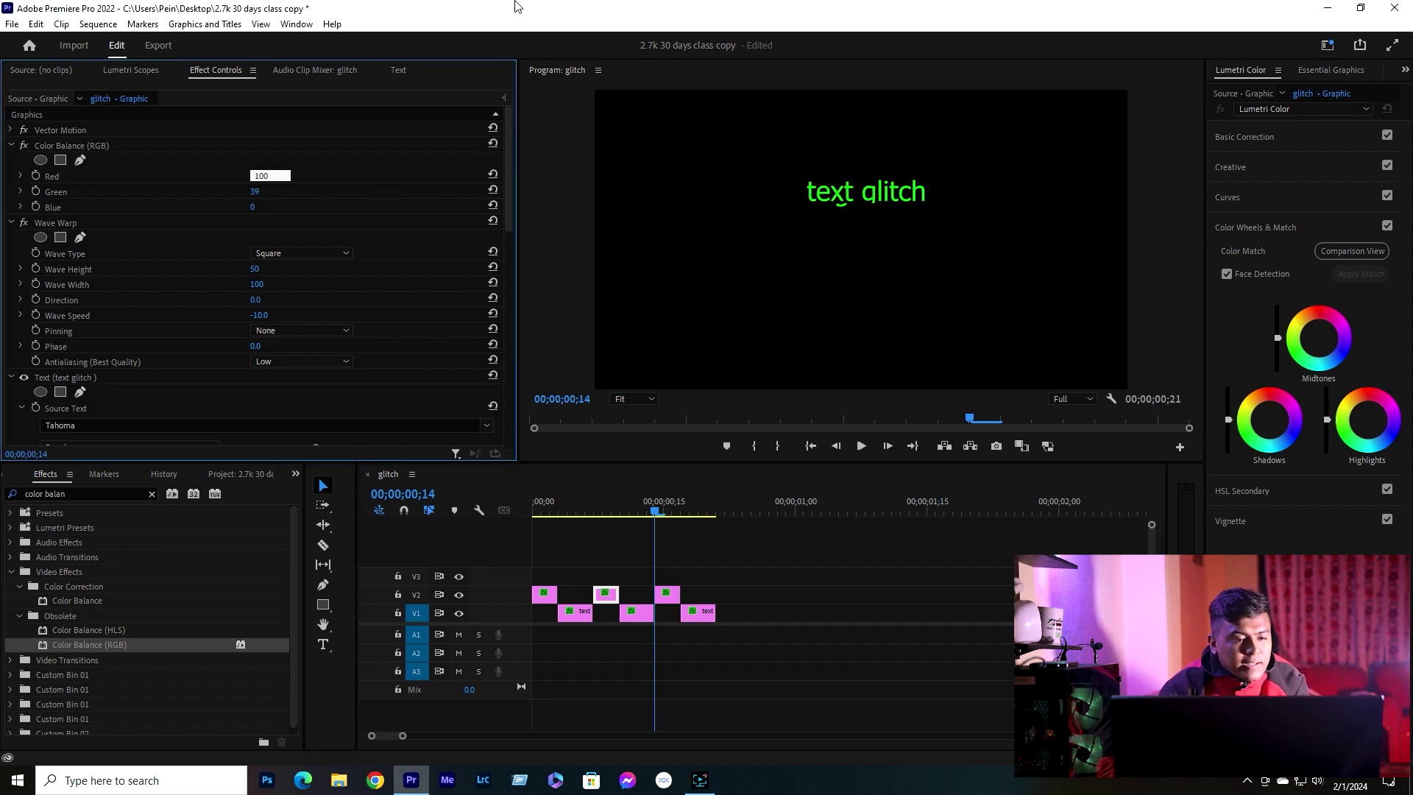
{"action": "left_click", "coordinate": [257, 191]}
{"action": "type", "text": "0"}
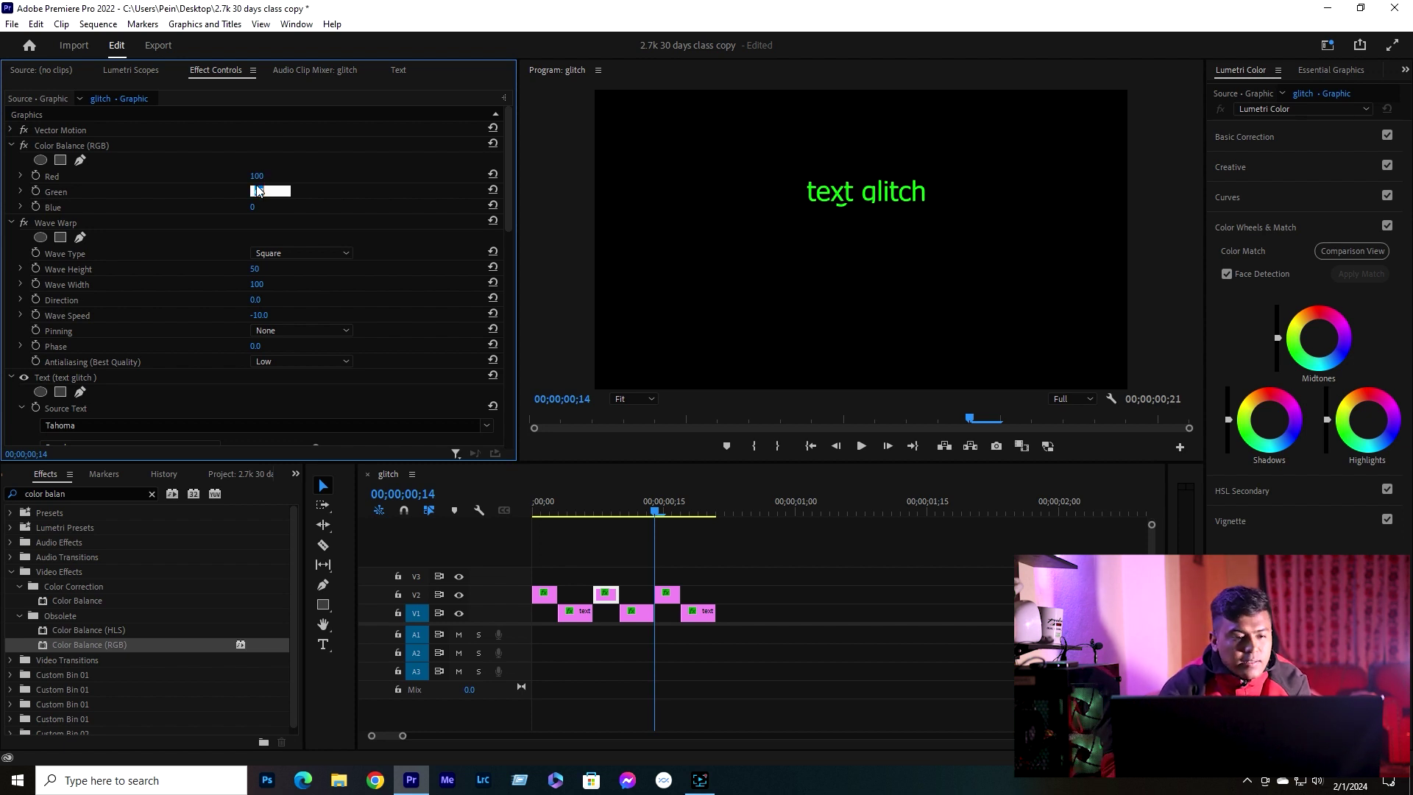
- Give the third glitch clip Blue 100 and Green 0, then preview from the start
{"action": "left_click", "coordinate": [666, 593]}
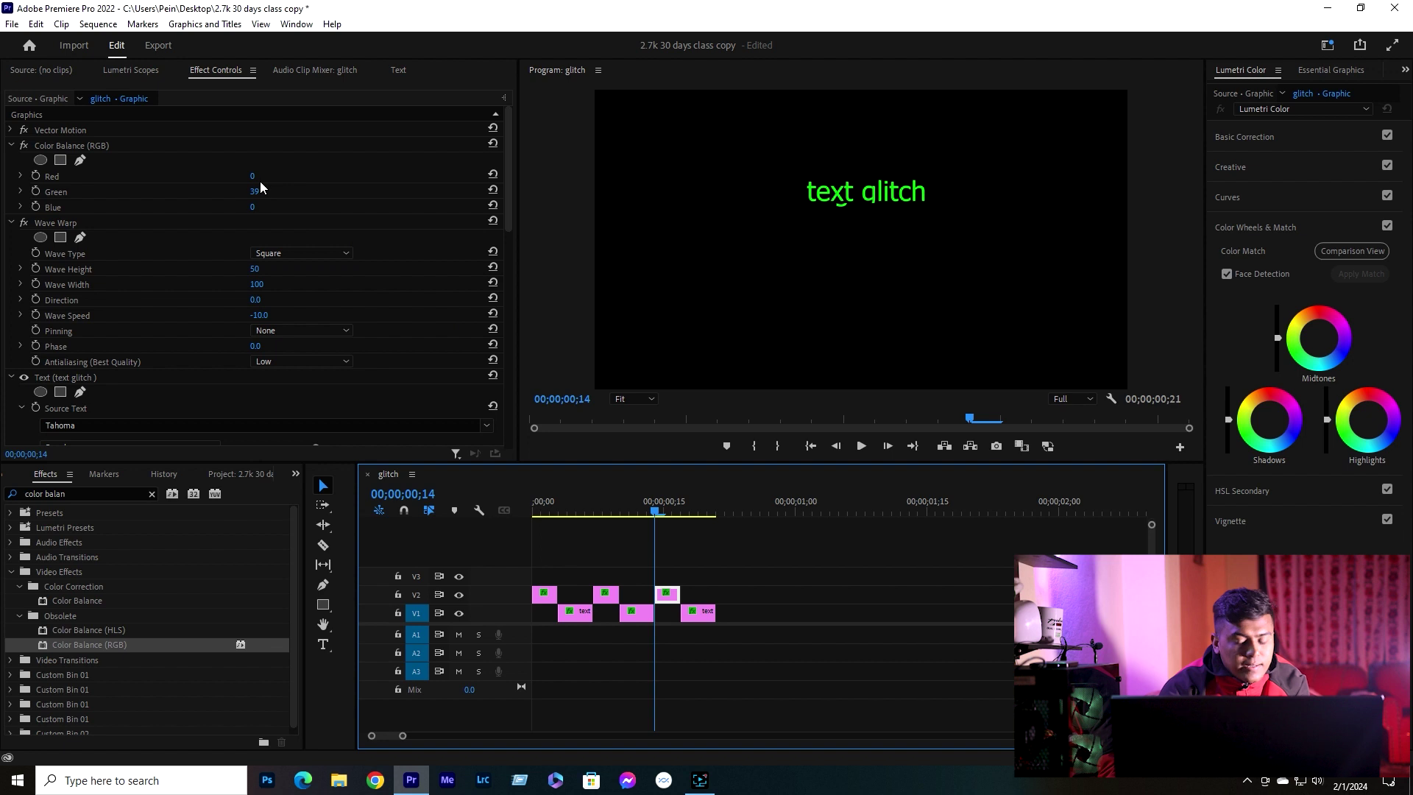
{"action": "left_click", "coordinate": [253, 207]}
{"action": "type", "text": "10"}
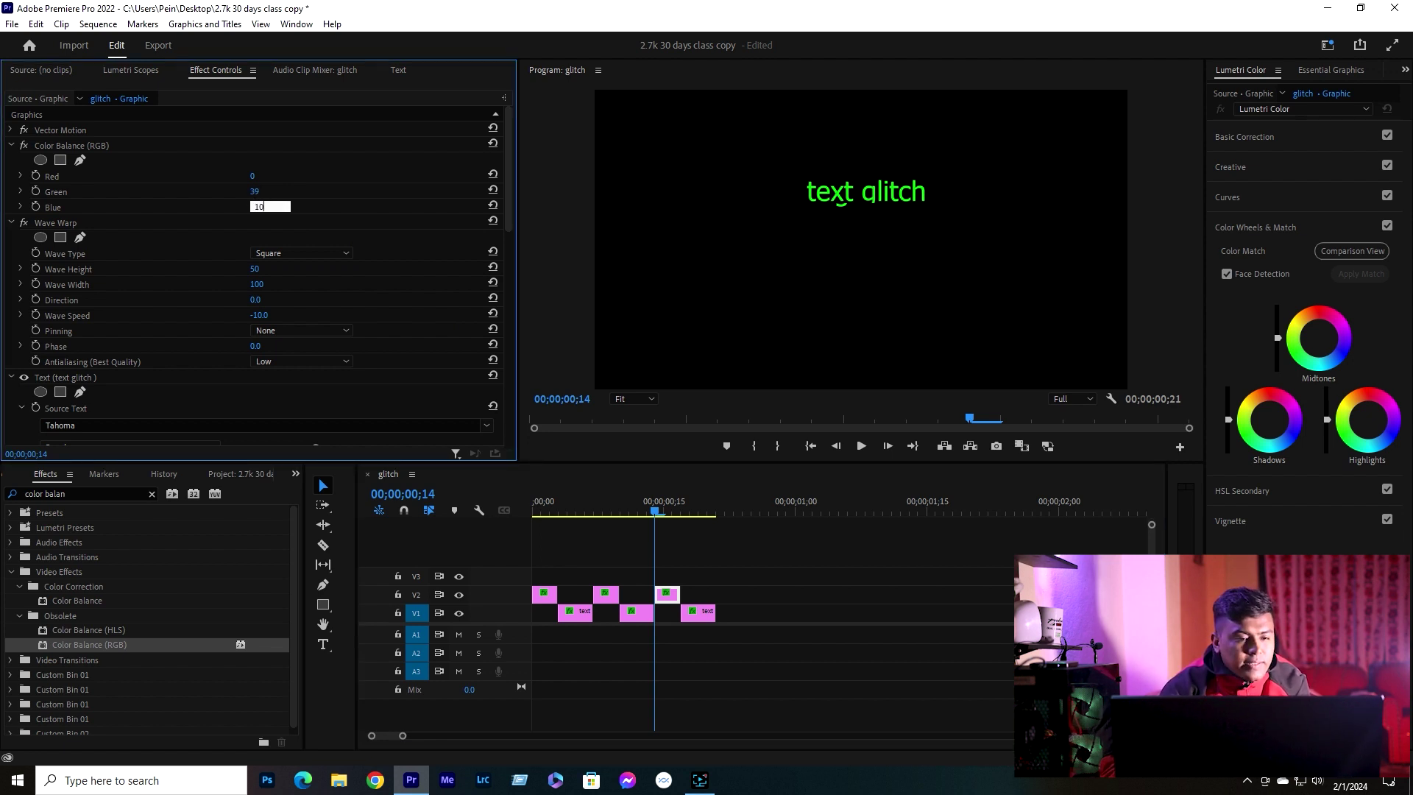
{"action": "mouse_move", "coordinate": [284, 193]}
{"action": "left_mouse_down"}
{"action": "mouse_move", "coordinate": [353, 193]}
{"action": "mouse_move", "coordinate": [279, 192]}
{"action": "left_mouse_up"}
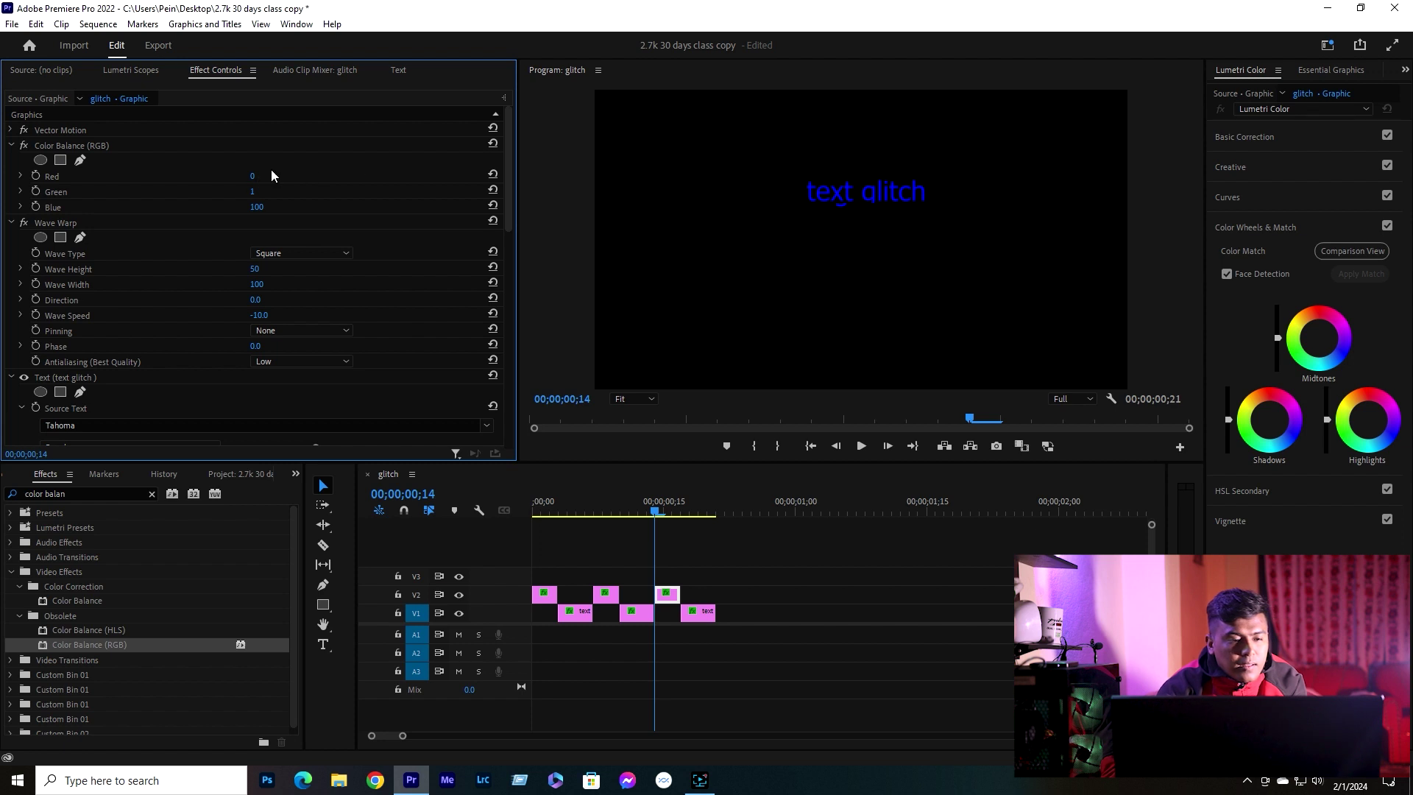
{"action": "left_click", "coordinate": [243, 172]}
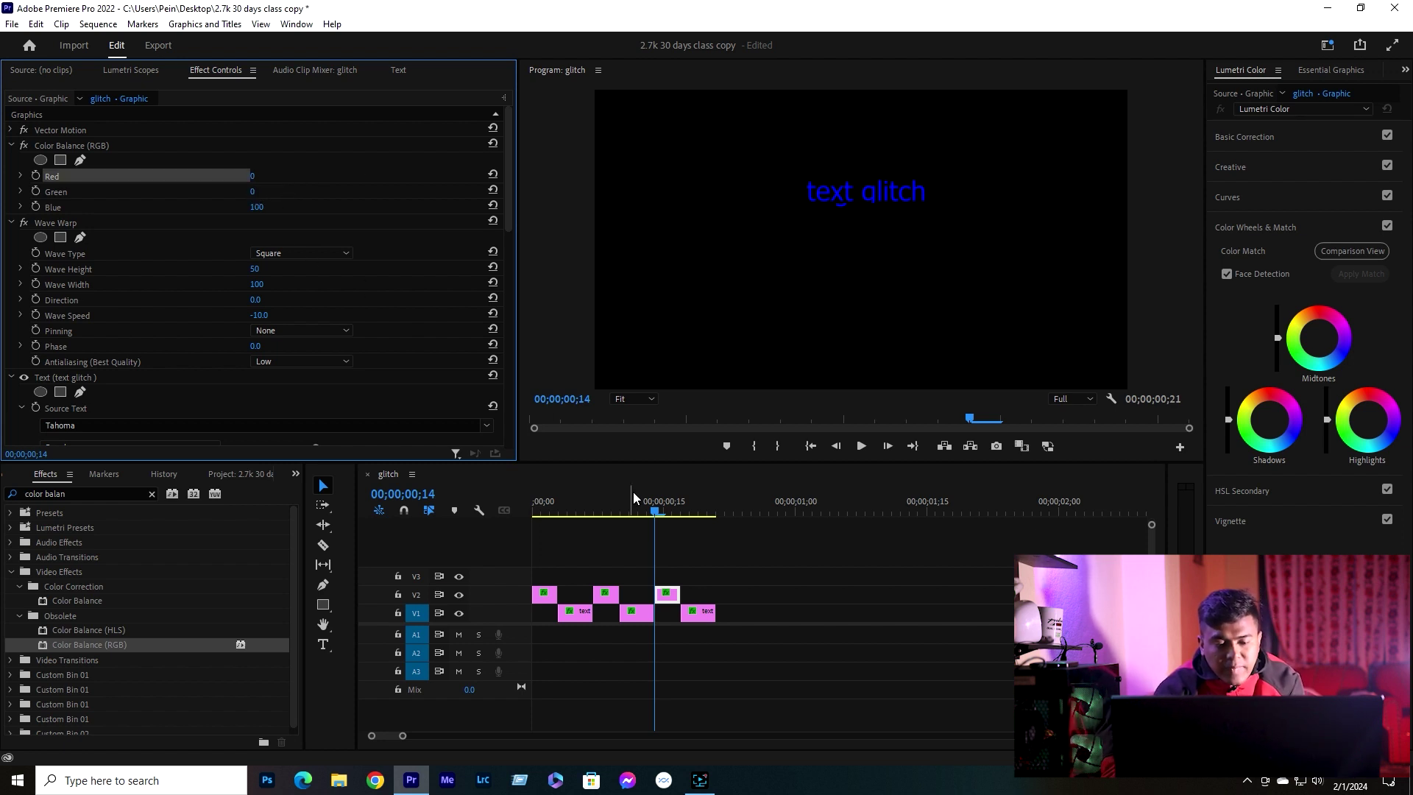
{"action": "key", "text": "Home"}
{"action": "key", "text": "space"}
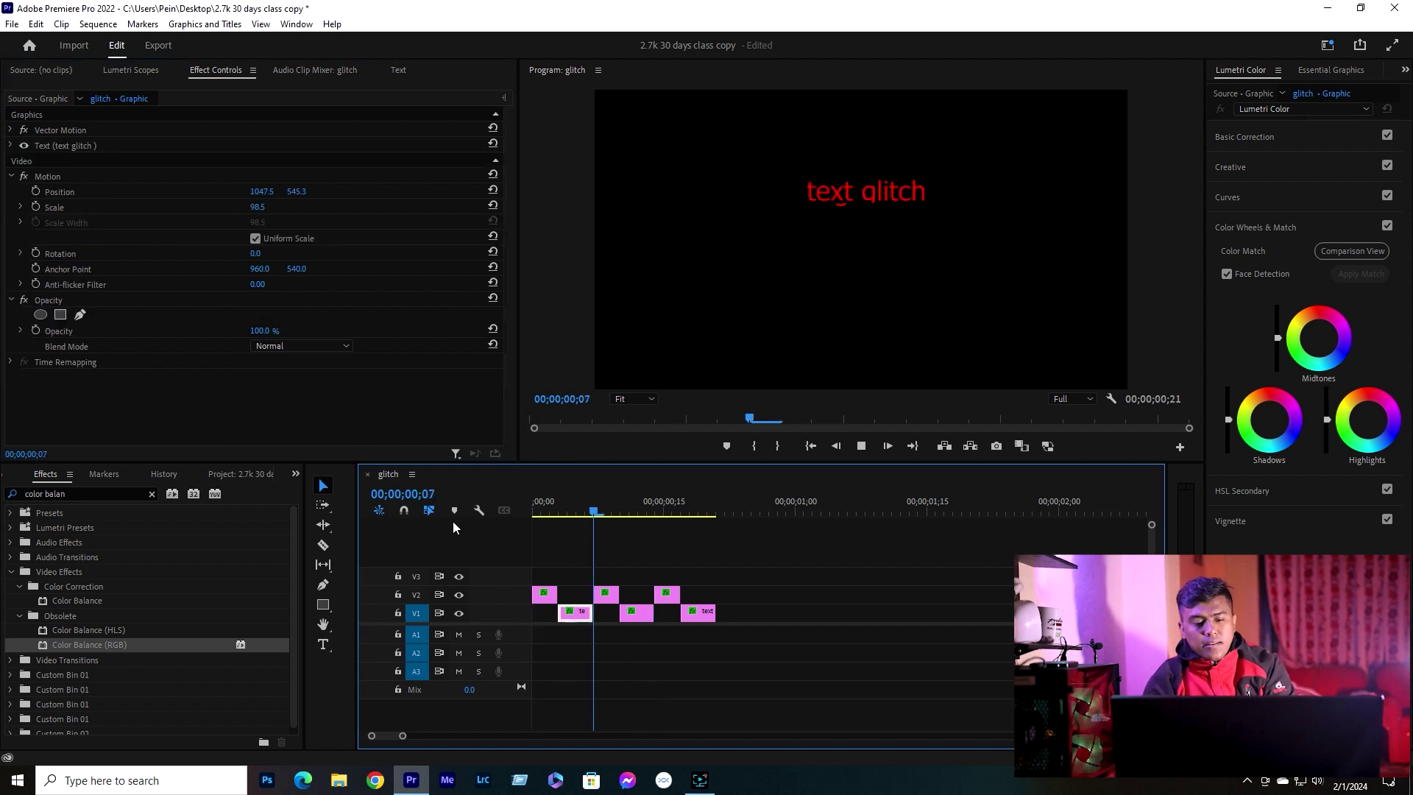
- Turn the third glitch clip cyan with Color Balance Green 98 and Blue 193
{"action": "key", "text": "space"}
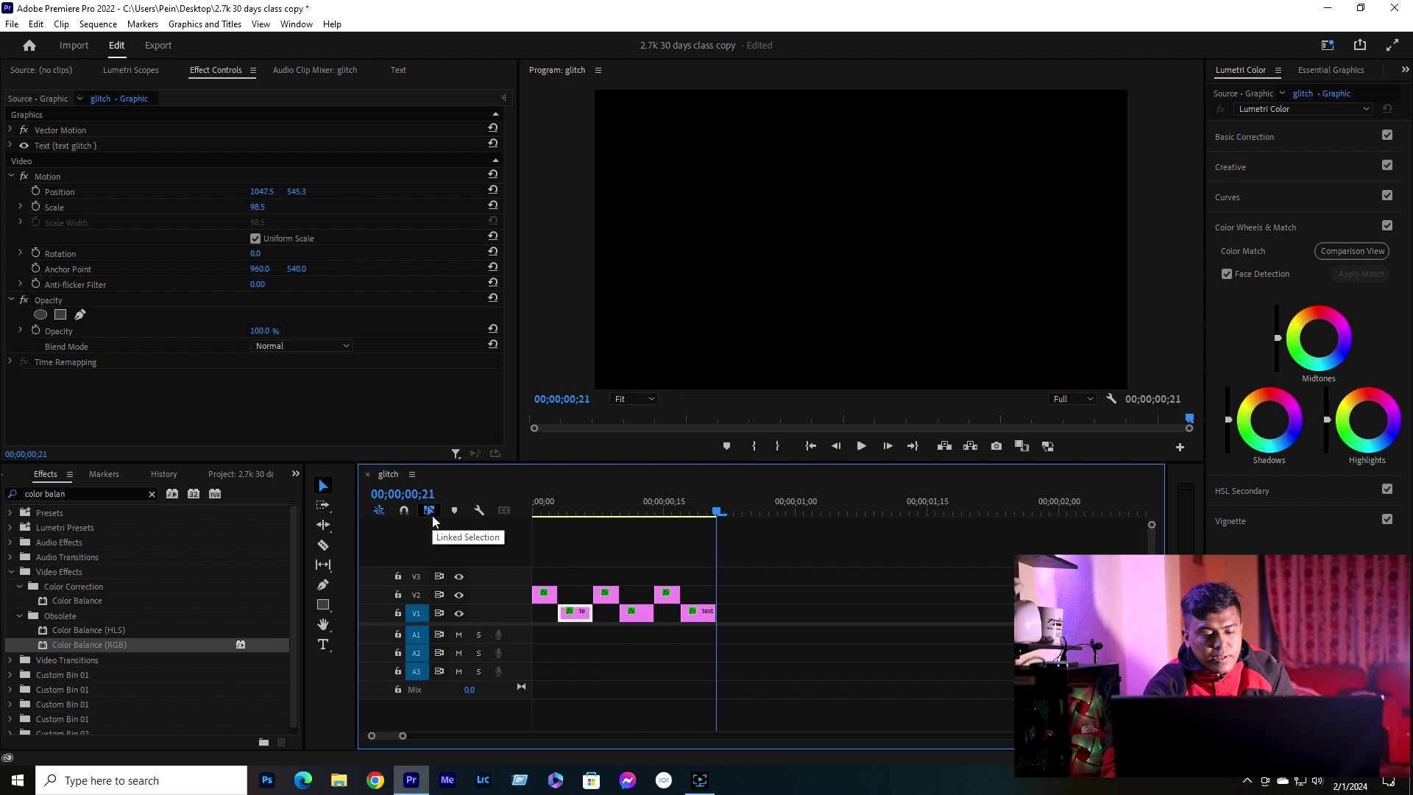
{"action": "left_click", "coordinate": [673, 593]}
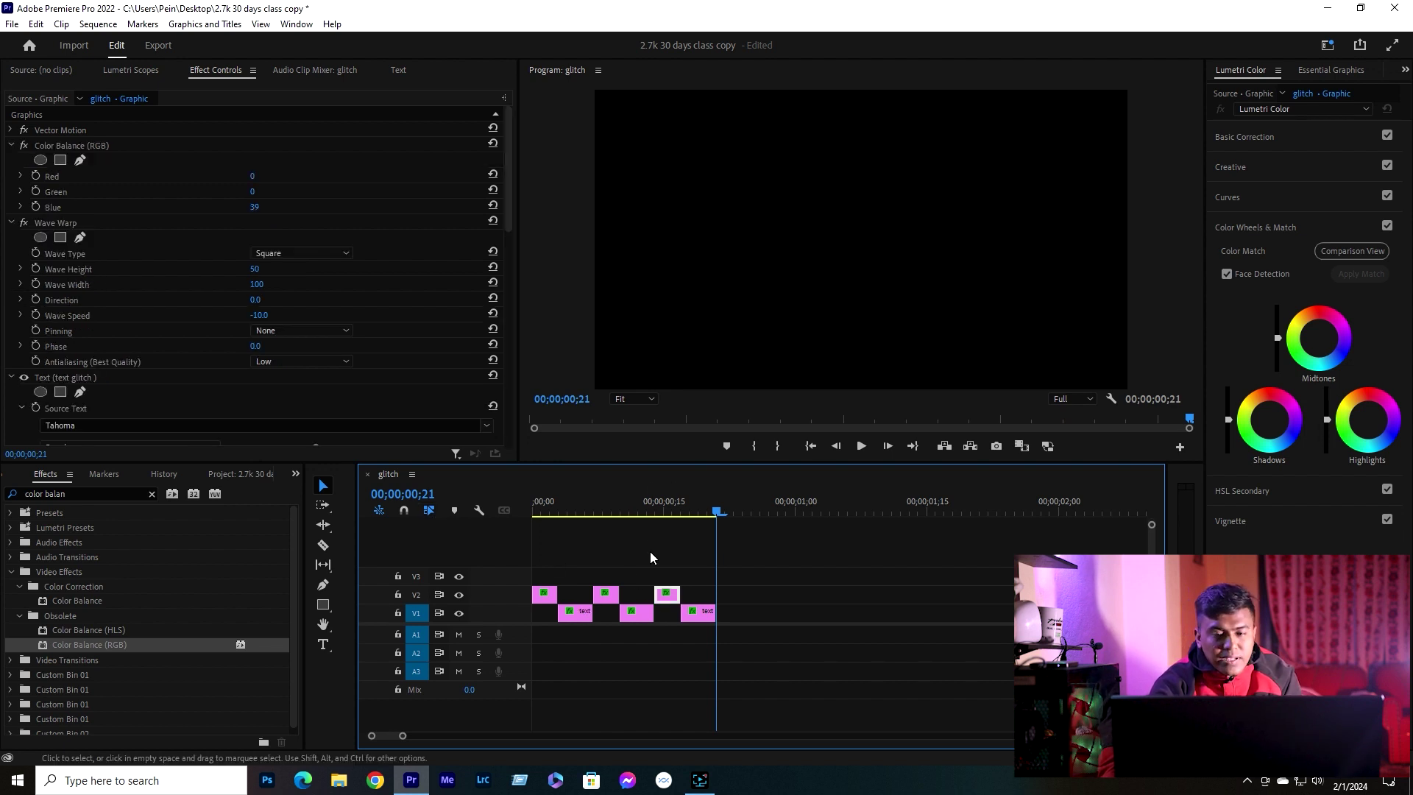
{"action": "left_click", "coordinate": [671, 506]}
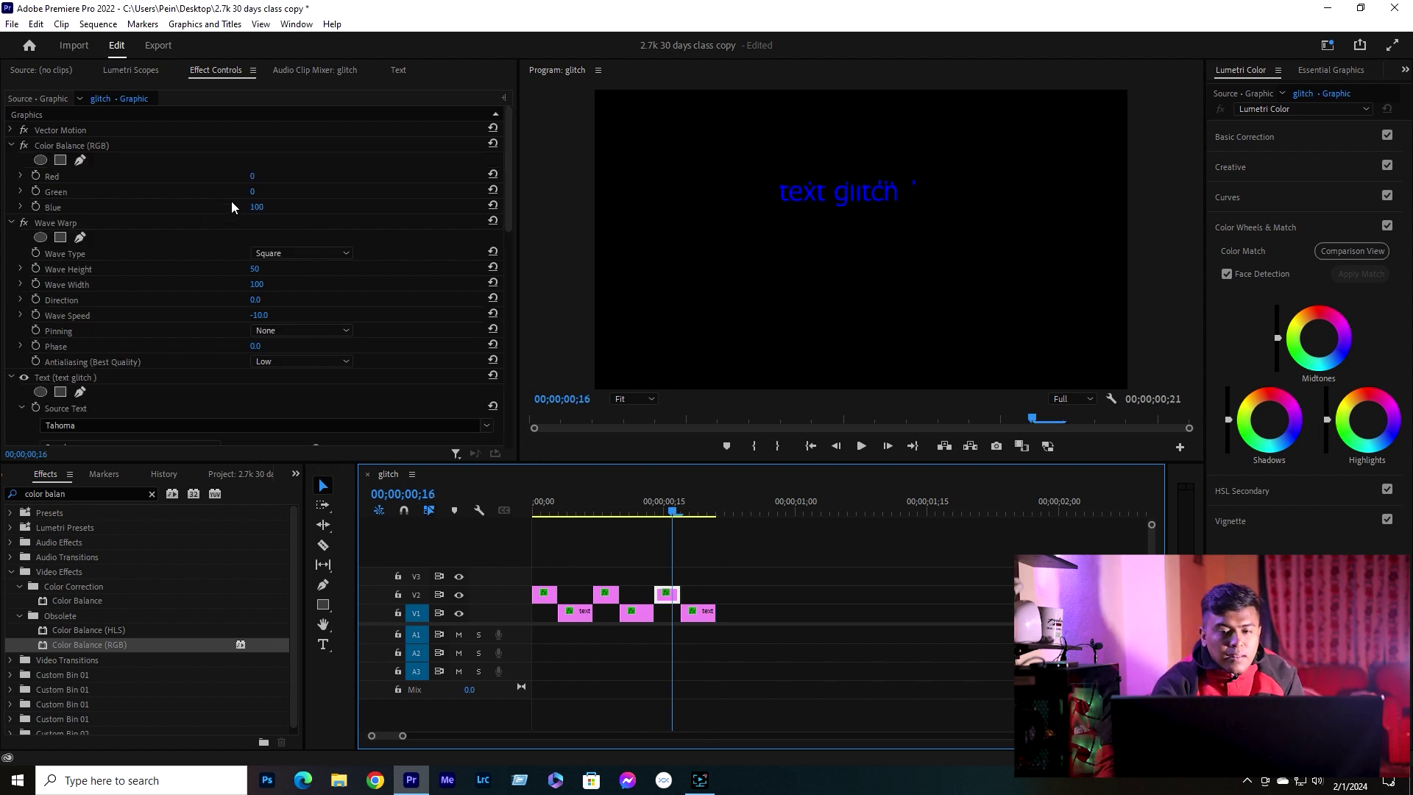
{"action": "mouse_move", "coordinate": [253, 191]}
{"action": "left_mouse_down"}
{"action": "mouse_move", "coordinate": [309, 190]}
{"action": "mouse_move", "coordinate": [221, 190]}
{"action": "mouse_move", "coordinate": [294, 207]}
{"action": "mouse_move", "coordinate": [251, 207]}
{"action": "left_mouse_up"}
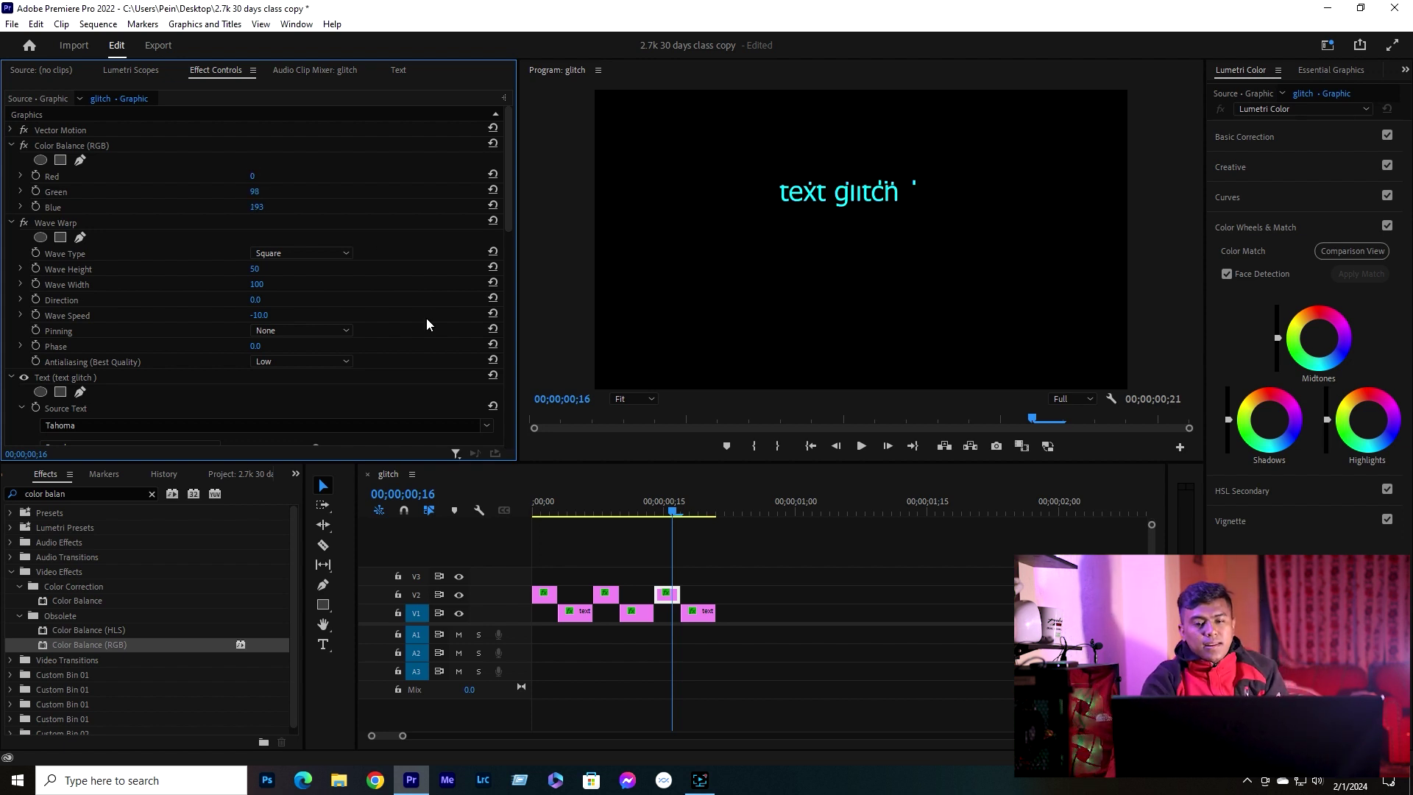
- Preview the sequence and select all six clips on both tracks
{"action": "left_click", "coordinate": [608, 518]}
{"action": "left_click", "coordinate": [575, 611]}
{"action": "key", "text": "space"}
{"action": "key", "text": "space"}
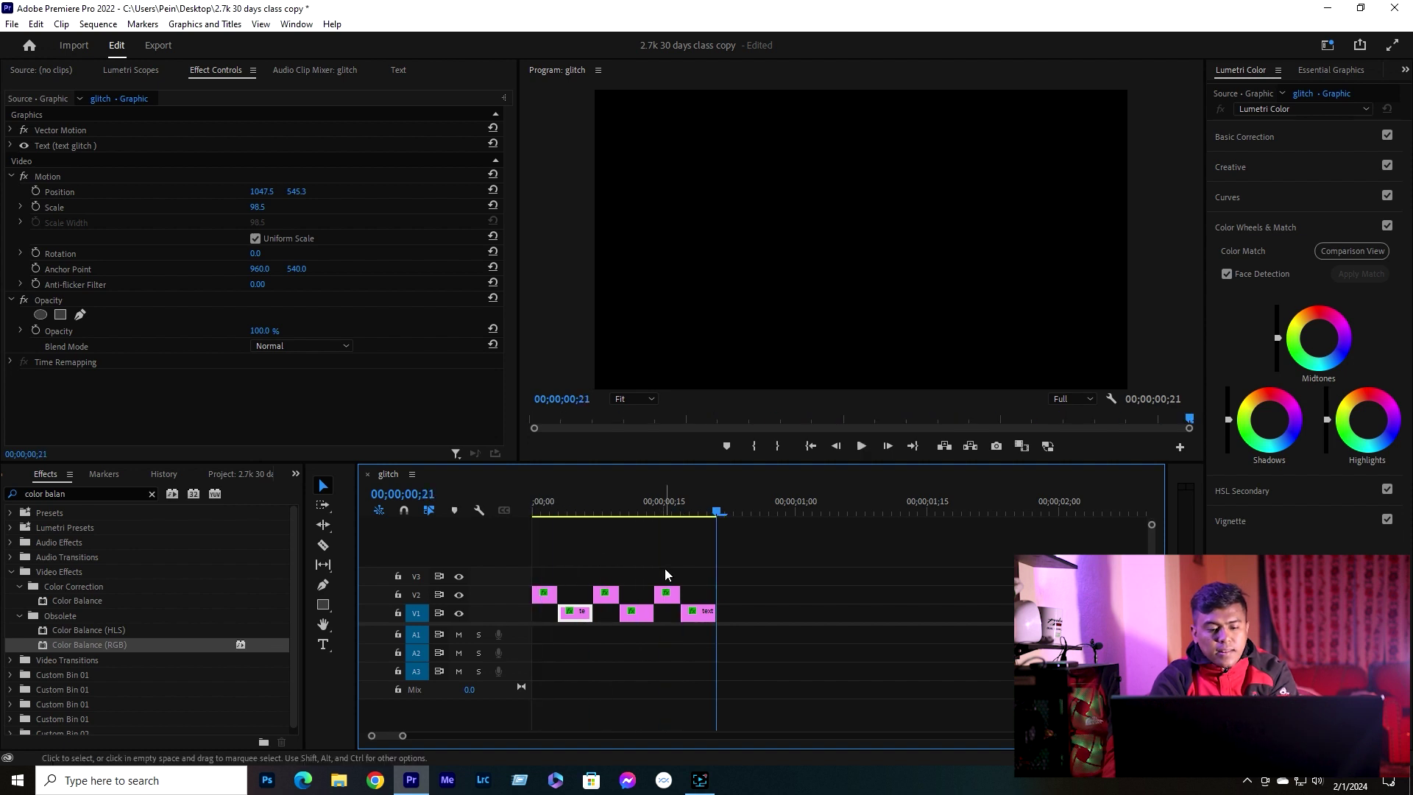
{"action": "left_click_drag", "start_coordinate": [558, 554], "coordinate": [749, 630]}
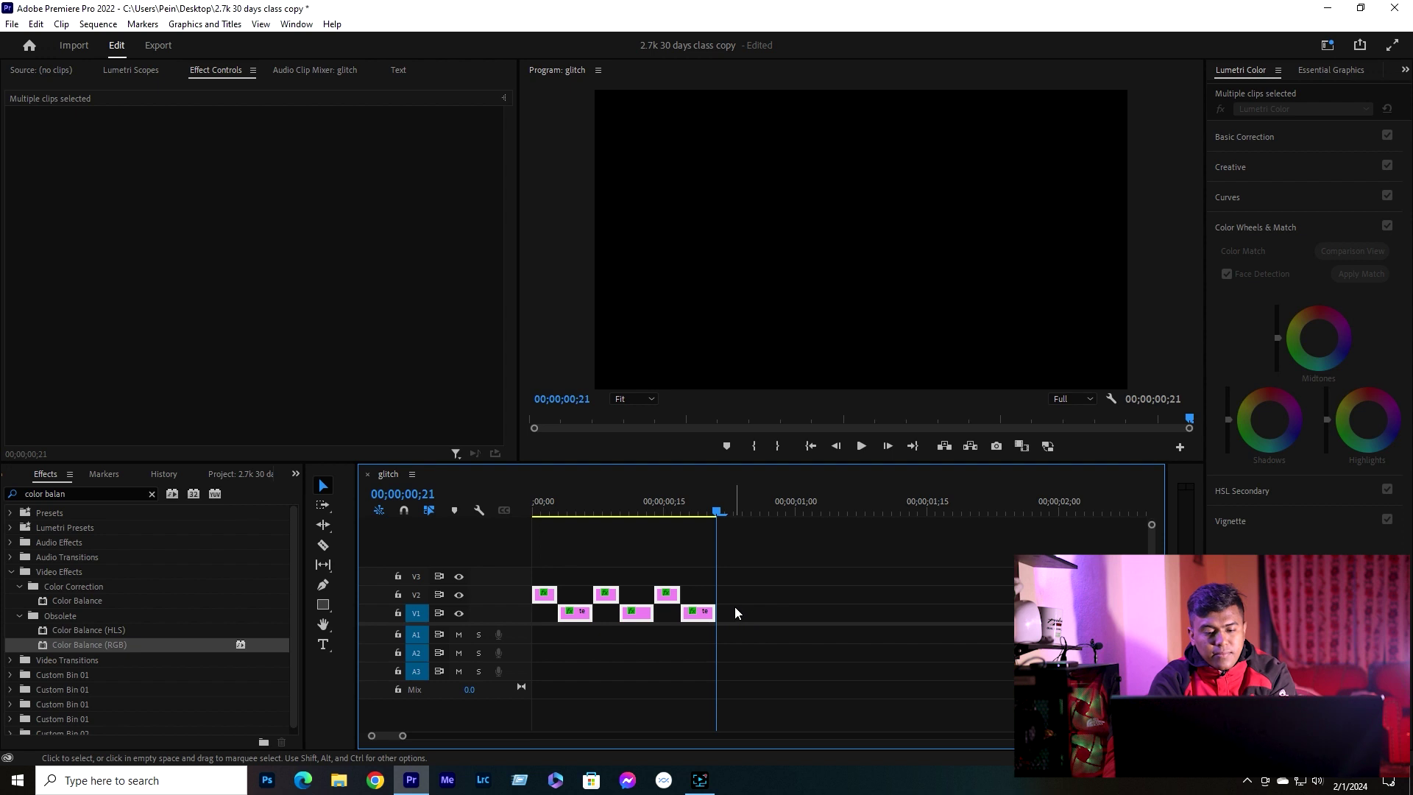
- Copy the six clips and paste them after the last one, extending the sequence to 00;00;01;12
{"action": "key", "text": "ctrl+c"}
{"action": "key", "text": "ctrl+v"}
{"action": "left_click", "coordinate": [555, 501]}
{"action": "key", "text": "space"}
{"action": "left_click", "coordinate": [556, 502]}
{"action": "key", "text": "space"}
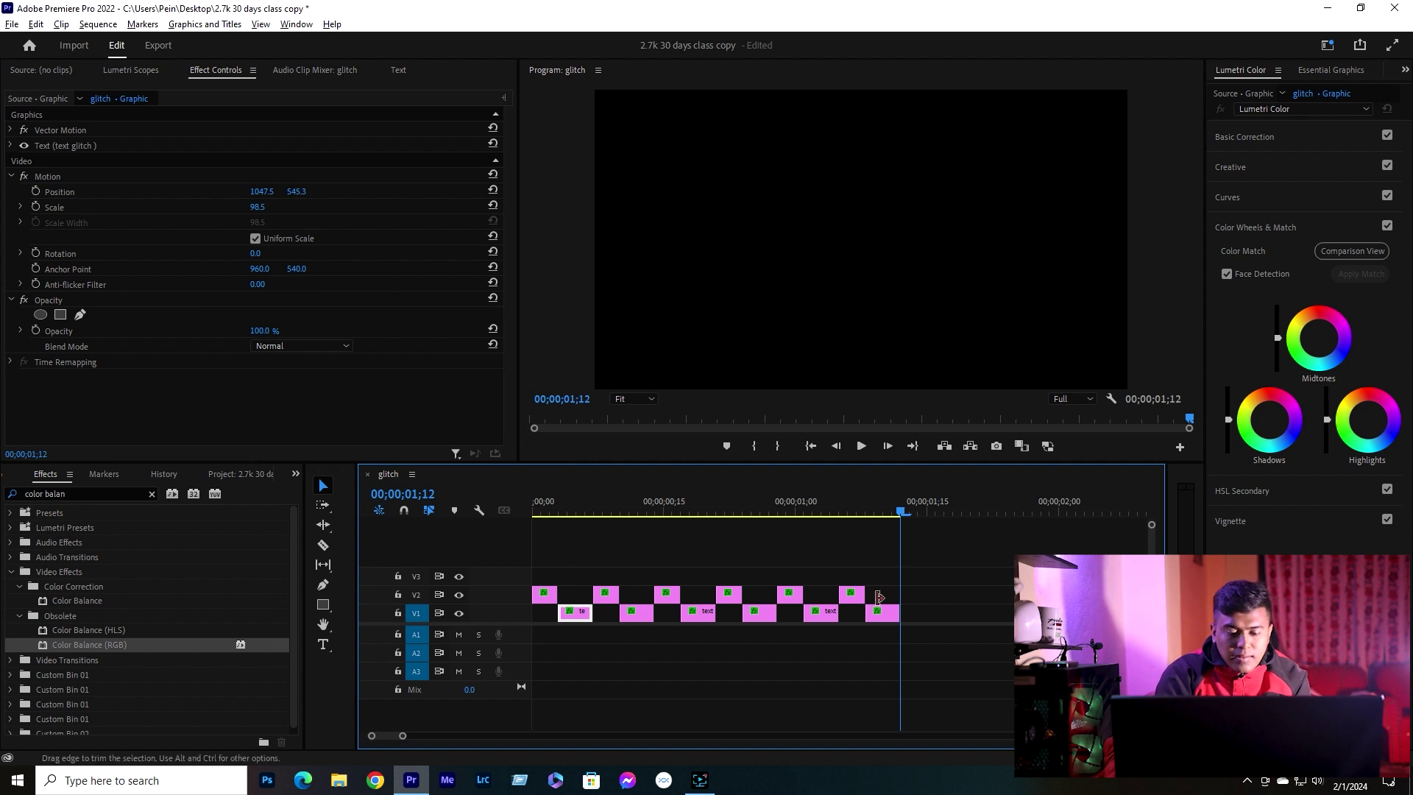
{"action": "left_click", "coordinate": [854, 594]}
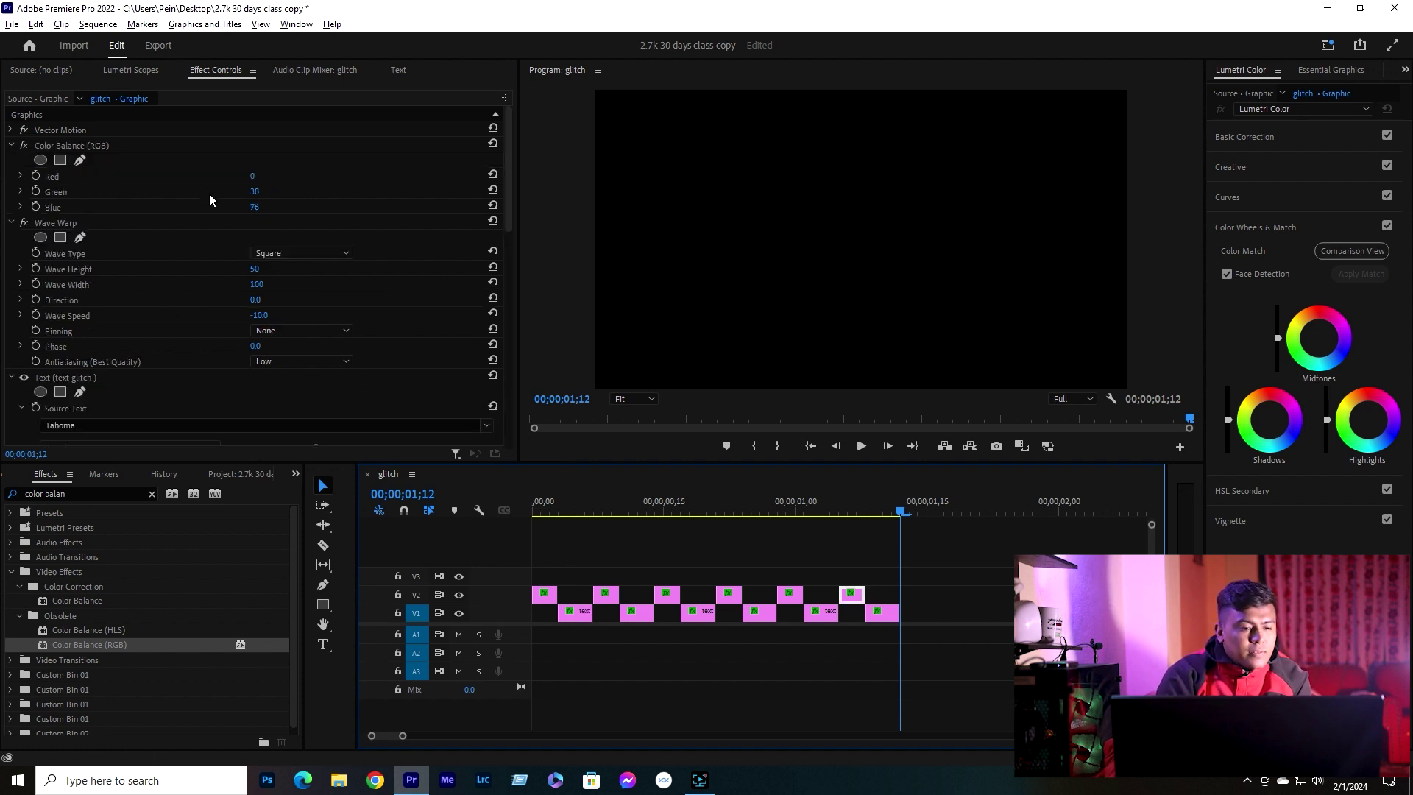
- Set the last glitch clip's Wave Warp Pinning to Top Edge
{"action": "left_click", "coordinate": [257, 330]}
{"action": "left_click", "coordinate": [256, 336]}
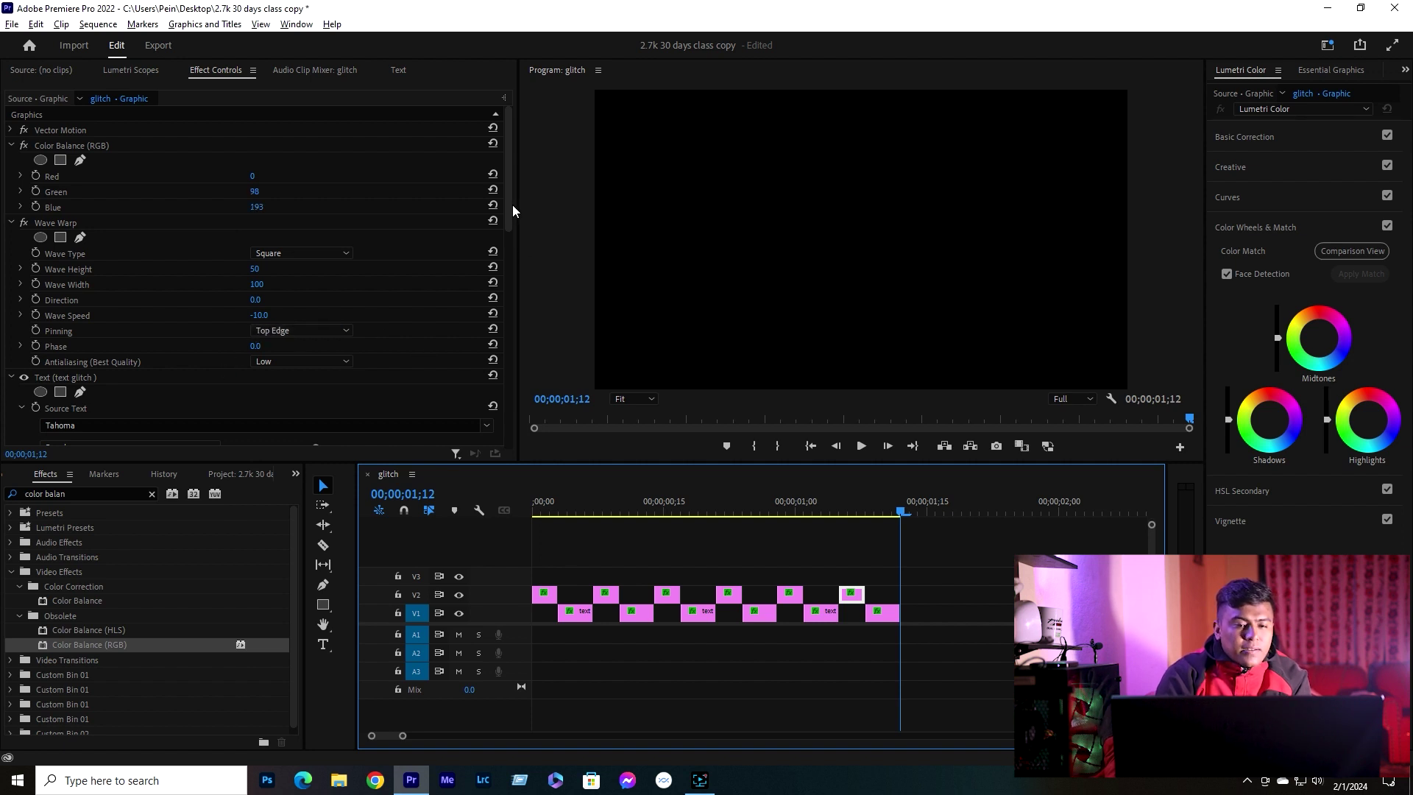
{"action": "scroll", "coordinate": [513, 220], "scroll_direction": "down", "scroll_amount": 5}
{"action": "scroll", "coordinate": [506, 291], "scroll_direction": "down", "scroll_amount": 3}
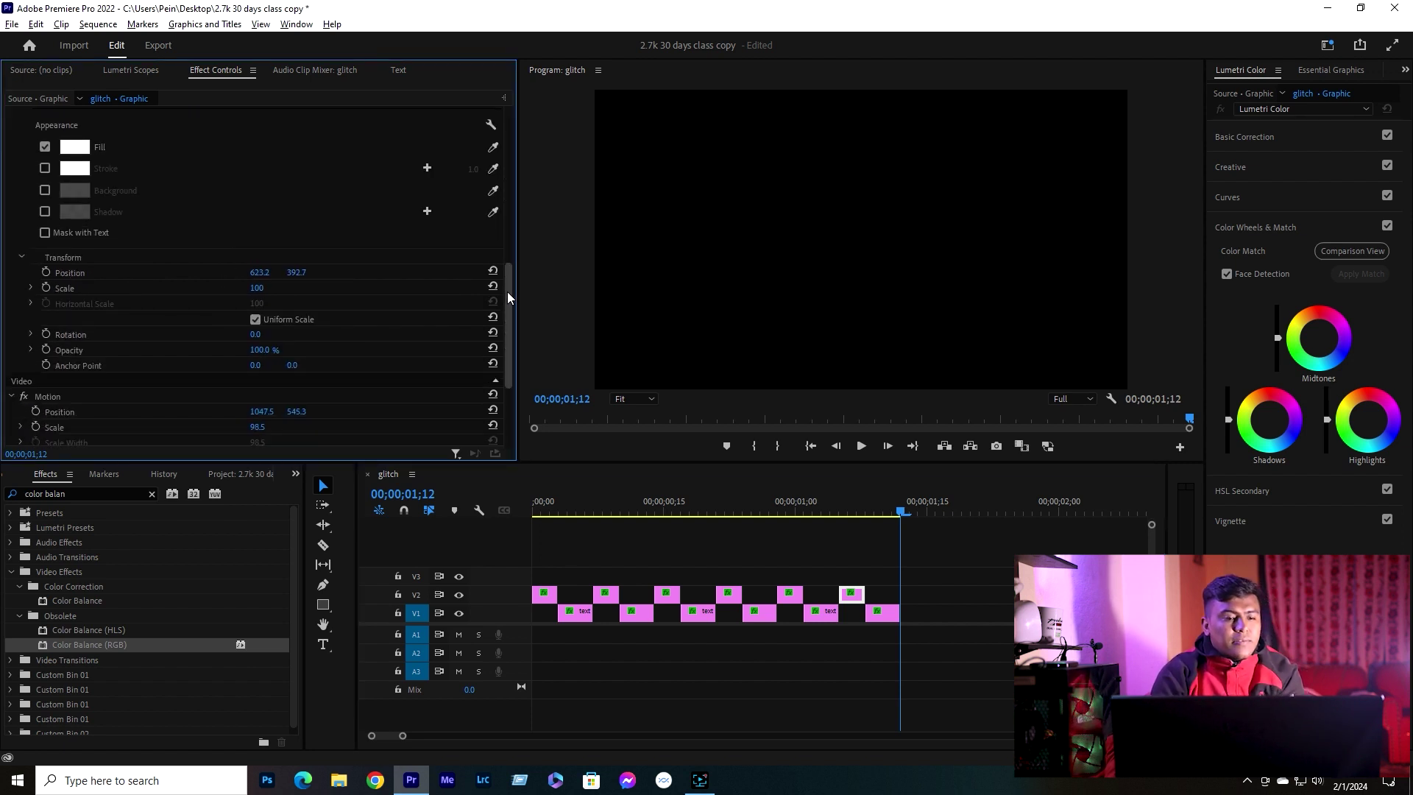
{"action": "scroll", "coordinate": [513, 315], "scroll_direction": "up", "scroll_amount": 2}
{"action": "scroll", "coordinate": [512, 284], "scroll_direction": "up", "scroll_amount": 2}
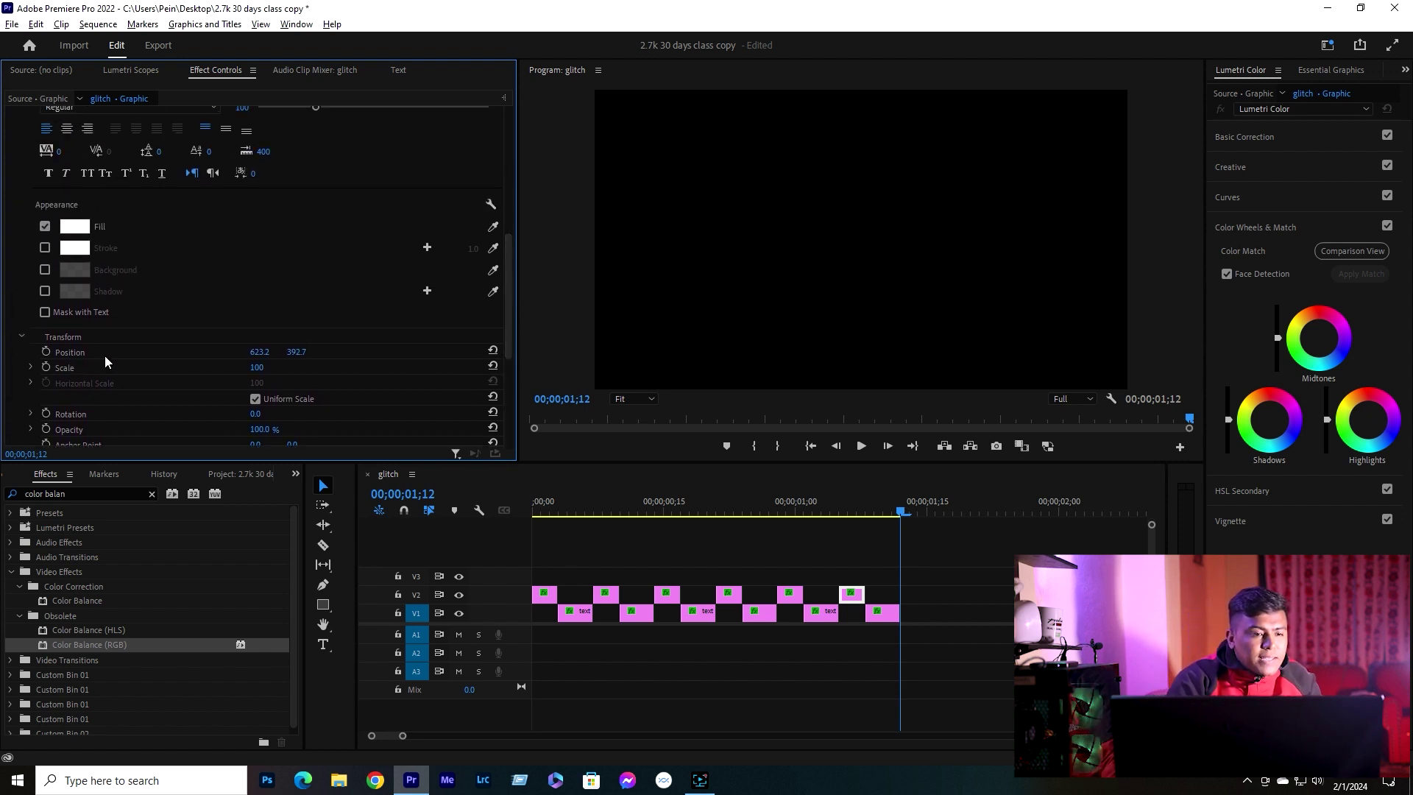
{"action": "scroll", "coordinate": [150, 288], "scroll_direction": "up", "scroll_amount": 2}
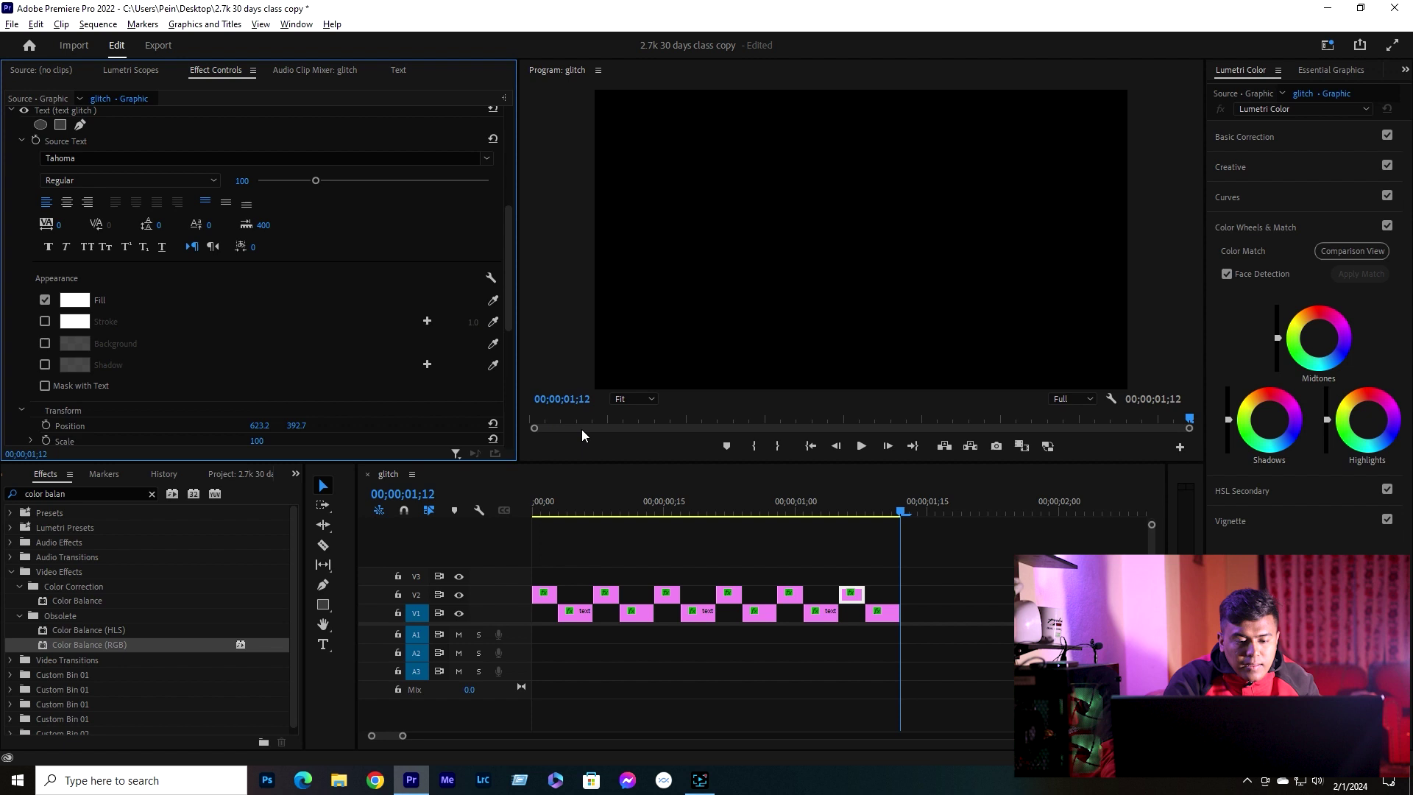
{"action": "left_click", "coordinate": [539, 509]}
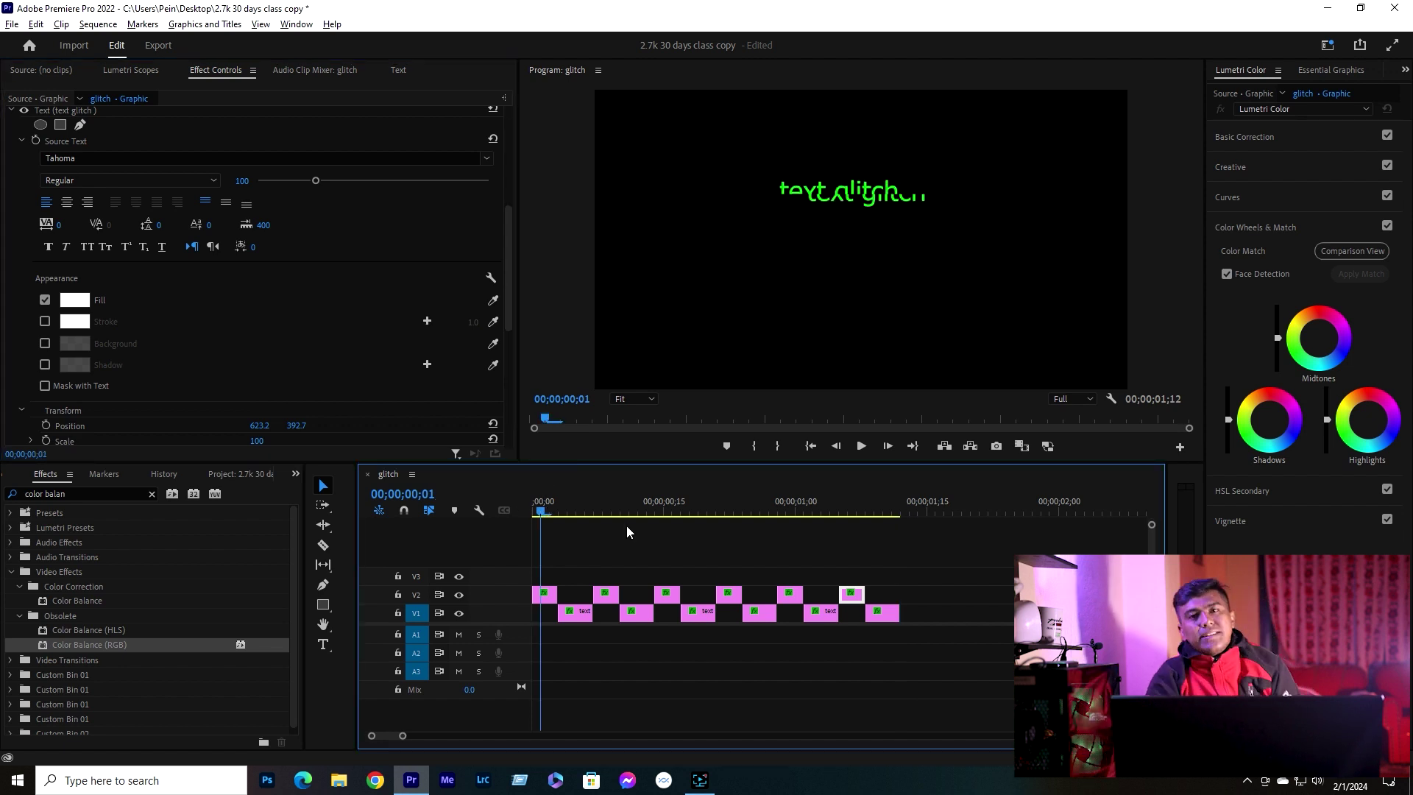
{"action": "left_click", "coordinate": [952, 563]}
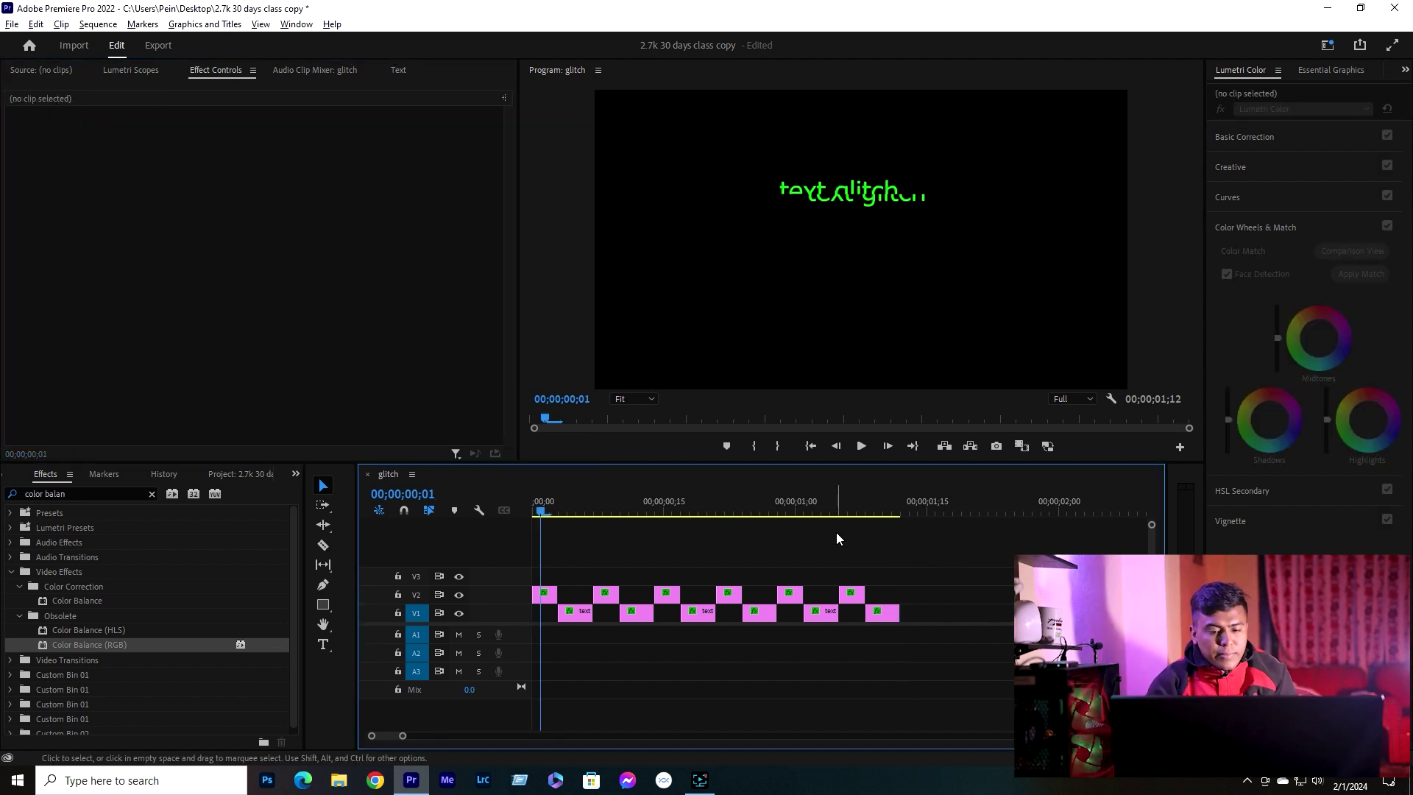
- Set the glitch clip at 00;00;00;08 to a Triangle wave type
{"action": "left_click", "coordinate": [605, 593]}
{"action": "left_click", "coordinate": [601, 508]}
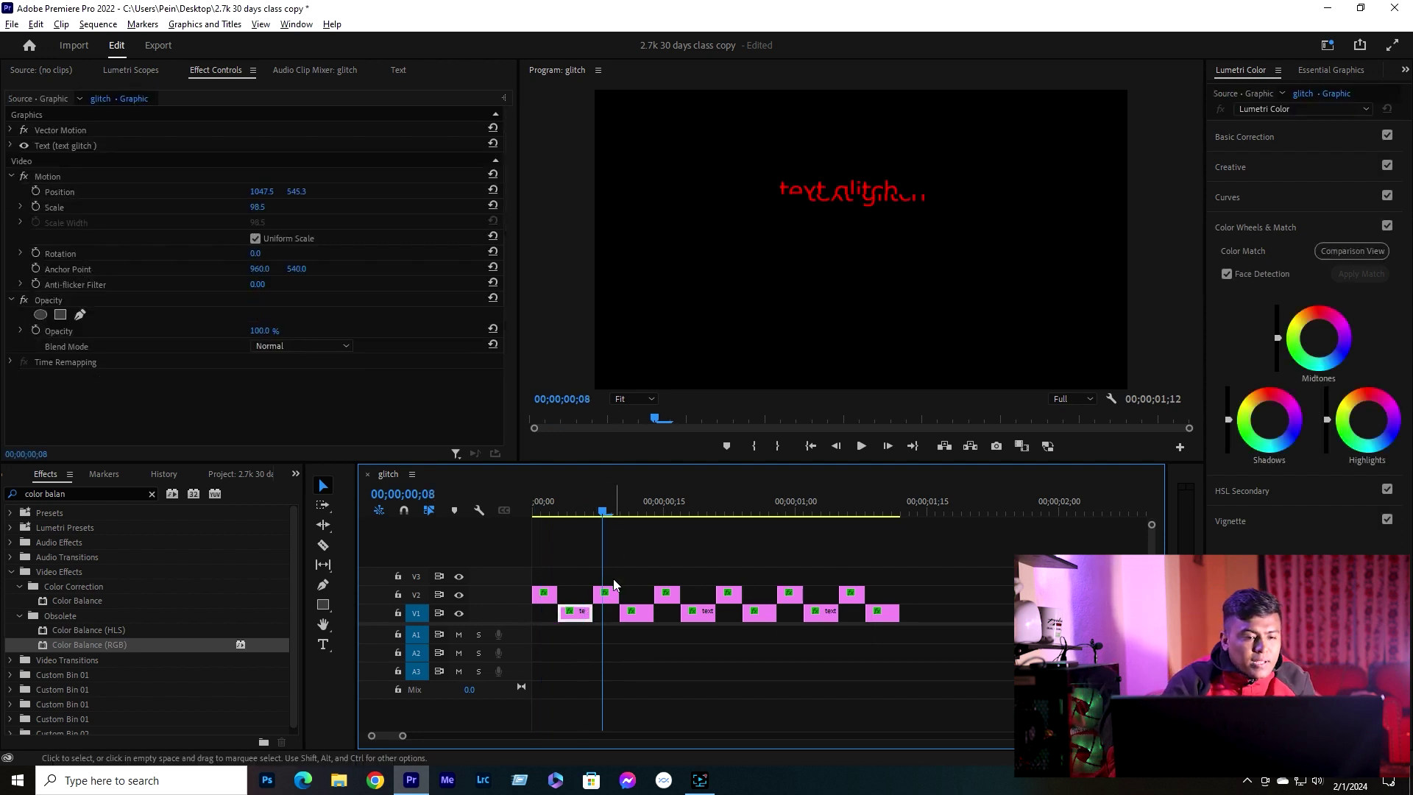
{"action": "left_click", "coordinate": [611, 593]}
{"action": "left_click", "coordinate": [309, 254]}
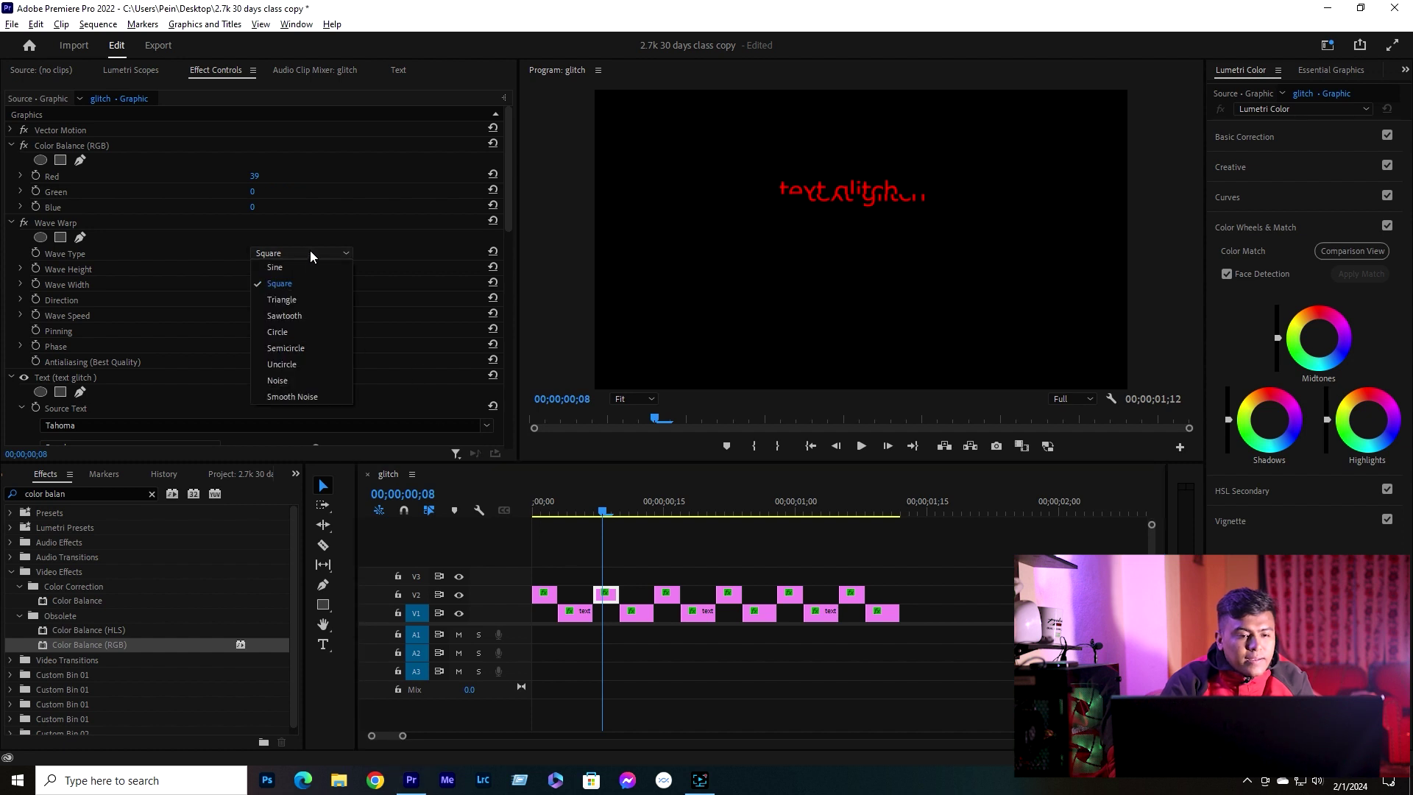
{"action": "left_click", "coordinate": [316, 300]}
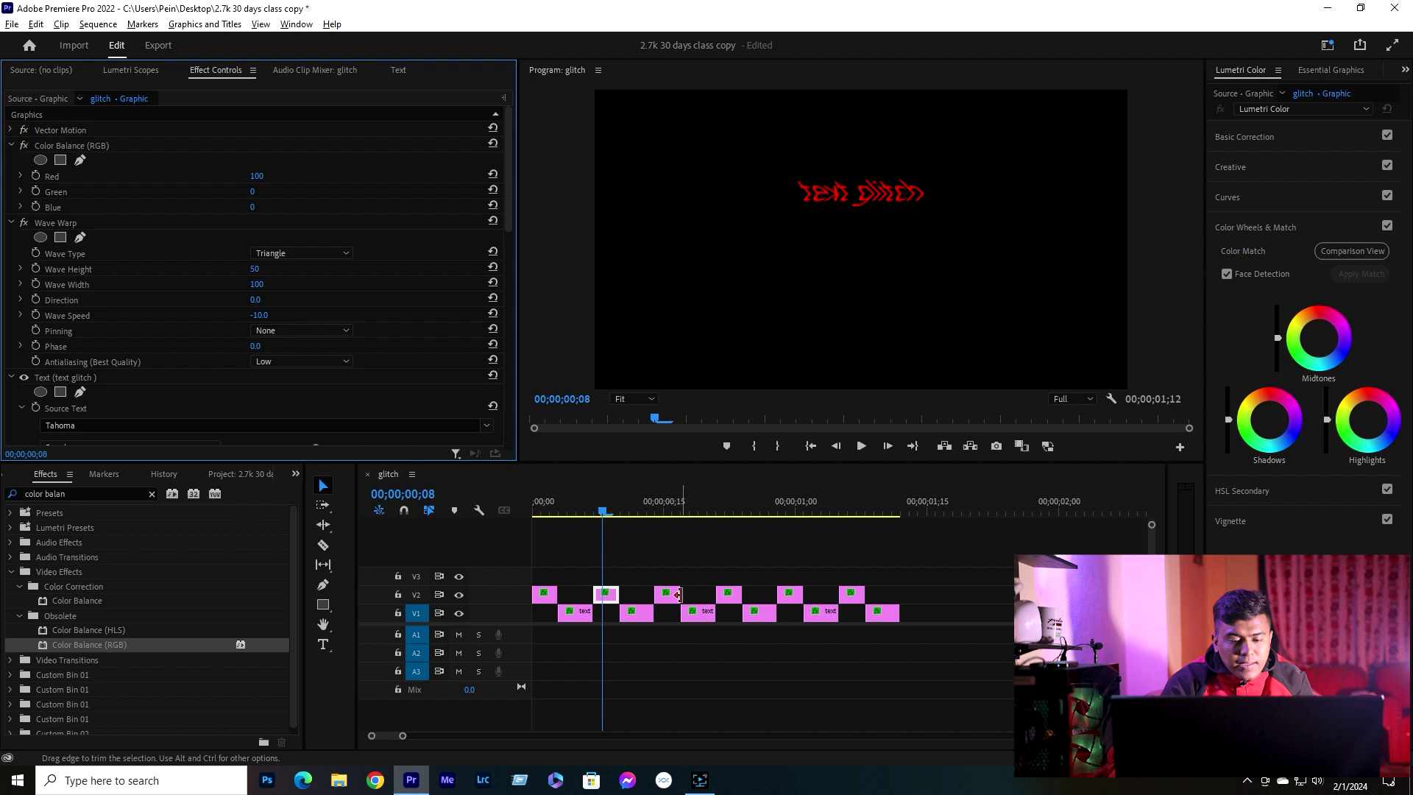
- Change the glitch clip at 00;00;00;15 to a Noise wave type
{"action": "left_click", "coordinate": [674, 584]}
{"action": "left_click", "coordinate": [664, 510]}
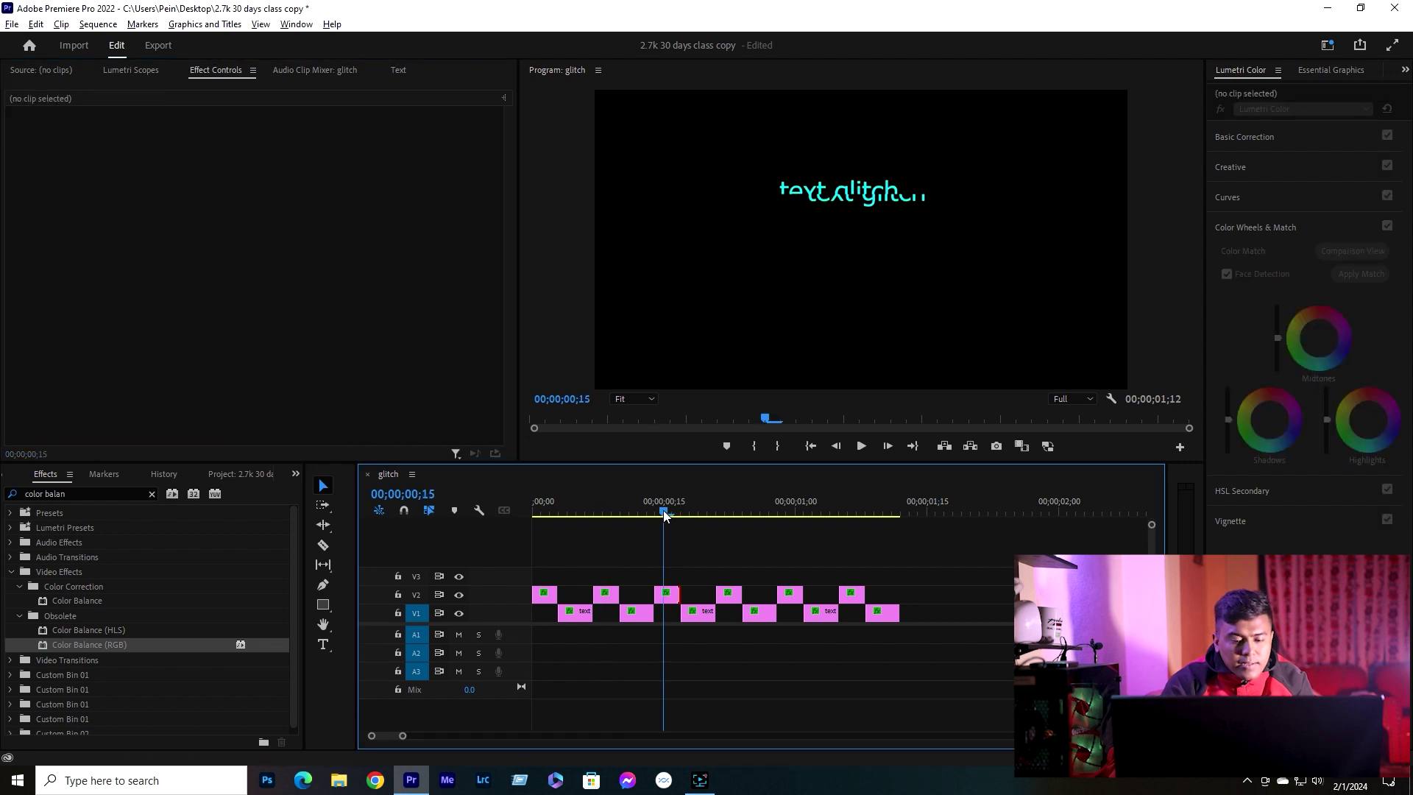
{"action": "left_click", "coordinate": [667, 594]}
{"action": "left_click", "coordinate": [328, 254]}
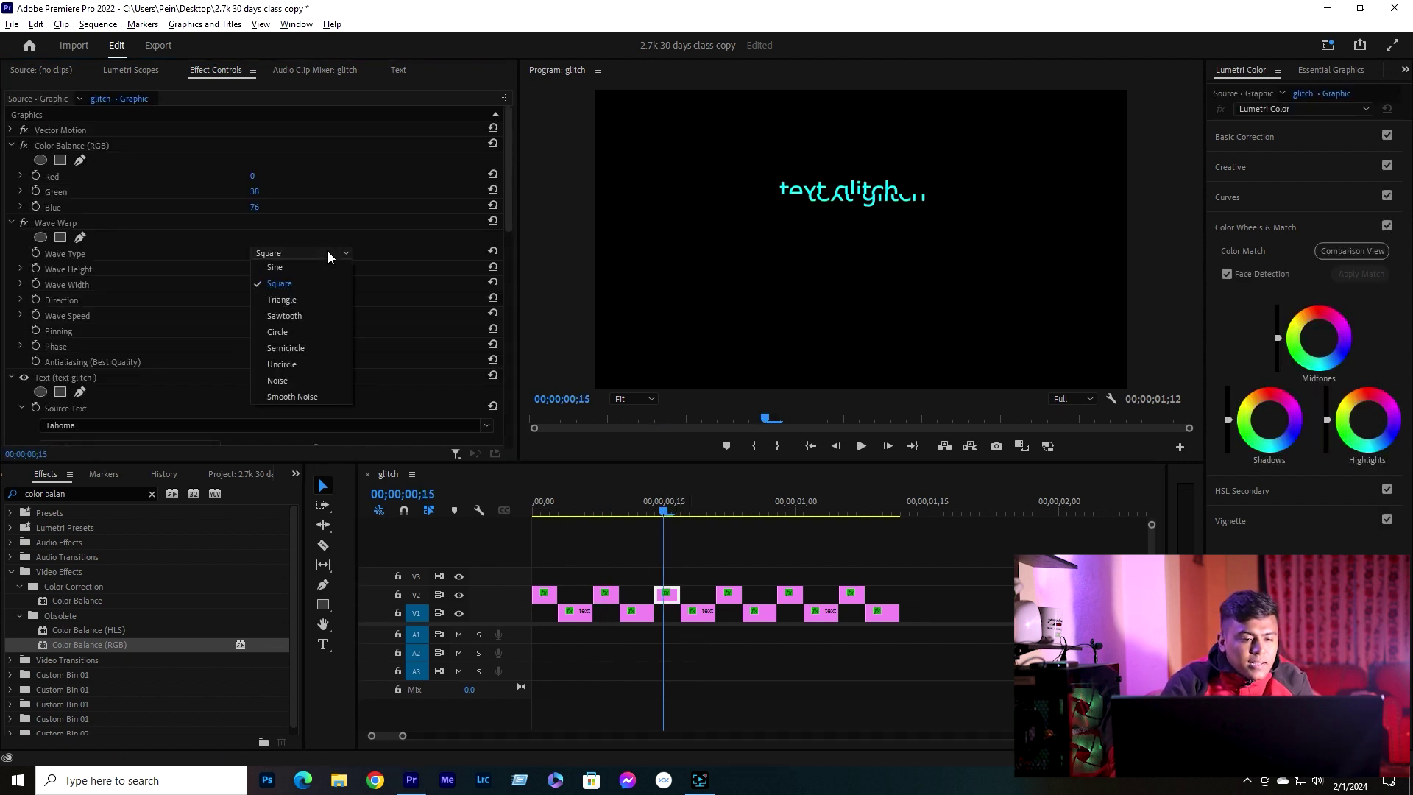
{"action": "left_click", "coordinate": [293, 379]}
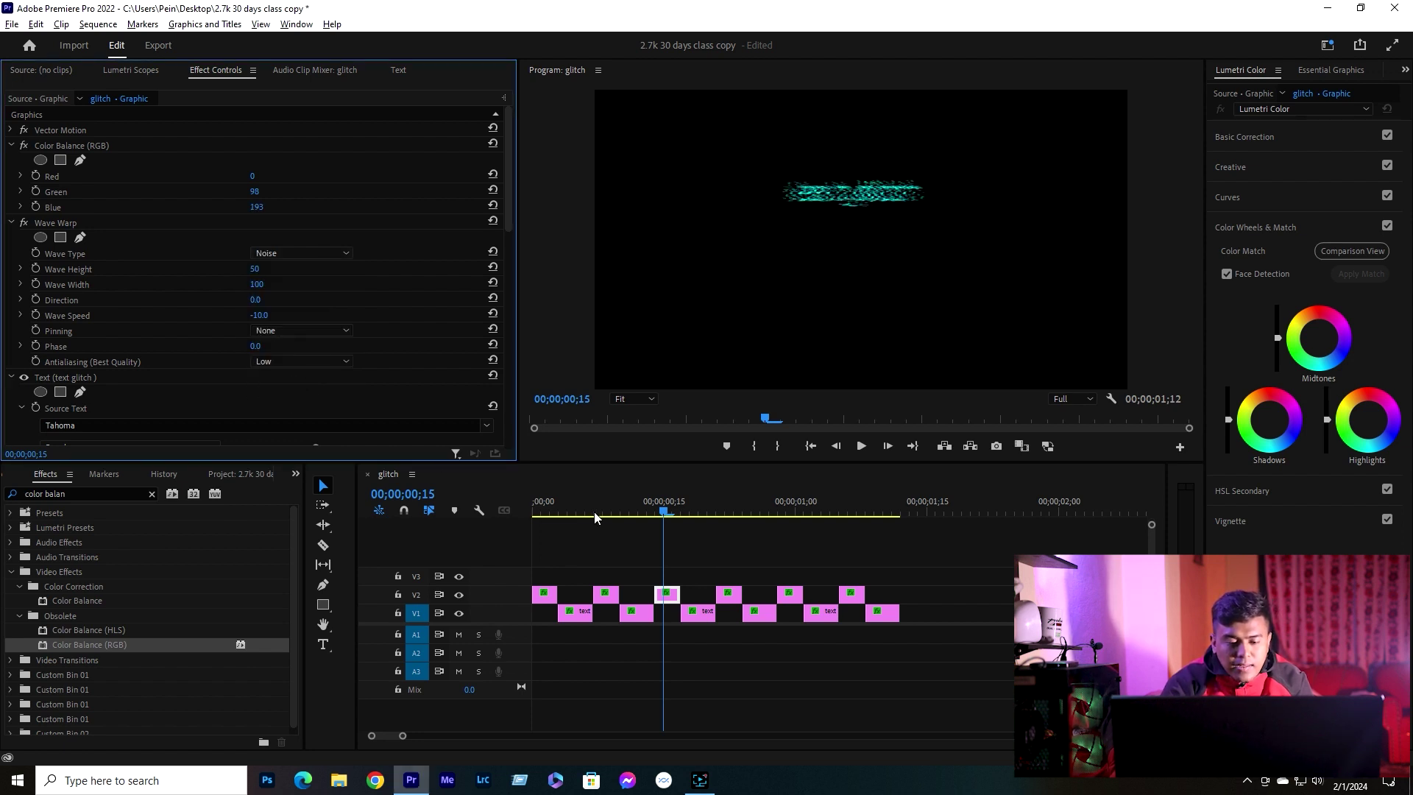
- Set the glitch clip at 00;00;00;23 to Semicircle, then change it to Noise
{"action": "left_click", "coordinate": [734, 507]}
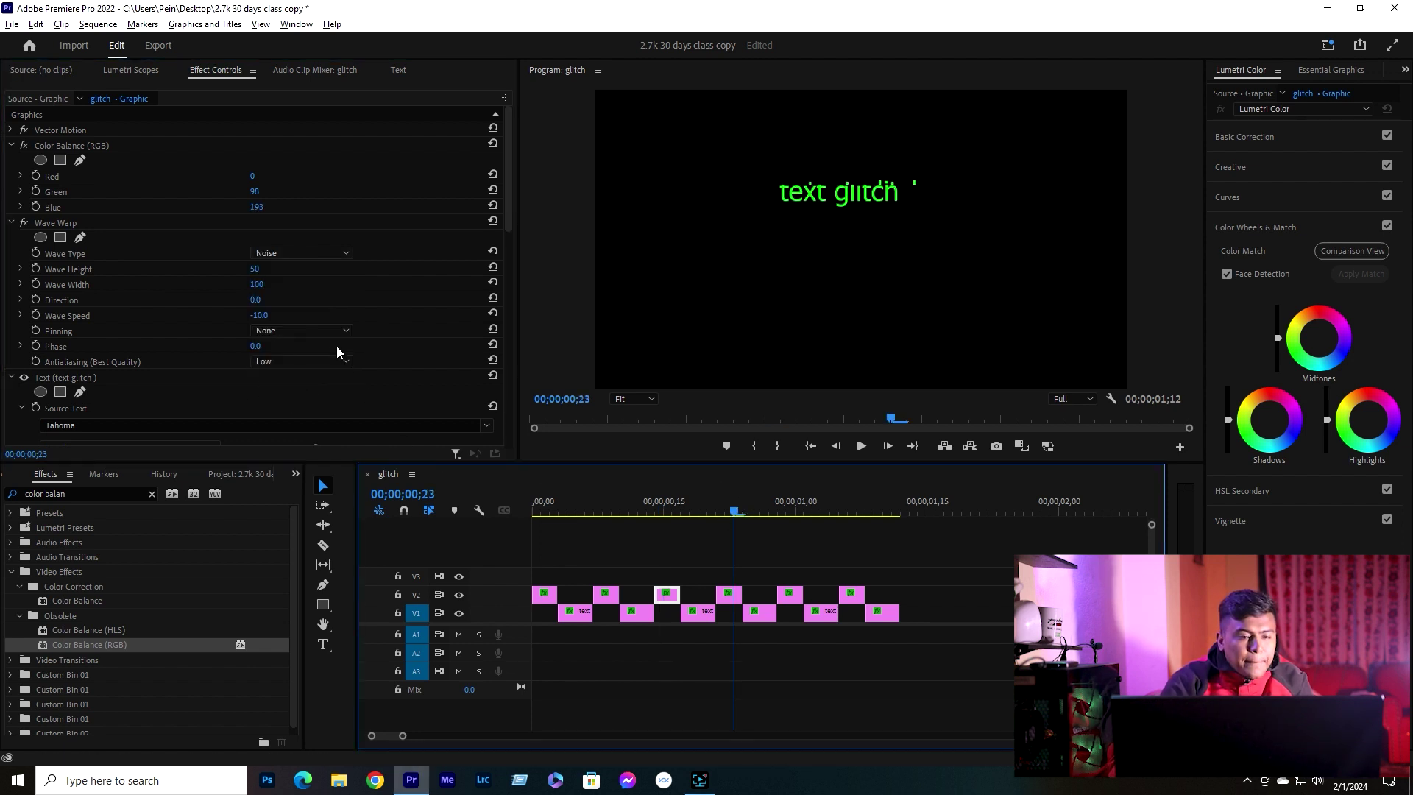
{"action": "left_click", "coordinate": [342, 253]}
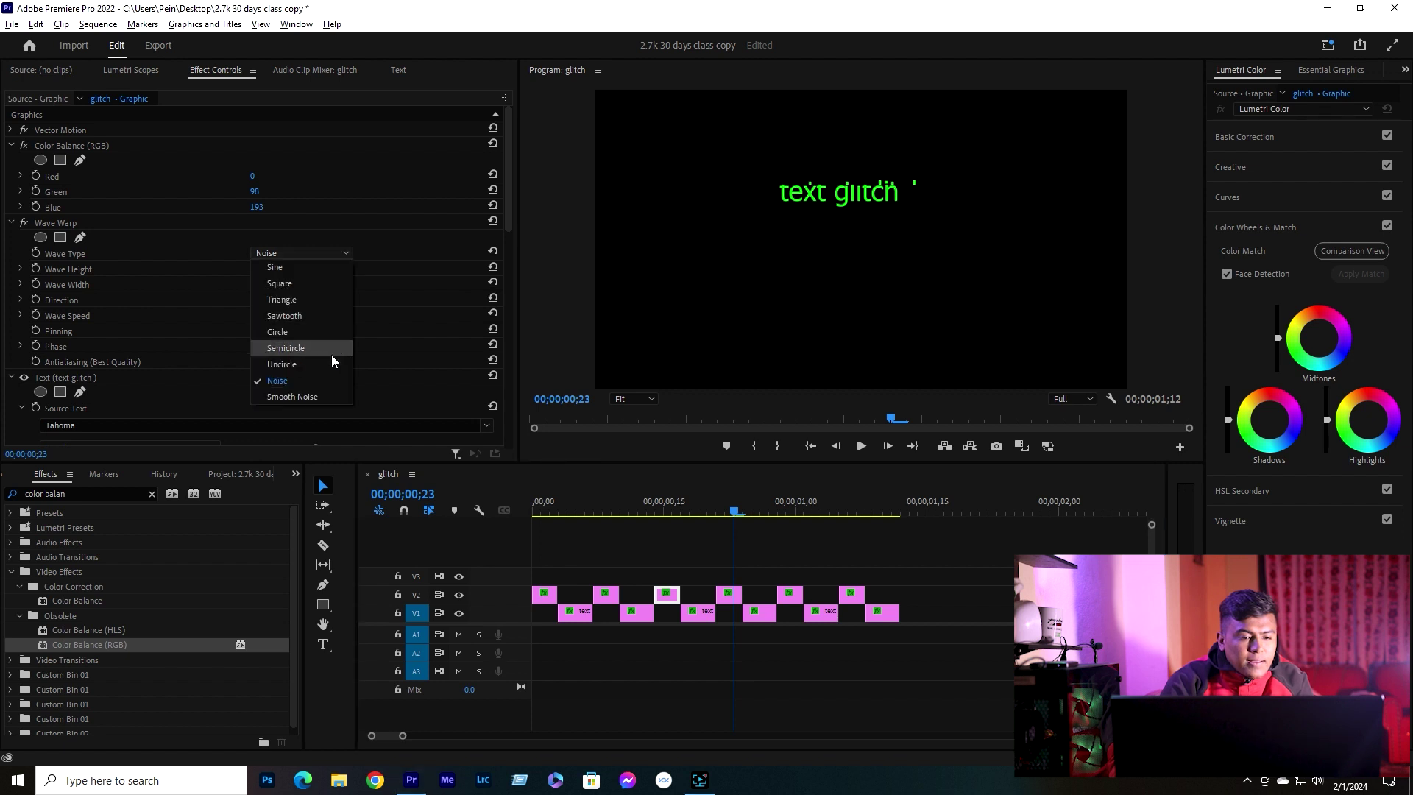
{"action": "left_click", "coordinate": [337, 252]}
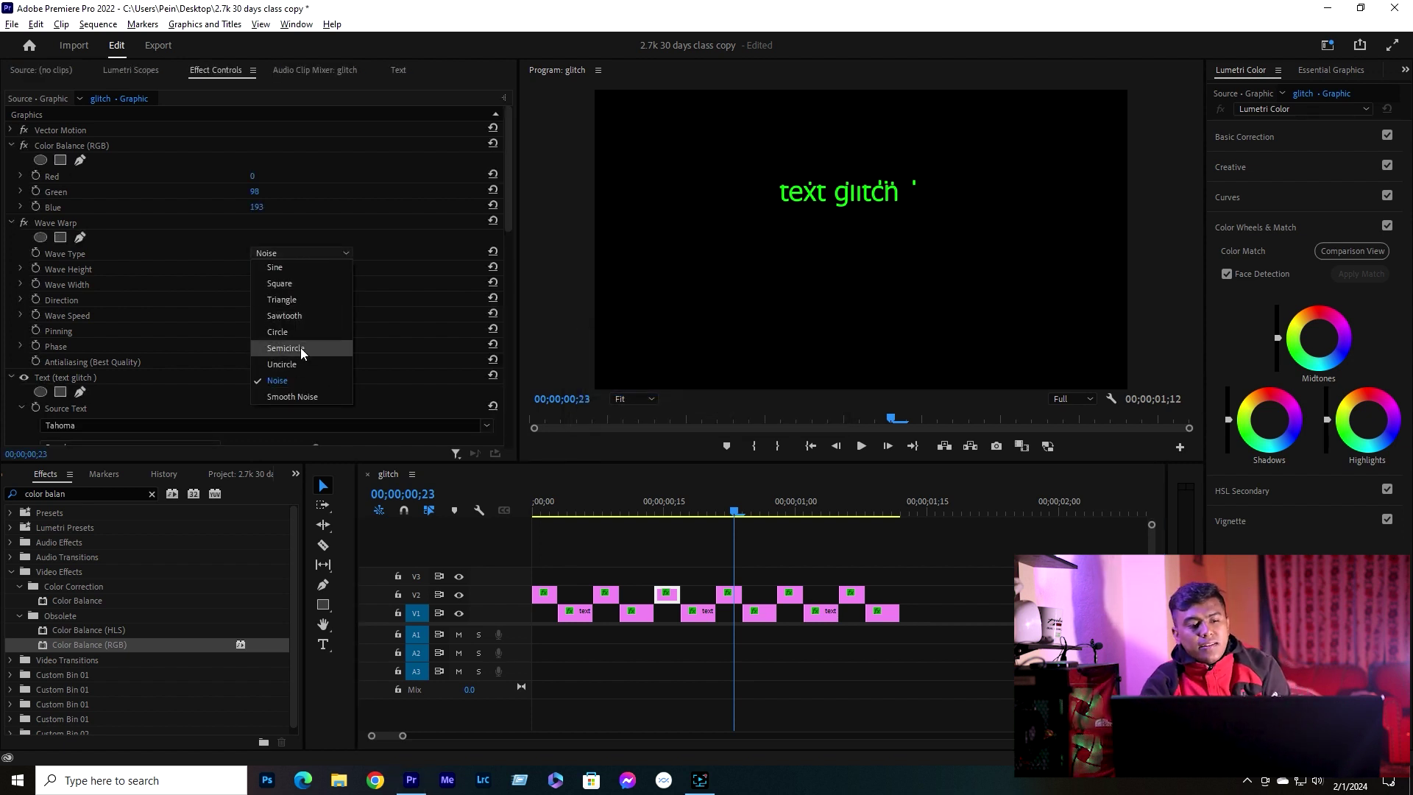
{"action": "left_click", "coordinate": [297, 348]}
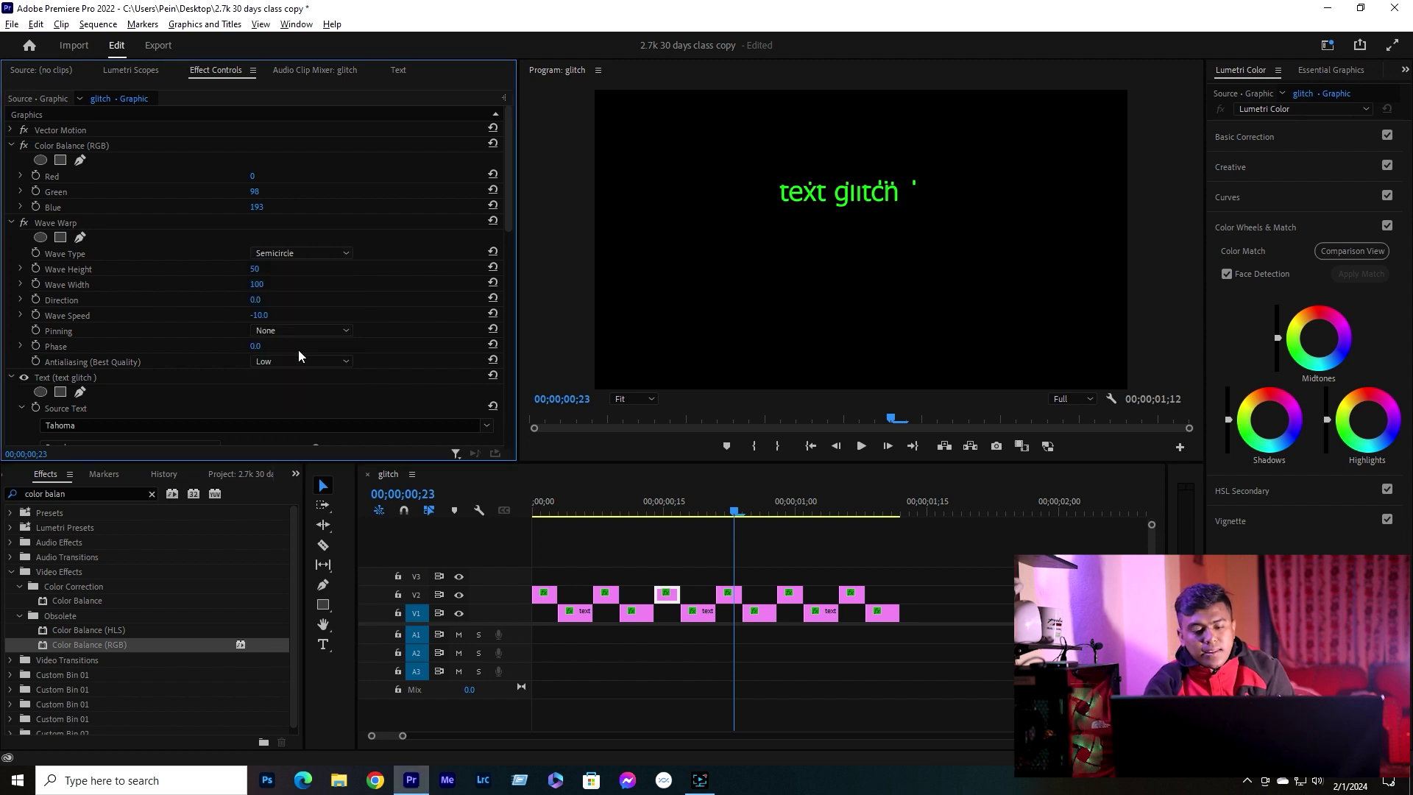
{"action": "left_click", "coordinate": [728, 597]}
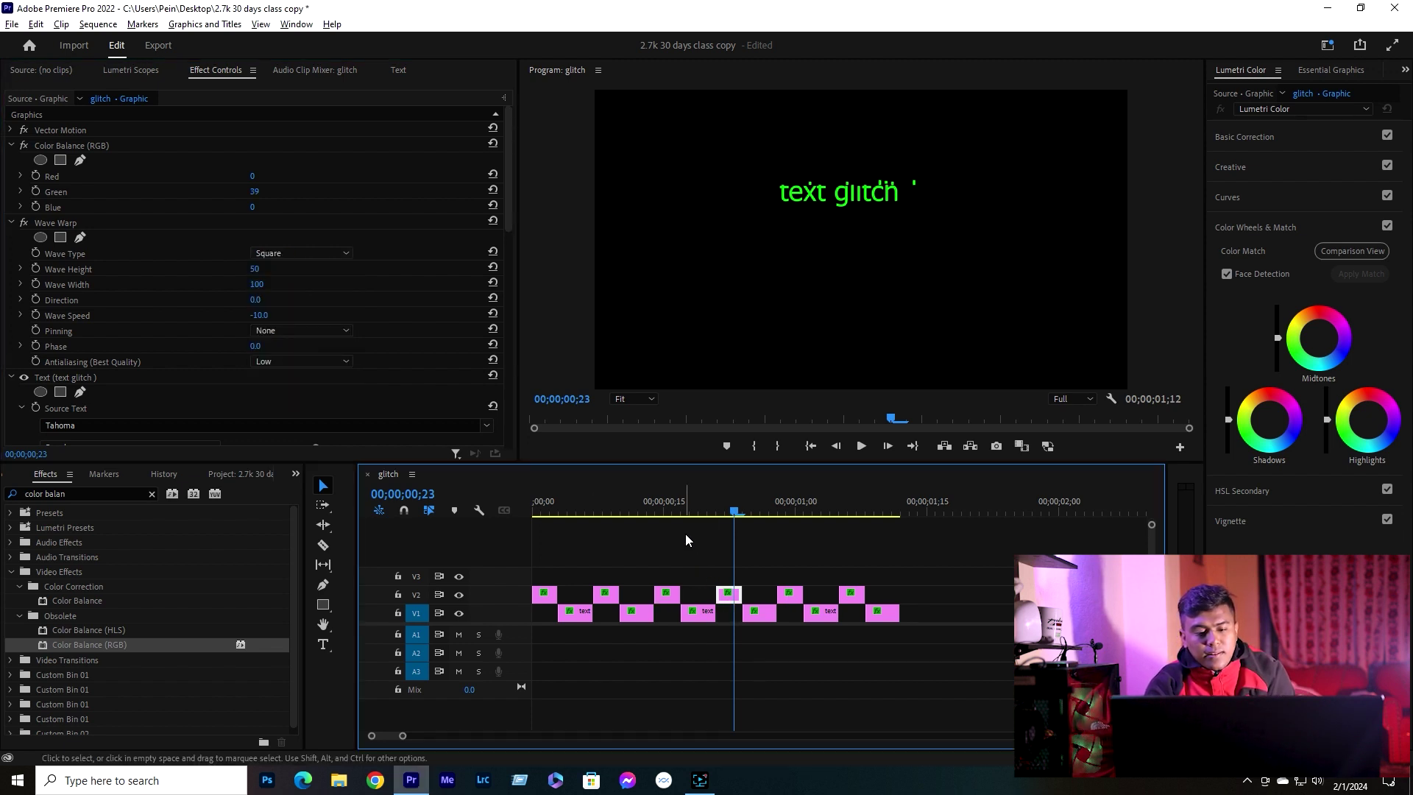
{"action": "left_click", "coordinate": [671, 503]}
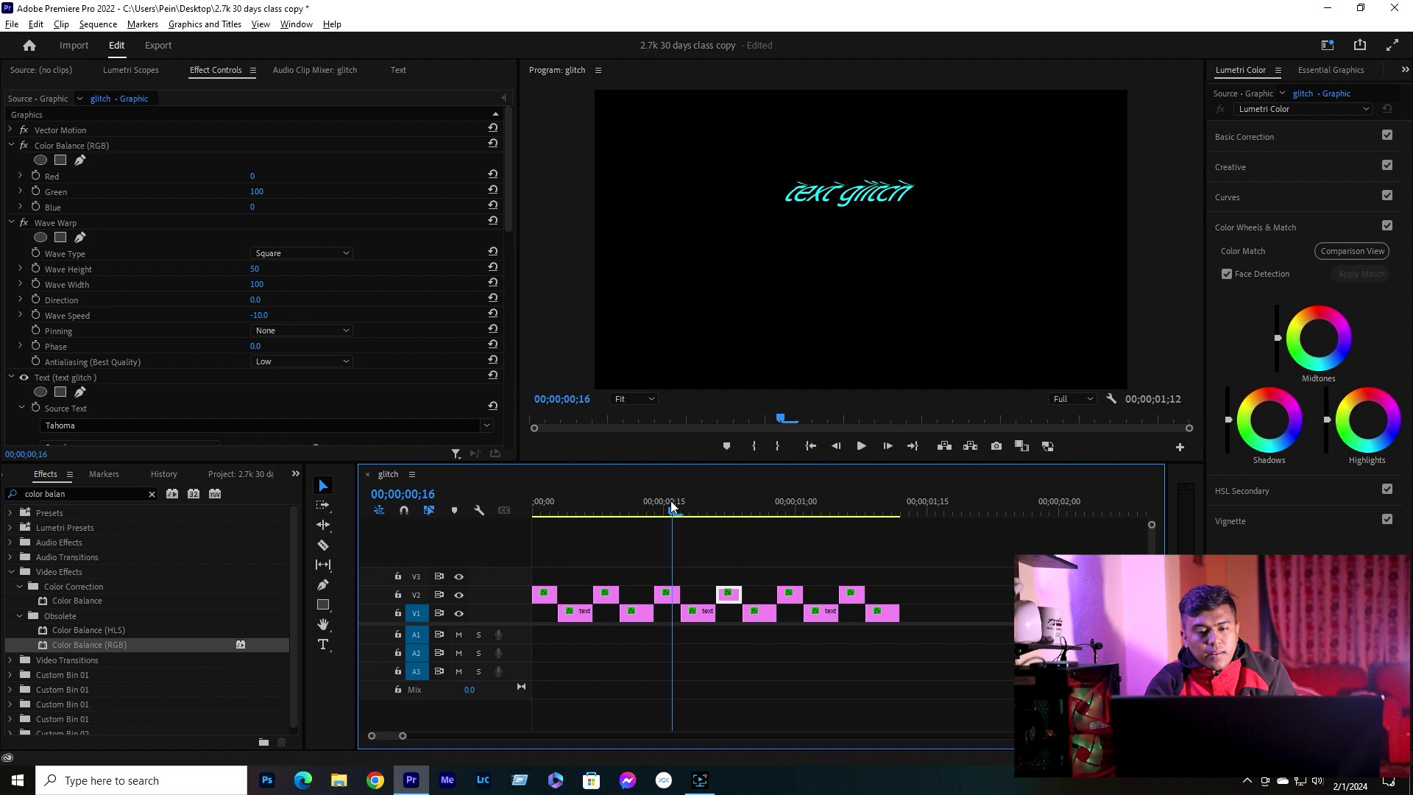
{"action": "left_click", "coordinate": [735, 515]}
{"action": "left_click", "coordinate": [344, 253]}
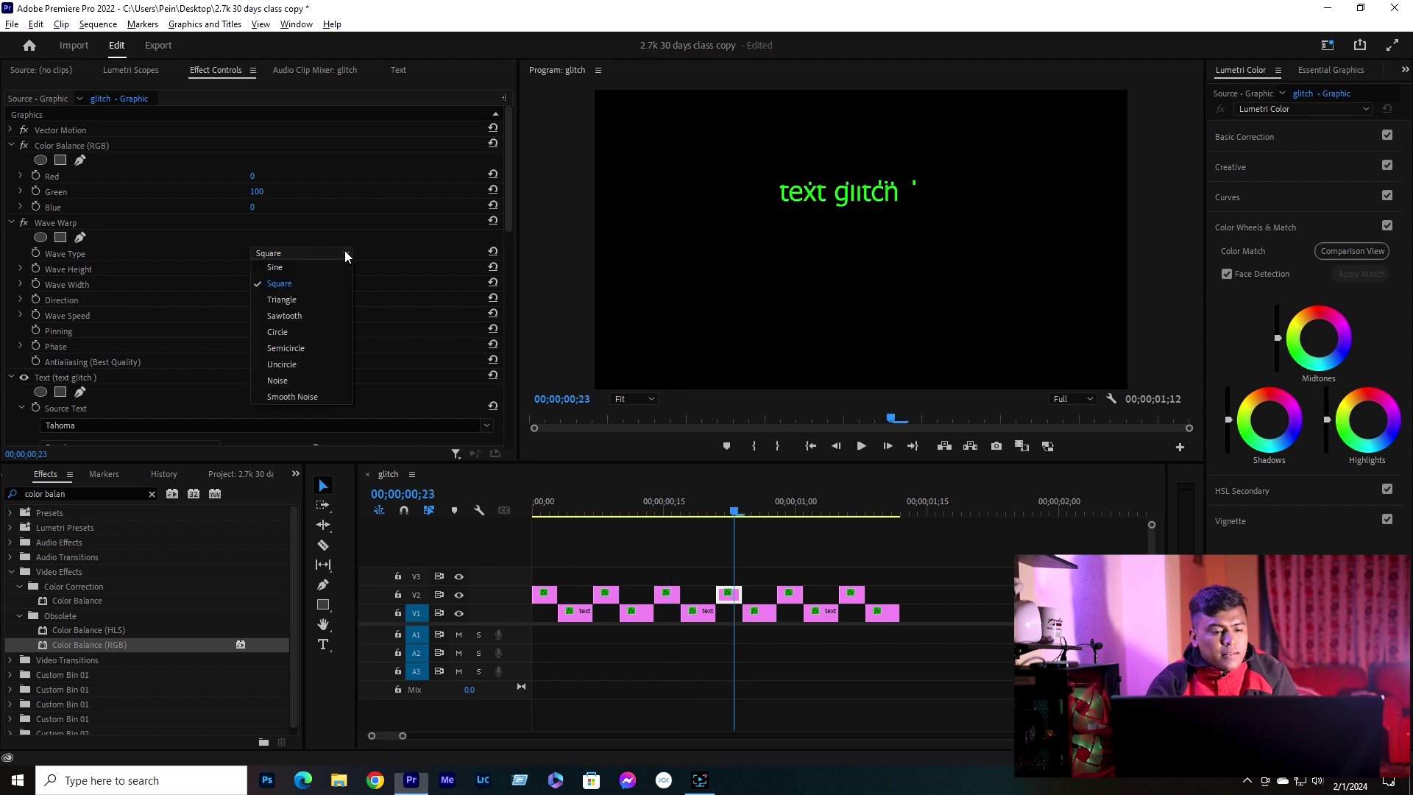
{"action": "left_click", "coordinate": [336, 380]}
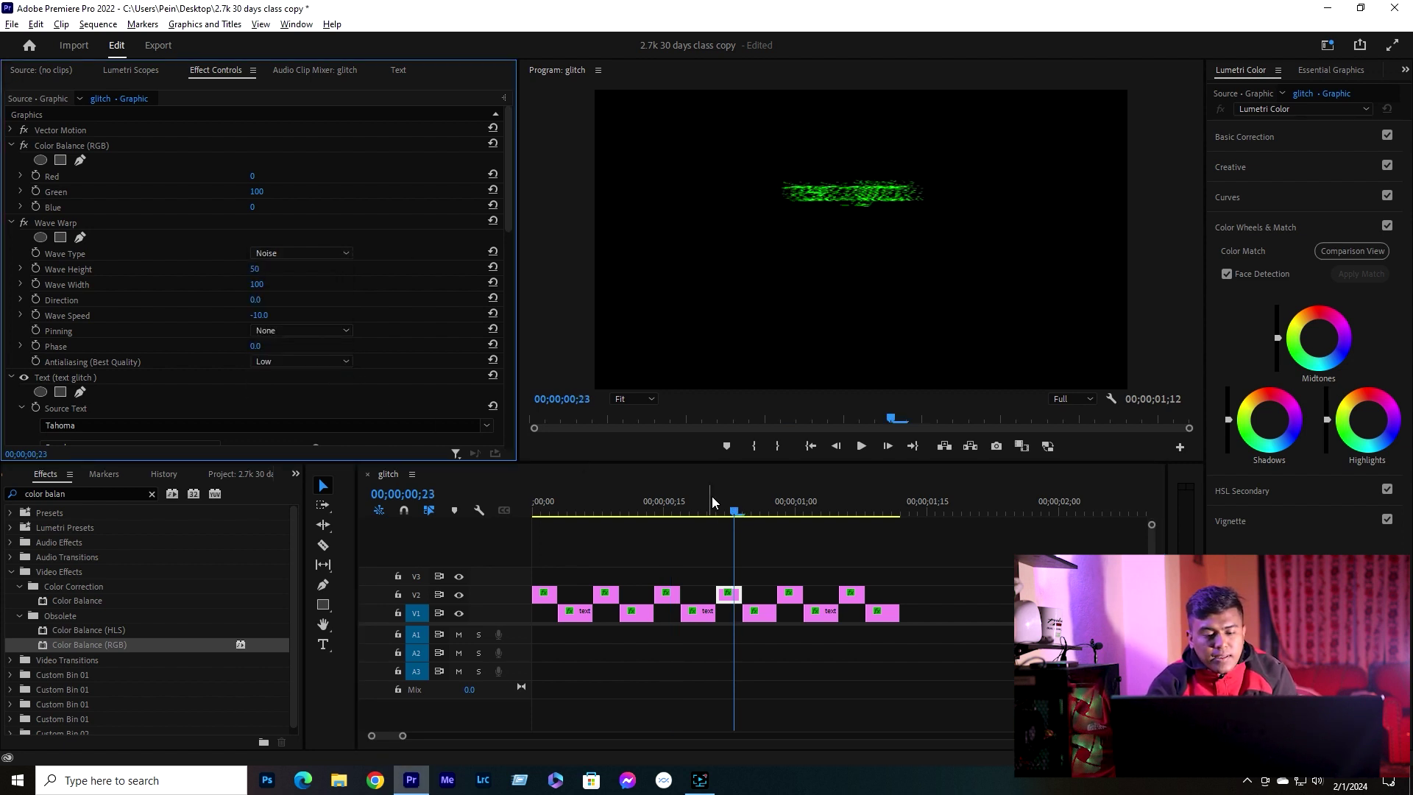
- Give the glitch clip at 00;00;00;29 a Smooth Noise wave type
{"action": "left_click", "coordinate": [784, 509]}
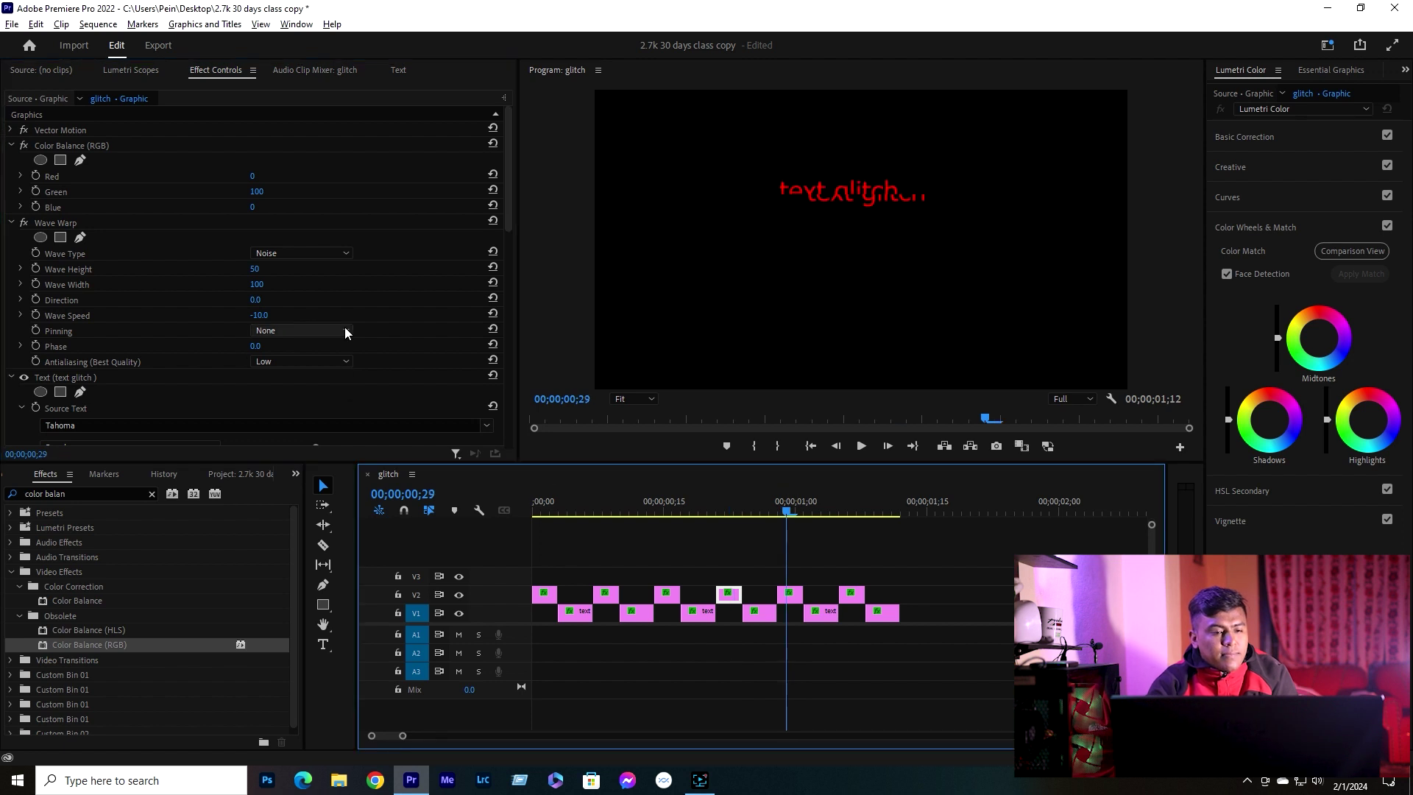
{"action": "left_click", "coordinate": [350, 253]}
{"action": "left_click", "coordinate": [315, 399]}
- Set the last glitch clip at 00;00;01;06 to Triangle and play the sequence
{"action": "left_click", "coordinate": [848, 506]}
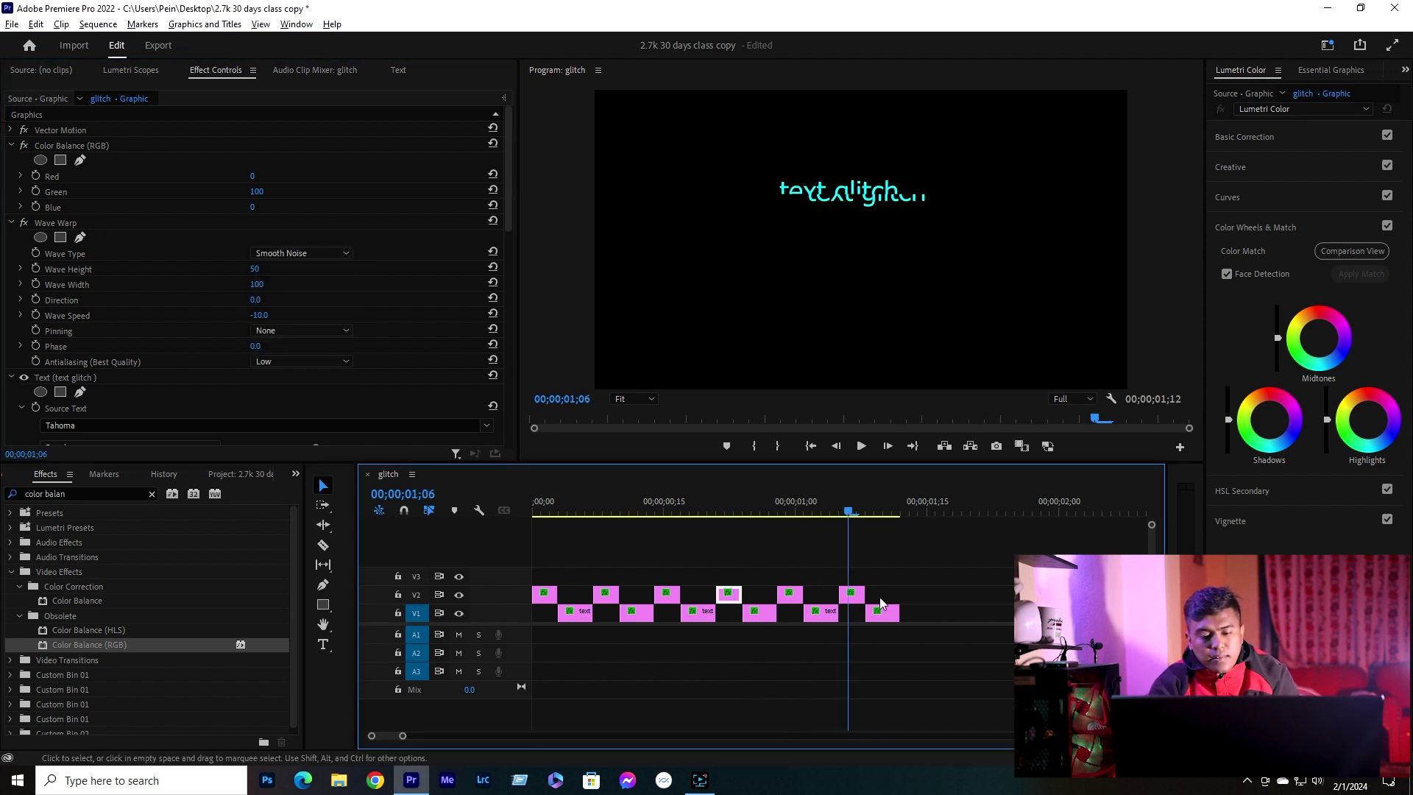
{"action": "left_click", "coordinate": [855, 595]}
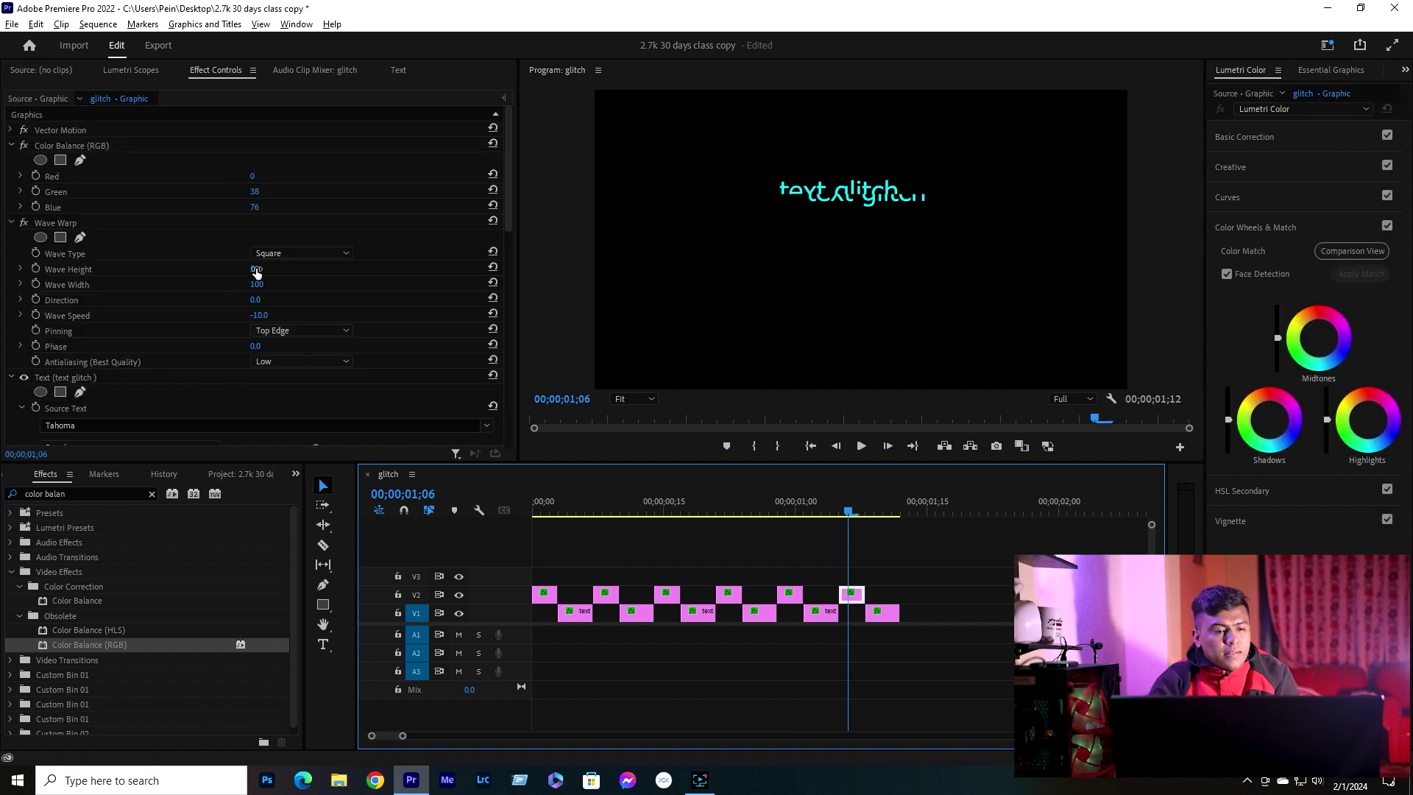
{"action": "left_click", "coordinate": [310, 253]}
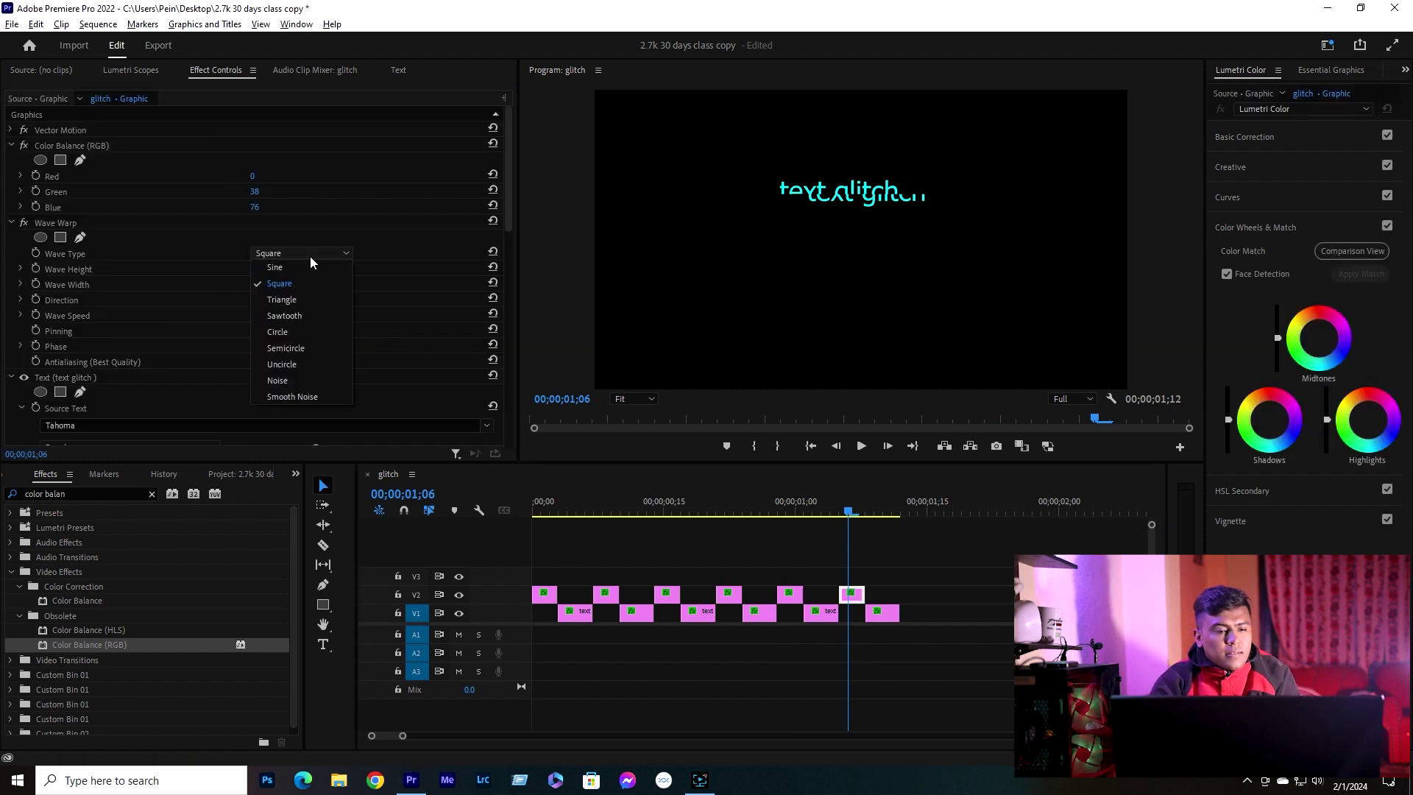
{"action": "left_click", "coordinate": [305, 299]}
{"action": "left_click", "coordinate": [820, 612]}
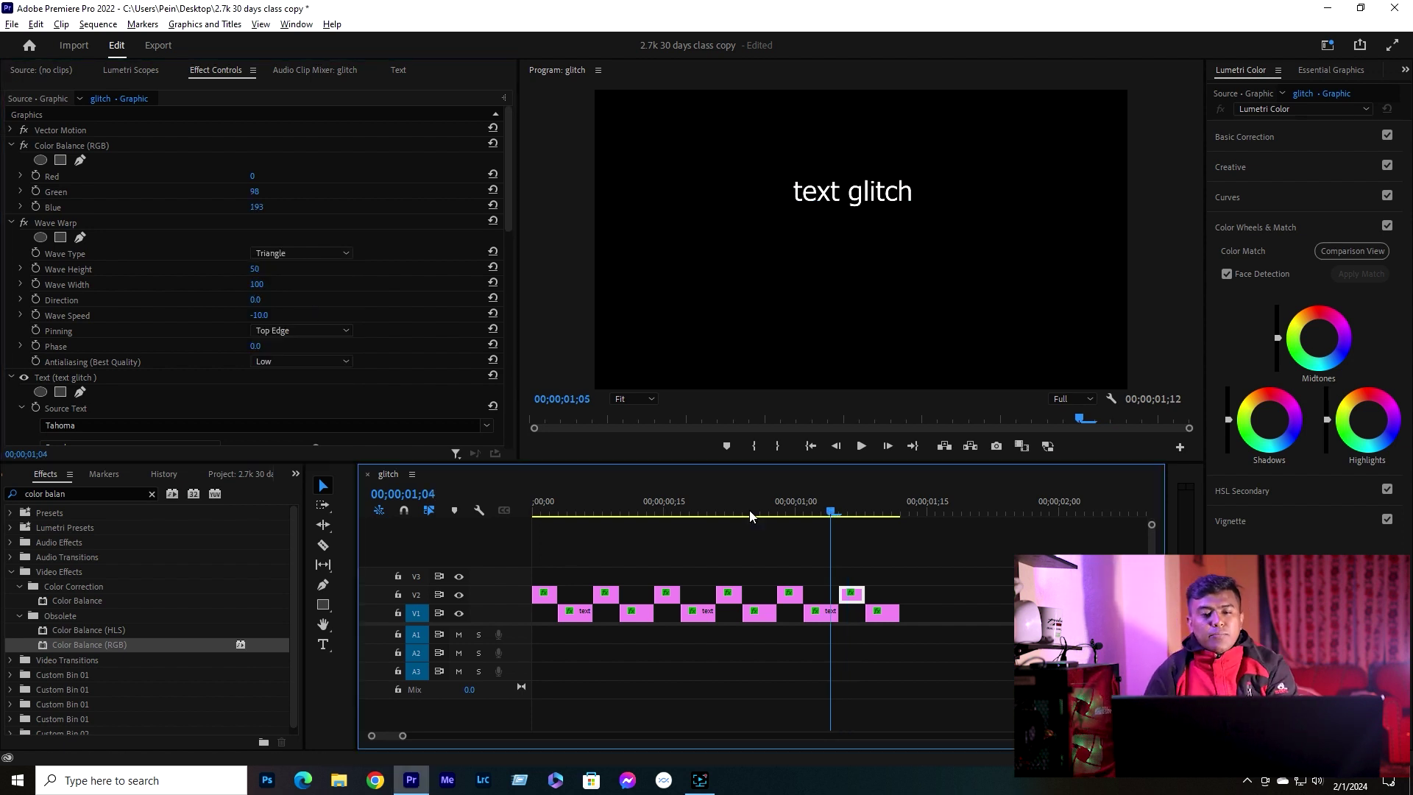
{"action": "key", "text": "space"}
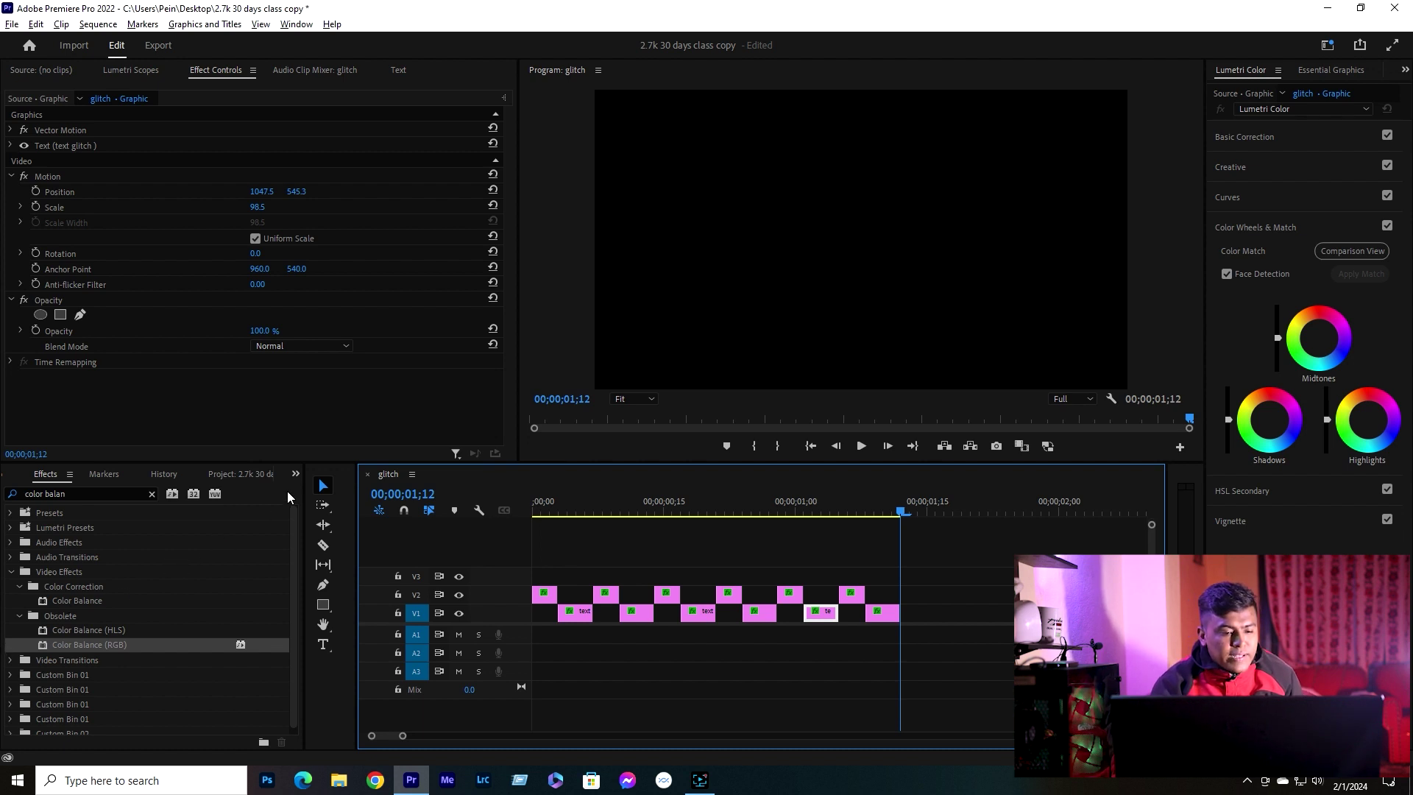
- Import Sequence 01.mp3 from the Desktop into the Project panel via File Explorer
{"action": "left_click", "coordinate": [295, 474]}
{"action": "left_click", "coordinate": [245, 474]}
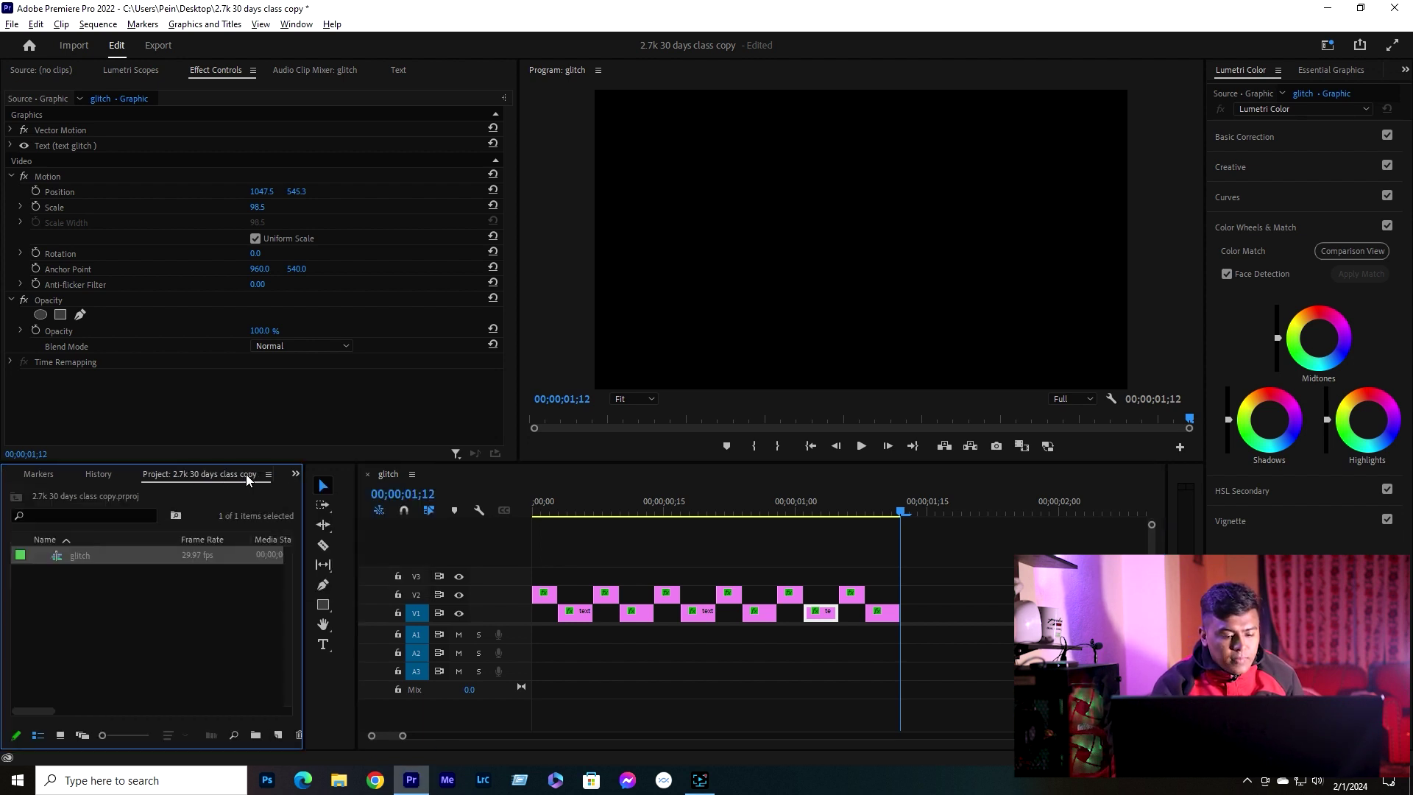
{"action": "left_click", "coordinate": [339, 780]}
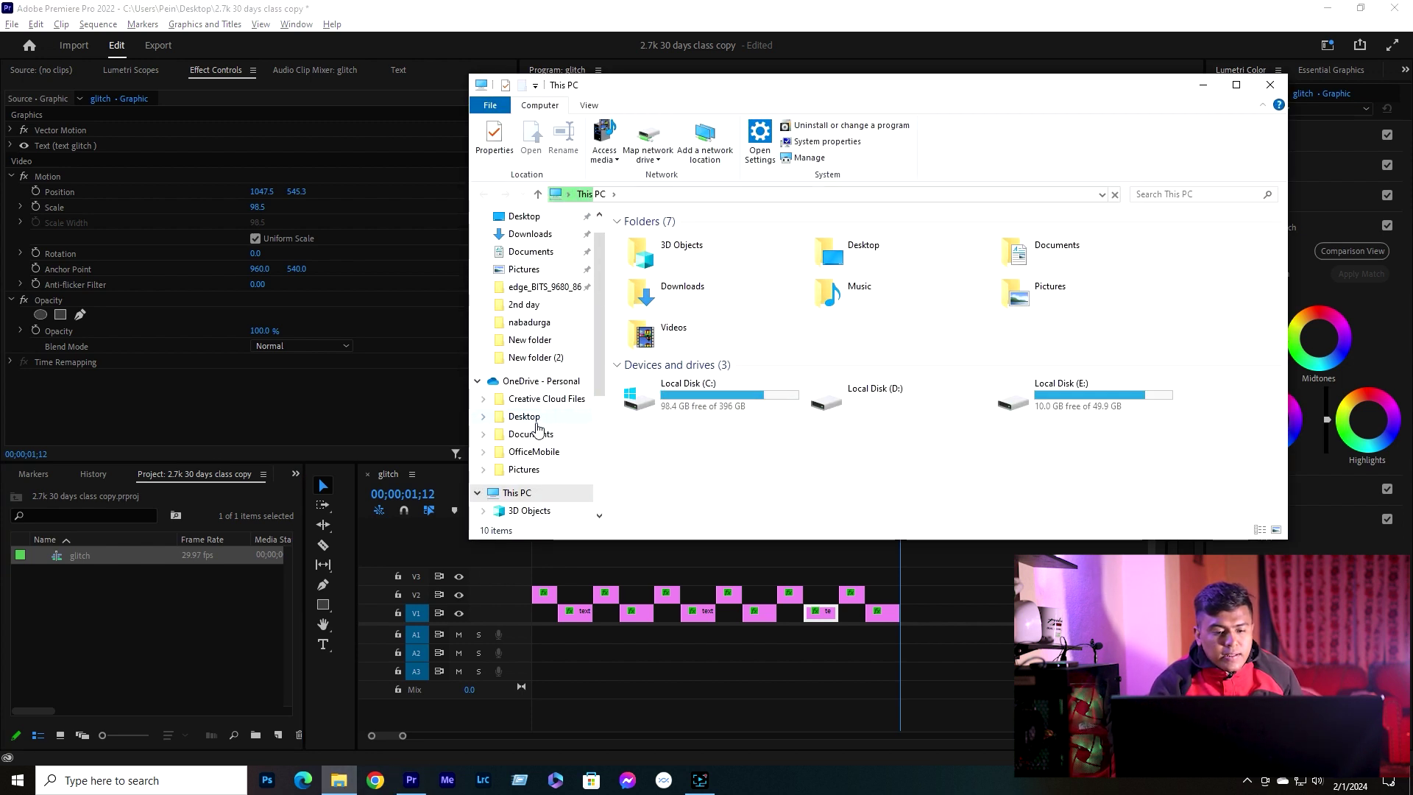
{"action": "scroll", "coordinate": [539, 458], "scroll_direction": "down", "scroll_amount": 2}
{"action": "left_click", "coordinate": [524, 458]}
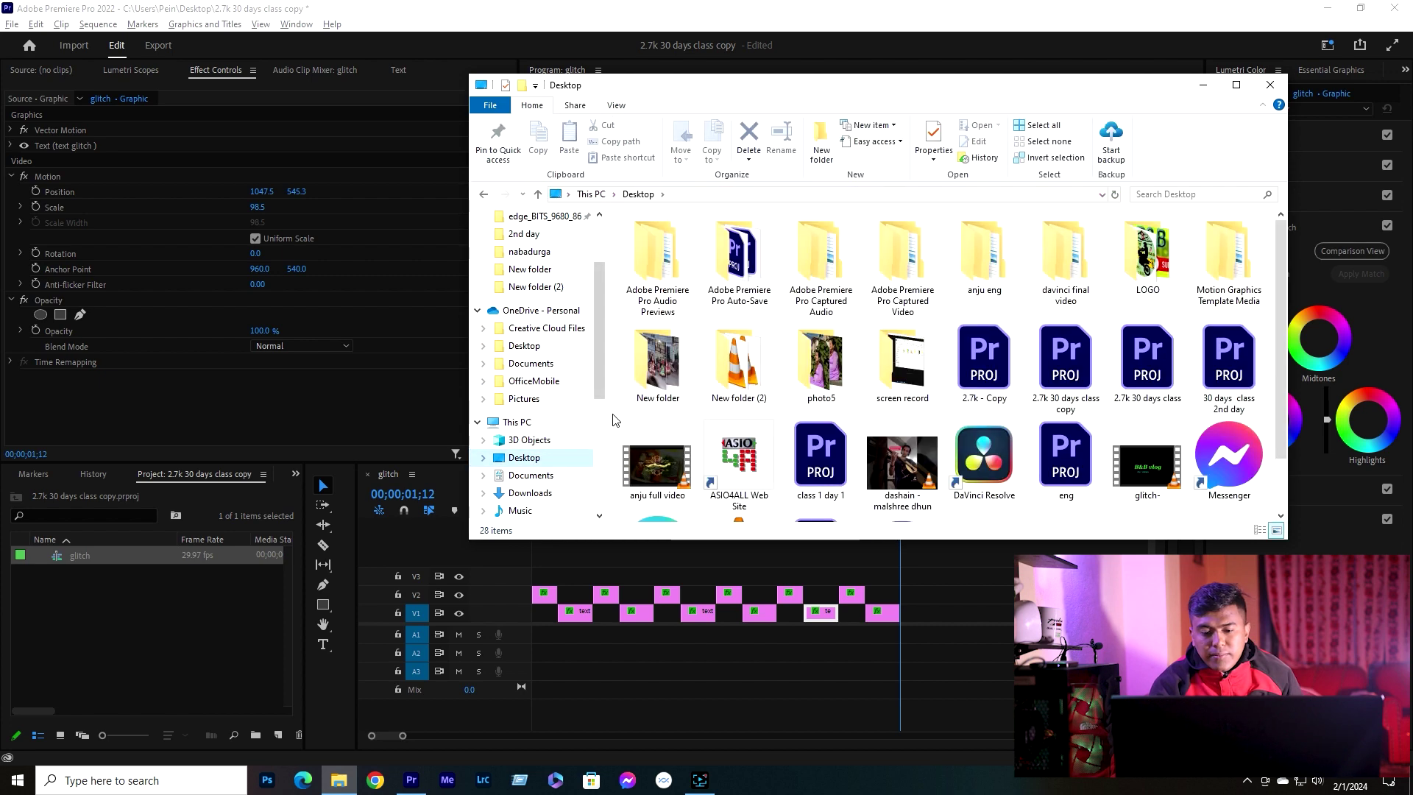
{"action": "scroll", "coordinate": [878, 406], "scroll_direction": "down", "scroll_amount": 2}
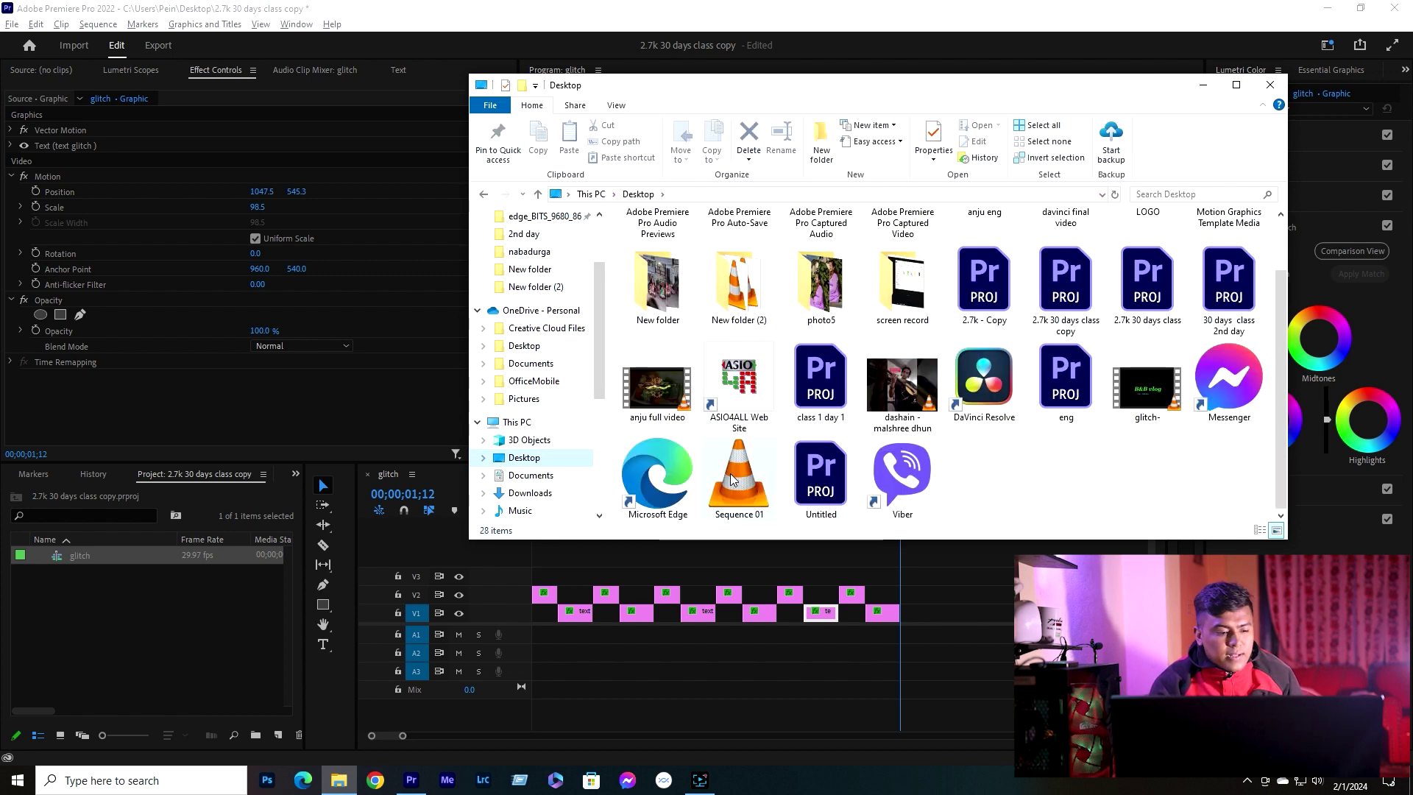
{"action": "left_click_drag", "start_coordinate": [739, 478], "coordinate": [179, 654]}
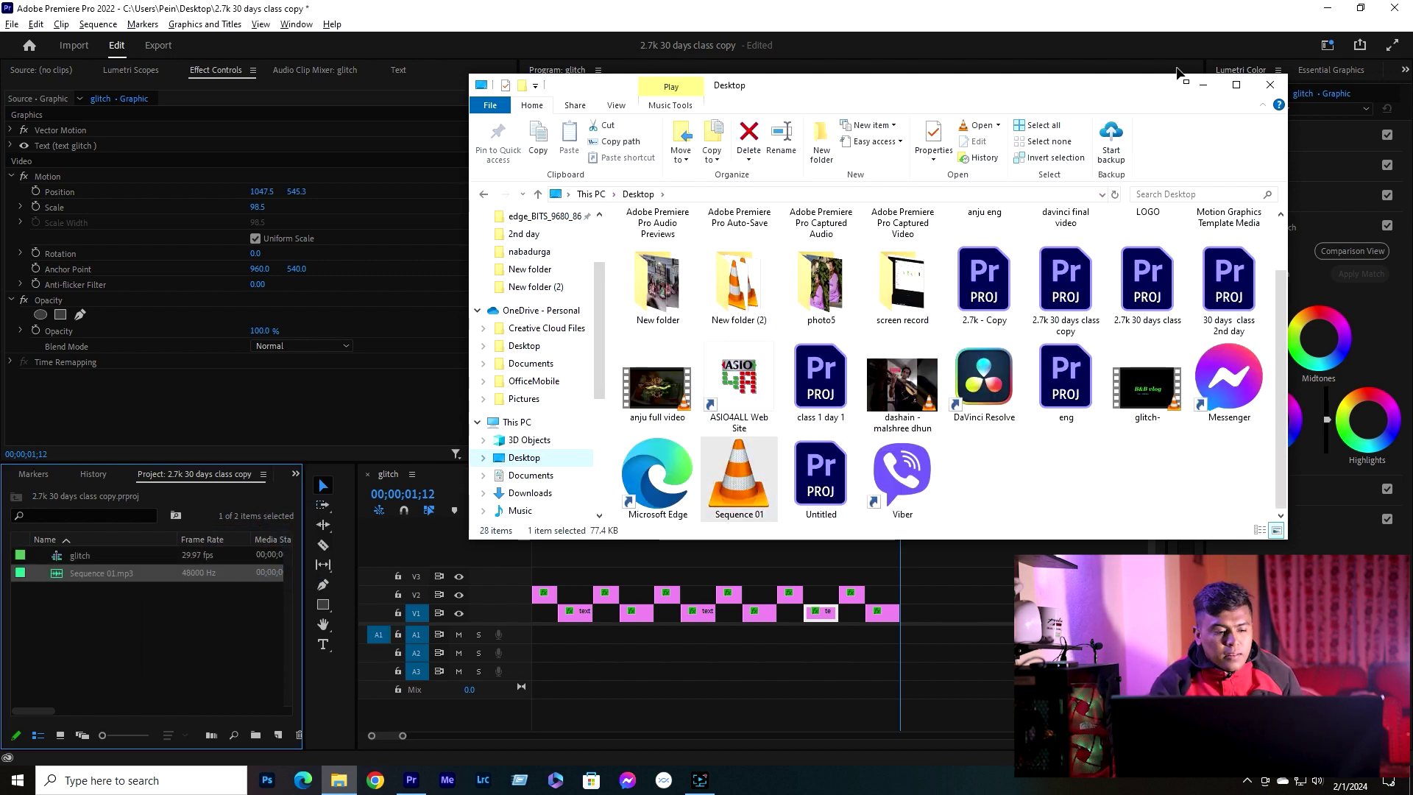
{"action": "left_click", "coordinate": [1203, 86]}
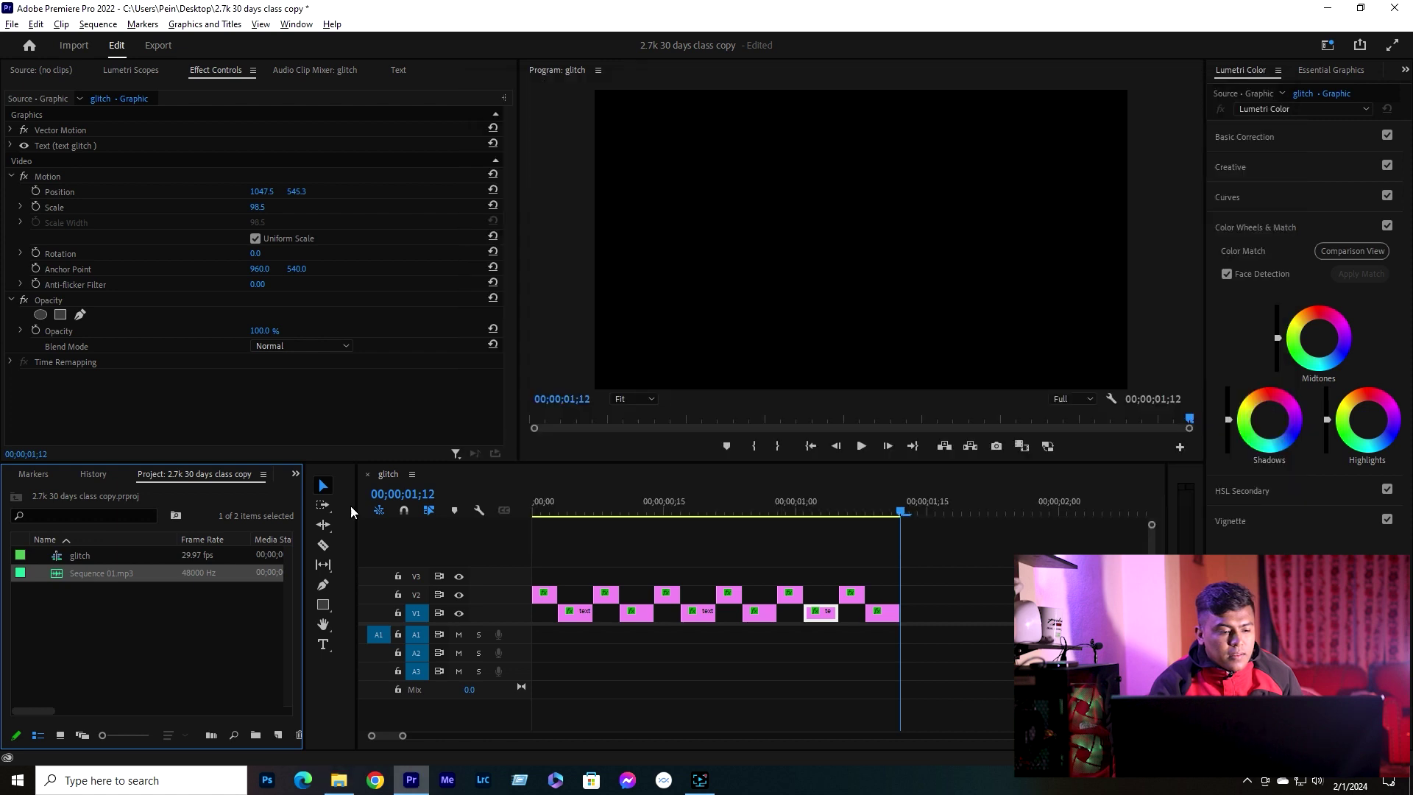
- Preview Sequence 01.mp3 and place it on audio track A2
{"action": "double_click", "coordinate": [59, 568]}
{"action": "left_click", "coordinate": [276, 445]}
{"action": "mouse_move", "coordinate": [102, 572]}
{"action": "left_mouse_down"}
{"action": "mouse_move", "coordinate": [546, 659]}
{"action": "mouse_move", "coordinate": [528, 662]}
{"action": "left_mouse_up"}
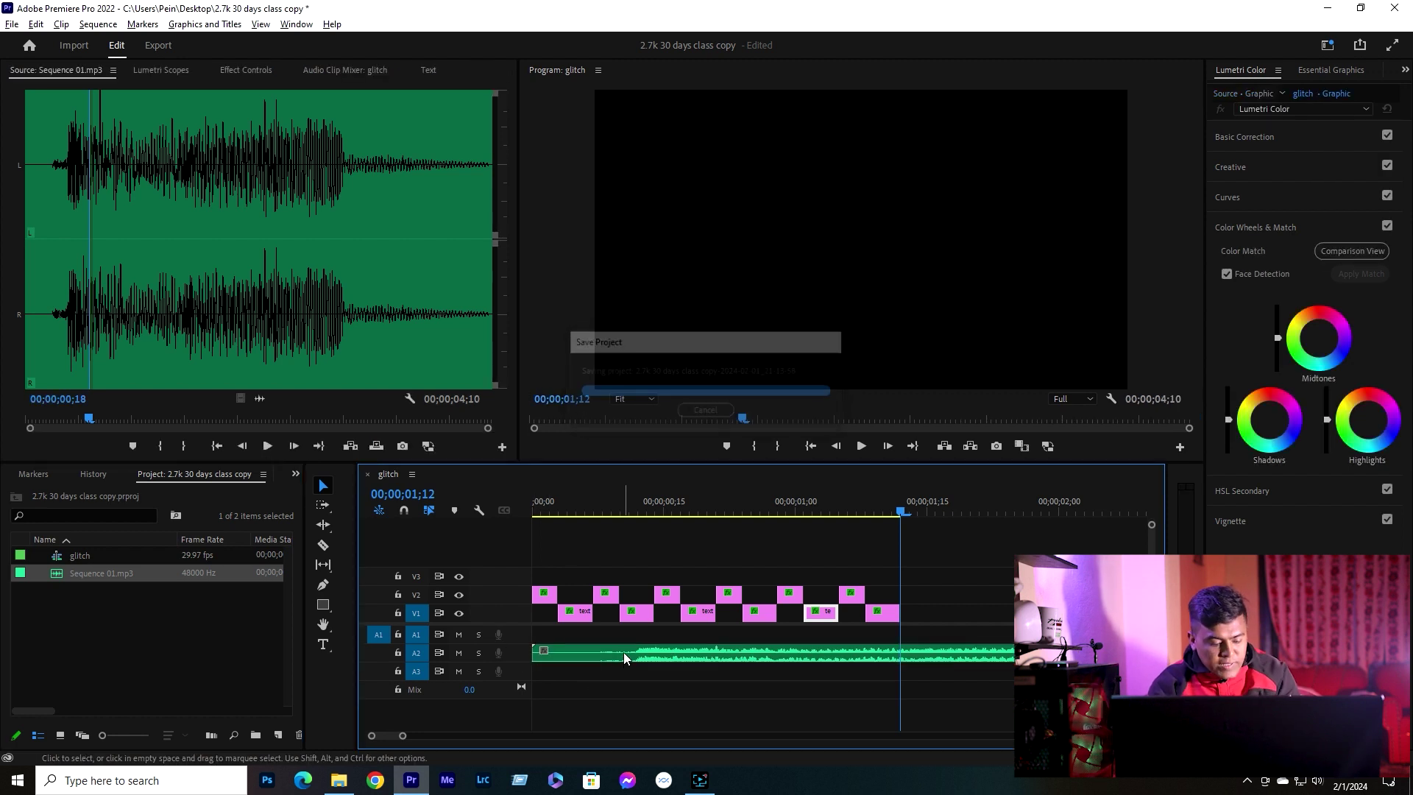
- Move the A2 audio clip to start at 00;00 and play it back
{"action": "key", "text": "c"}
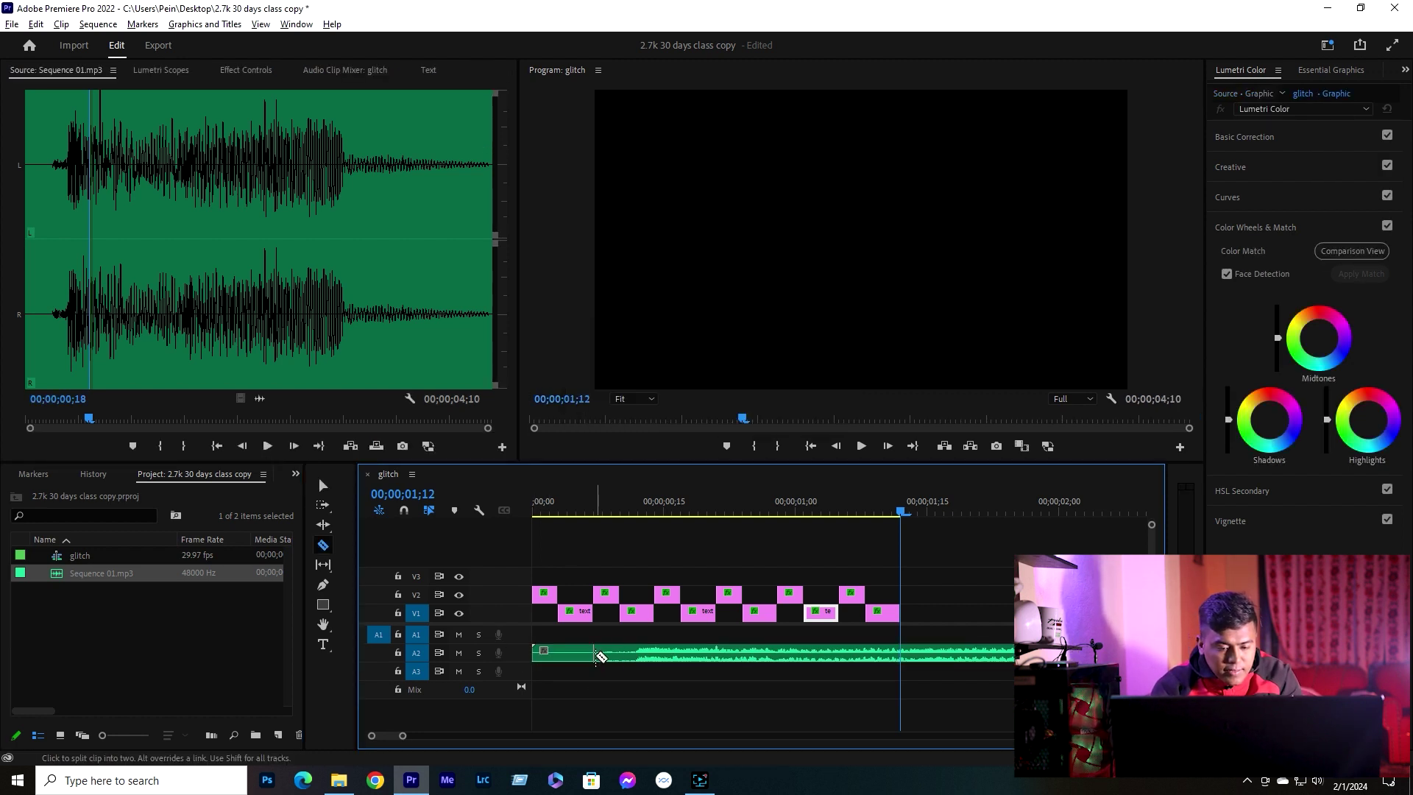
{"action": "key", "text": "v"}
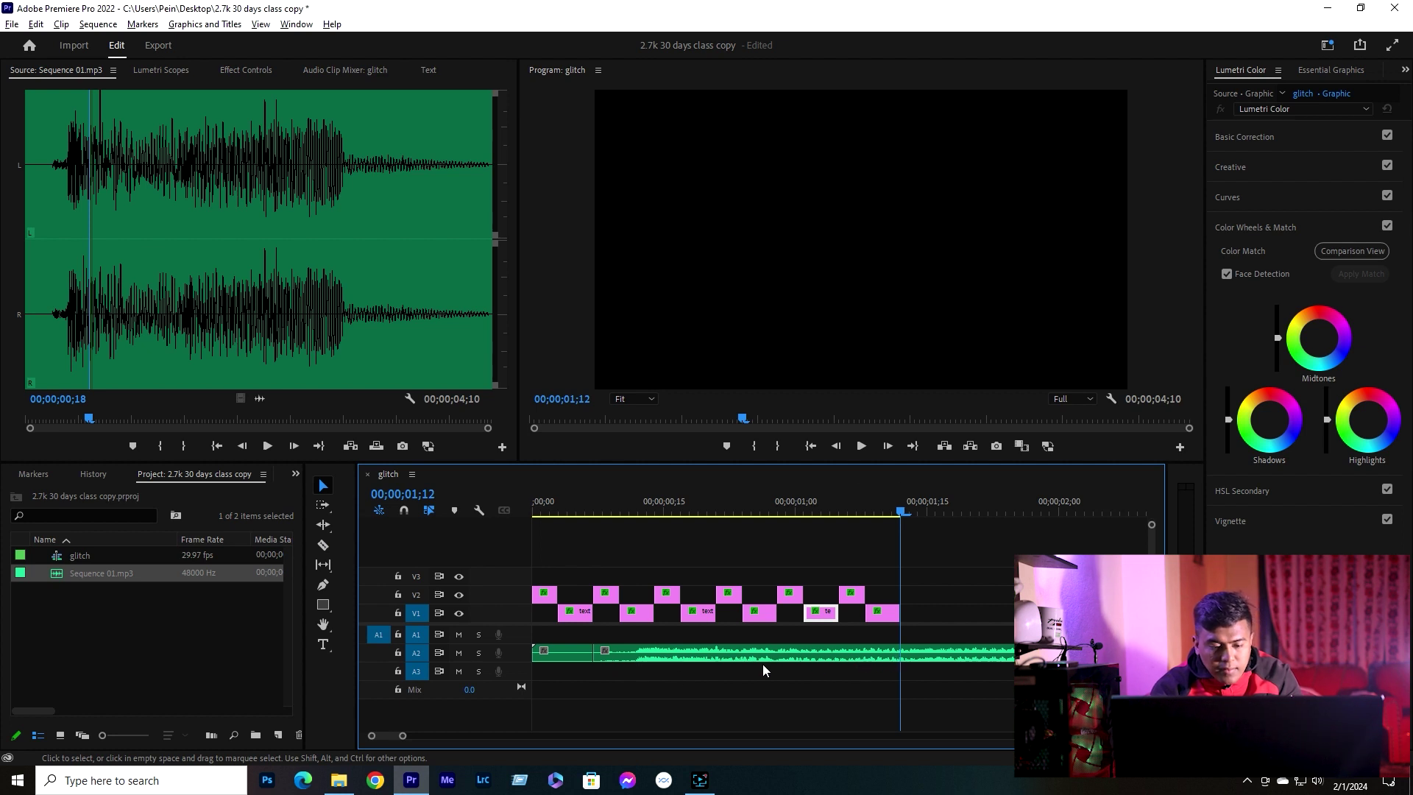
{"action": "right_click", "coordinate": [567, 652]}
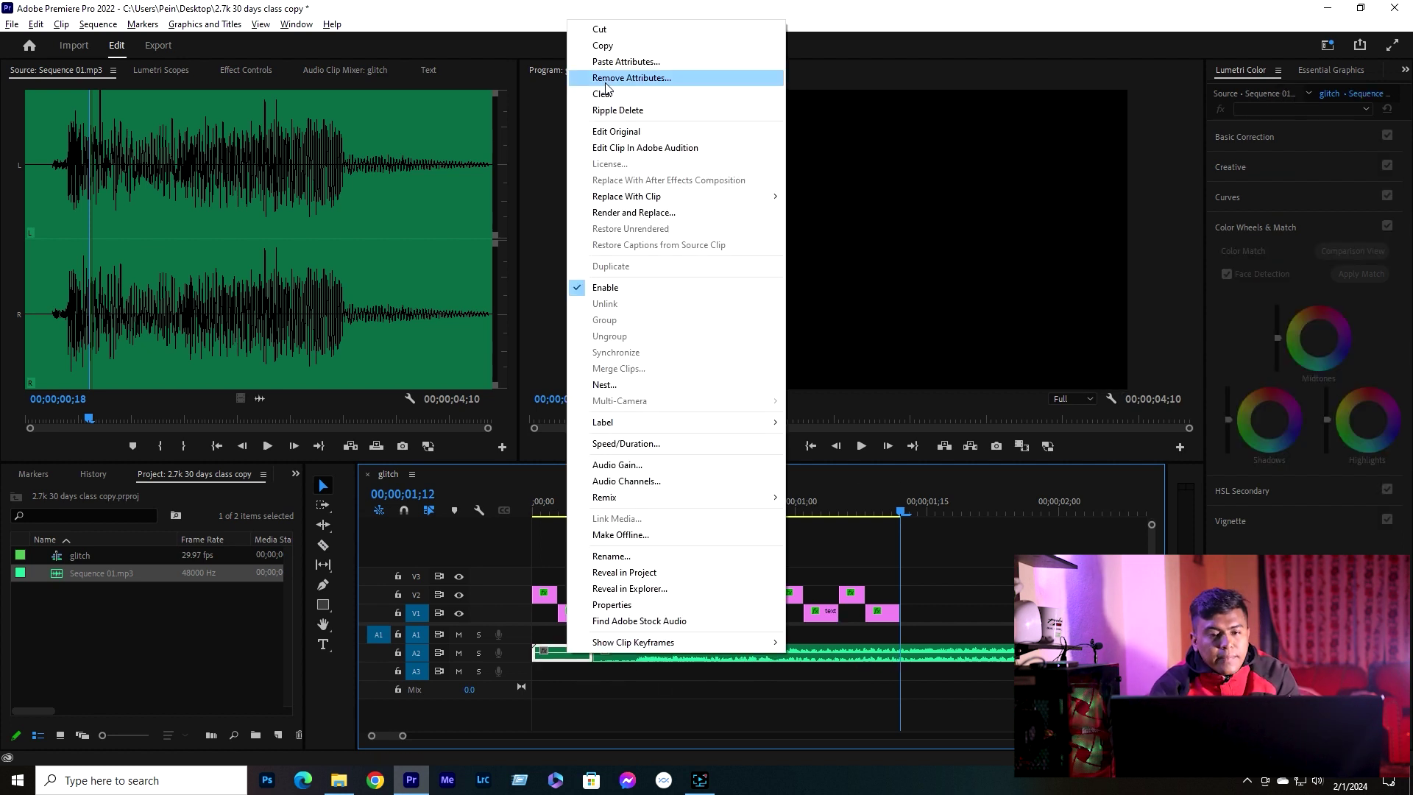
{"action": "left_click", "coordinate": [618, 110]}
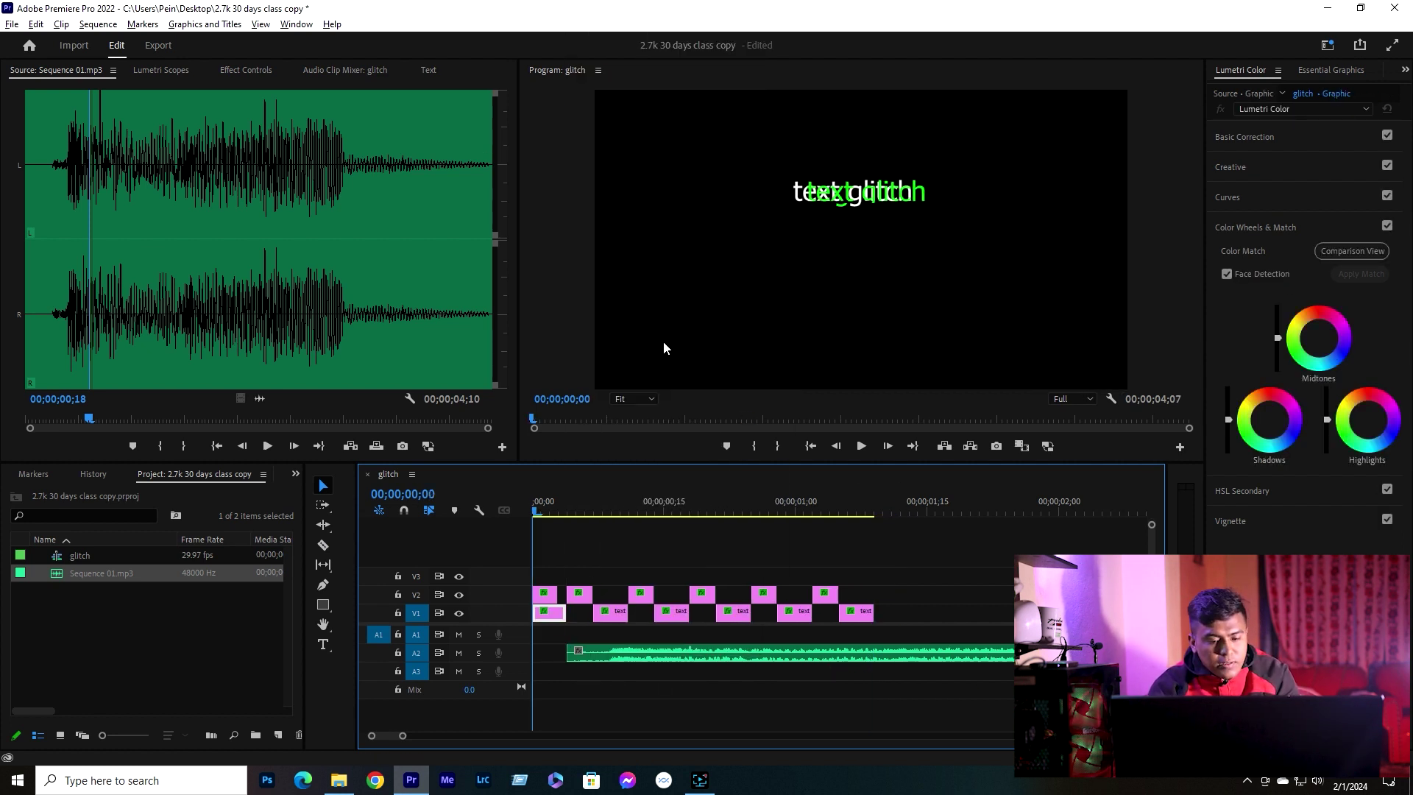
{"action": "key", "text": "ctrl+z"}
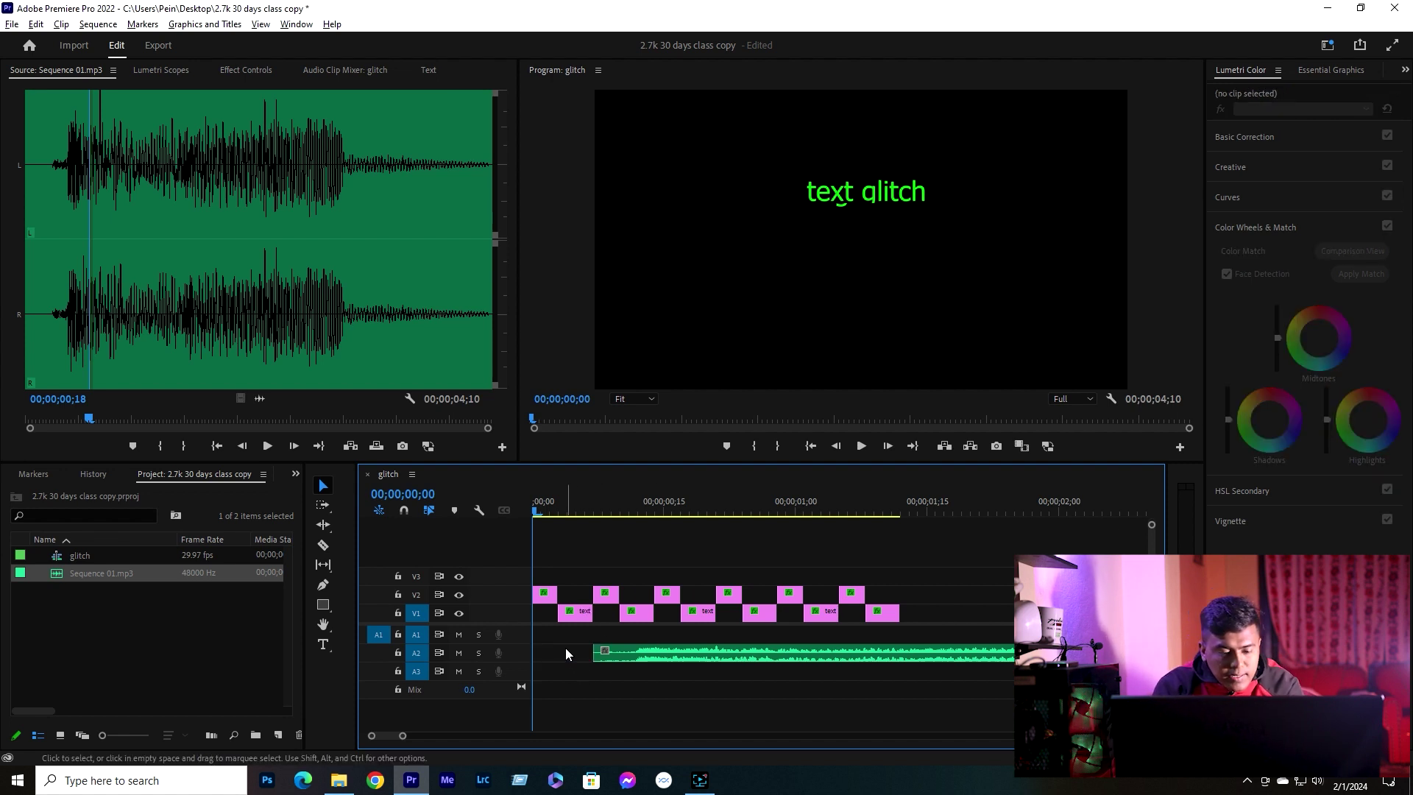
{"action": "left_click_drag", "start_coordinate": [615, 655], "coordinate": [524, 654]}
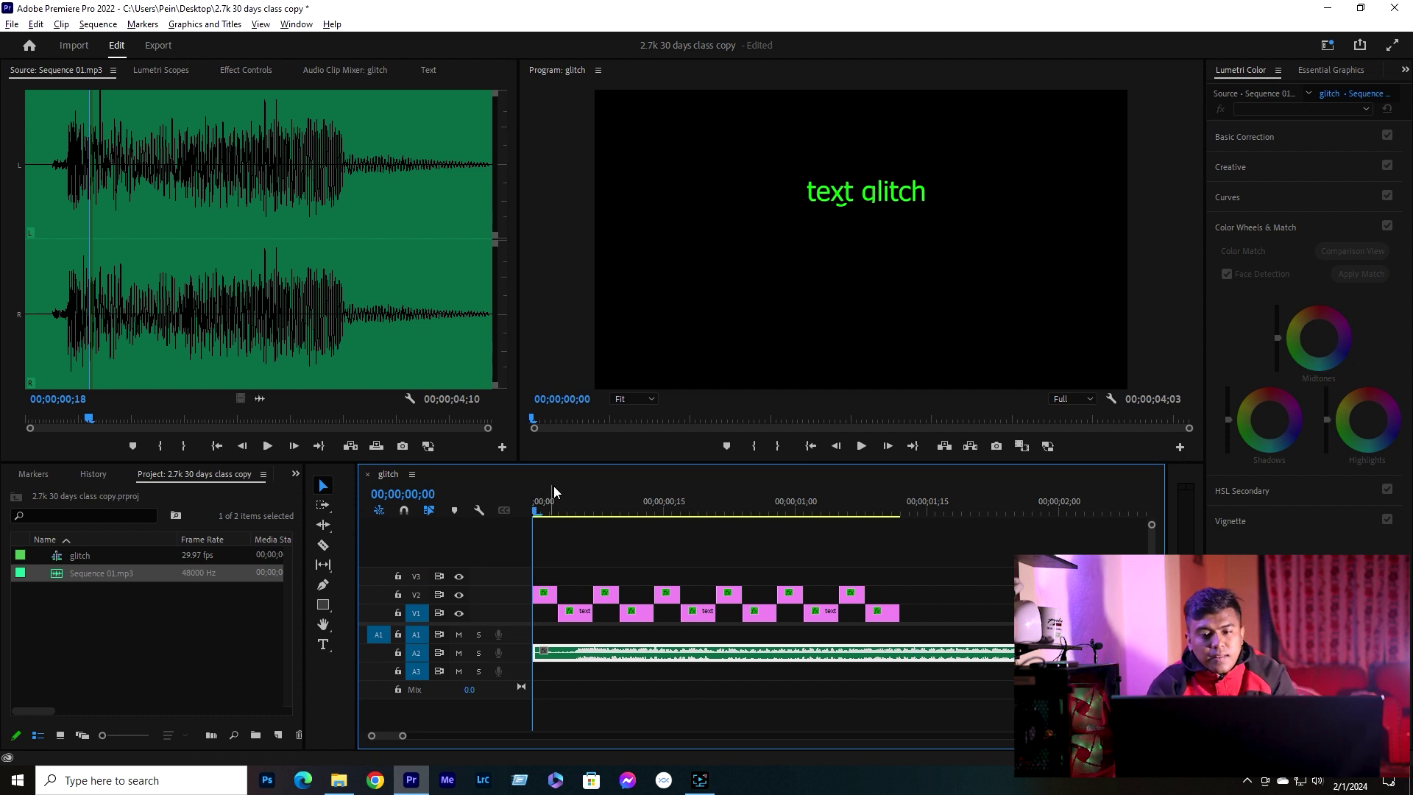
{"action": "key", "text": "space"}
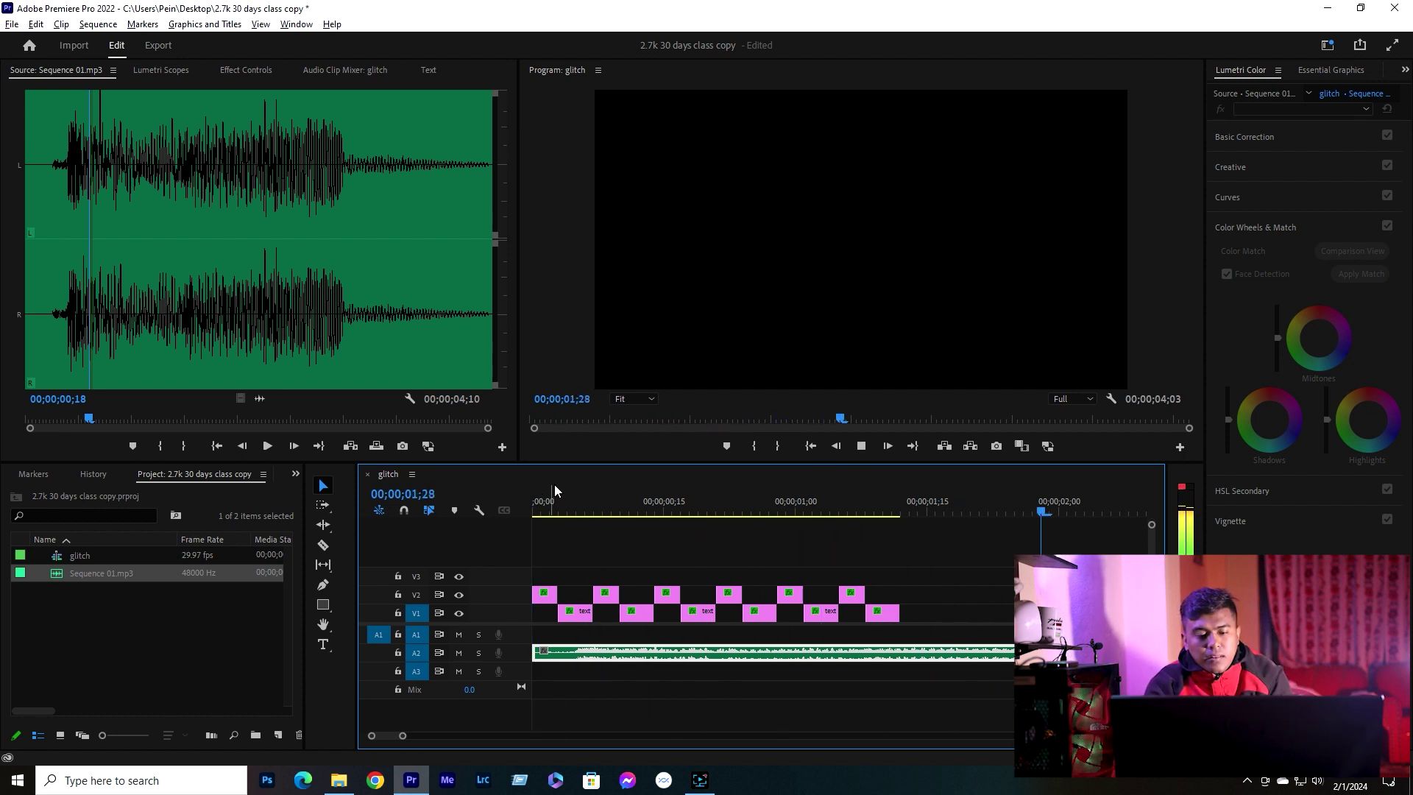
- Shift all the glitch text clips later to leave an empty gap at the start
{"action": "key", "text": "space"}
{"action": "left_click", "coordinate": [564, 570]}
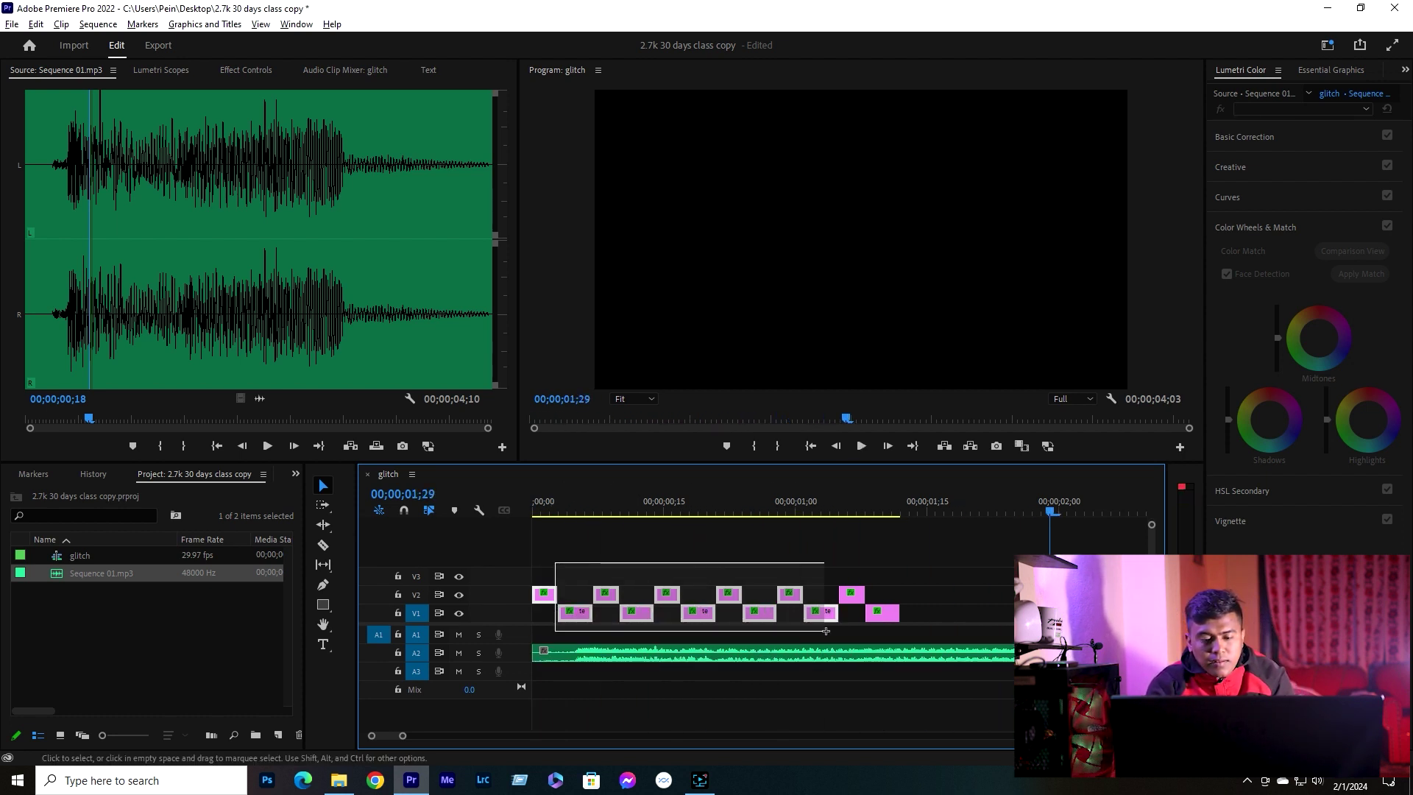
{"action": "left_click_drag", "start_coordinate": [566, 575], "coordinate": [891, 618]}
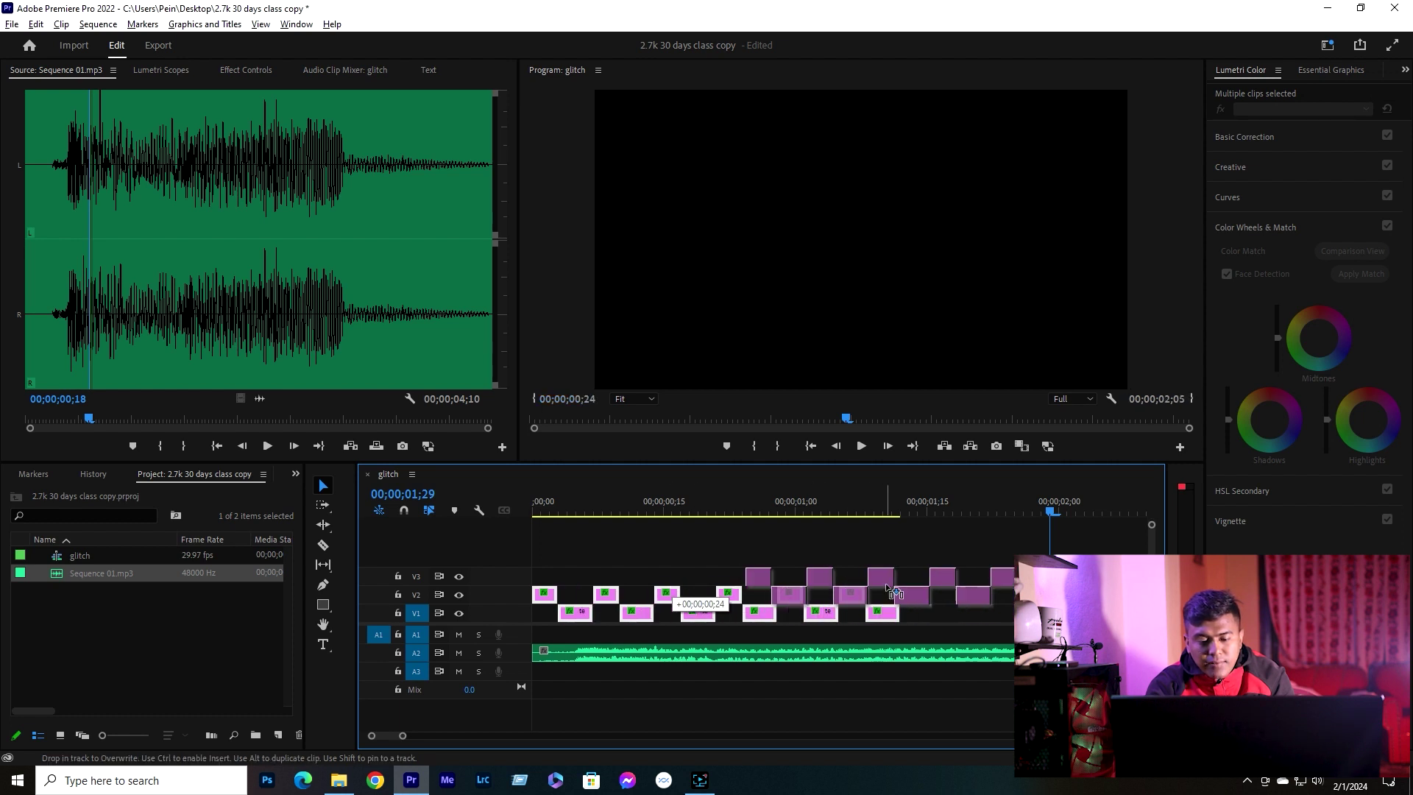
{"action": "left_click_drag", "start_coordinate": [673, 600], "coordinate": [865, 600]}
{"action": "left_click", "coordinate": [578, 503]}
{"action": "key", "text": "space"}
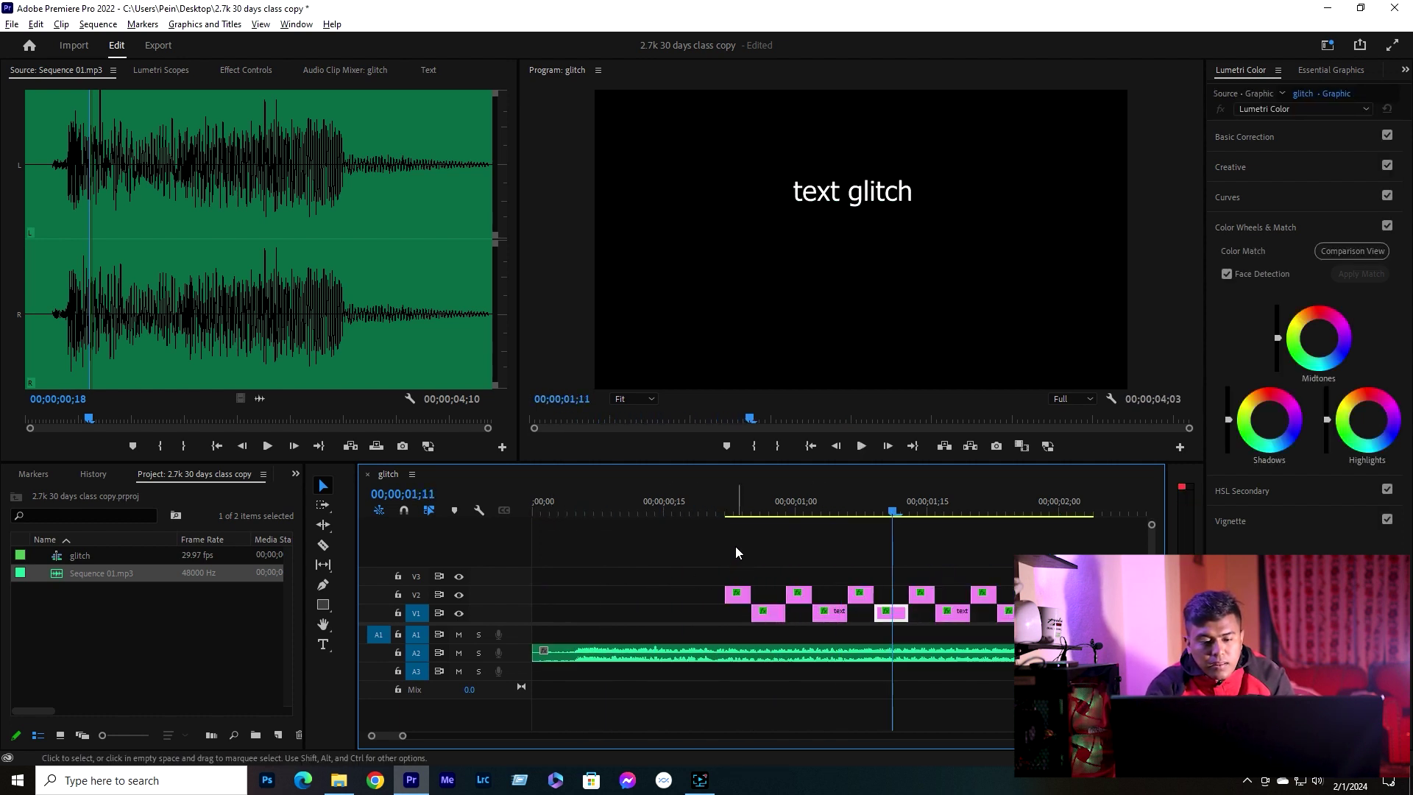
- Nudge the glitch clips slightly earlier and preview the timing
{"action": "left_click", "coordinate": [602, 492]}
{"action": "key", "text": "space"}
{"action": "key", "text": "space"}
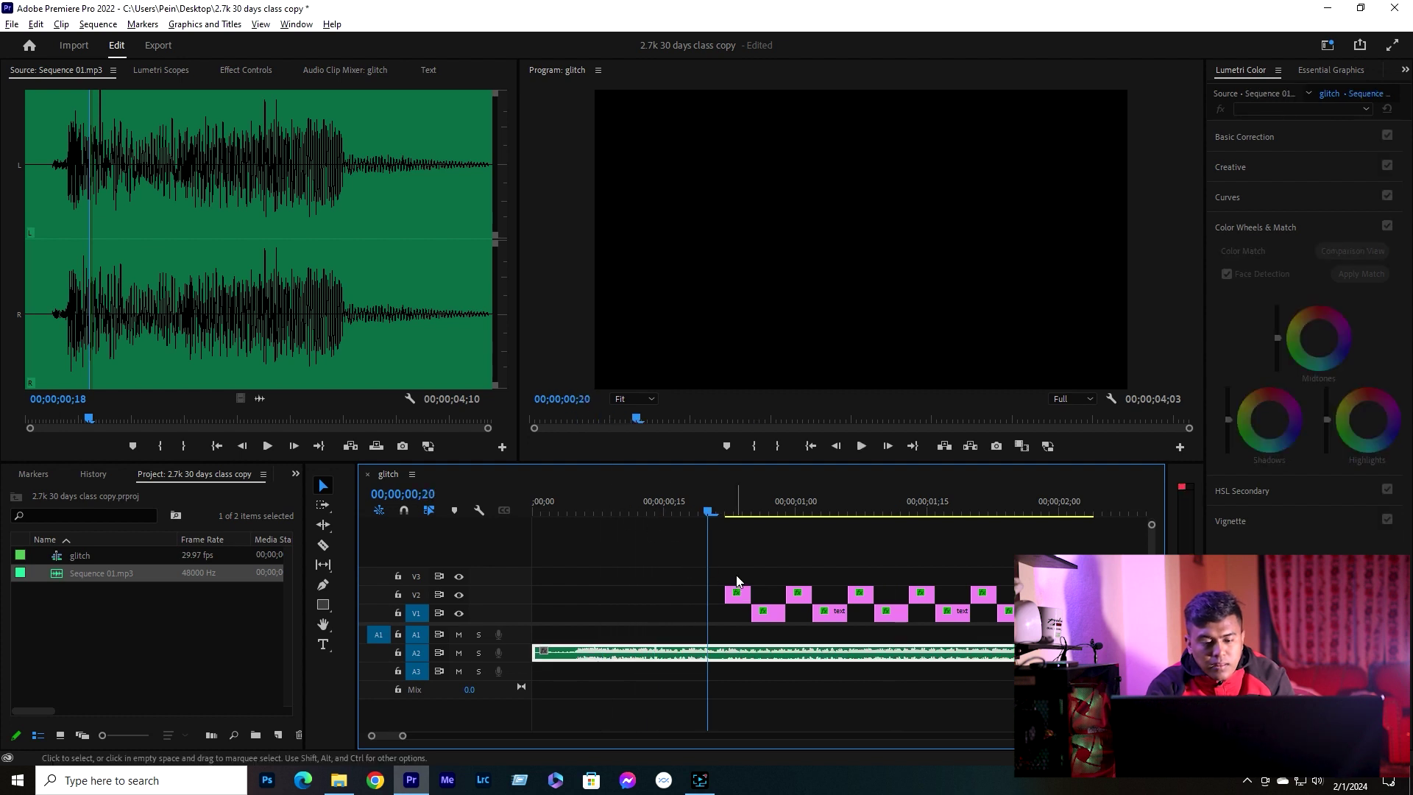
{"action": "left_click_drag", "start_coordinate": [736, 572], "coordinate": [1058, 628]}
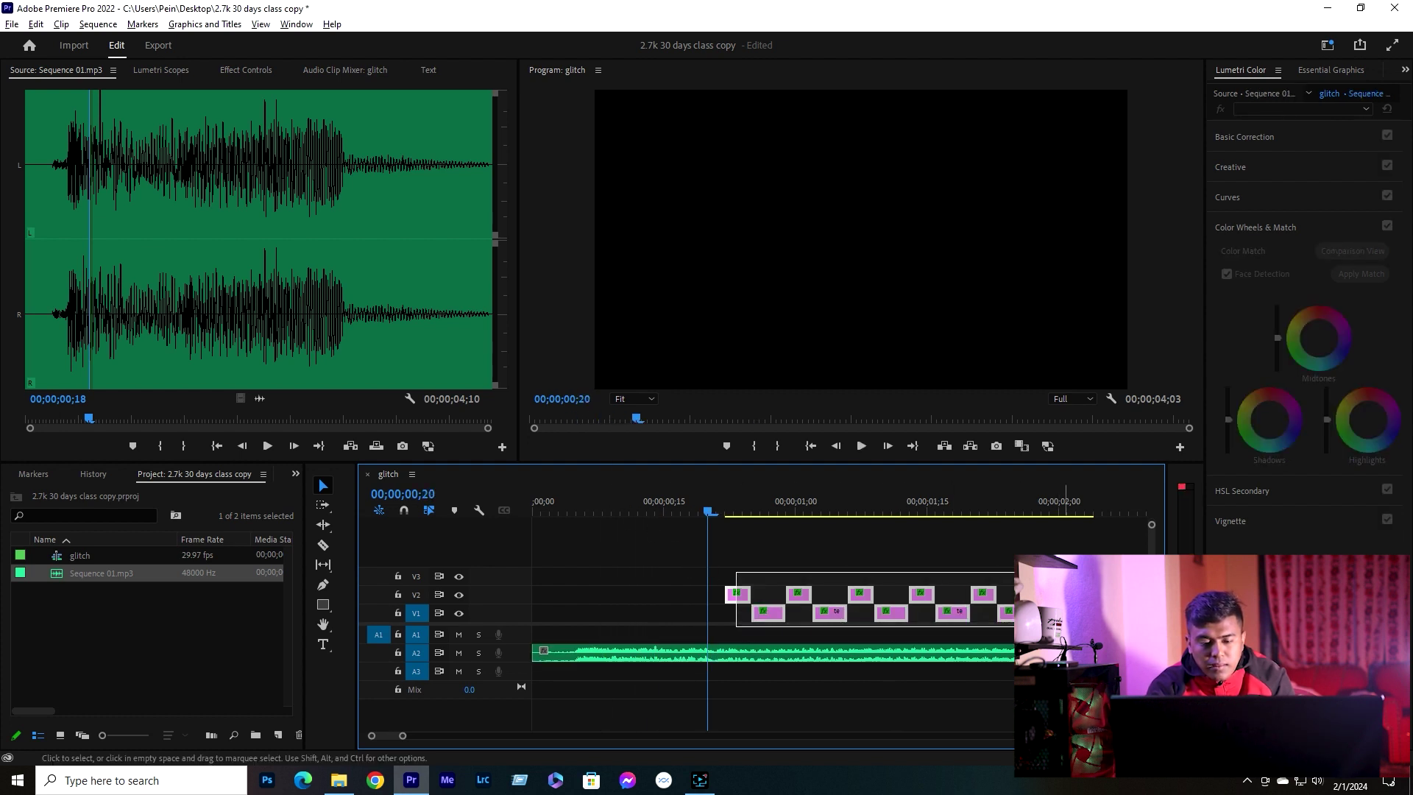
{"action": "left_click_drag", "start_coordinate": [750, 603], "coordinate": [729, 608]}
{"action": "left_click", "coordinate": [653, 513]}
{"action": "key", "text": "space"}
{"action": "key", "text": "space"}
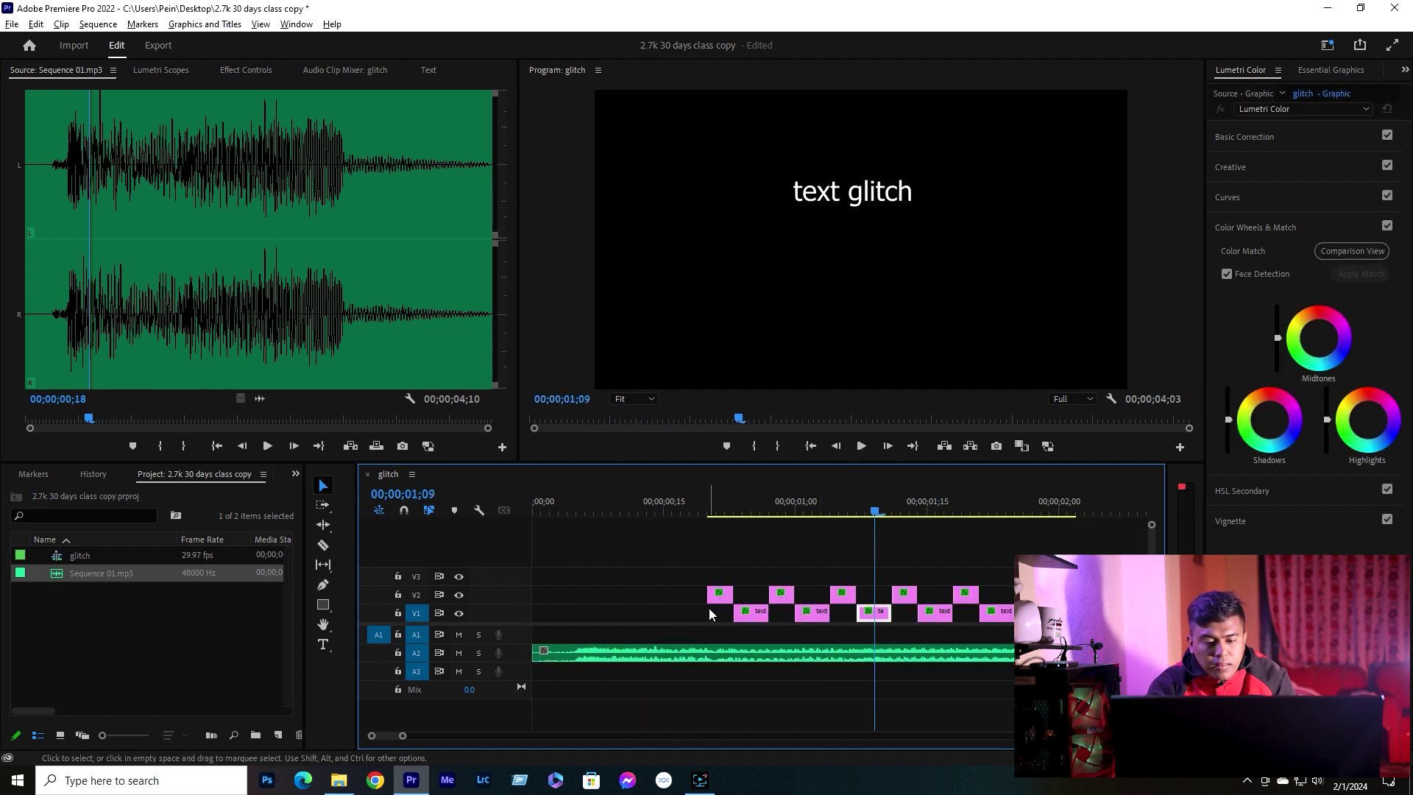
- Settle the glitch clips to begin around 00;00;01;05 and check playback
{"action": "left_click_drag", "start_coordinate": [725, 602], "coordinate": [698, 597]}
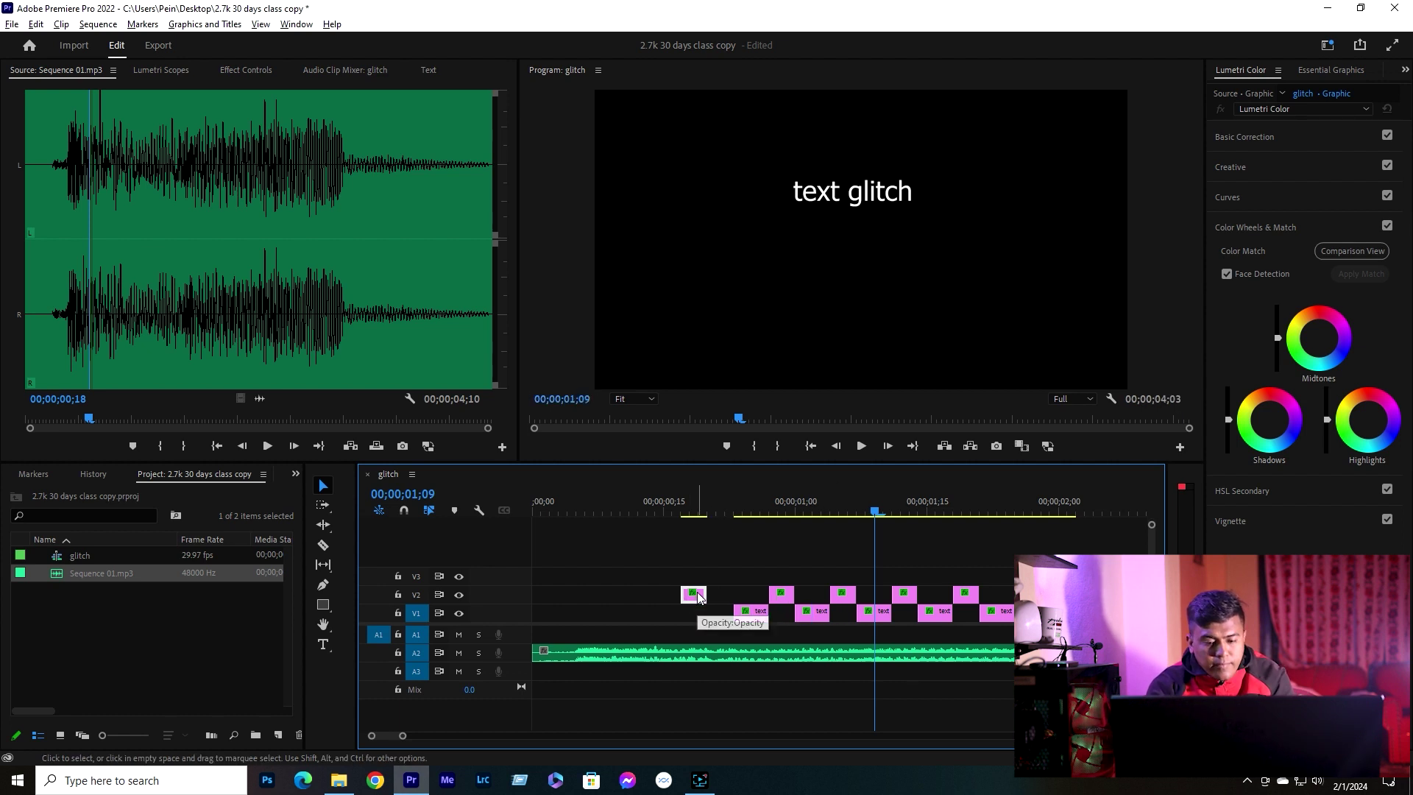
{"action": "key", "text": "ctrl+z"}
{"action": "left_click_drag", "start_coordinate": [685, 534], "coordinate": [950, 640]}
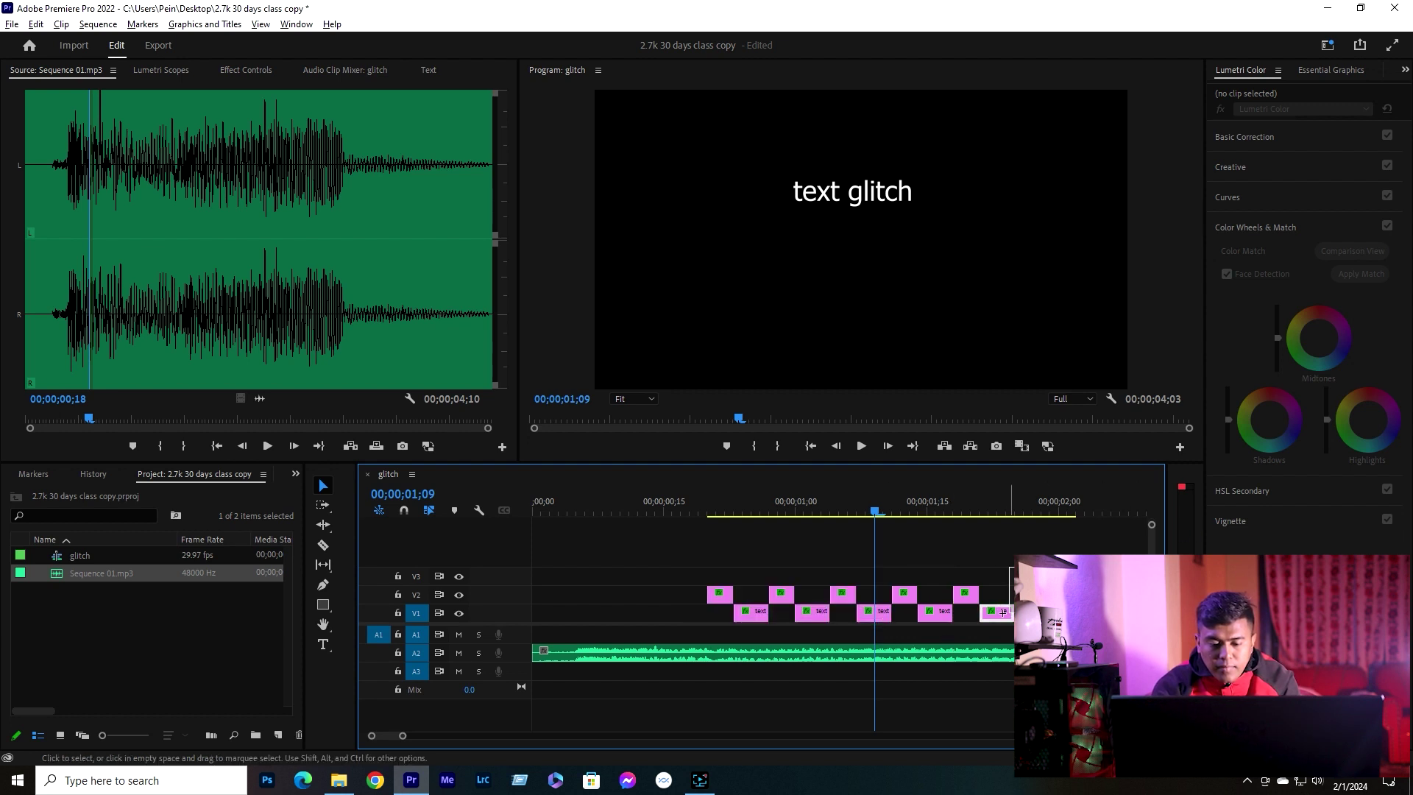
{"action": "mouse_move", "coordinate": [1003, 612]}
{"action": "left_mouse_down"}
{"action": "mouse_move", "coordinate": [725, 601]}
{"action": "mouse_move", "coordinate": [855, 612]}
{"action": "left_mouse_up"}
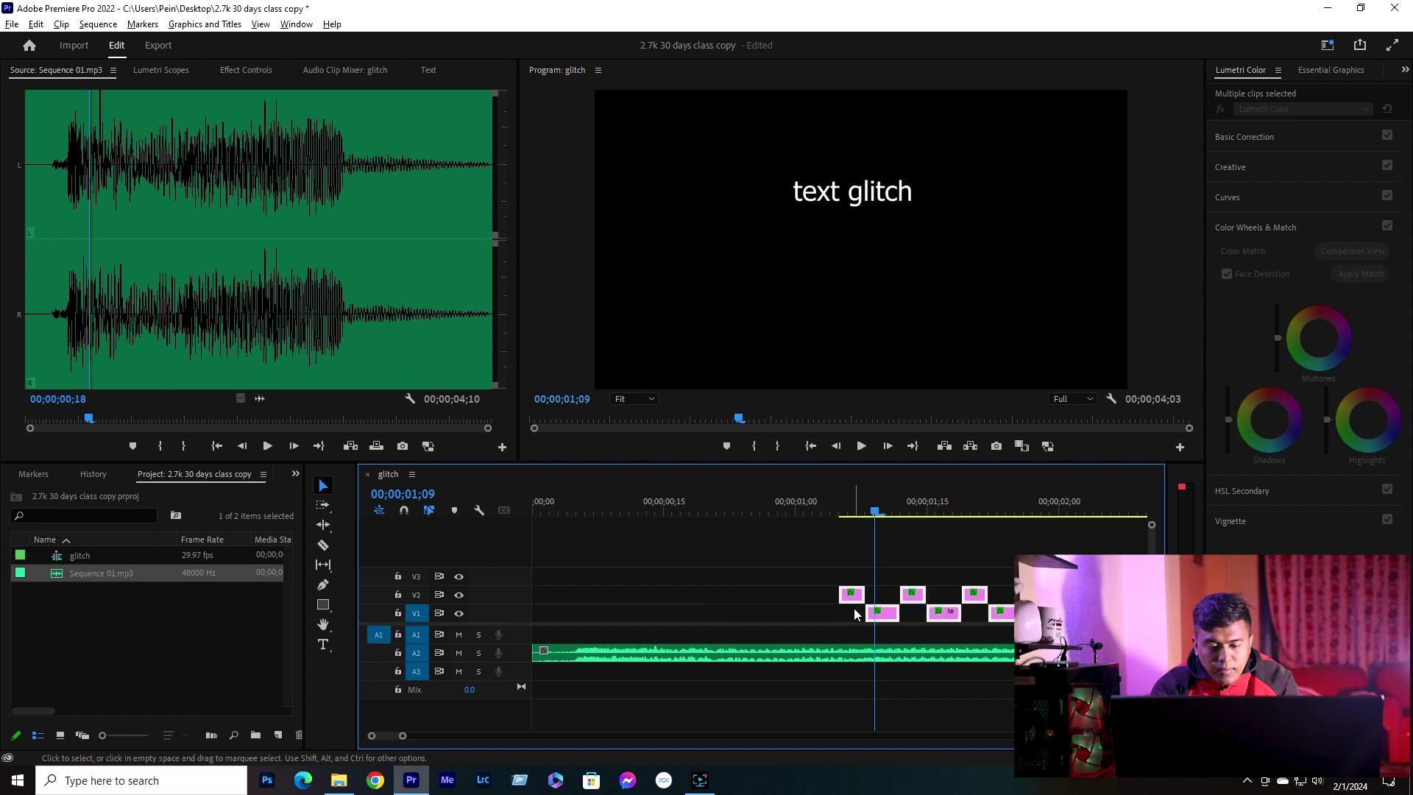
{"action": "left_click", "coordinate": [792, 506]}
{"action": "key", "text": "space"}
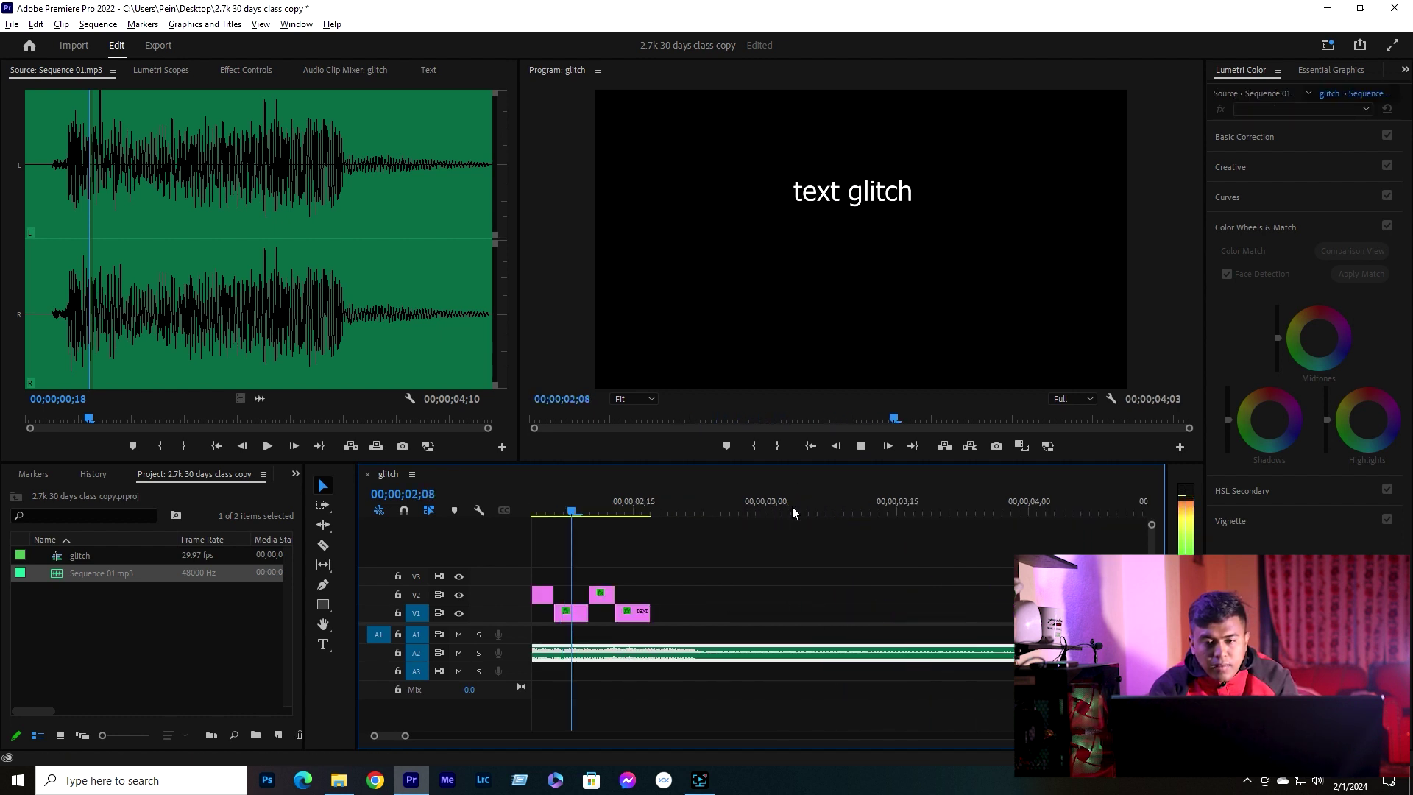
{"action": "key", "text": "space"}
{"action": "scroll", "coordinate": [736, 616], "scroll_direction": "up", "scroll_amount": 2}
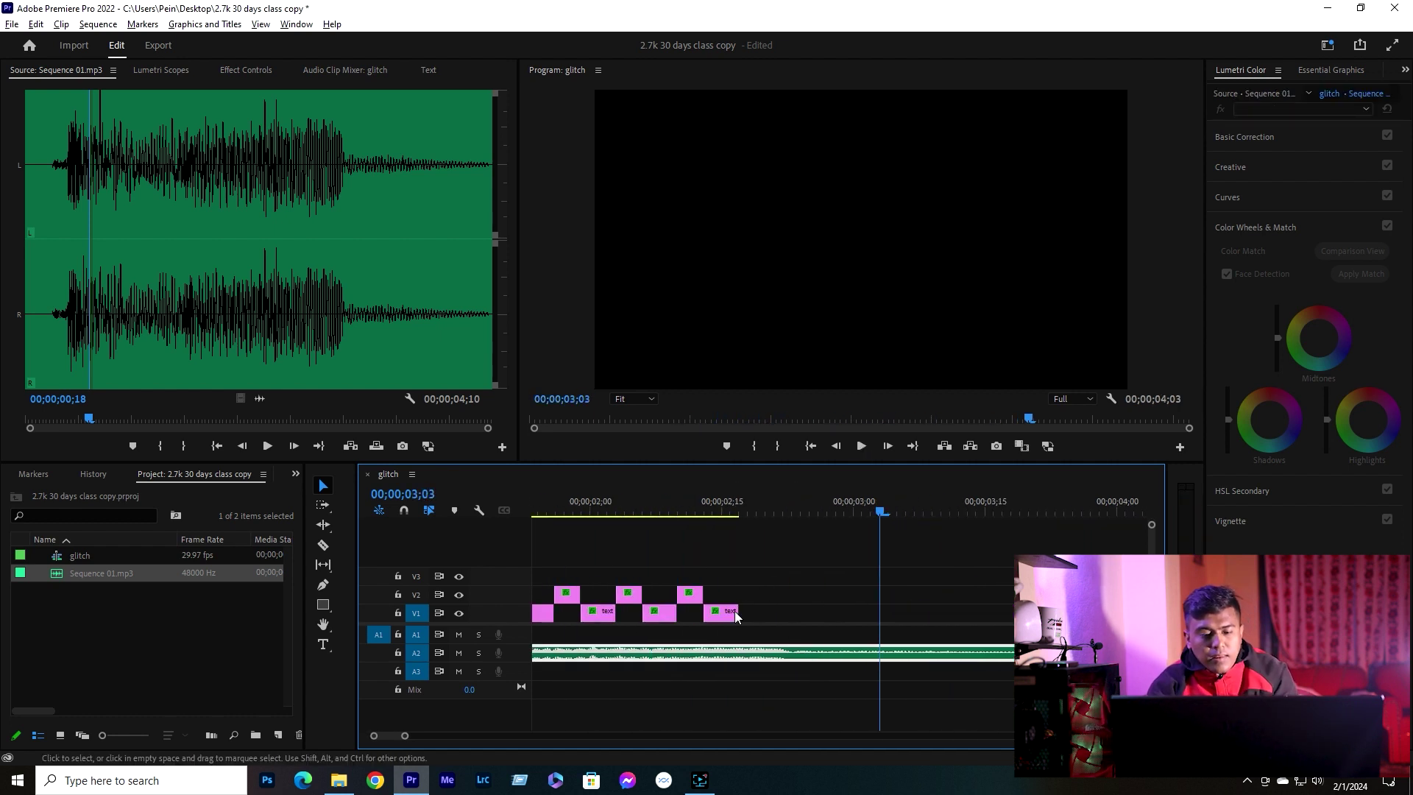
{"action": "scroll", "coordinate": [736, 616], "scroll_direction": "up", "scroll_amount": 8}
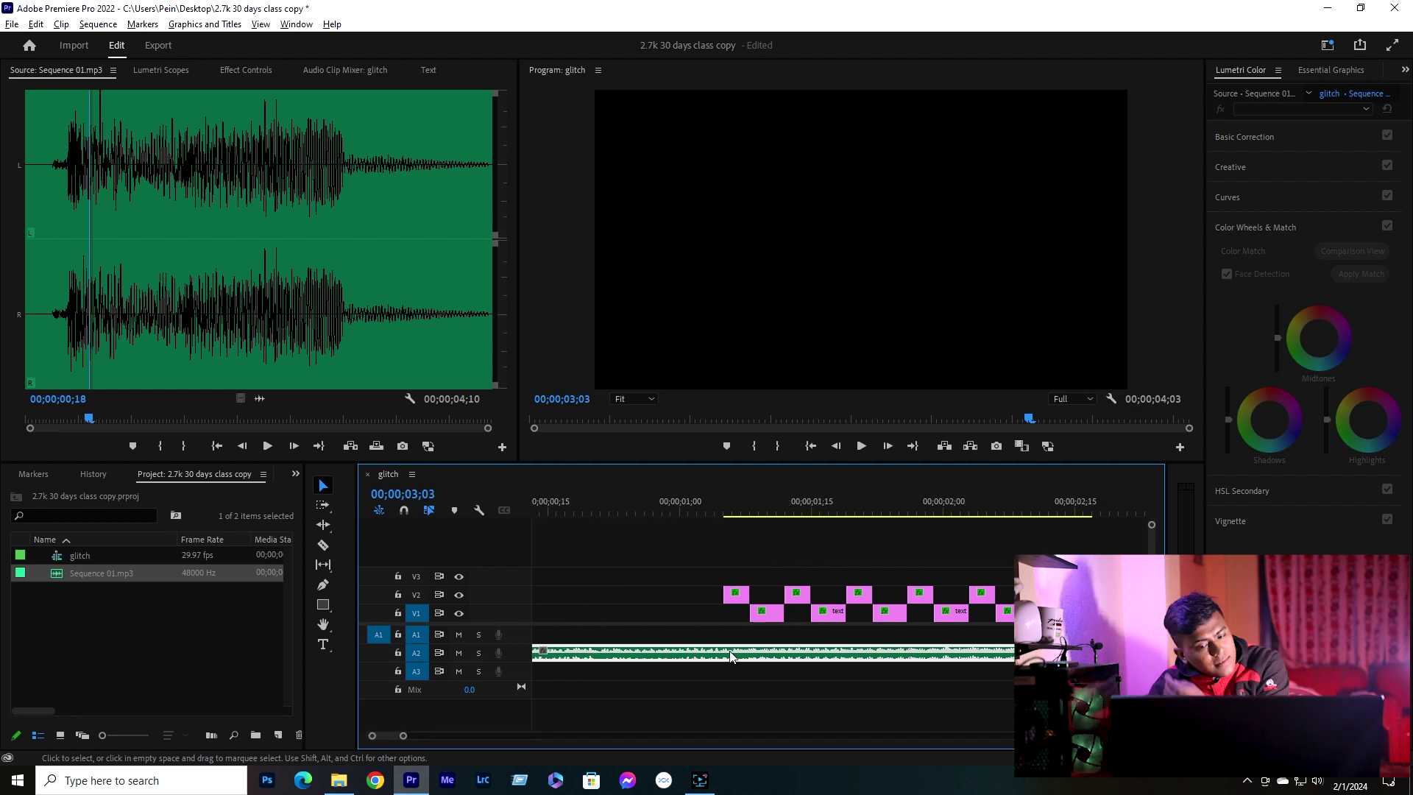
{"action": "left_click", "coordinate": [732, 600]}
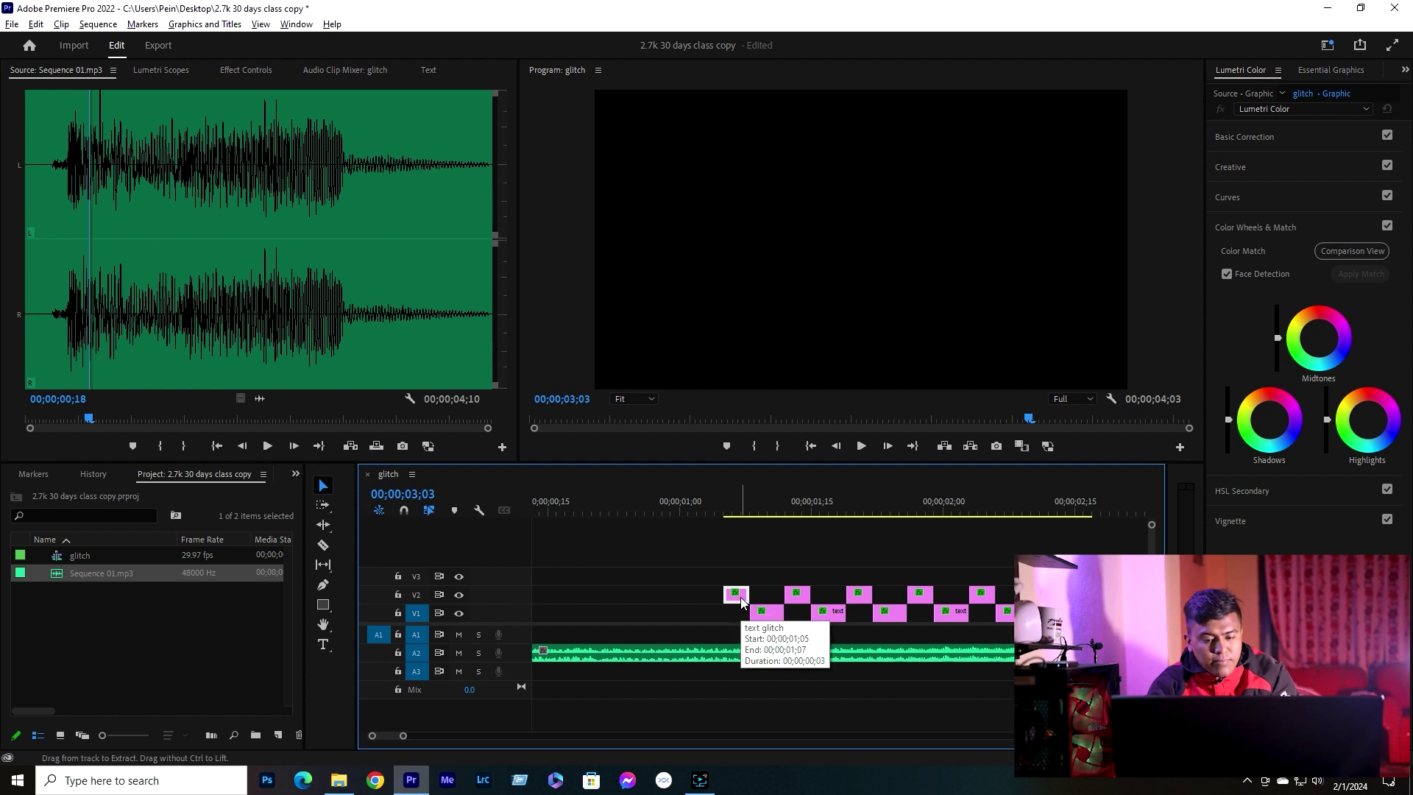
{"action": "left_click", "coordinate": [574, 514]}
- Save, then paste the title clip at 00;00;00;18 and lengthen it into the opening gap
{"action": "key", "text": "ctrl+s"}
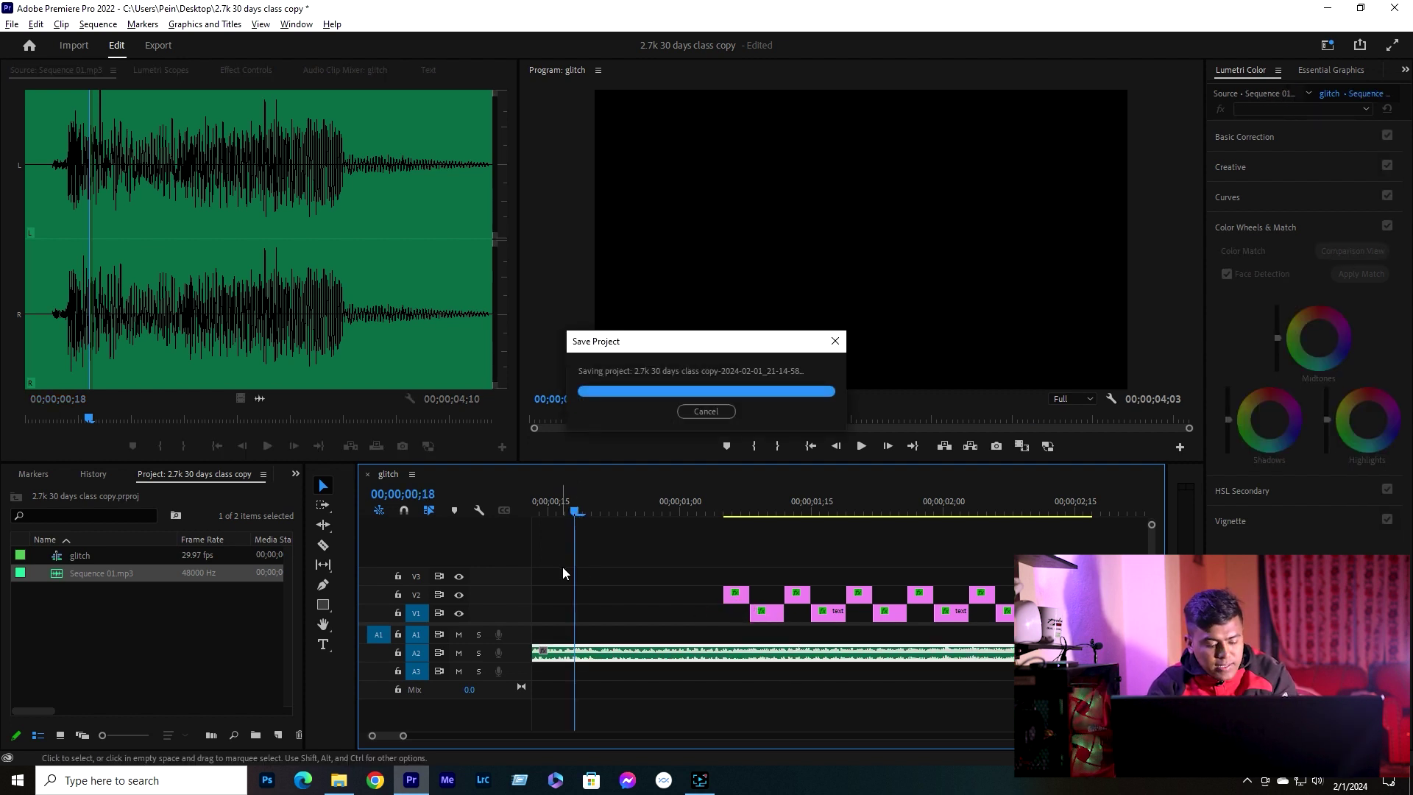
{"action": "key", "text": "ctrl+v"}
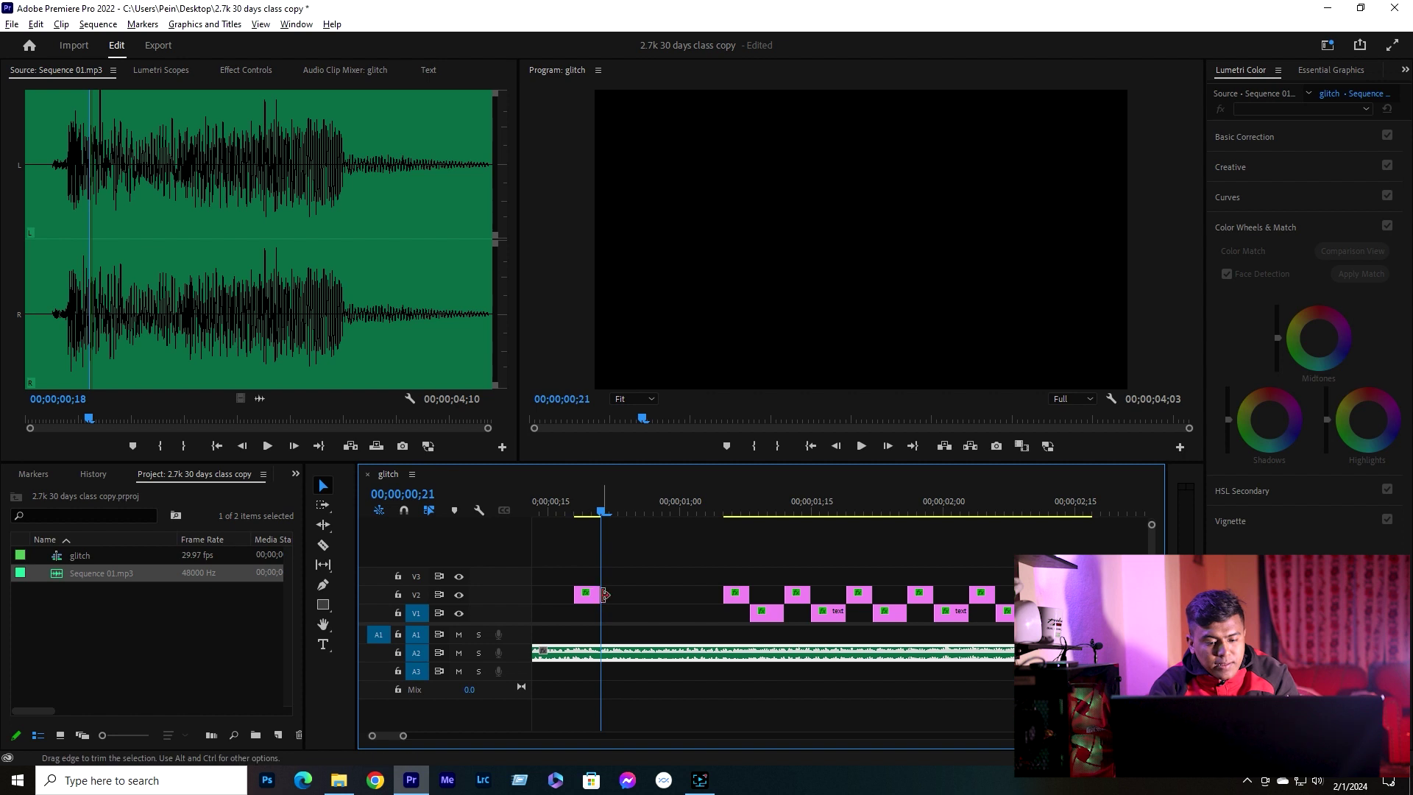
{"action": "left_click_drag", "start_coordinate": [598, 595], "coordinate": [713, 604]}
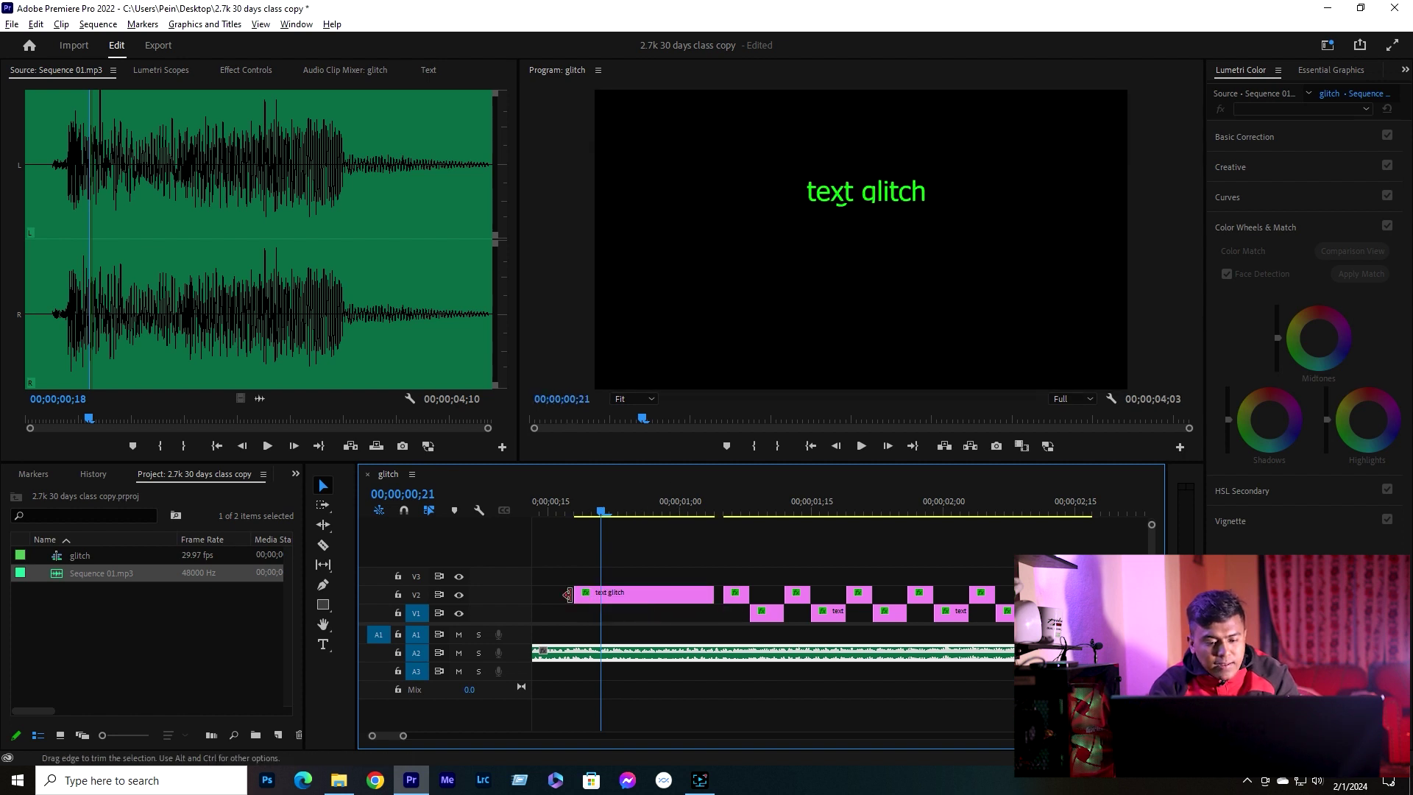
{"action": "left_click_drag", "start_coordinate": [572, 595], "coordinate": [488, 612]}
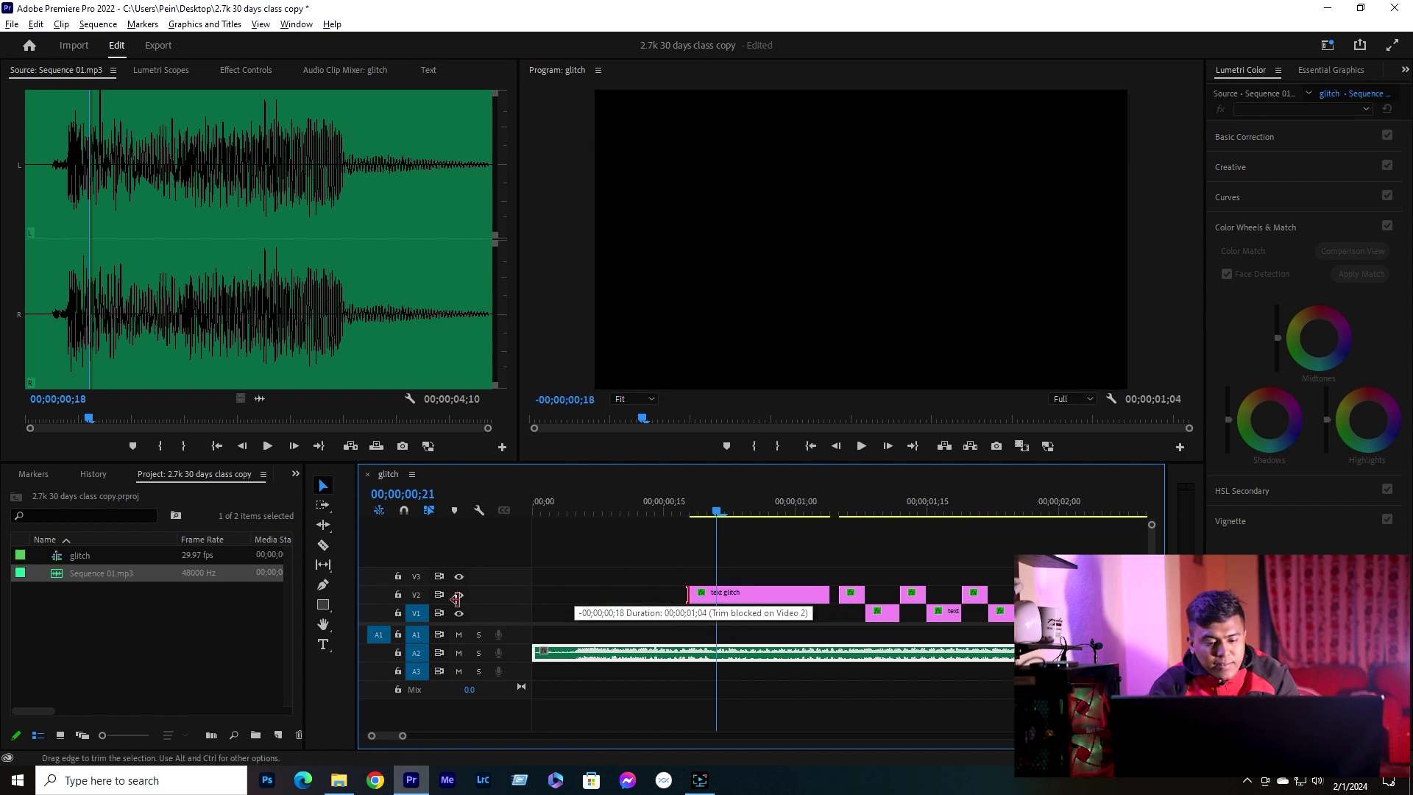
{"action": "left_click_drag", "start_coordinate": [583, 507], "coordinate": [784, 539]}
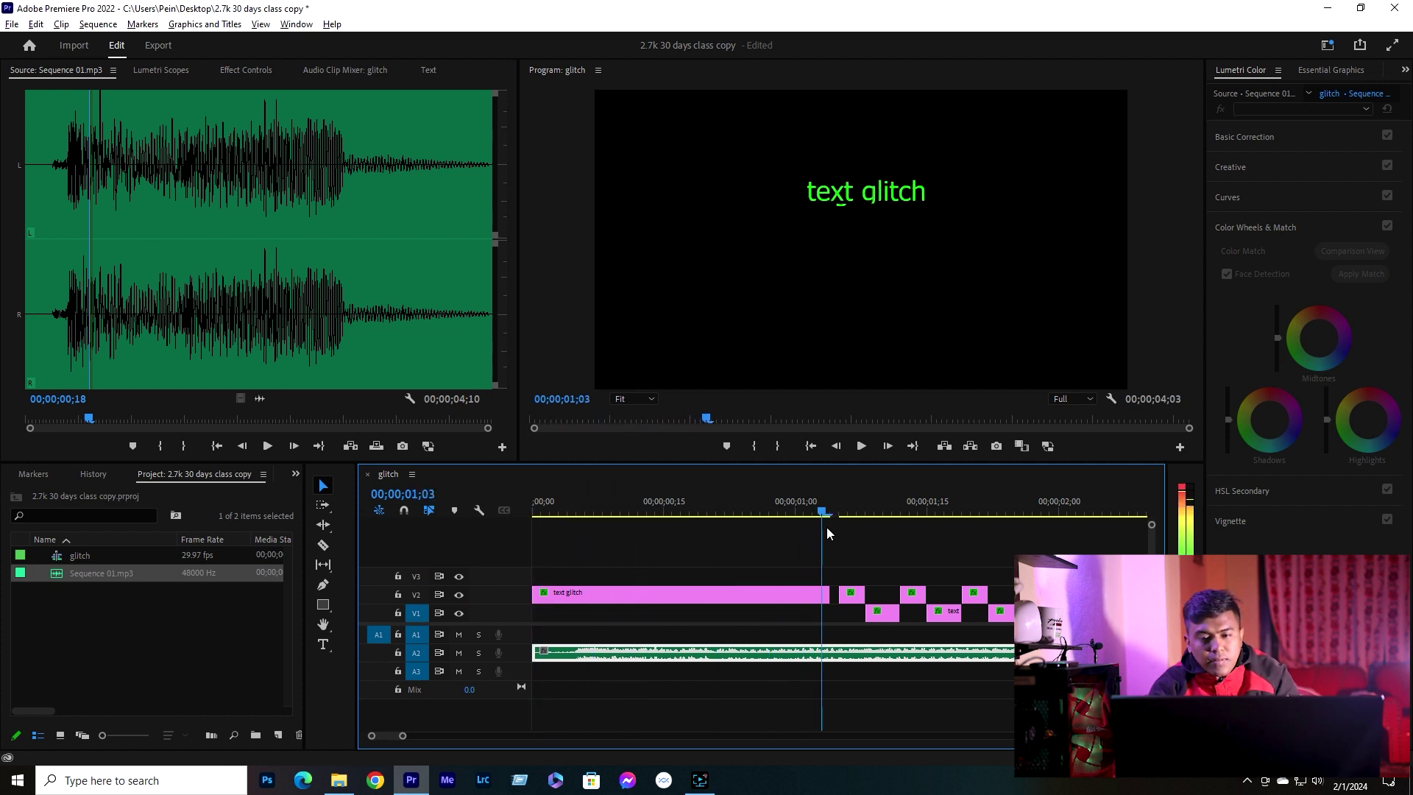
{"action": "left_click_drag", "start_coordinate": [784, 539], "coordinate": [639, 530]}
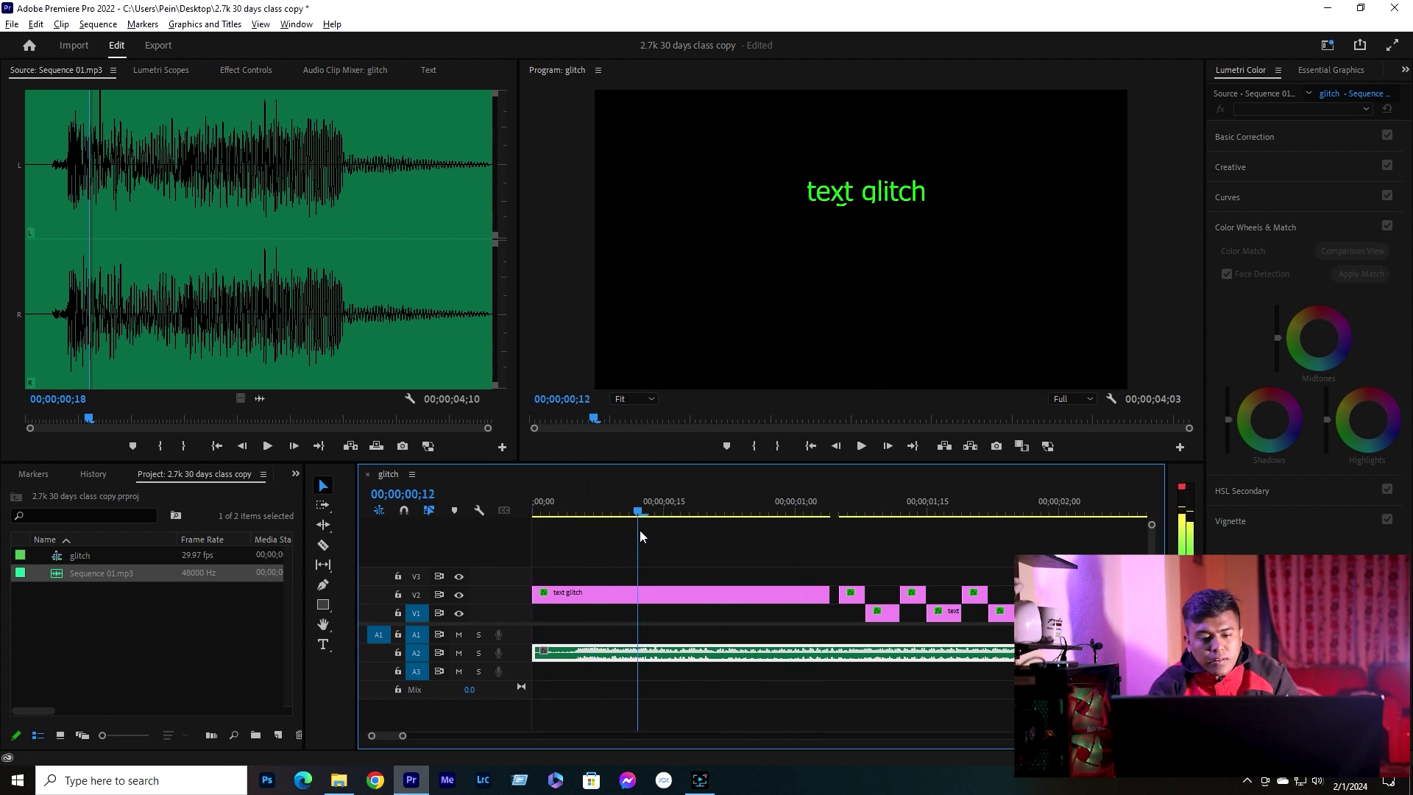
- Remove the title clip's Wave Warp and Color Balance attributes, leaving plain white text
{"action": "right_click", "coordinate": [681, 596]}
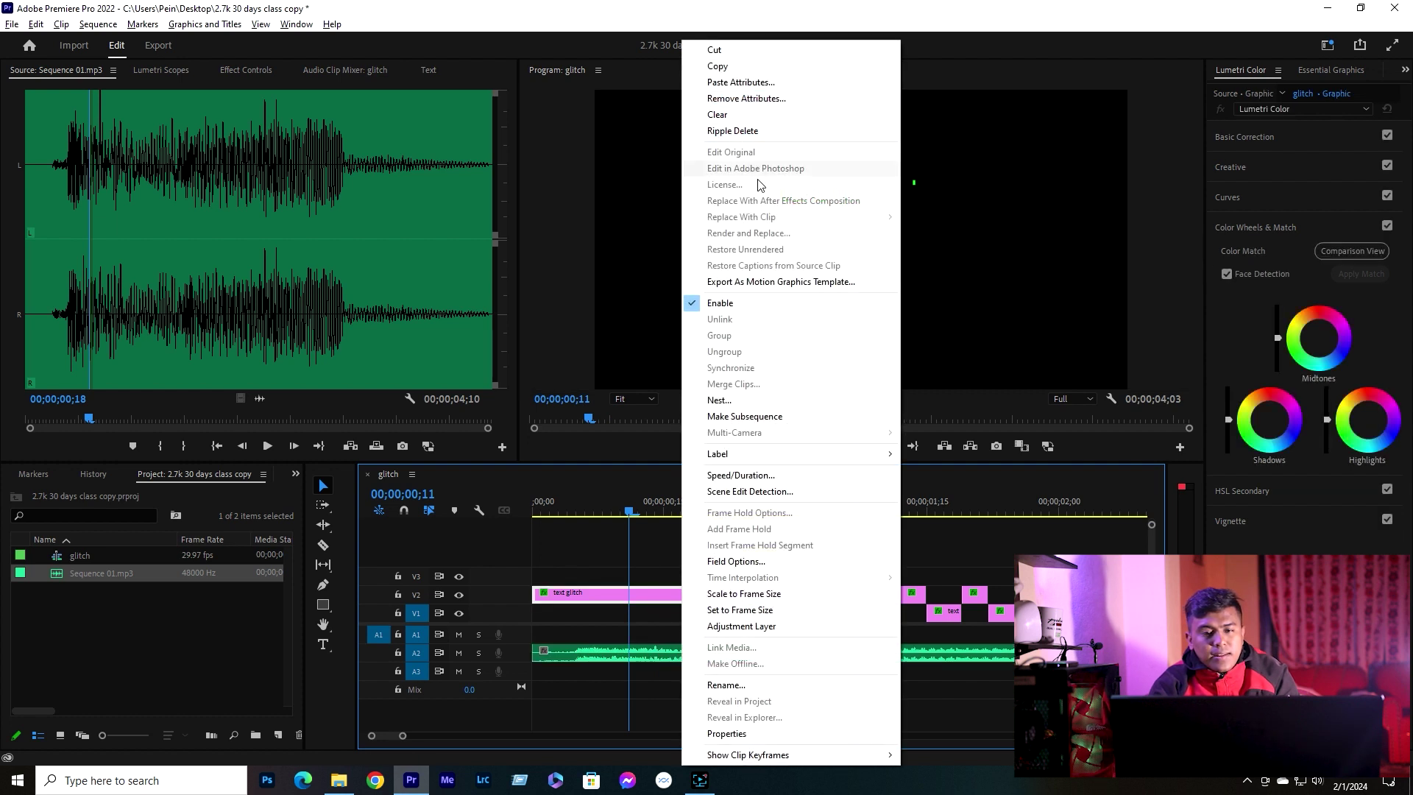
{"action": "left_click", "coordinate": [760, 98]}
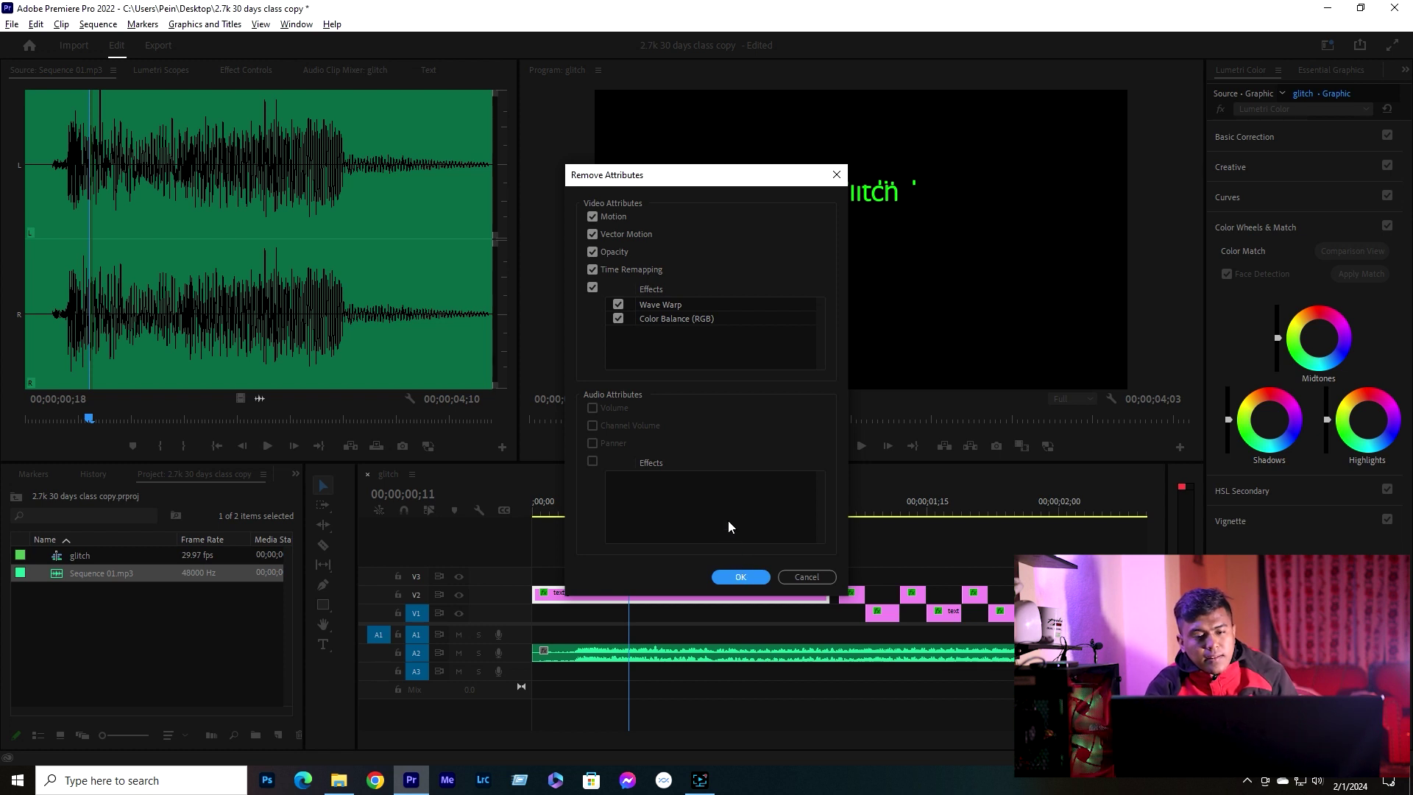
{"action": "left_click", "coordinate": [623, 308]}
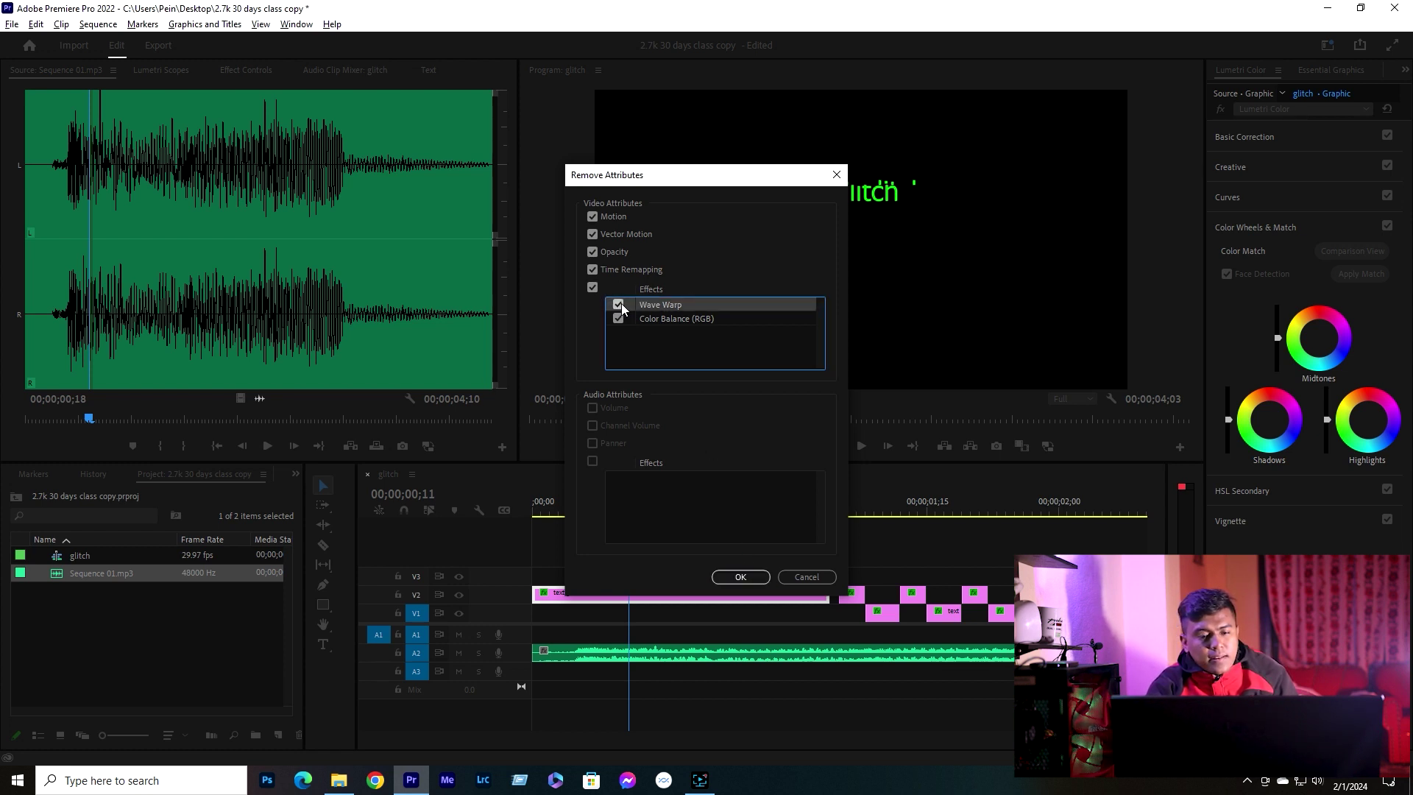
{"action": "left_click", "coordinate": [597, 268]}
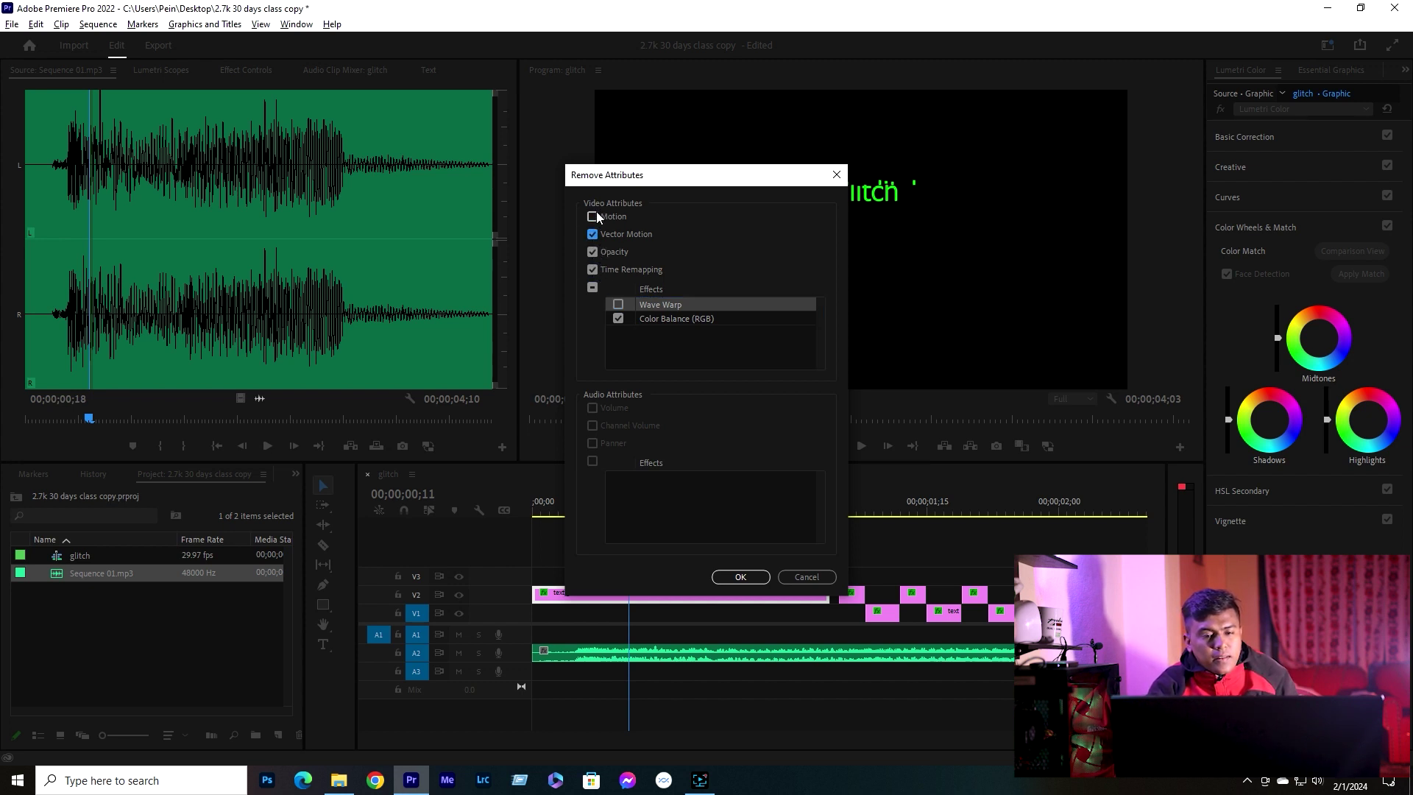
{"action": "left_click", "coordinate": [744, 576]}
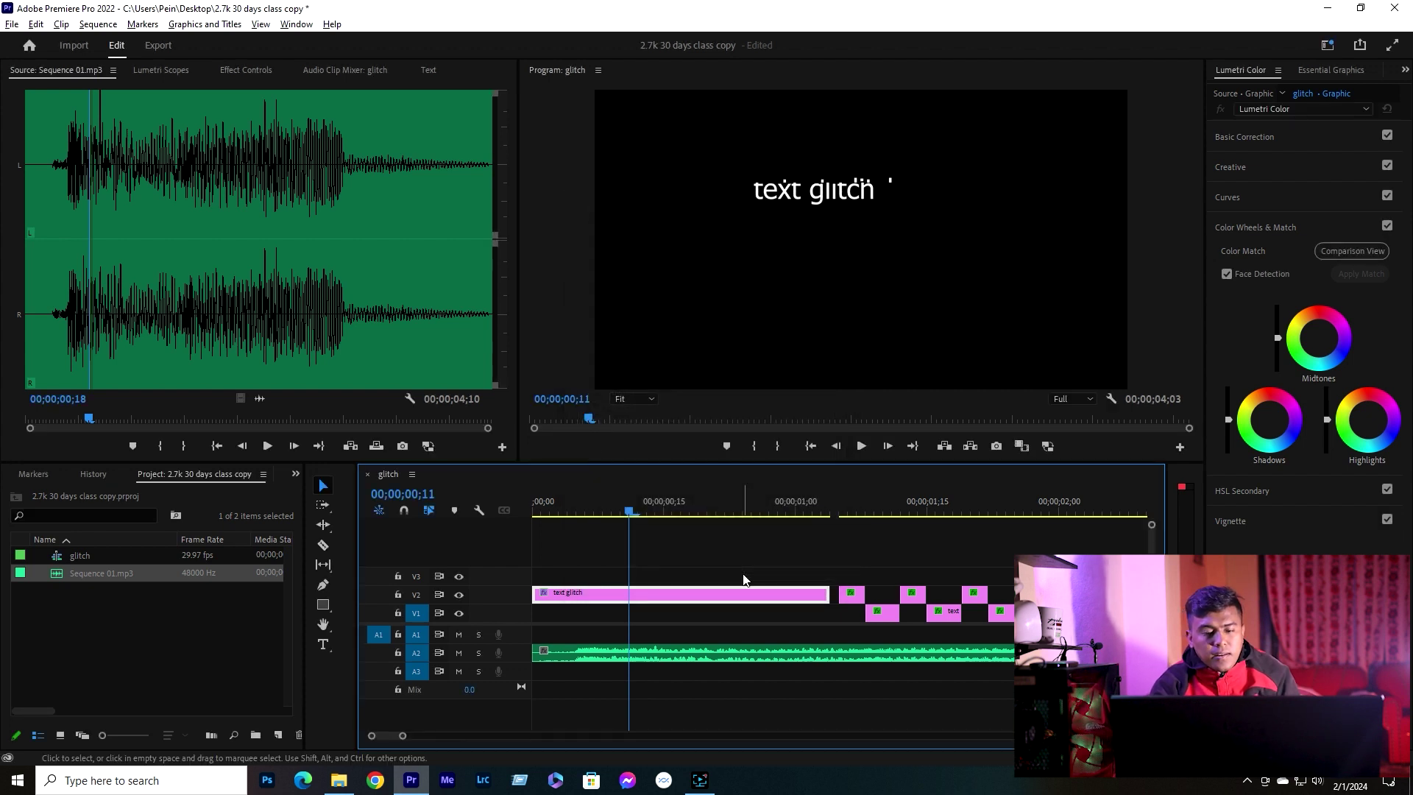
{"action": "right_click", "coordinate": [710, 607]}
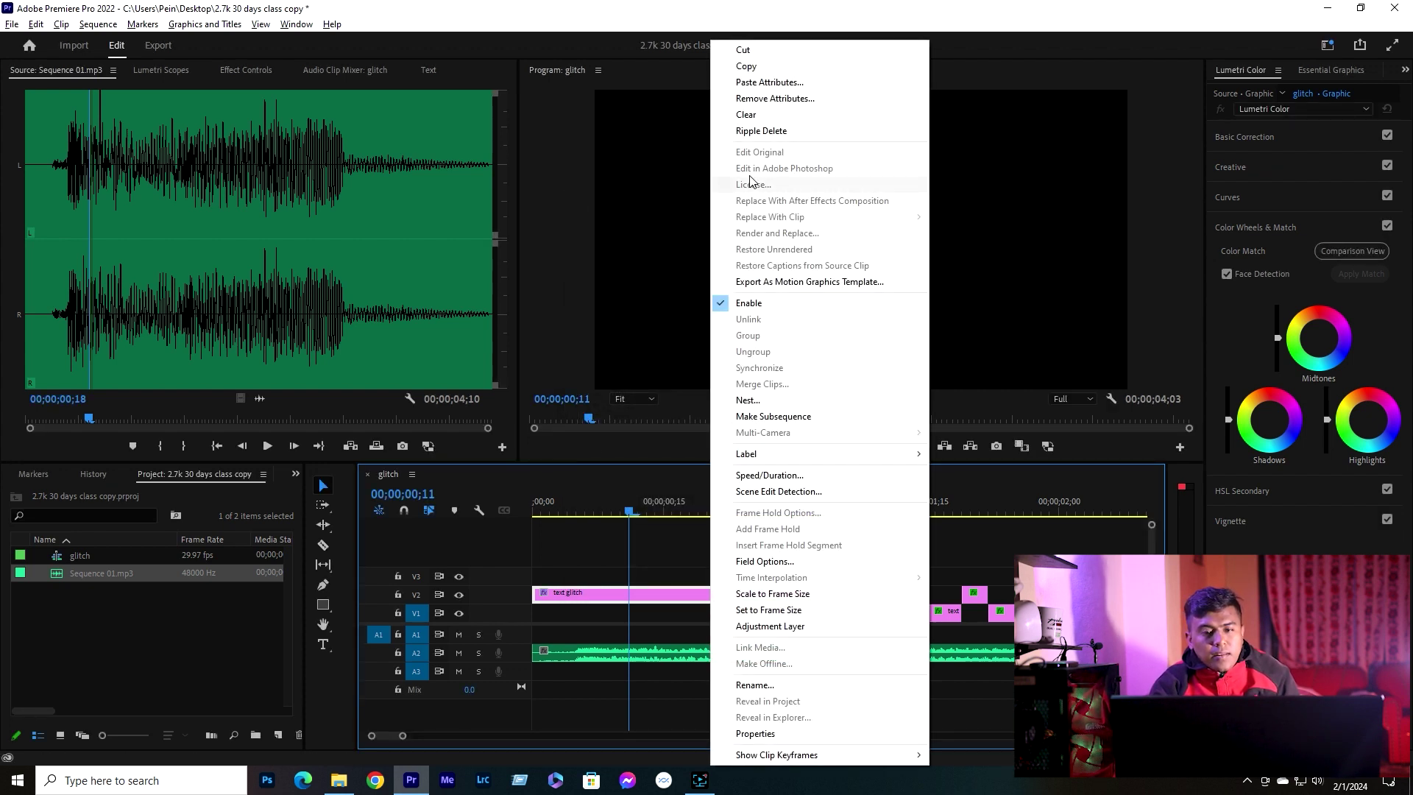
{"action": "left_click", "coordinate": [796, 99]}
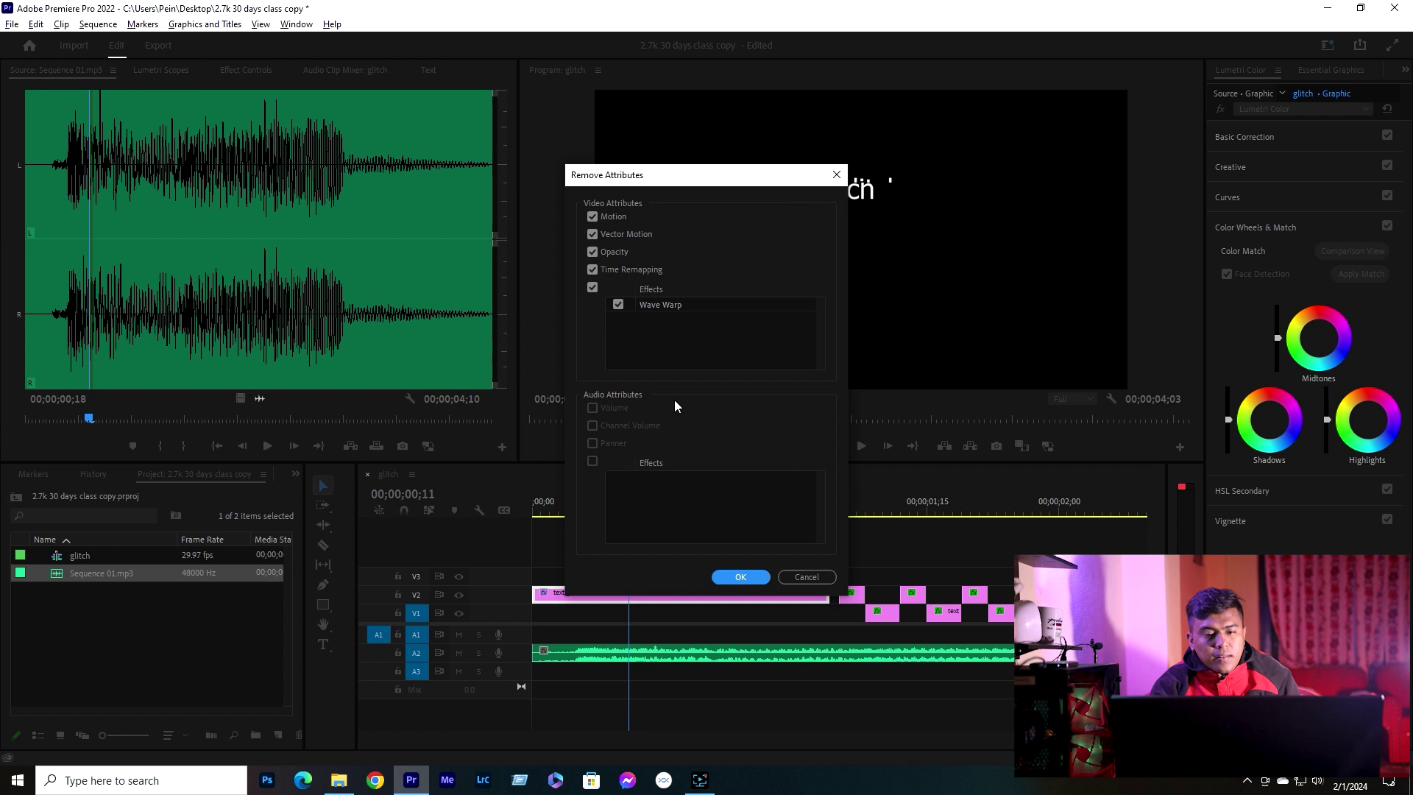
{"action": "left_click", "coordinate": [752, 577]}
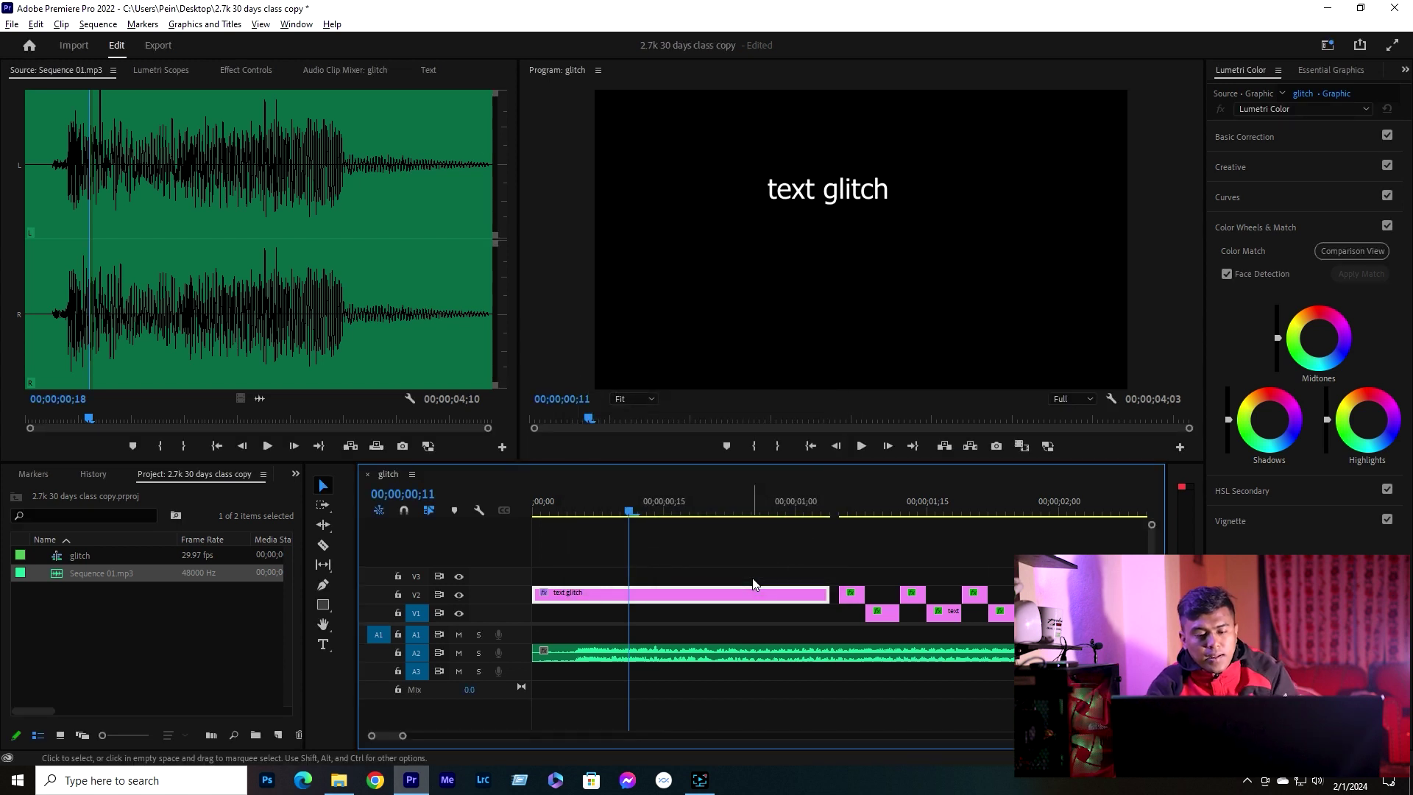
- Extend the white text glitch clip and preview the title
{"action": "left_click_drag", "start_coordinate": [828, 594], "coordinate": [837, 594]}
{"action": "left_click_drag", "start_coordinate": [708, 504], "coordinate": [403, 502]}
{"action": "key", "text": "space"}
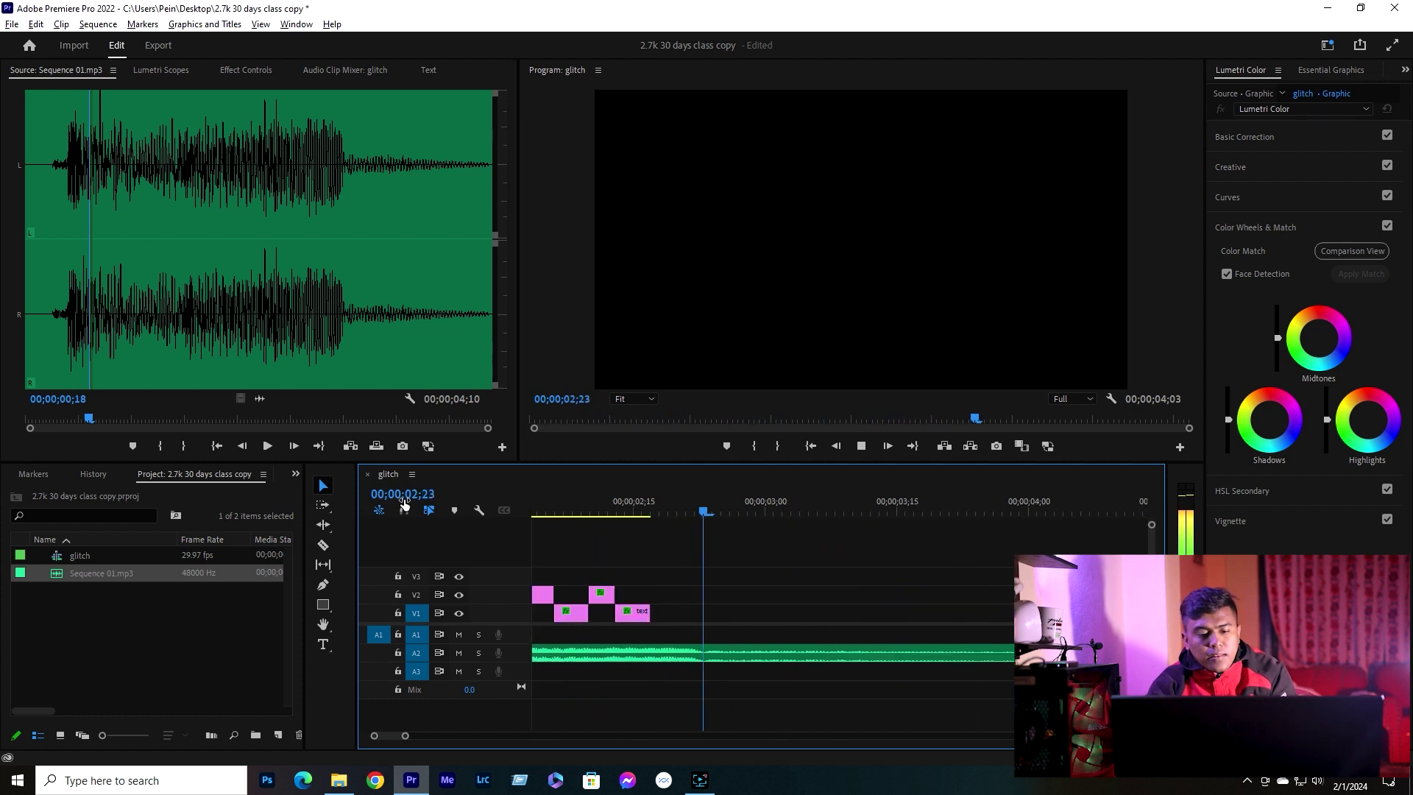
- Stop playback, return to the sequence start, and select the 'text glitch' title in the preview
{"action": "left_click", "coordinate": [724, 568]}
{"action": "scroll", "coordinate": [724, 572], "scroll_direction": "up", "scroll_amount": 3}
{"action": "scroll", "coordinate": [724, 573], "scroll_direction": "up", "scroll_amount": 2}
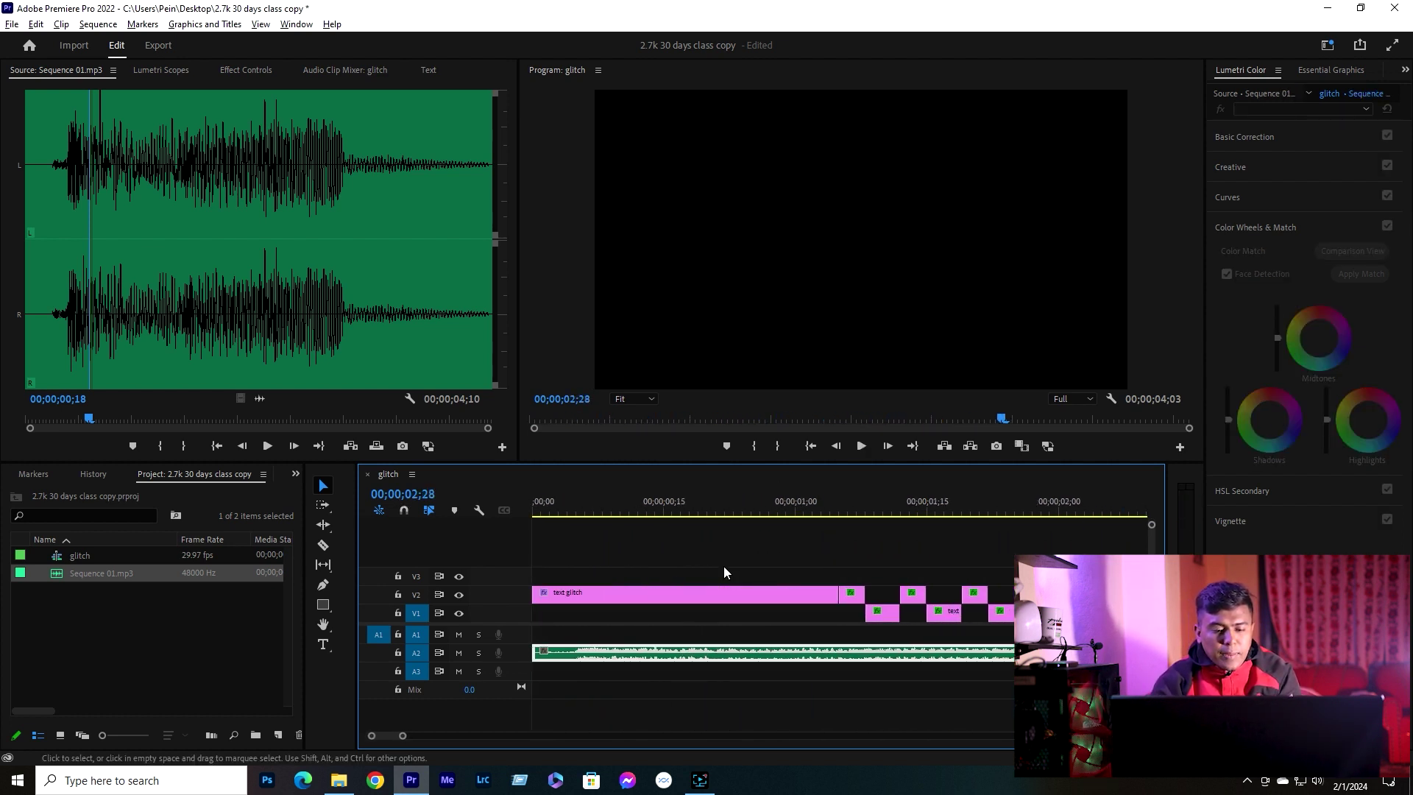
{"action": "left_click", "coordinate": [537, 505]}
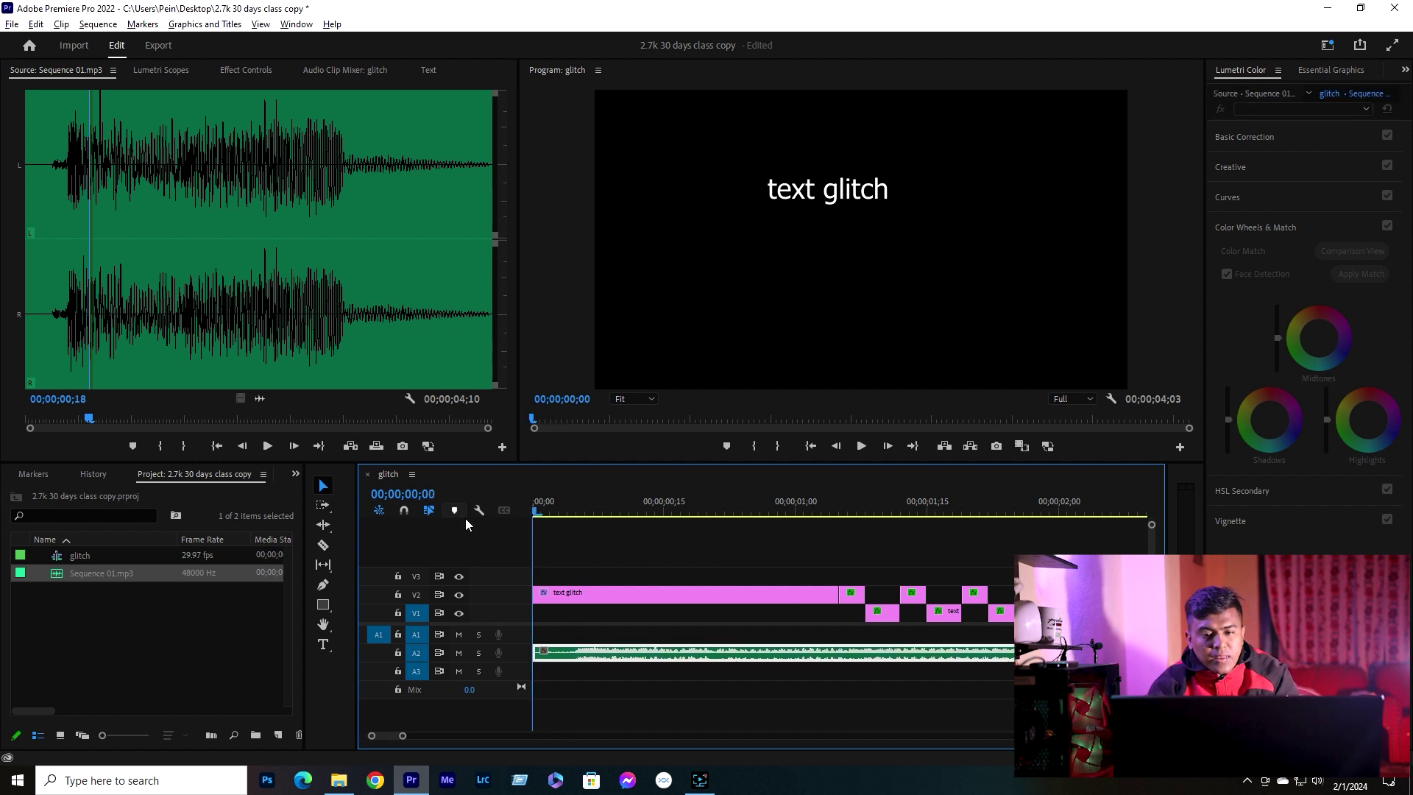
{"action": "left_click", "coordinate": [808, 186]}
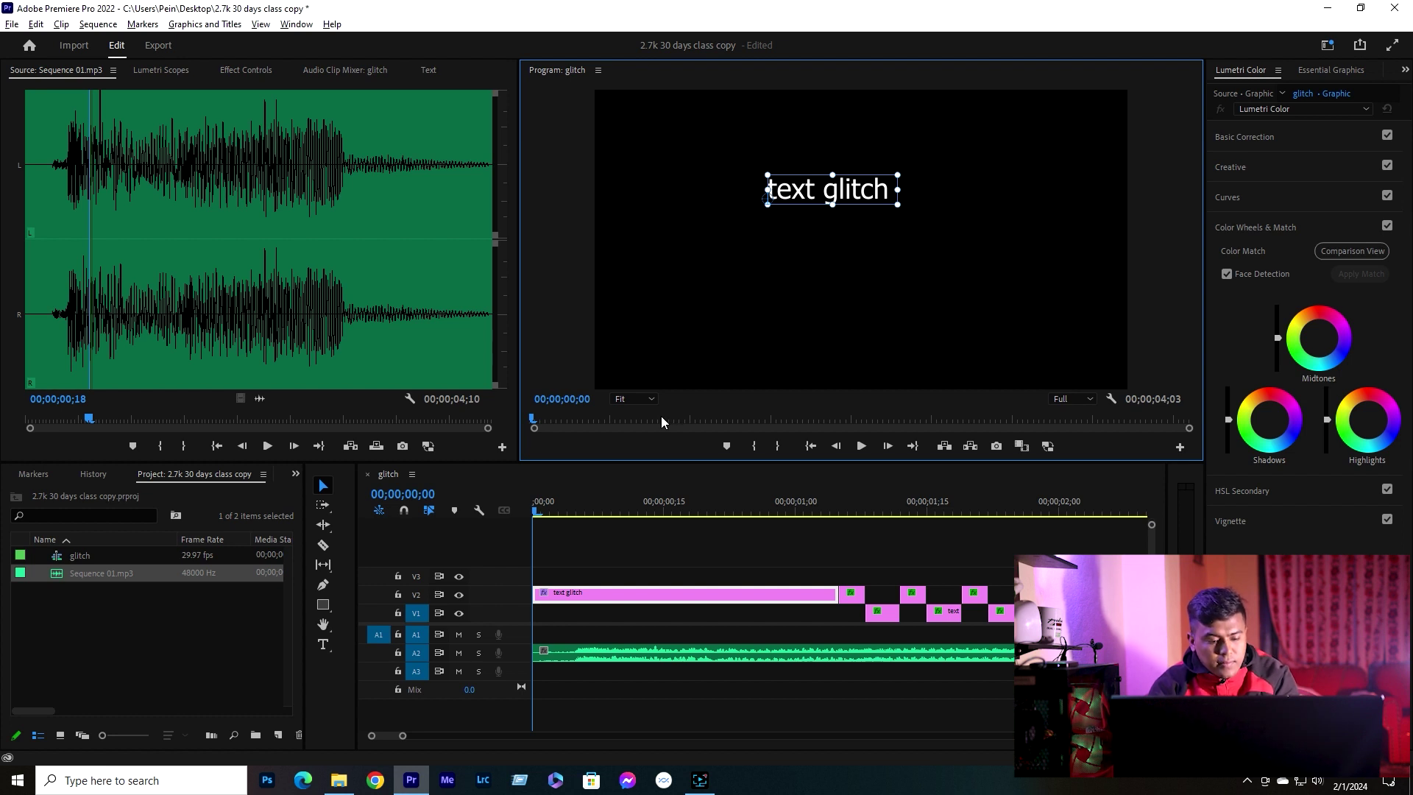
- Replace the title's lowercase t with a capital T and delete the lowercase g of glitch
{"action": "left_click", "coordinate": [322, 644]}
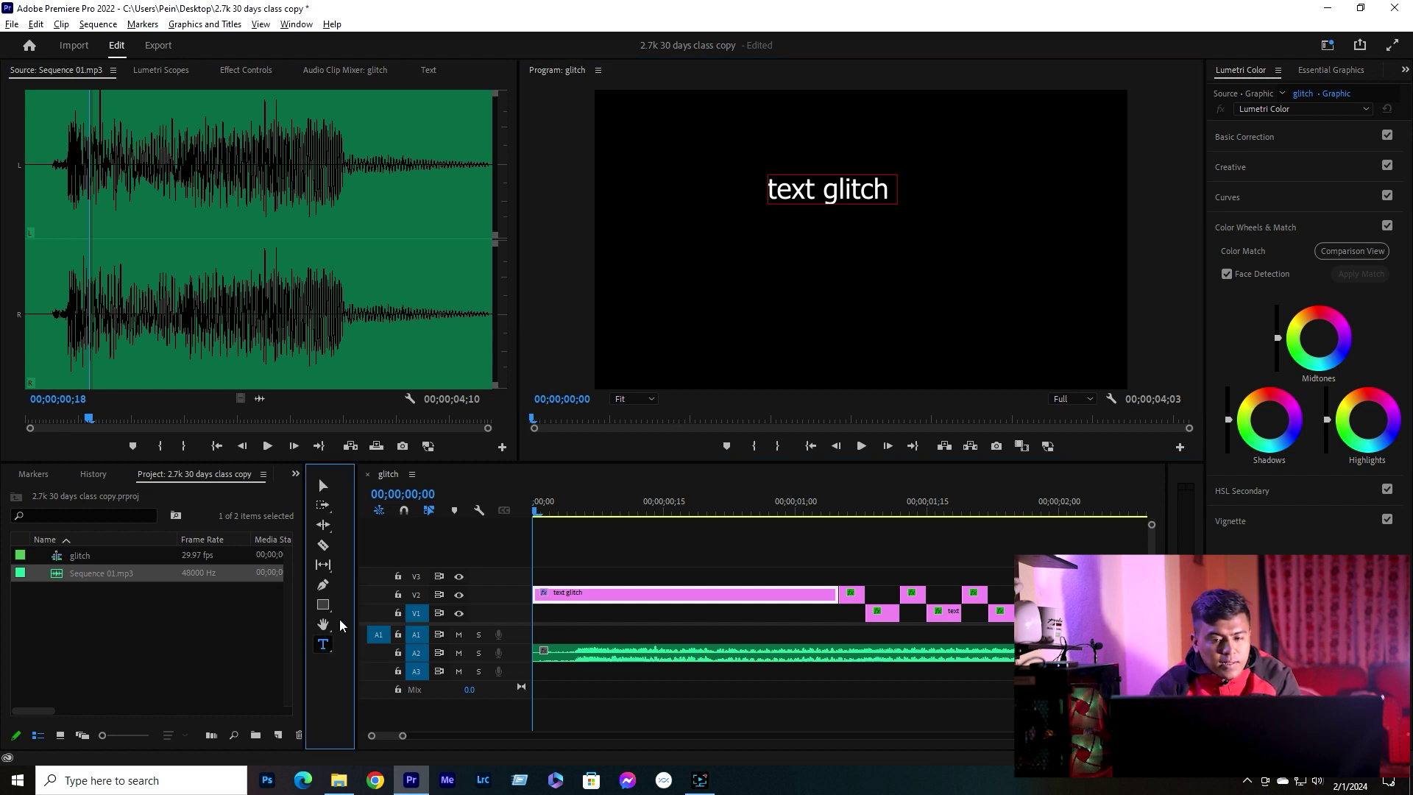
{"action": "left_click", "coordinate": [780, 188]}
{"action": "key", "text": "BackSpace"}
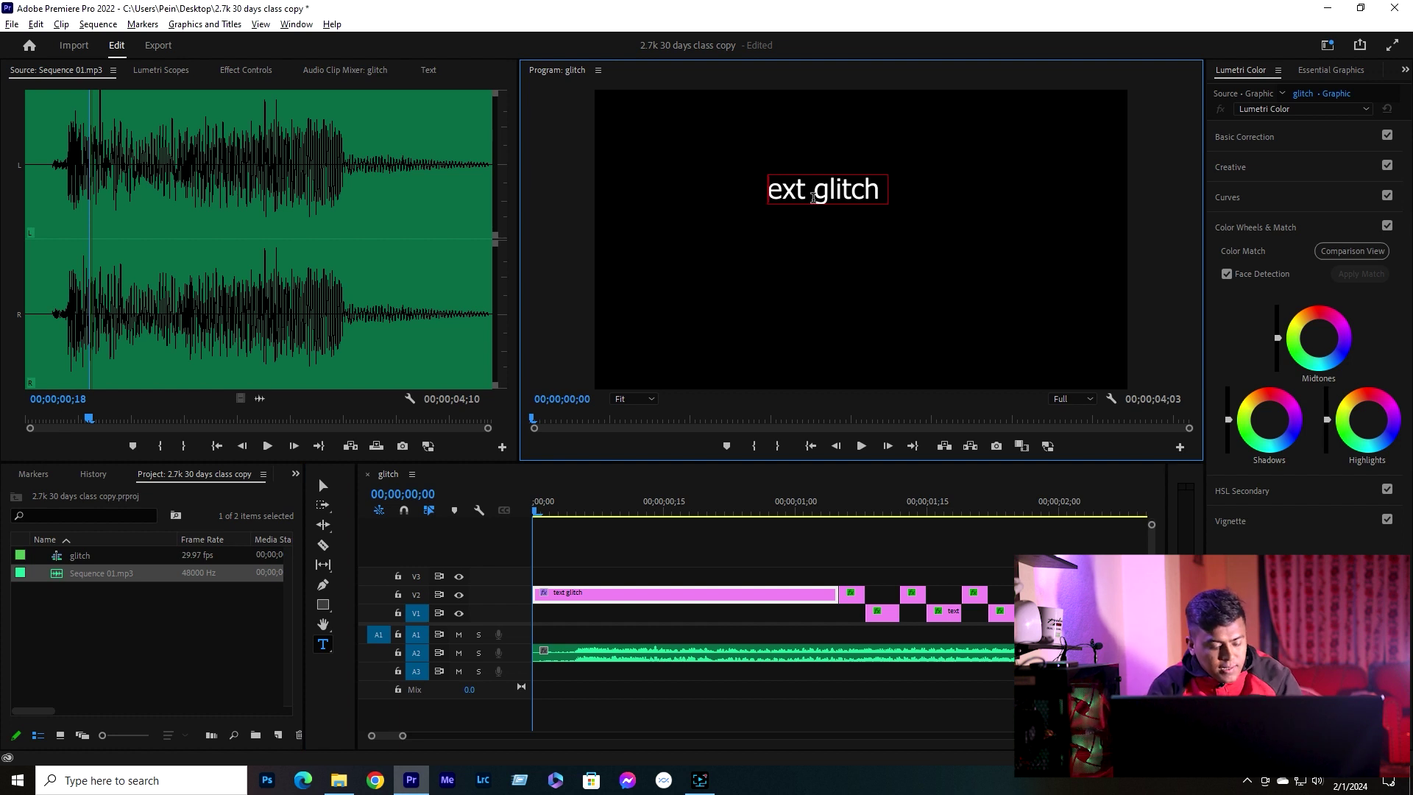
{"action": "type", "text": "T"}
{"action": "left_click", "coordinate": [839, 181]}
{"action": "key", "text": "BackSpace"}
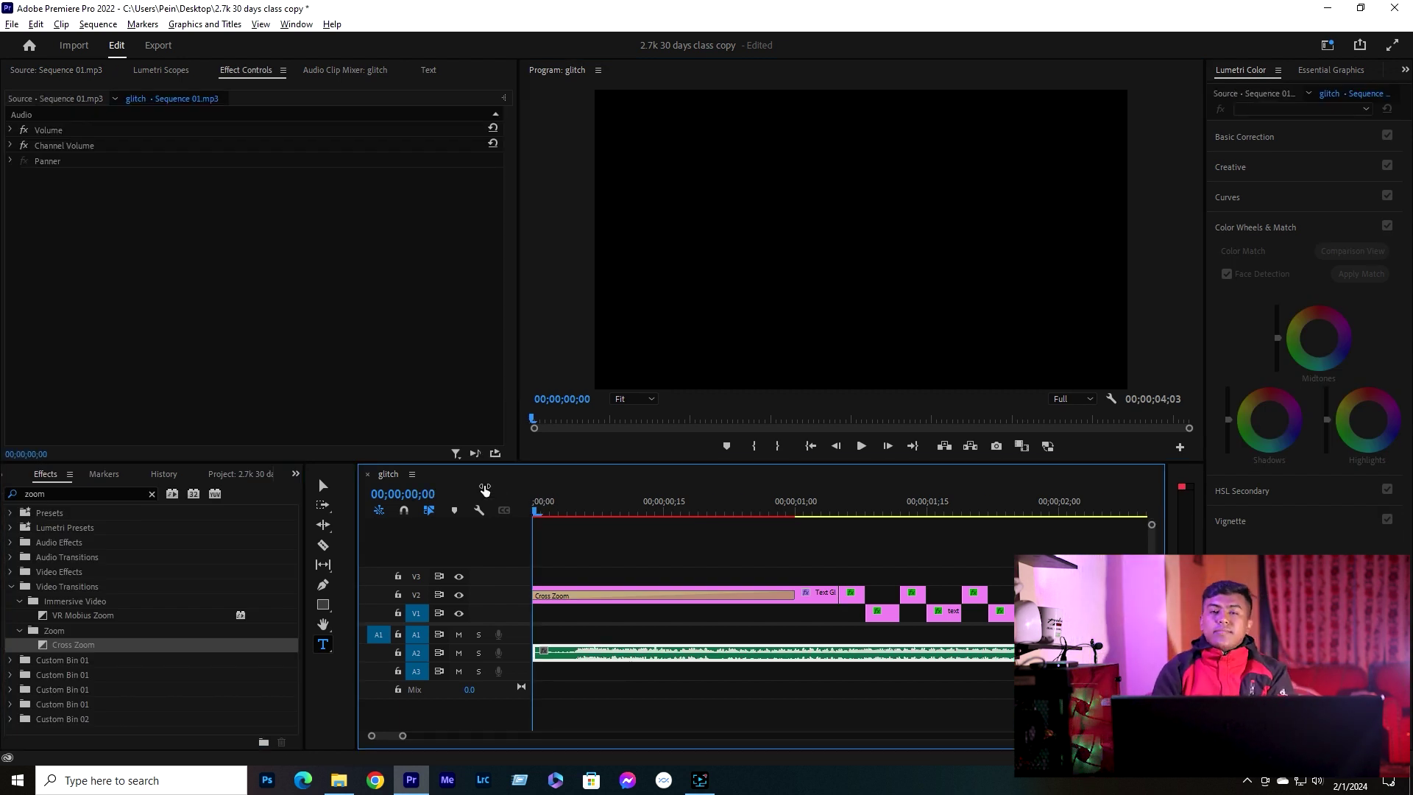
- Trim the title's Cross Zoom transition to 15 frames (00;00;00;15) and replay from the start
{"action": "key", "text": "space"}
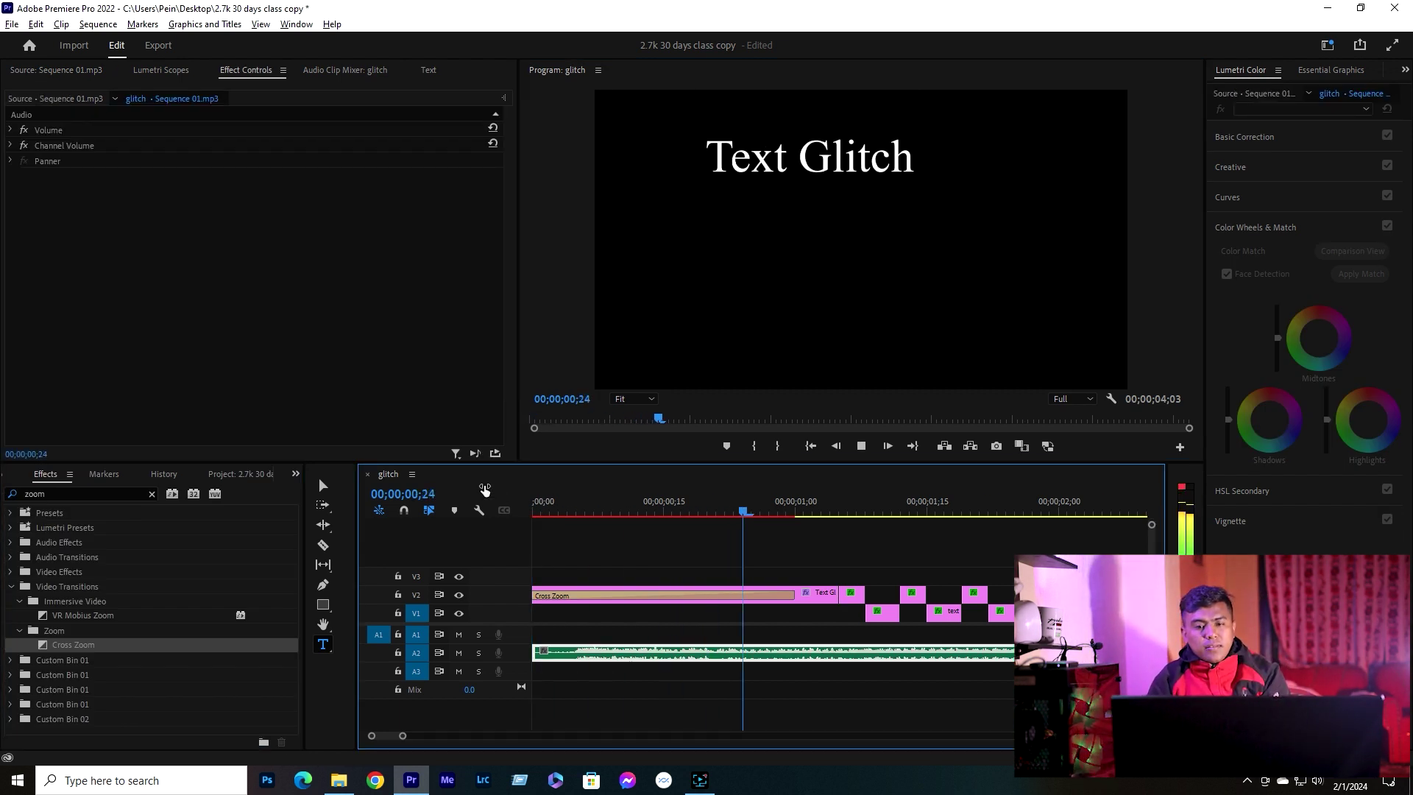
{"action": "key", "text": "space"}
{"action": "scroll", "coordinate": [531, 615], "scroll_direction": "up", "scroll_amount": 8}
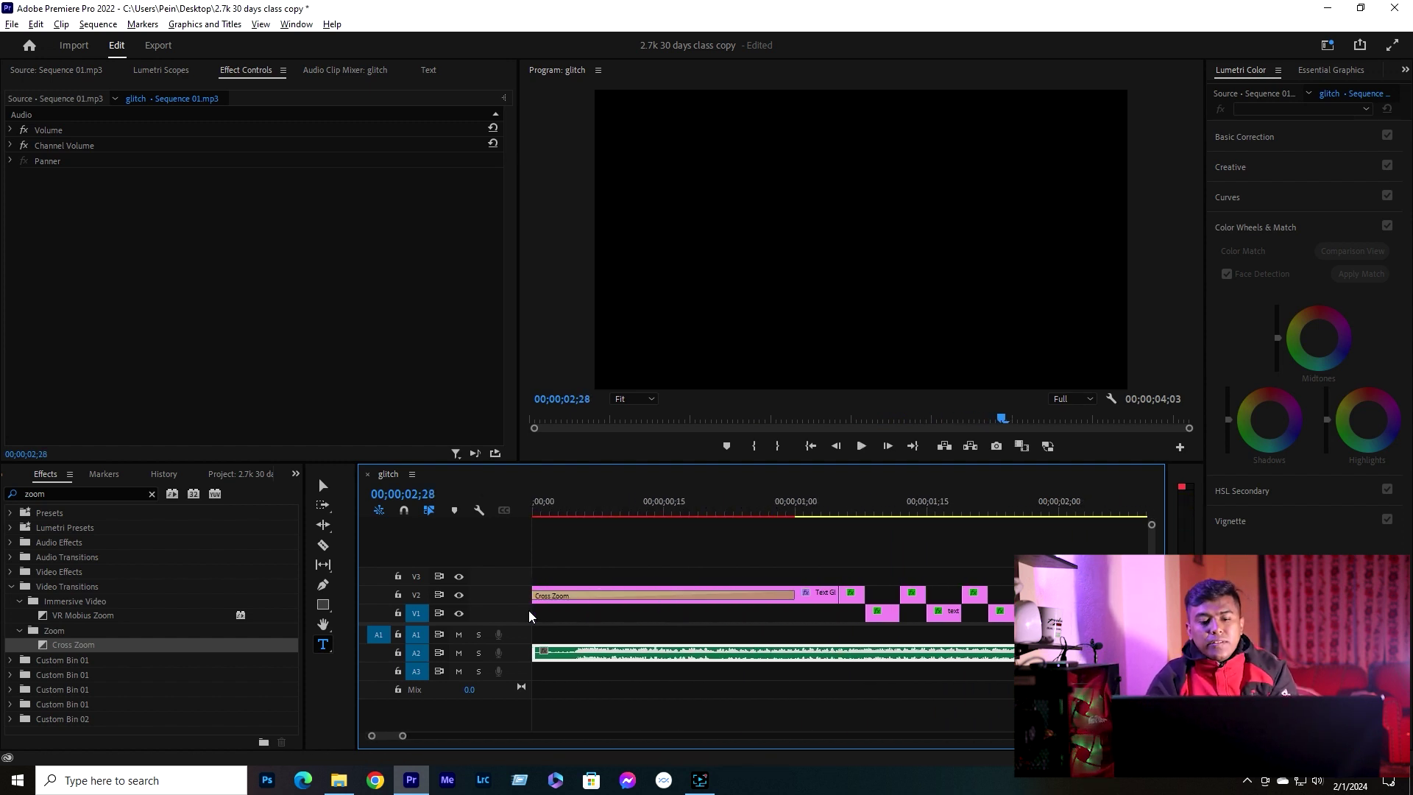
{"action": "left_click", "coordinate": [662, 596]}
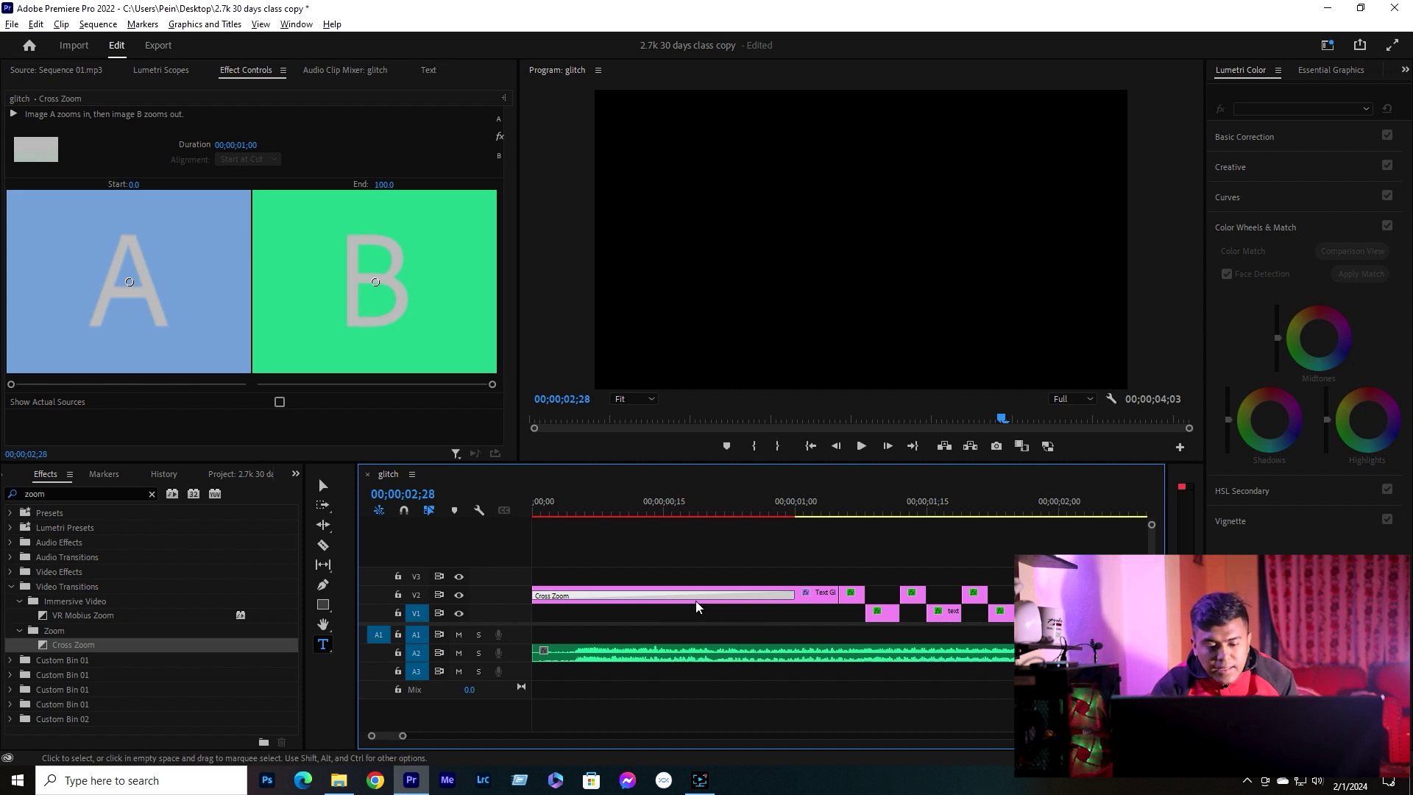
{"action": "left_click_drag", "start_coordinate": [802, 593], "coordinate": [654, 596]}
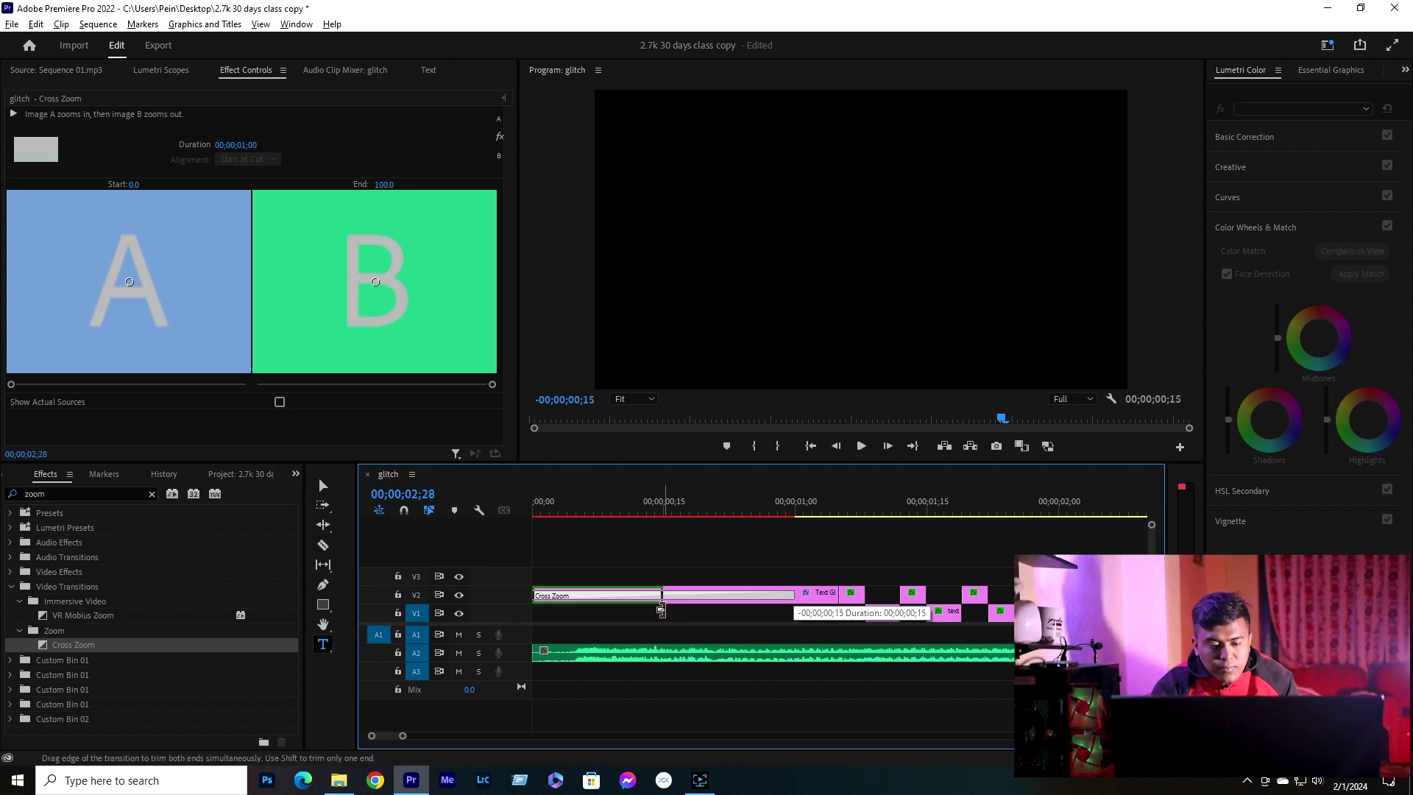
{"action": "left_click", "coordinate": [574, 653]}
{"action": "key", "text": "Home"}
{"action": "key", "text": "space"}
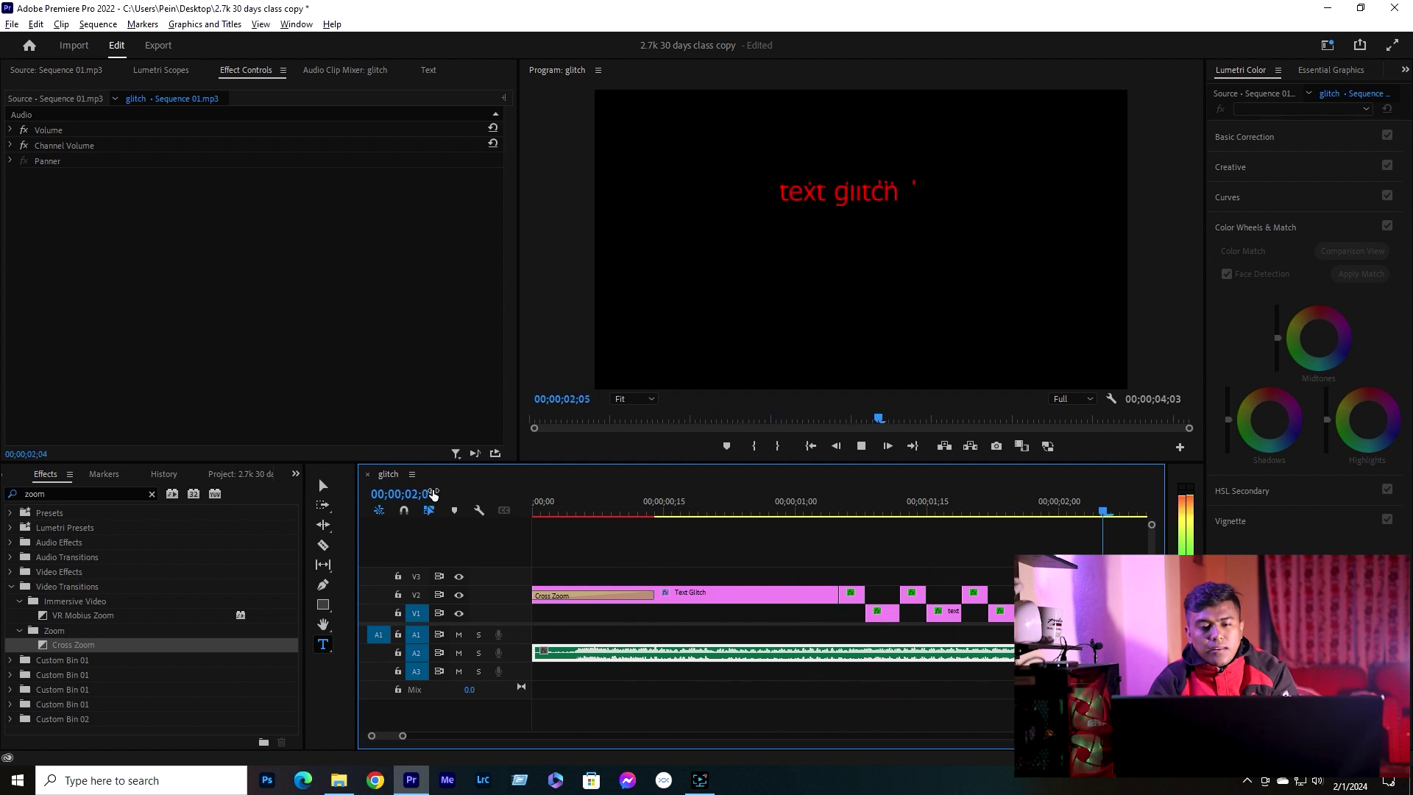
{"action": "key", "text": "space"}
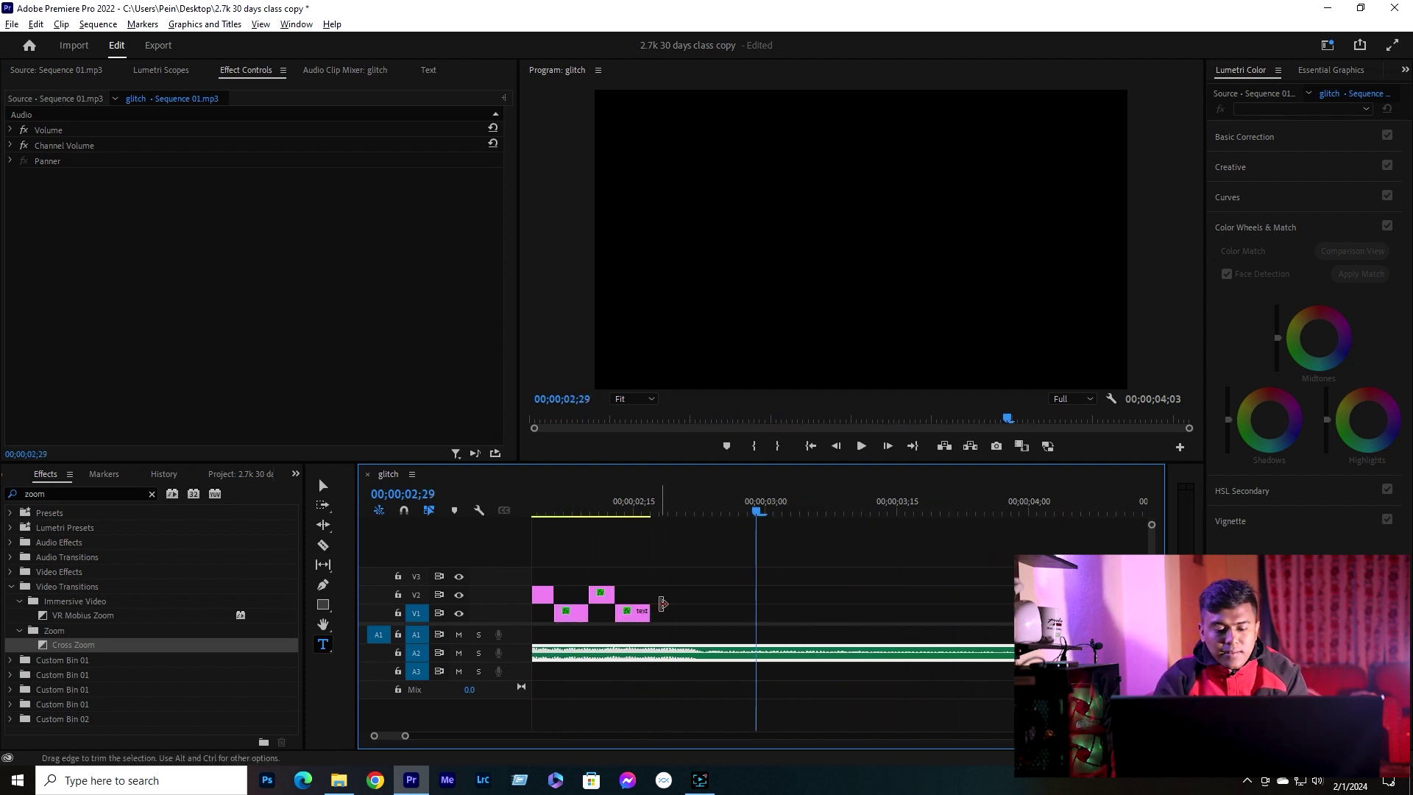
- Select the staggered V1/V2 glitch clips and paste a copy after them at the playhead
{"action": "left_click", "coordinate": [636, 612]}
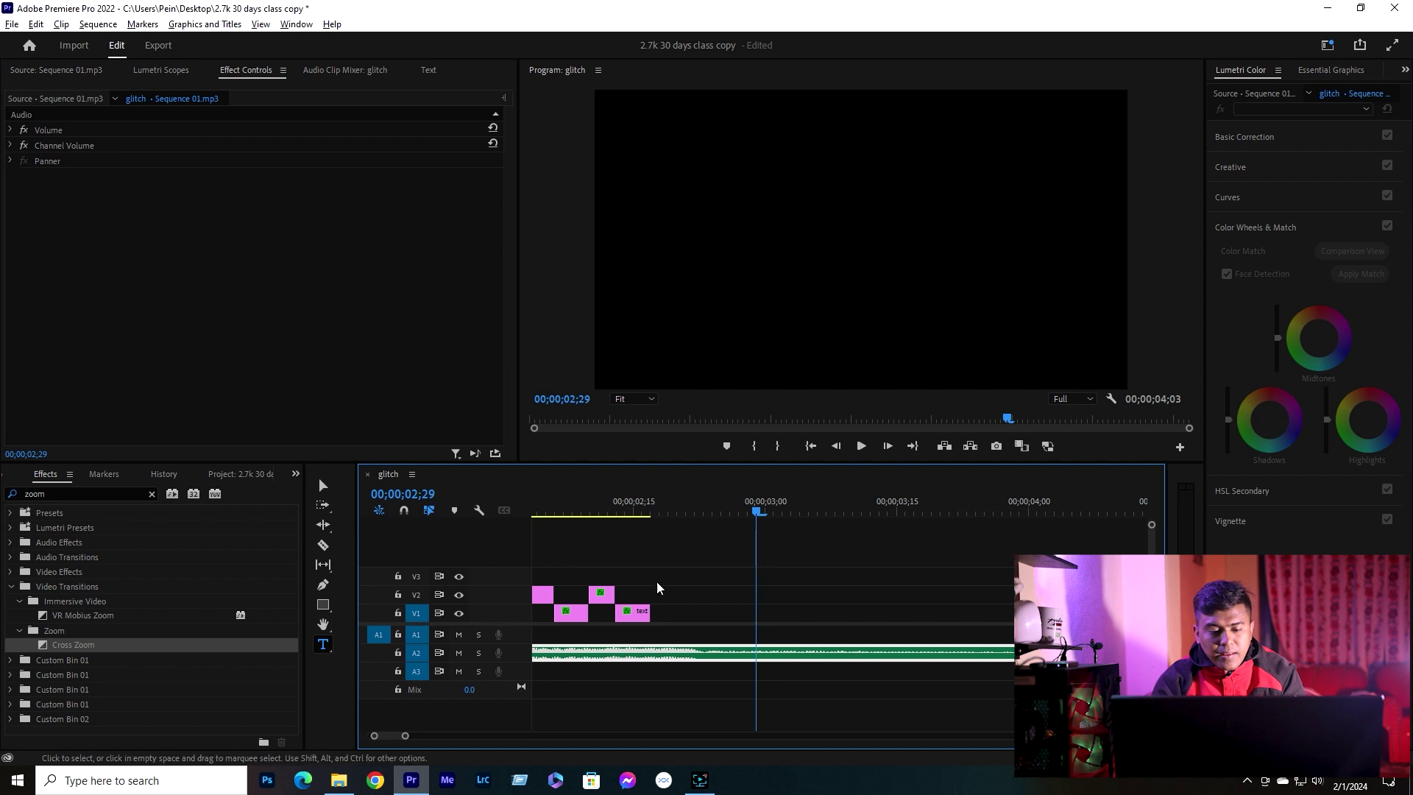
{"action": "left_click", "coordinate": [626, 504]}
{"action": "key", "text": "space"}
{"action": "key", "text": "space"}
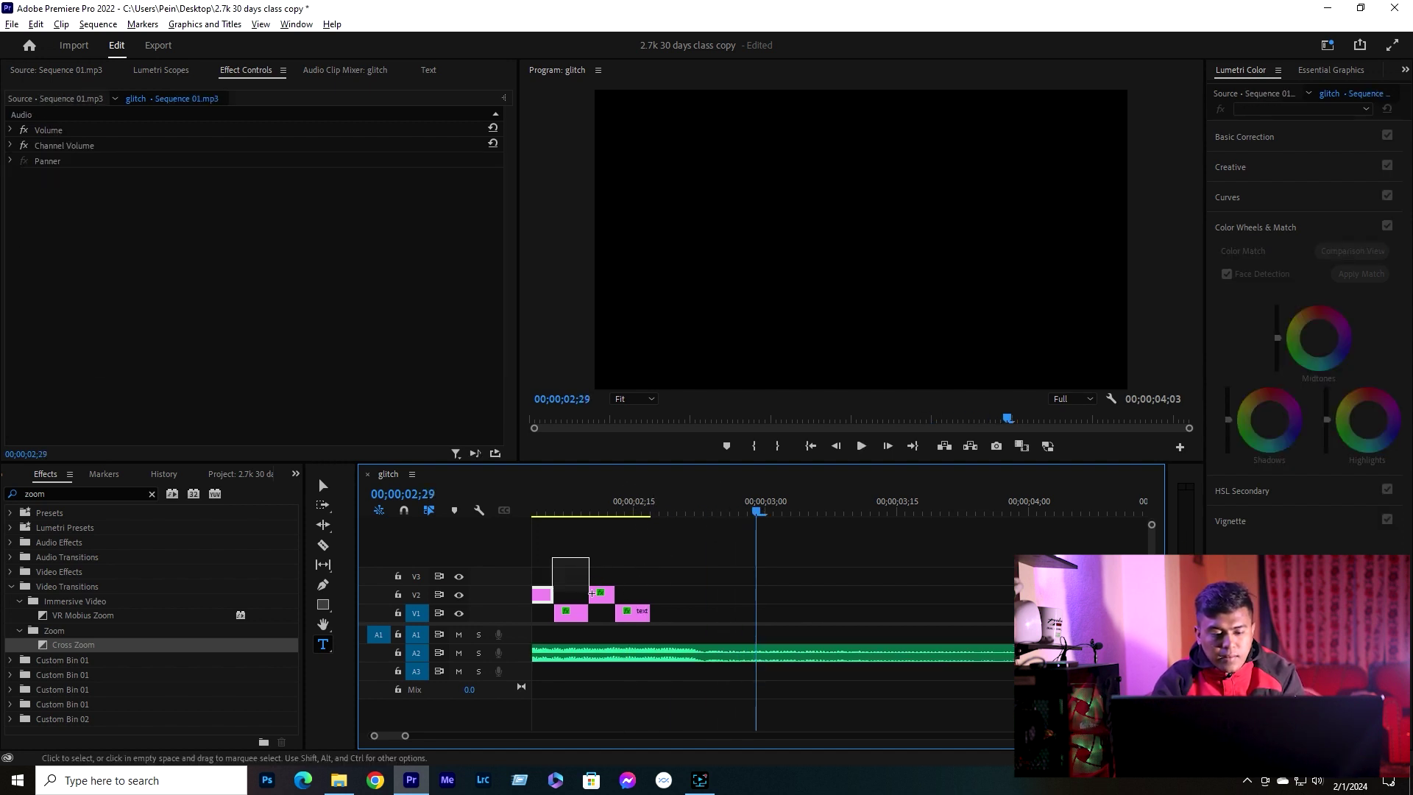
{"action": "left_click_drag", "start_coordinate": [554, 564], "coordinate": [625, 623]}
{"action": "left_click_drag", "start_coordinate": [545, 571], "coordinate": [641, 631]}
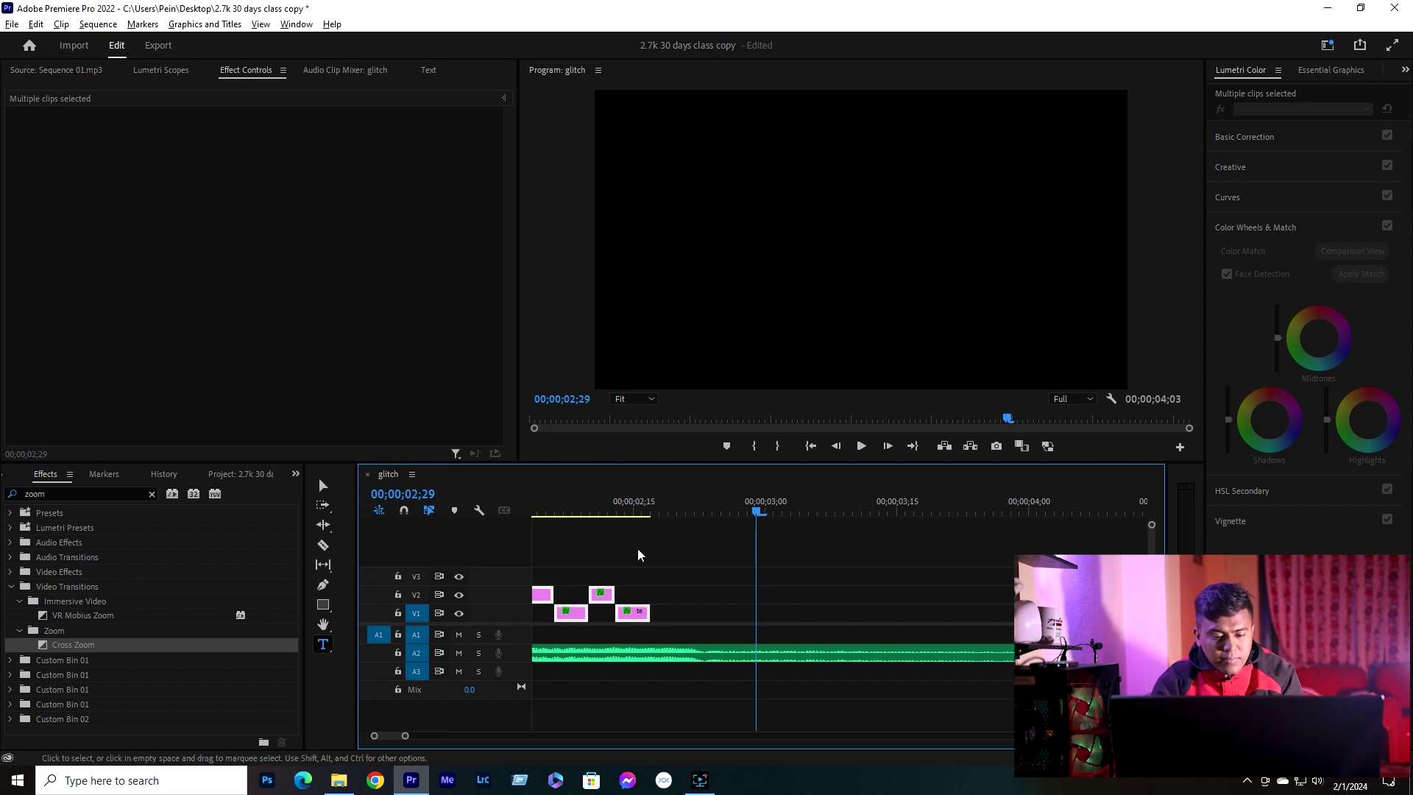
{"action": "left_click", "coordinate": [652, 507]}
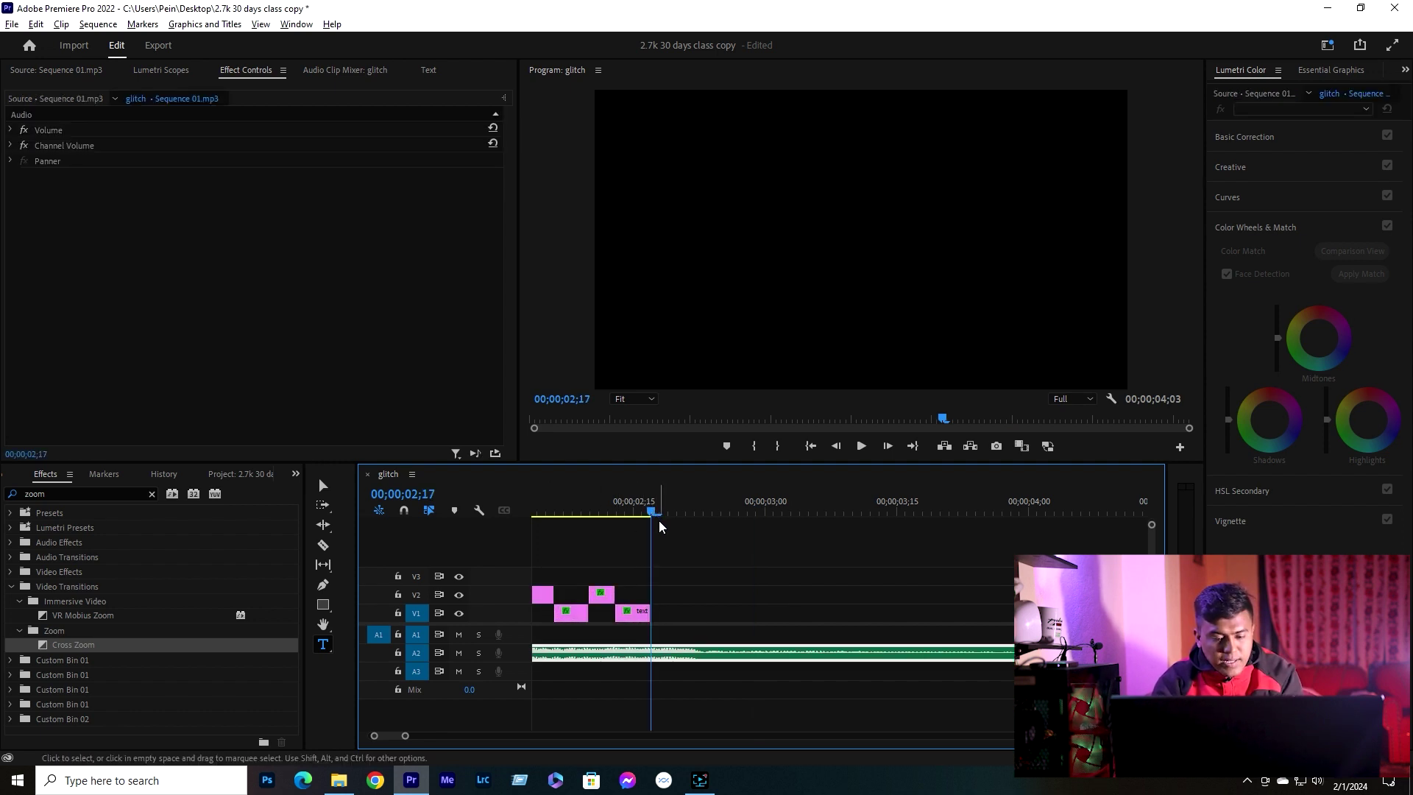
{"action": "key", "text": "ctrl+v"}
- Preview the extended glitch run, deleting then restoring the last text clip on V1
{"action": "left_click", "coordinate": [583, 507]}
{"action": "key", "text": "space"}
{"action": "left_click", "coordinate": [585, 507]}
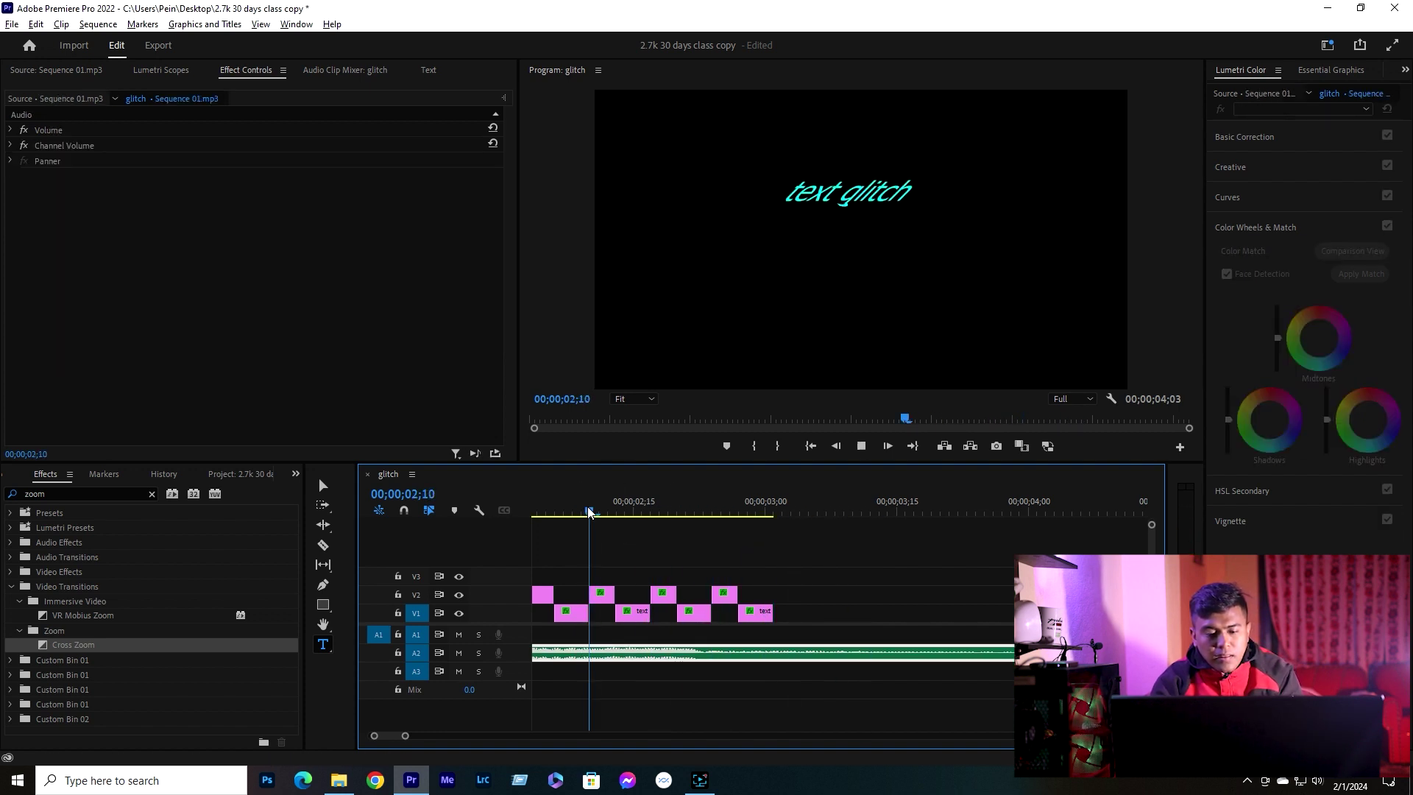
{"action": "key", "text": "space"}
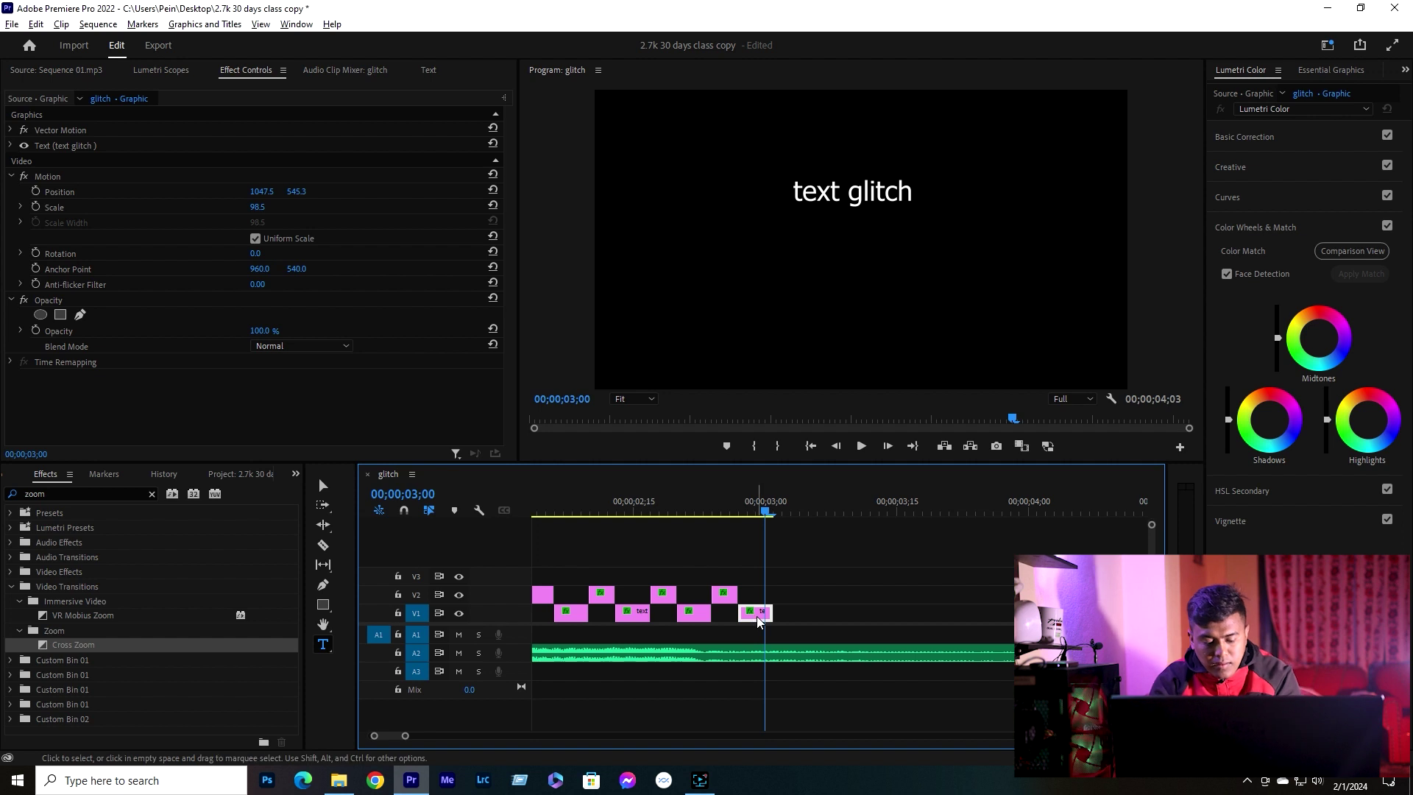
{"action": "key", "text": "Delete"}
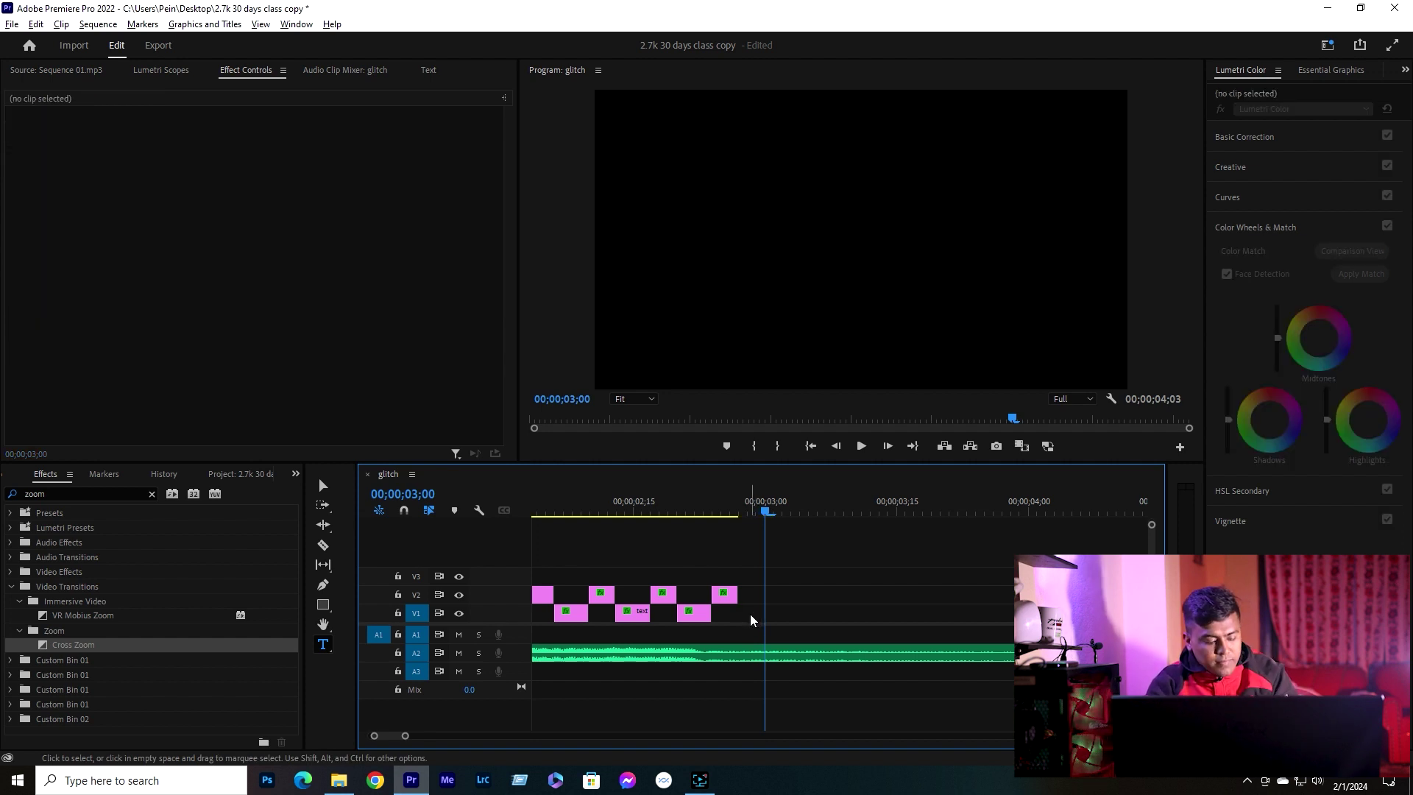
{"action": "key", "text": "ctrl+z"}
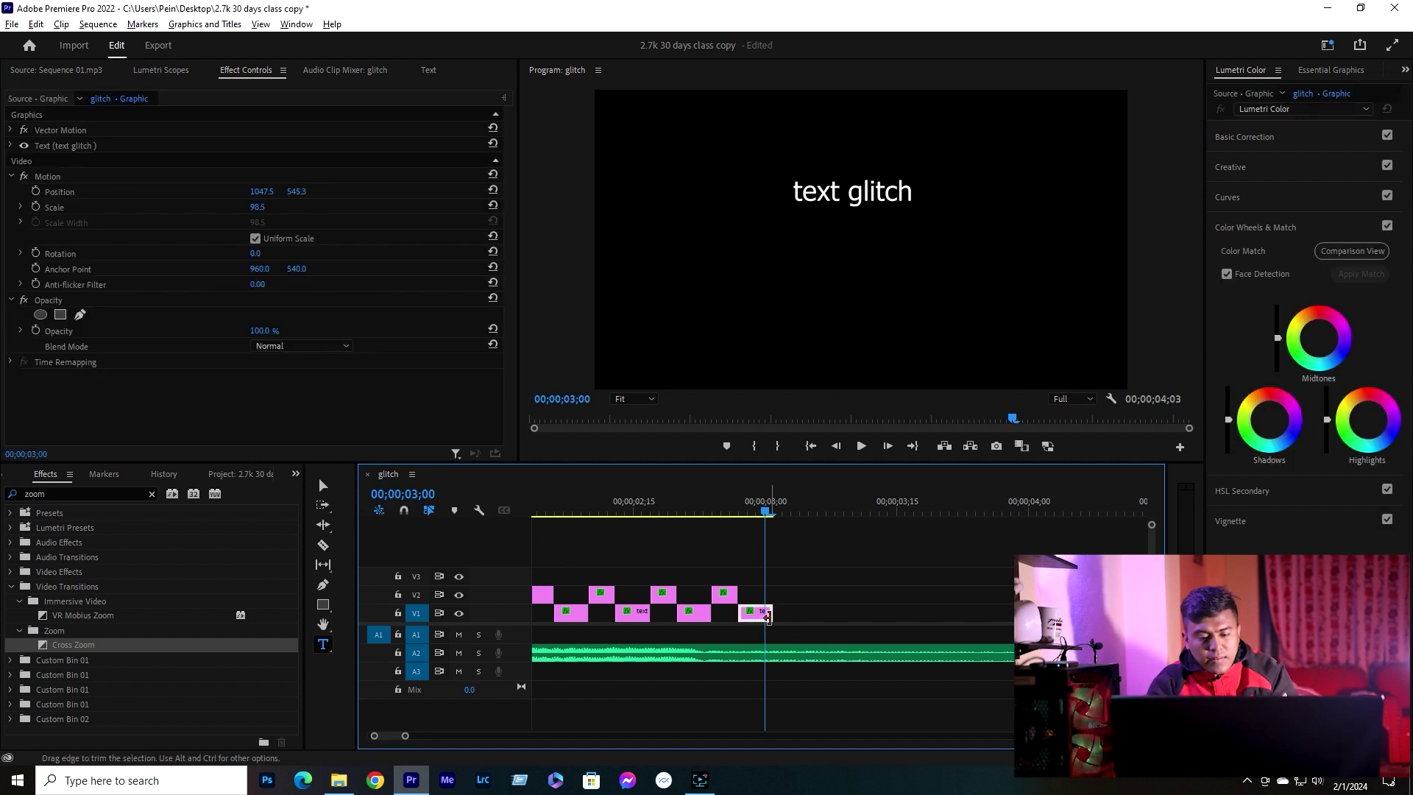
- Lengthen the final 'text glitch' clip, remove its attributes, and preview the lead-in to it
{"action": "left_click_drag", "start_coordinate": [769, 616], "coordinate": [1033, 615]}
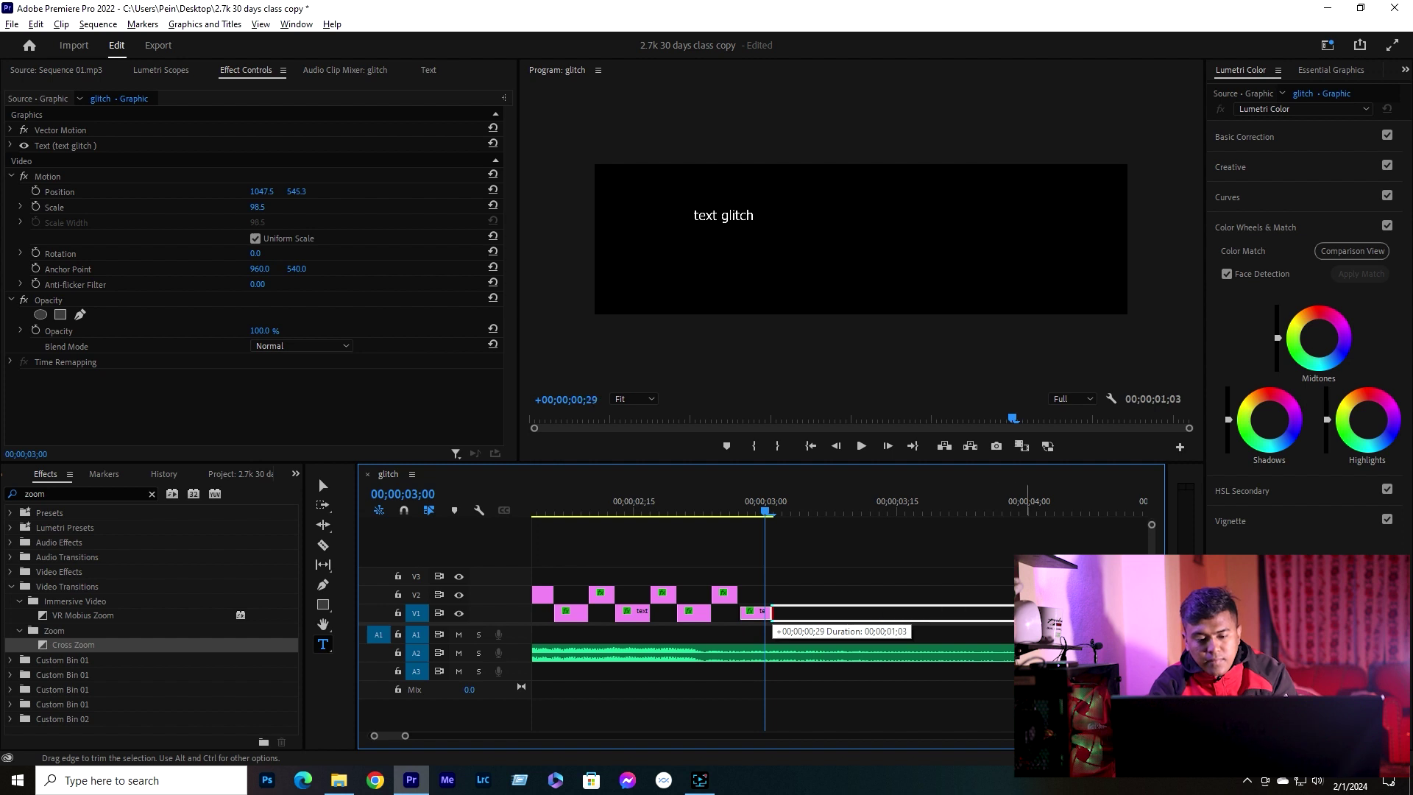
{"action": "left_click_drag", "start_coordinate": [771, 612], "coordinate": [966, 627]}
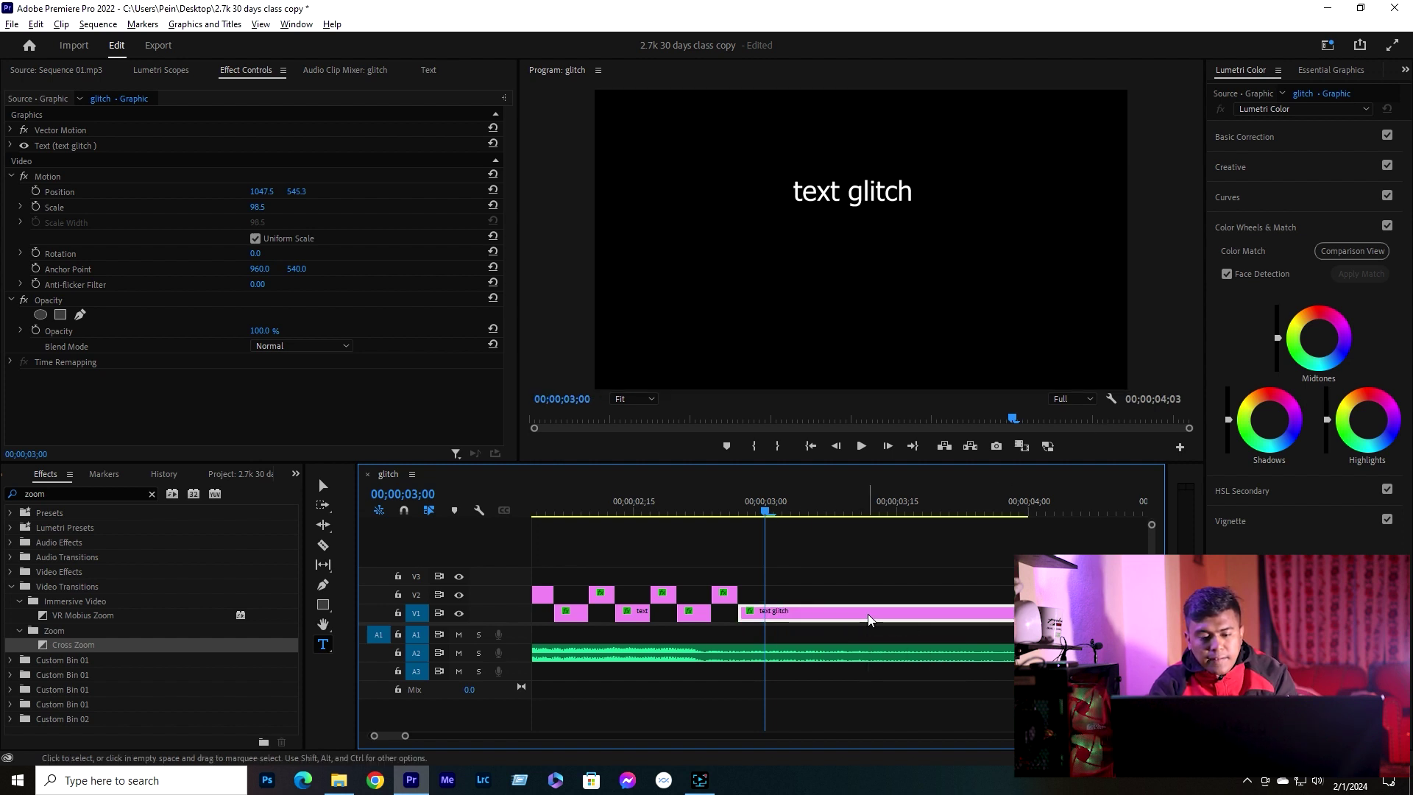
{"action": "right_click", "coordinate": [868, 620]}
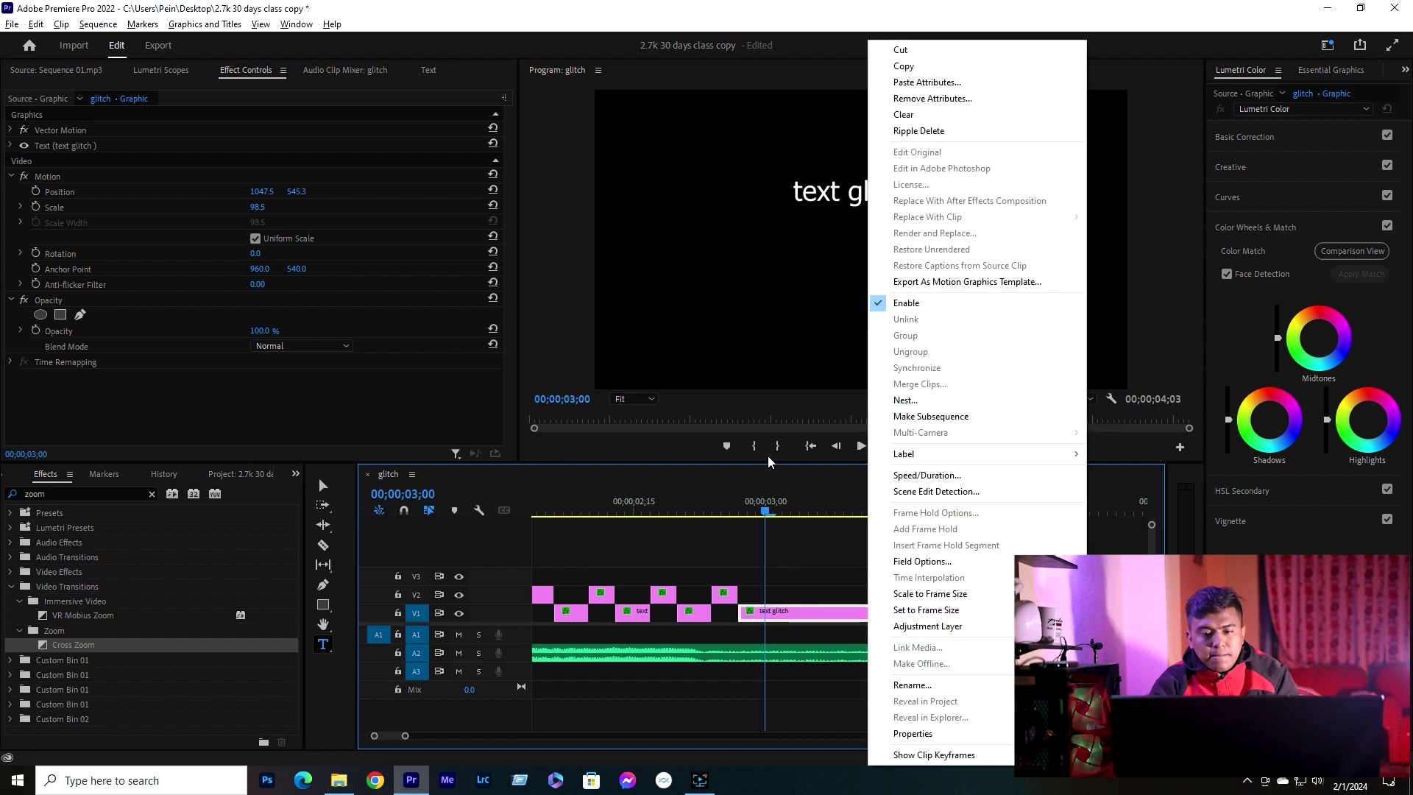
{"action": "left_click", "coordinate": [930, 100]}
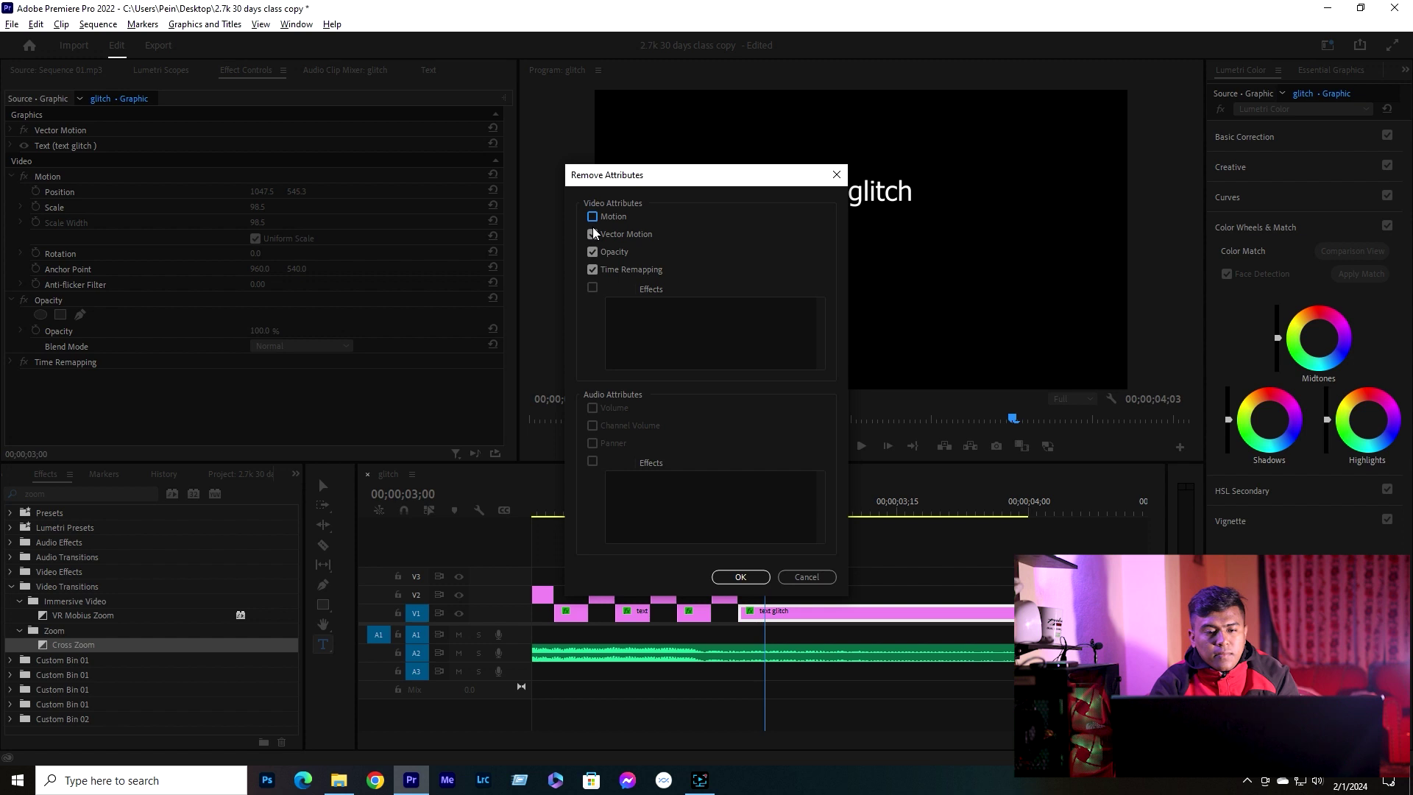
{"action": "left_click", "coordinate": [740, 576]}
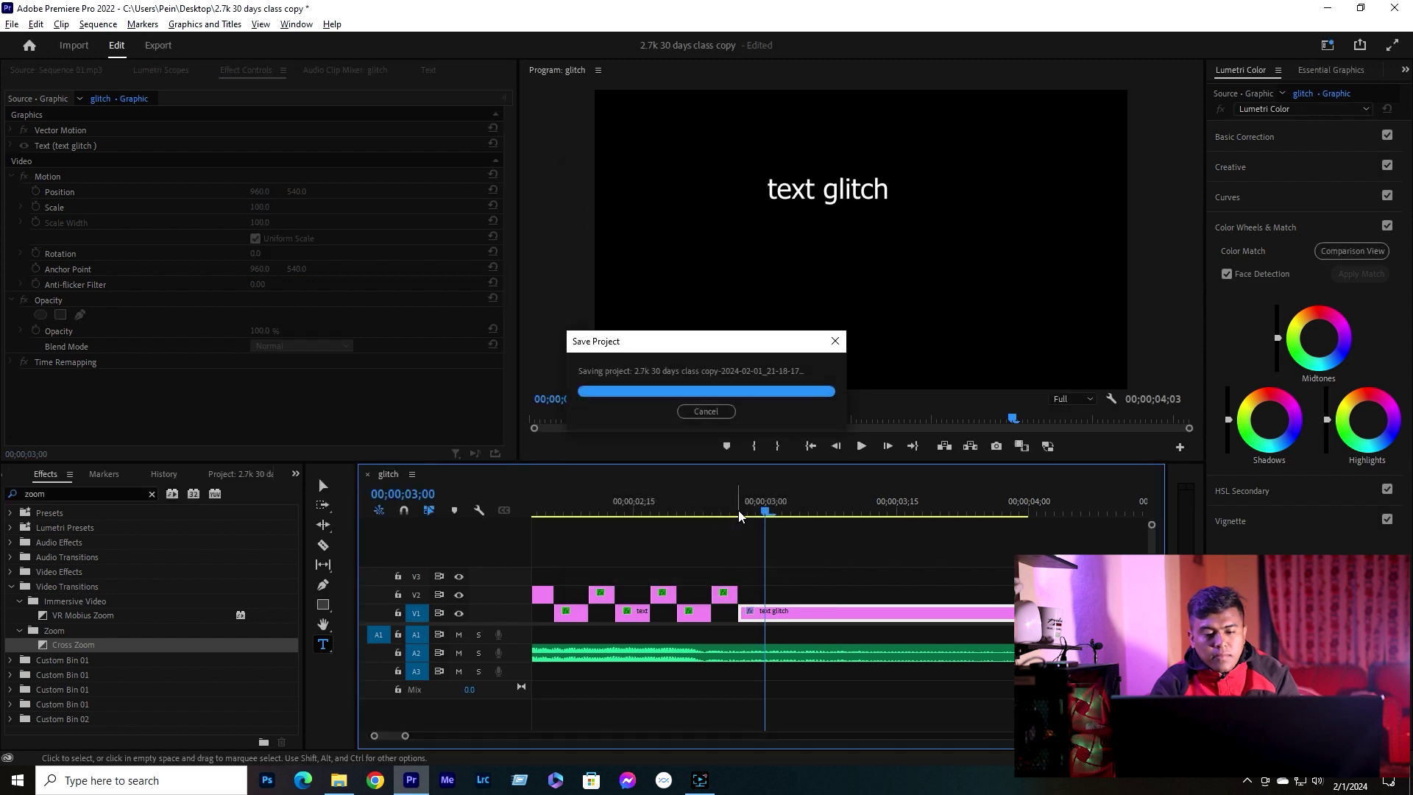
{"action": "left_click", "coordinate": [743, 508]}
{"action": "key", "text": "space"}
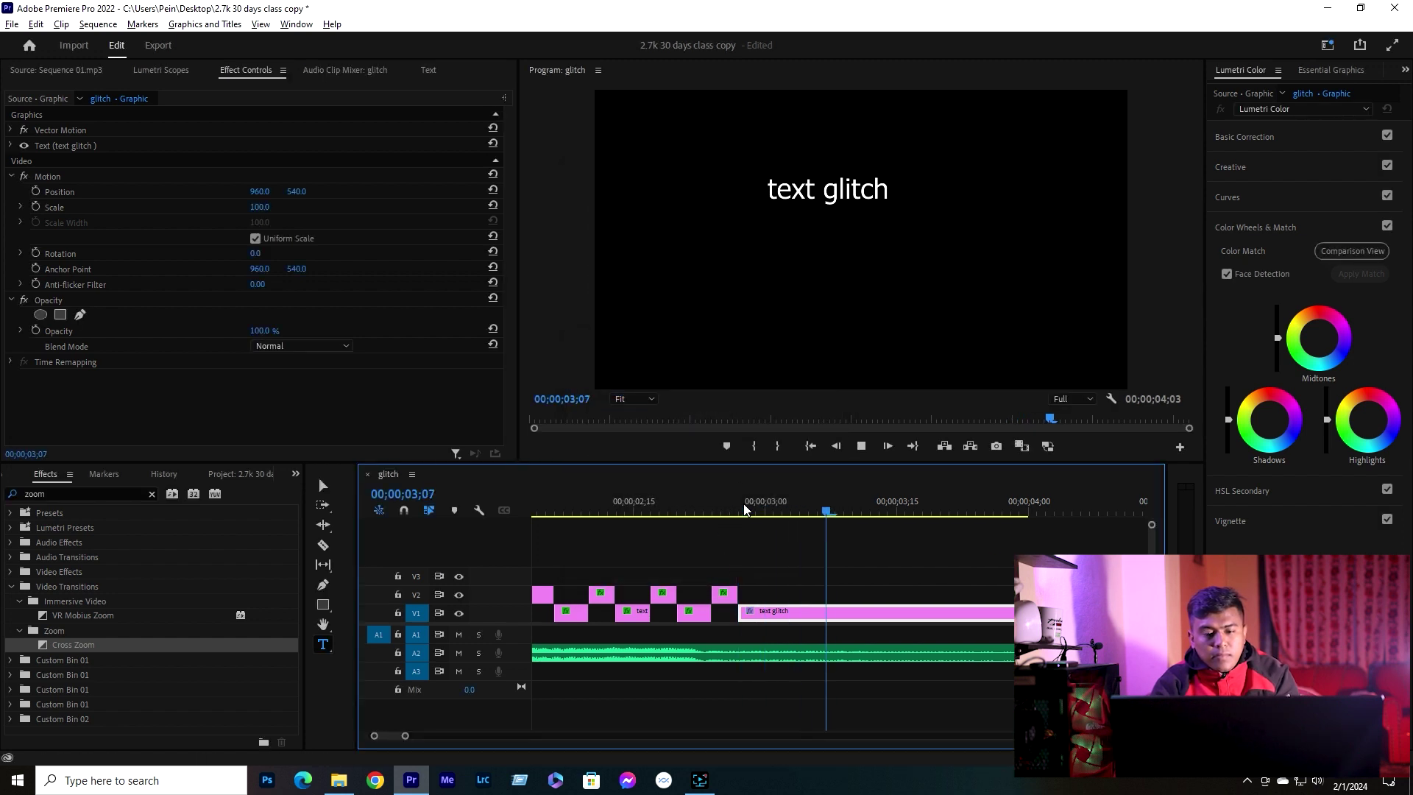
{"action": "left_click", "coordinate": [688, 500]}
{"action": "key", "text": "space"}
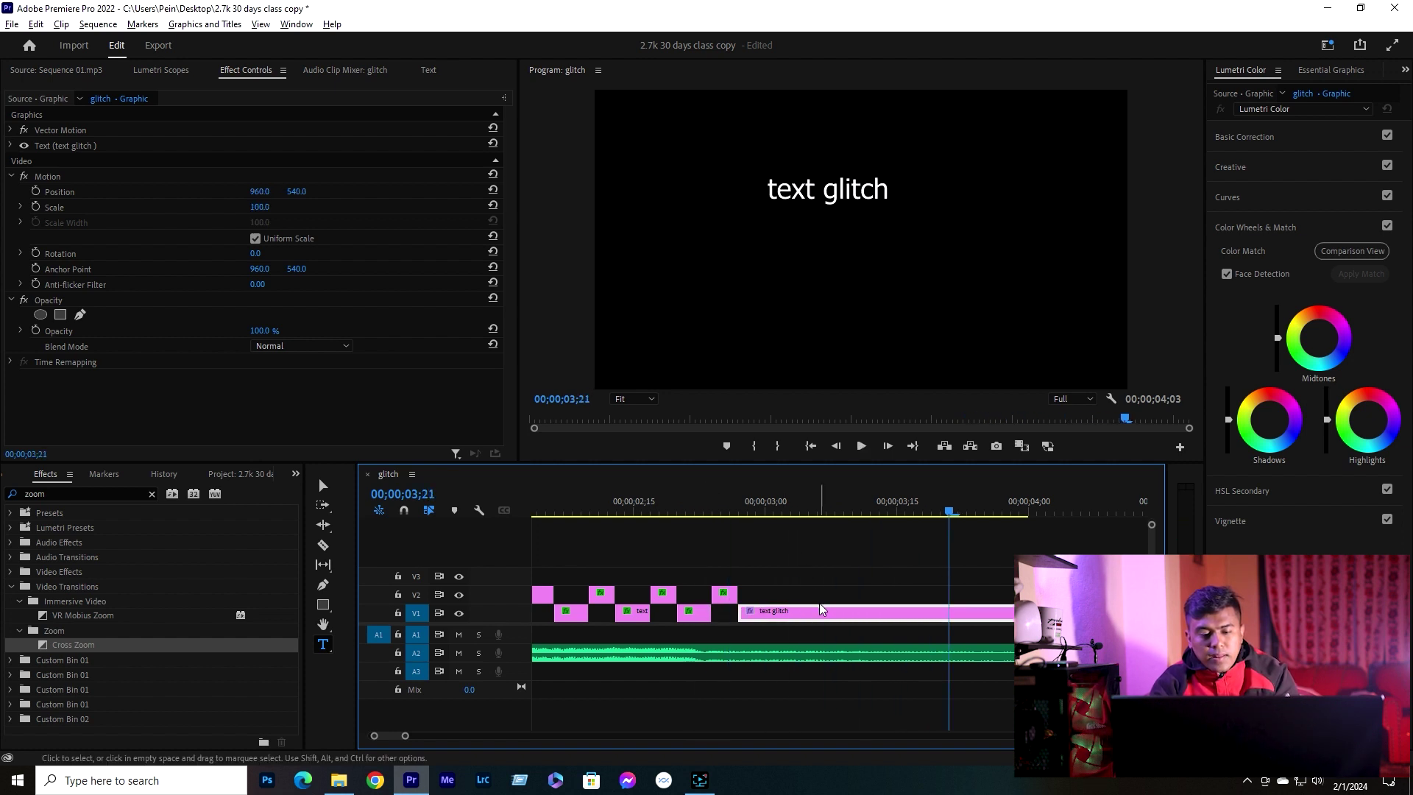
- Clear the 'zoom' search in the Effects panel and replay the sequence from the start
{"action": "left_click", "coordinate": [158, 500]}
{"action": "left_click", "coordinate": [152, 494]}
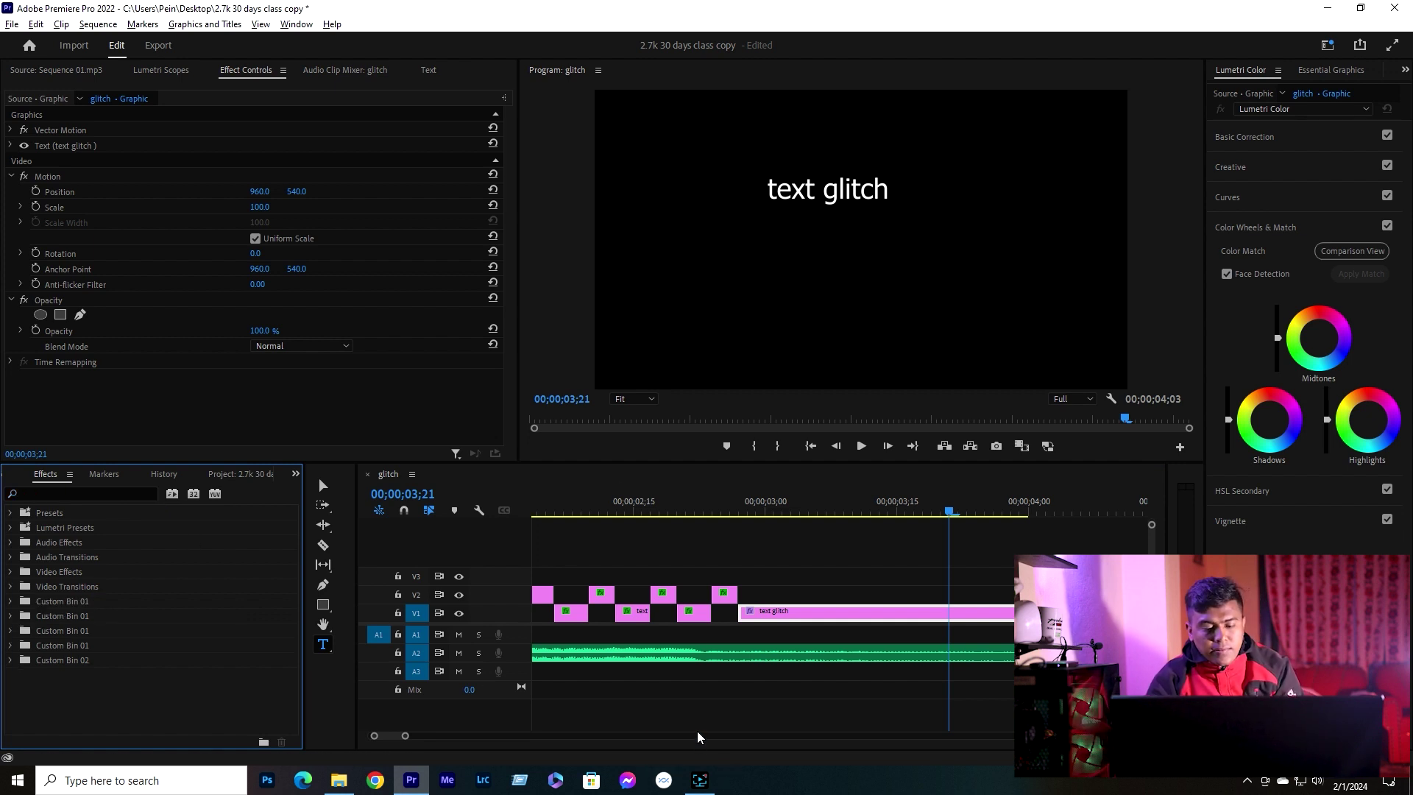
{"action": "left_click_drag", "start_coordinate": [634, 502], "coordinate": [393, 498]}
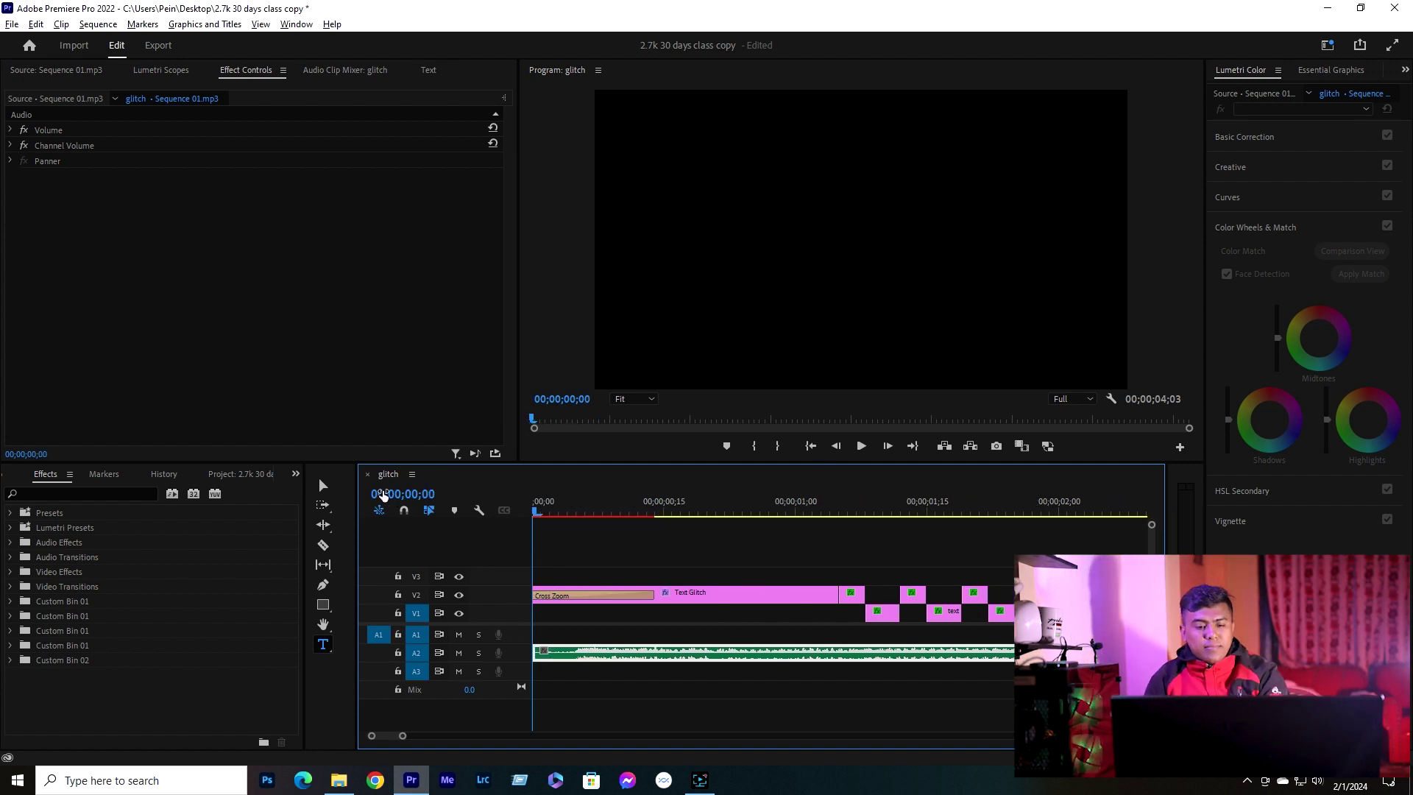
{"action": "key", "text": "space"}
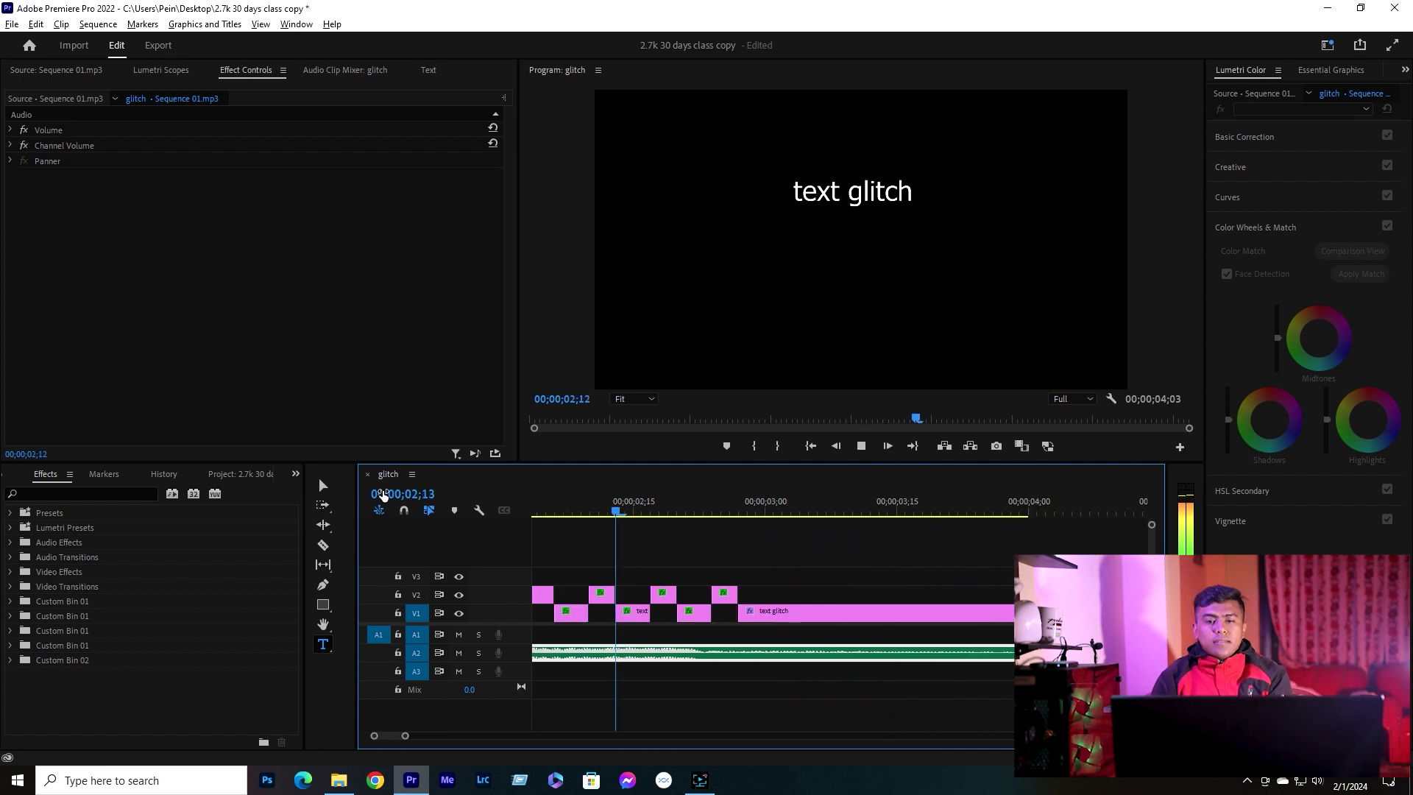
{"action": "key", "text": "space"}
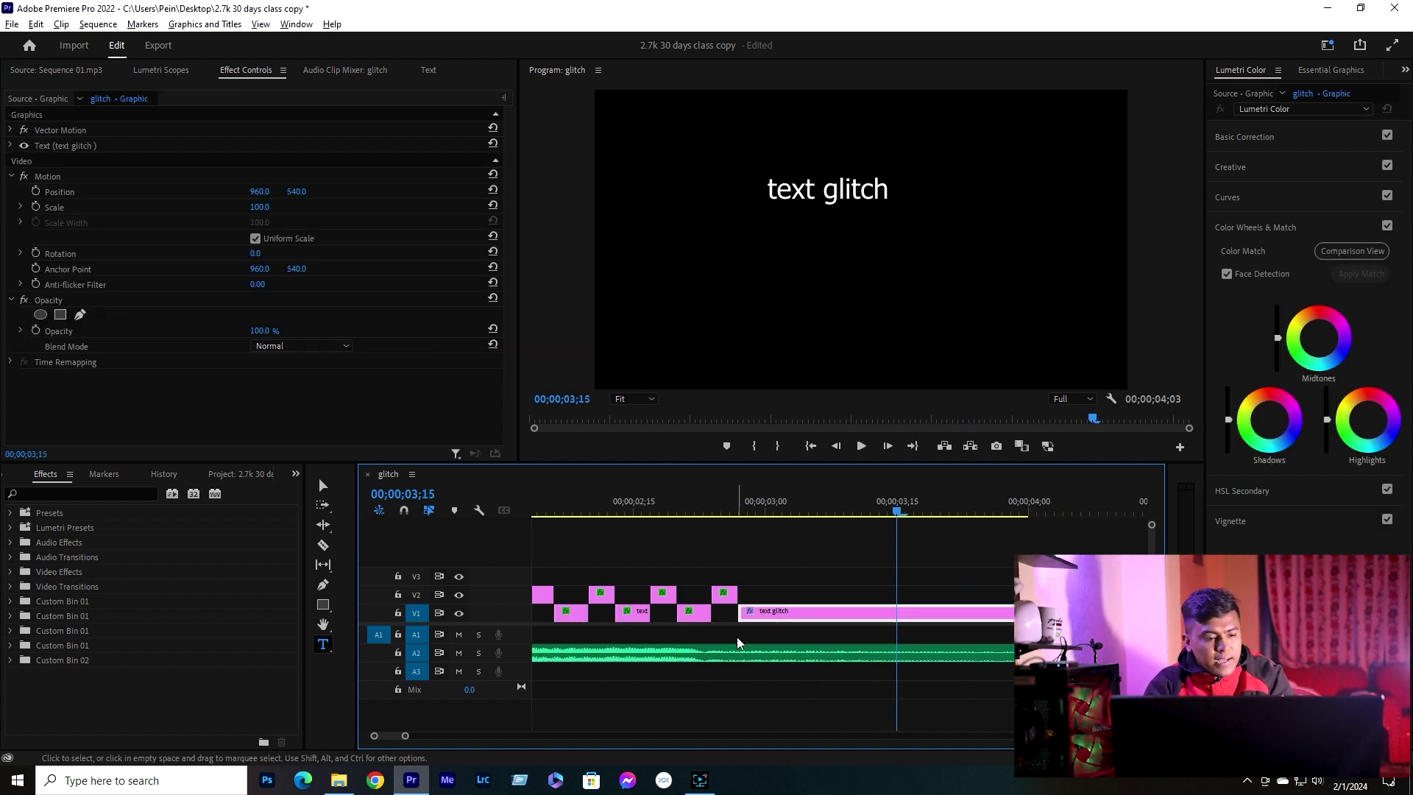
{"action": "left_click", "coordinate": [129, 494]}
- Search 'wipe' and place the Wipe transition at the start of the final 'text glitch' clip on V1
{"action": "type", "text": "wipe"}
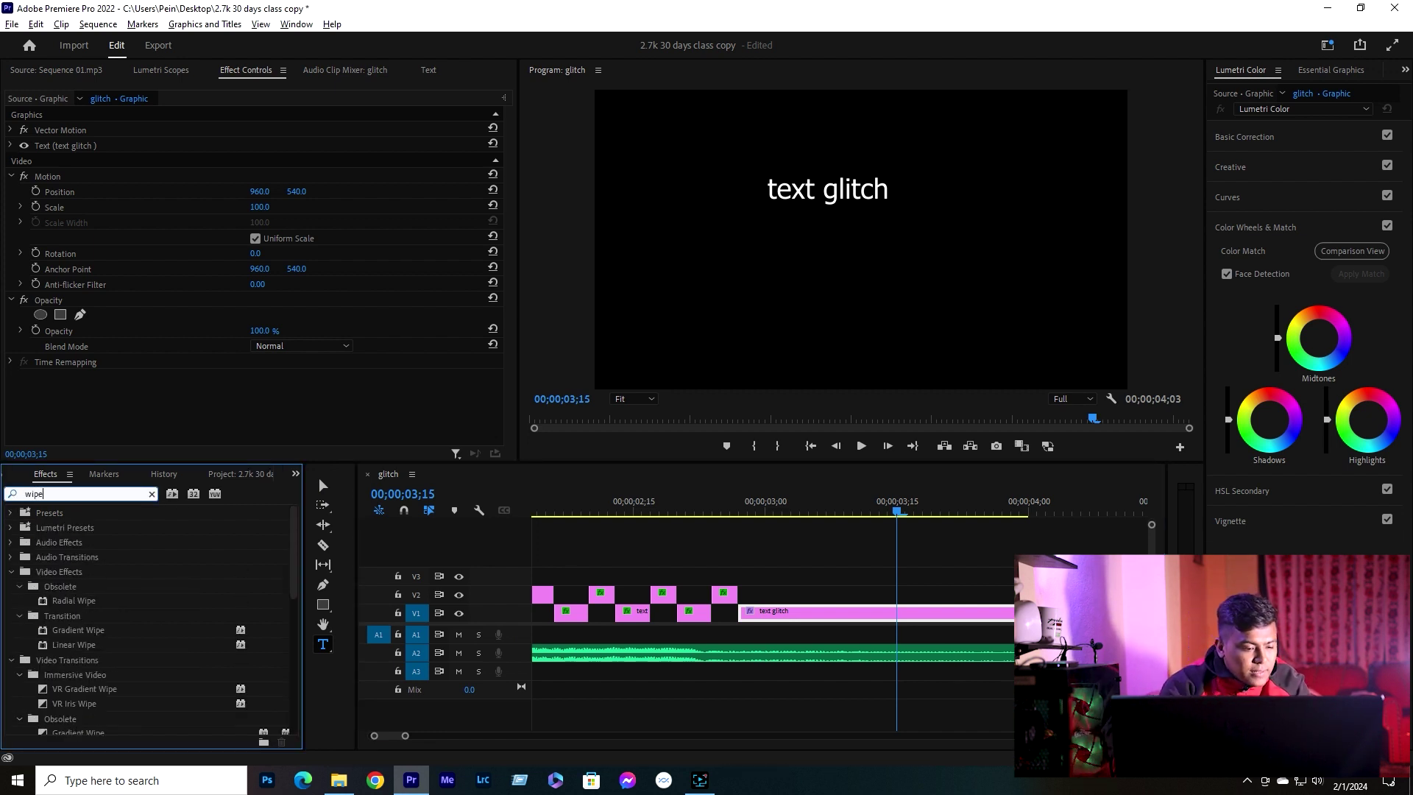
{"action": "scroll", "coordinate": [86, 633], "scroll_direction": "down", "scroll_amount": 1}
{"action": "scroll", "coordinate": [84, 662], "scroll_direction": "down", "scroll_amount": 1}
{"action": "scroll", "coordinate": [82, 691], "scroll_direction": "down", "scroll_amount": 1}
{"action": "scroll", "coordinate": [81, 717], "scroll_direction": "down", "scroll_amount": 1}
{"action": "scroll", "coordinate": [81, 718], "scroll_direction": "down", "scroll_amount": 1}
{"action": "scroll", "coordinate": [82, 716], "scroll_direction": "down", "scroll_amount": 1}
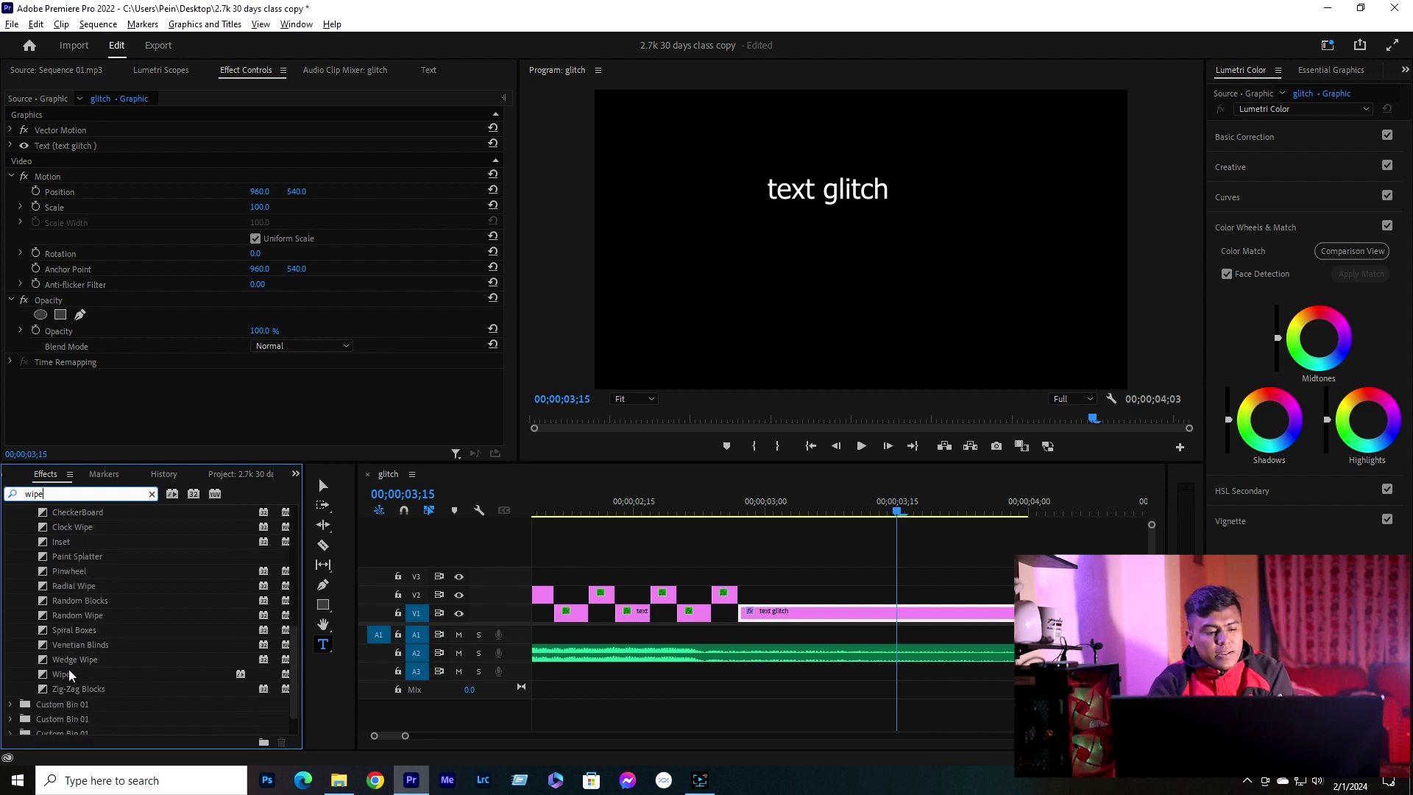
{"action": "left_click_drag", "start_coordinate": [67, 675], "coordinate": [687, 681]}
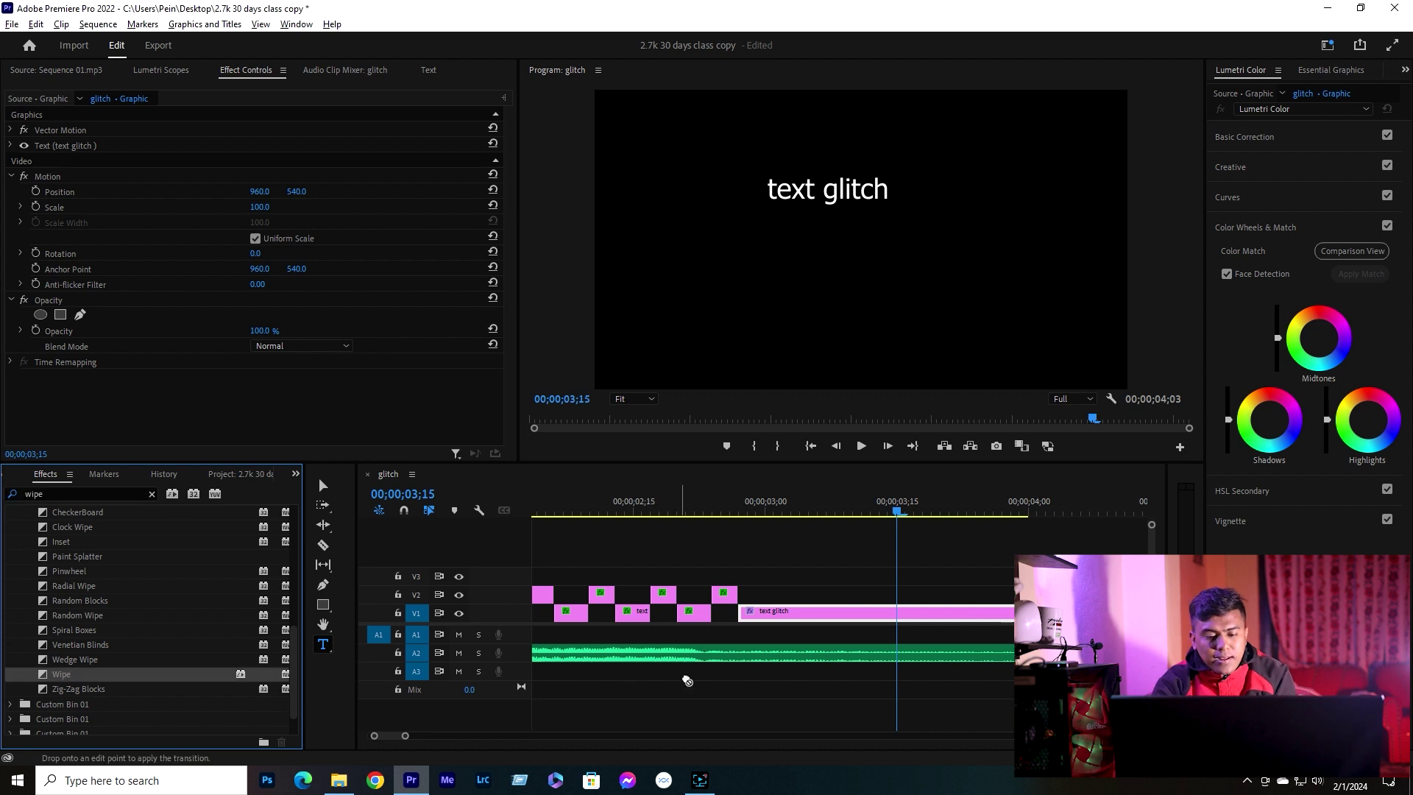
{"action": "left_click_drag", "start_coordinate": [761, 615], "coordinate": [843, 634]}
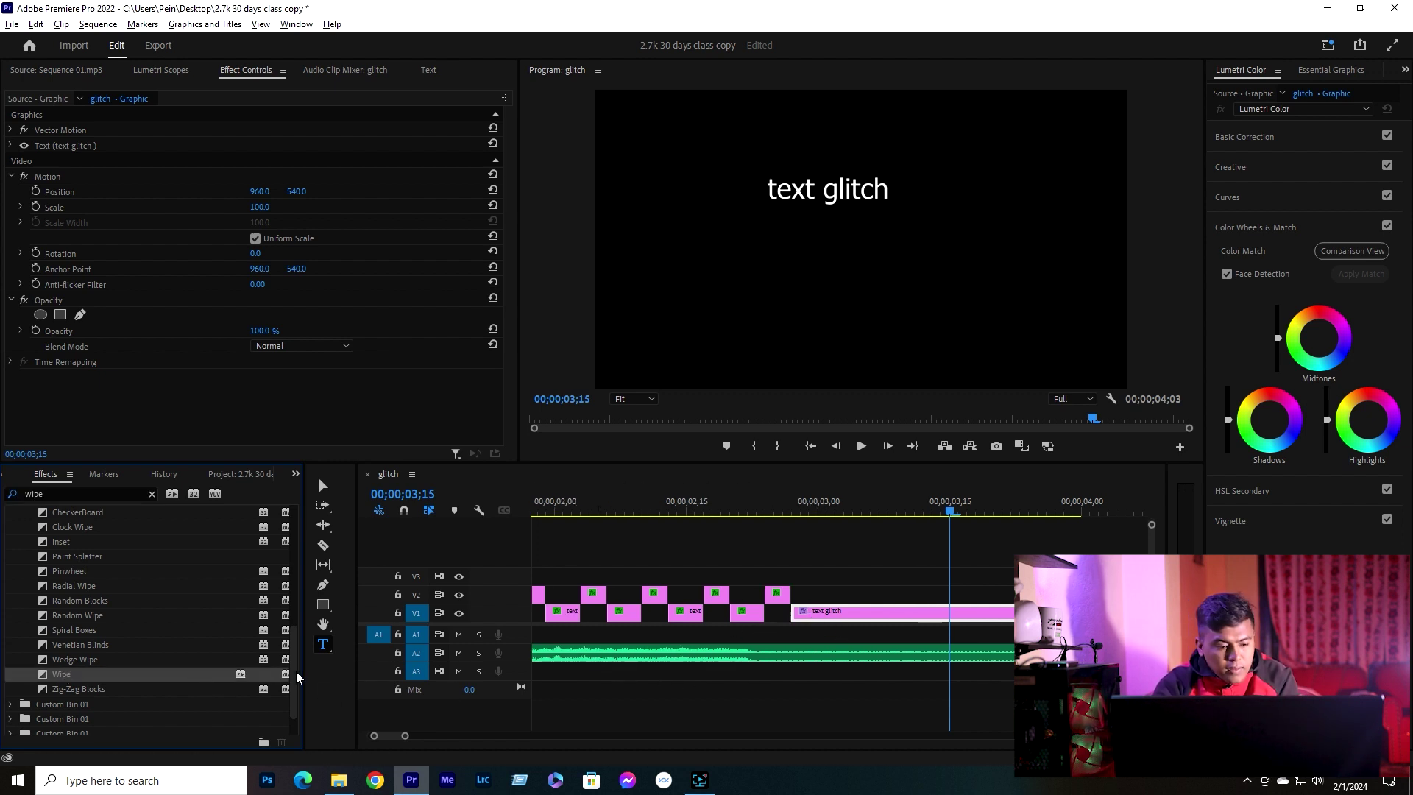
{"action": "mouse_move", "coordinate": [809, 614]}
{"action": "left_mouse_down"}
{"action": "mouse_move", "coordinate": [103, 682]}
{"action": "mouse_move", "coordinate": [801, 614]}
{"action": "left_mouse_up"}
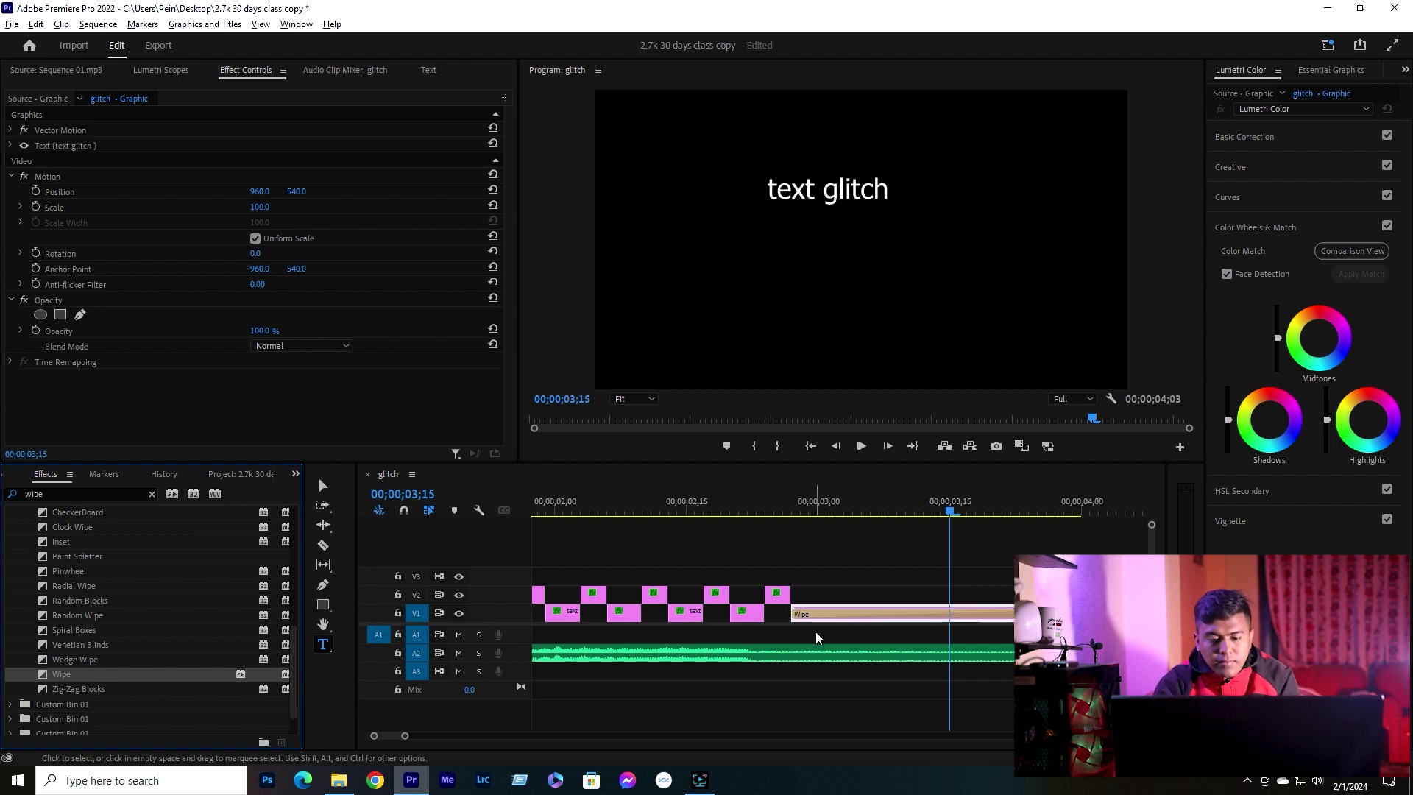
{"action": "left_click", "coordinate": [792, 505]}
{"action": "left_click", "coordinate": [681, 505]}
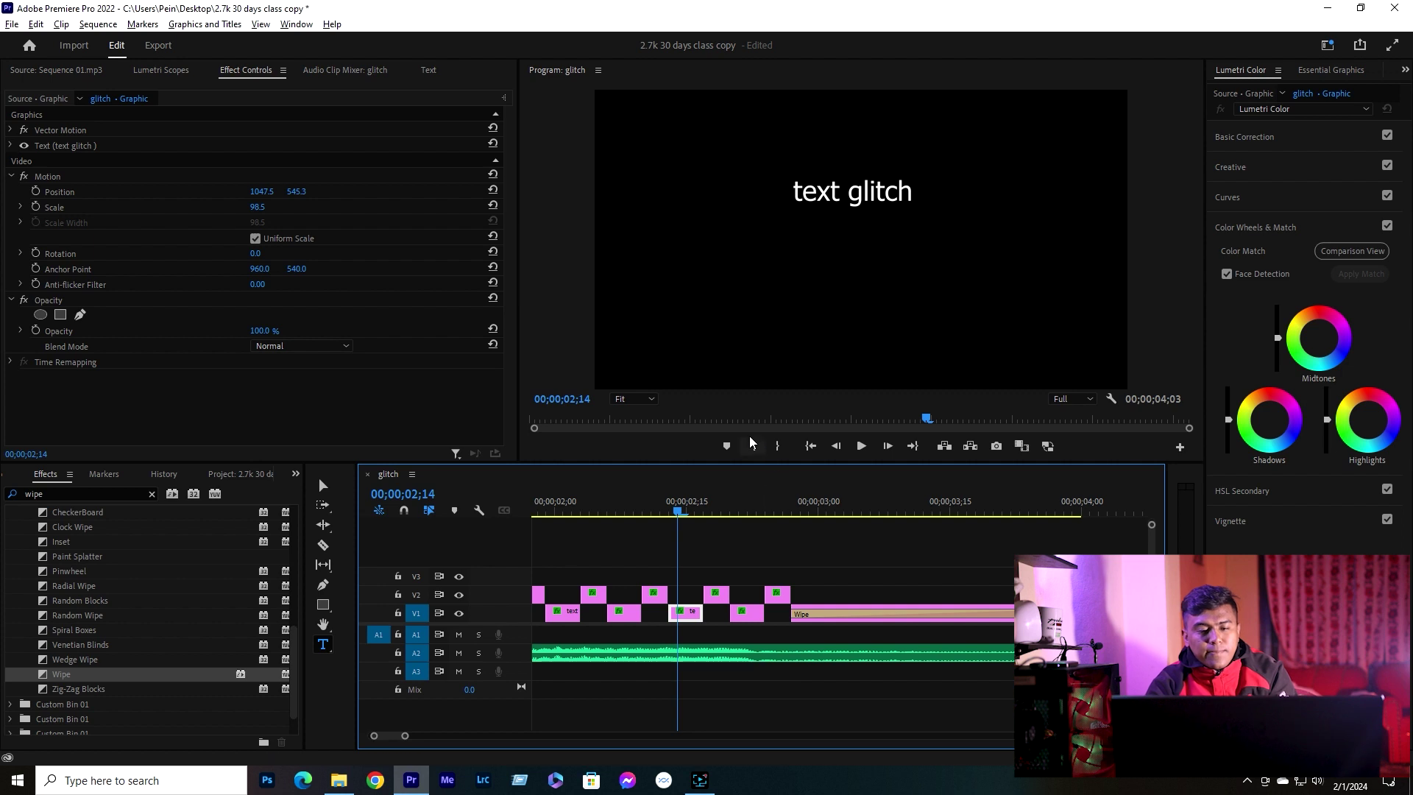
{"action": "key", "text": "Home"}
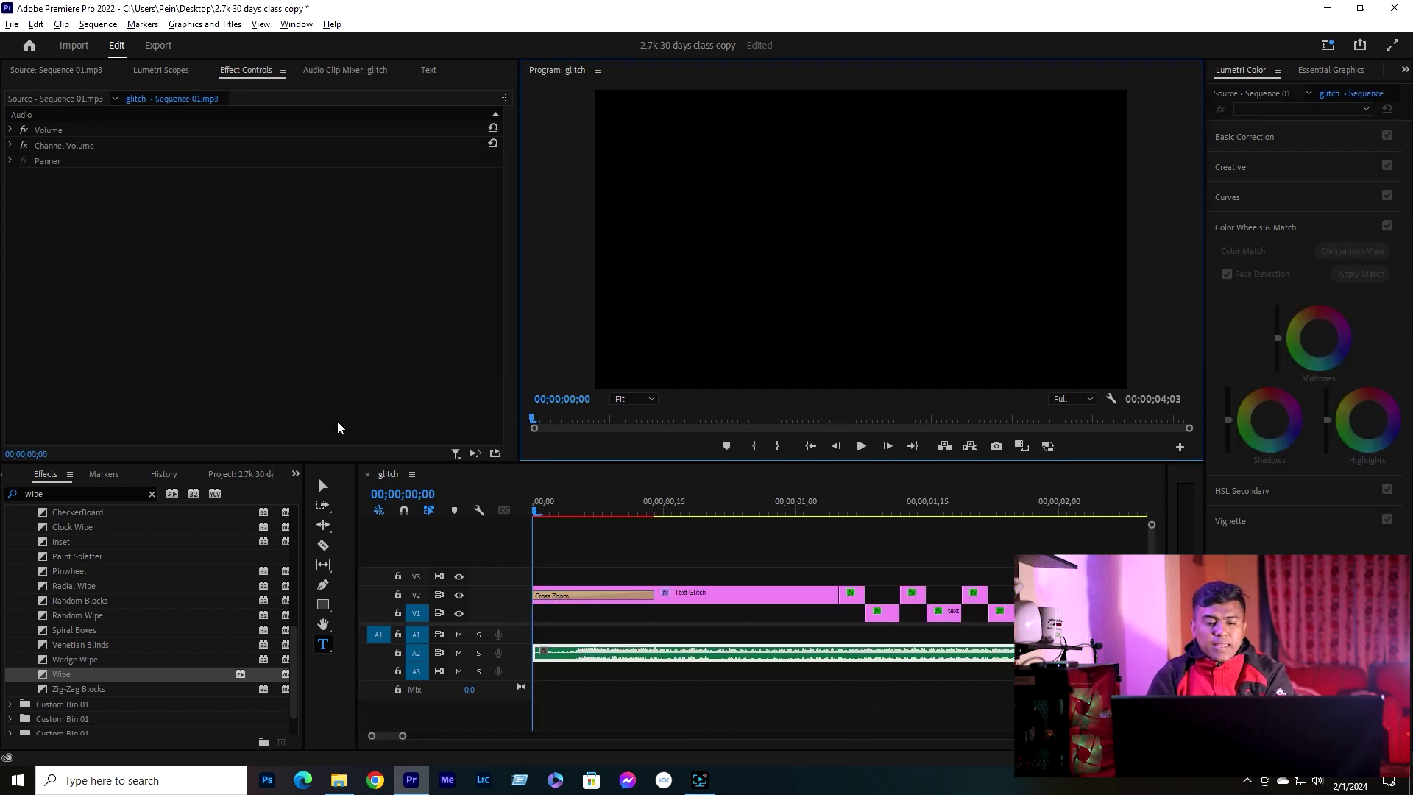
- Extend the title's Wipe transition by three frames to 00;00;01;03 and replay the title section
{"action": "key", "text": "space"}
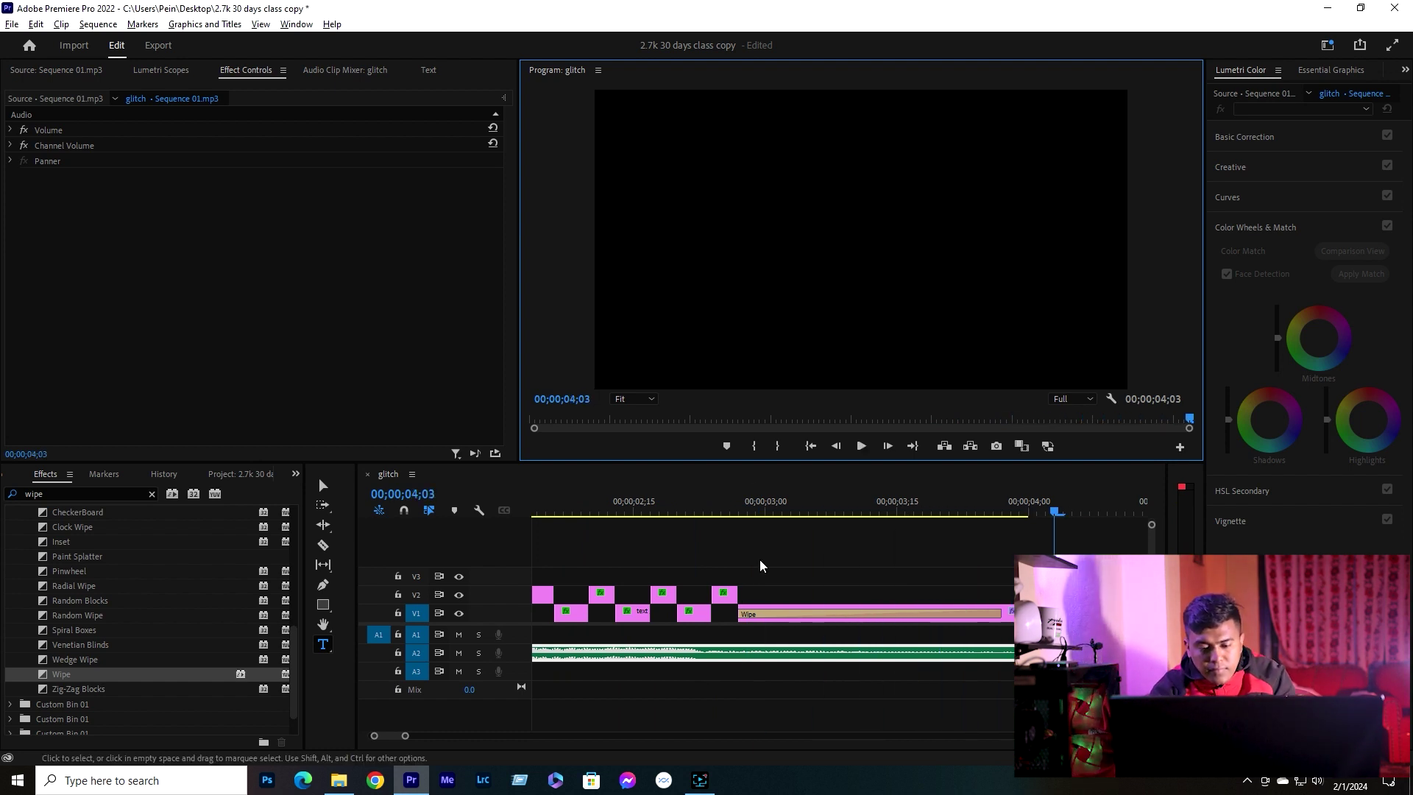
{"action": "left_click", "coordinate": [947, 617]}
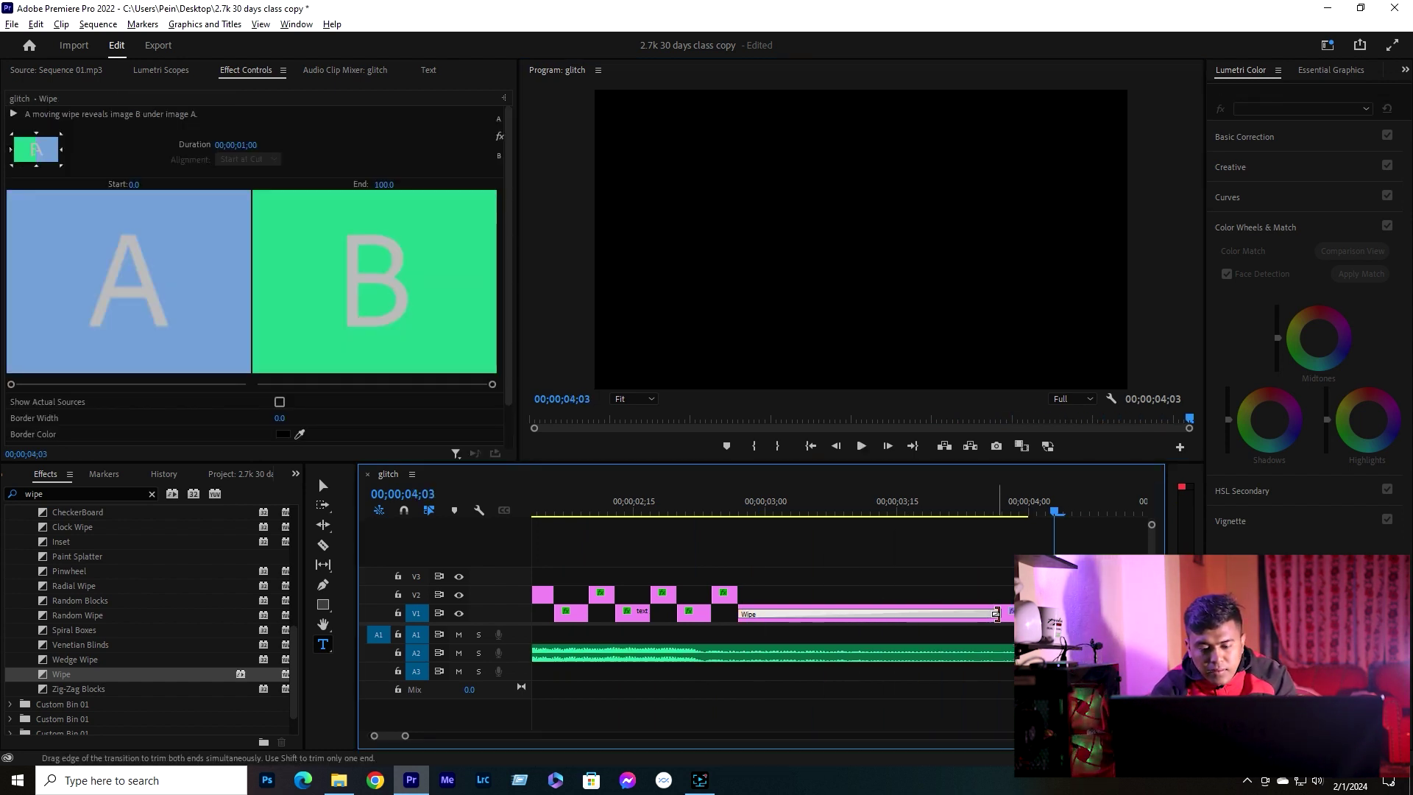
{"action": "left_click_drag", "start_coordinate": [1000, 615], "coordinate": [1022, 616]}
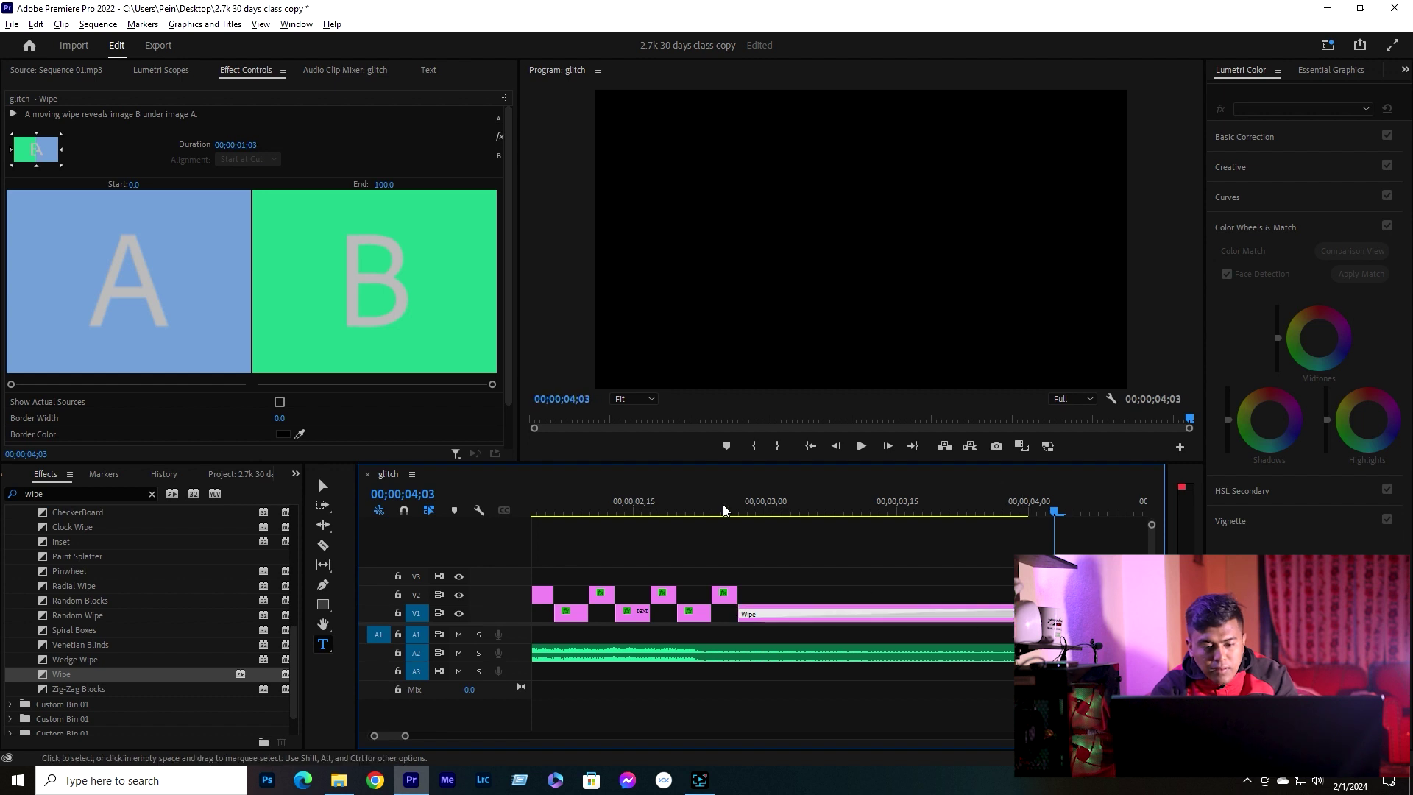
{"action": "left_click", "coordinate": [722, 506]}
{"action": "key", "text": "space"}
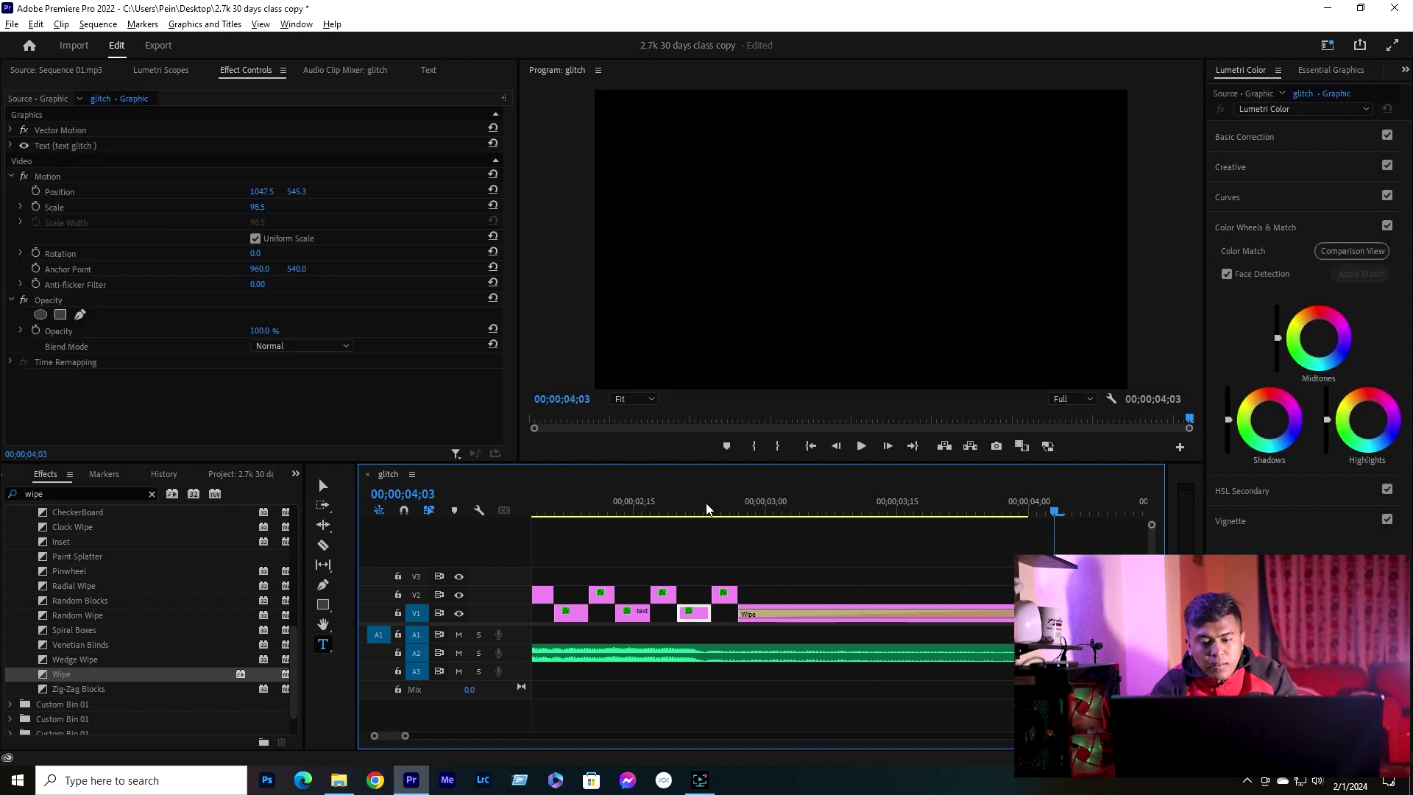
- Deselect the title clip and play the whole sequence from the start
{"action": "key", "text": "c"}
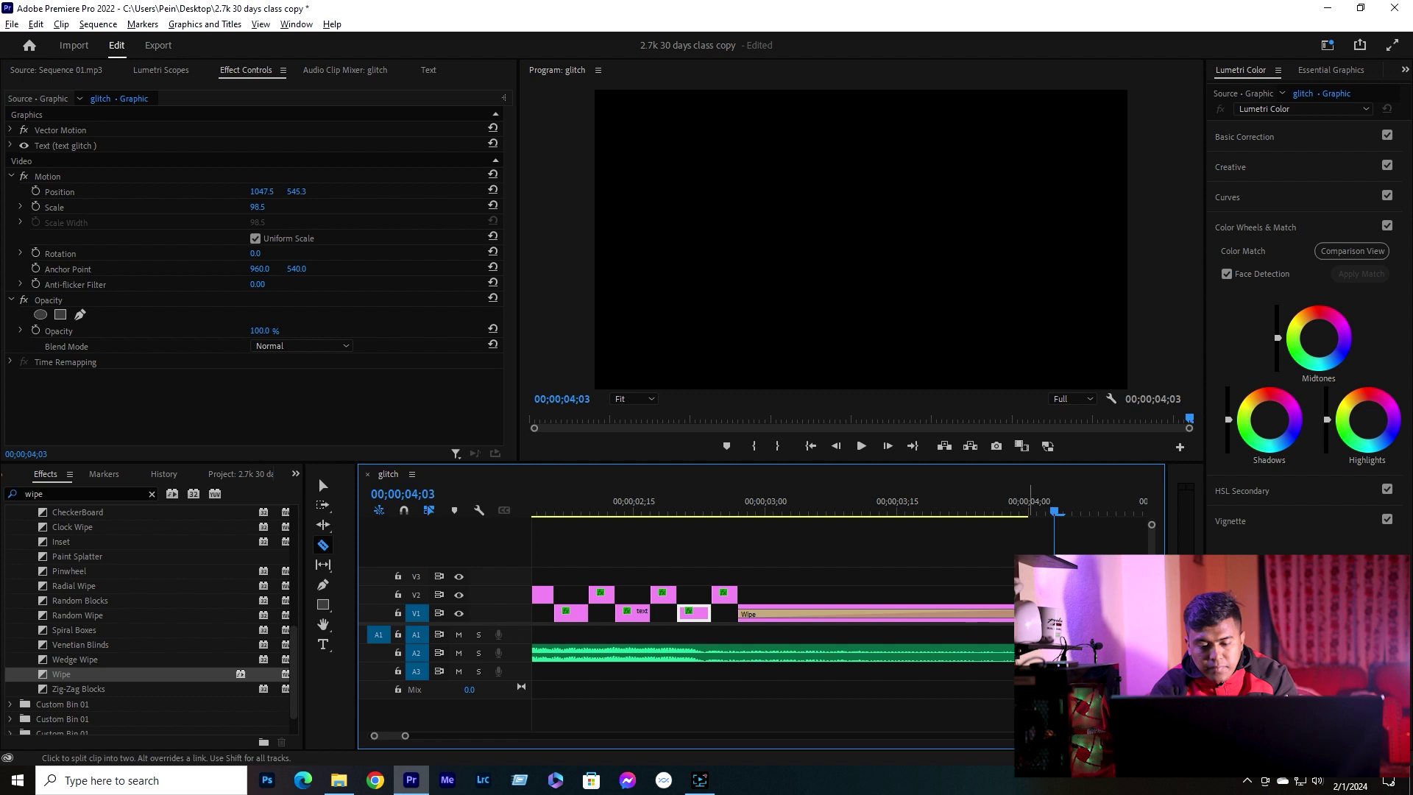
{"action": "key", "text": "v"}
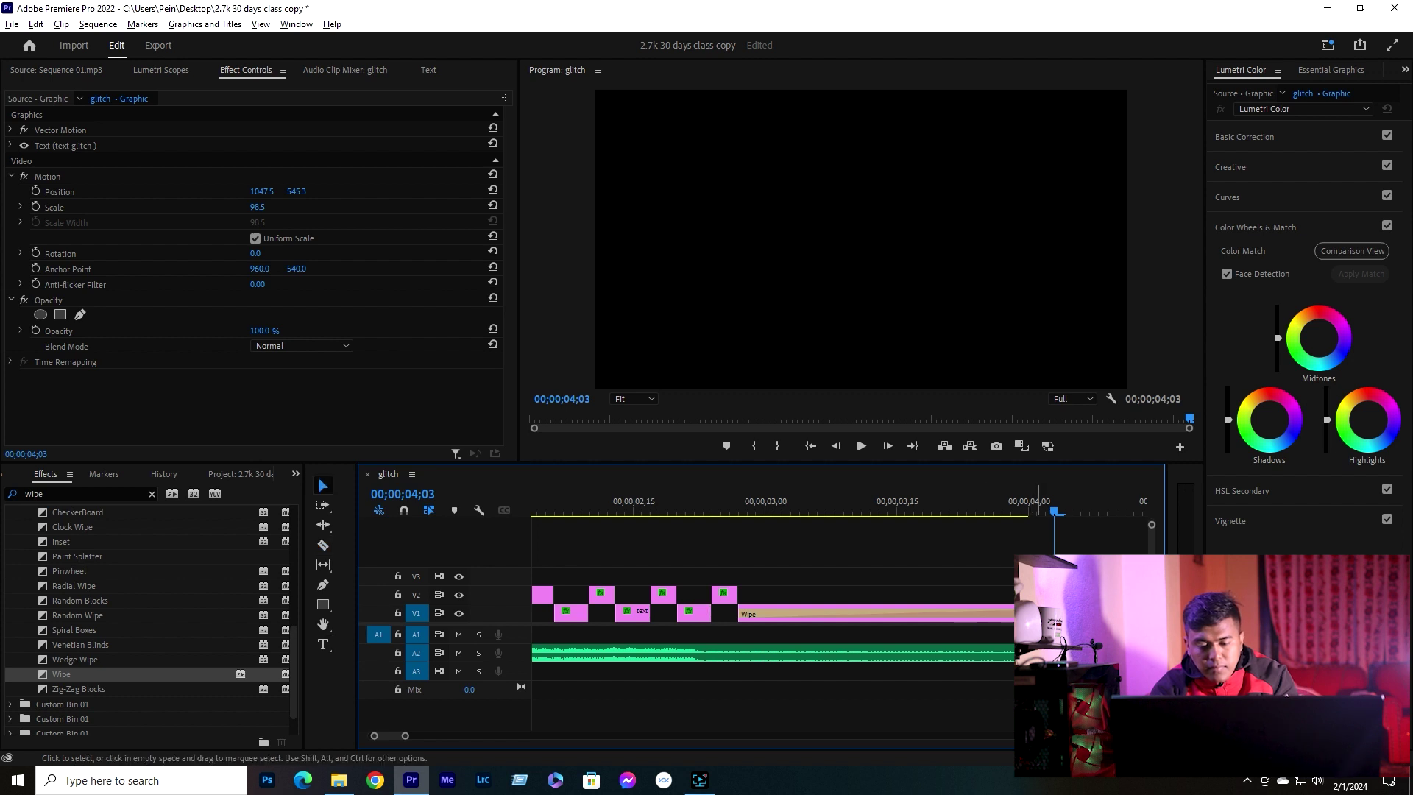
{"action": "left_click", "coordinate": [910, 548]}
{"action": "key", "text": "space"}
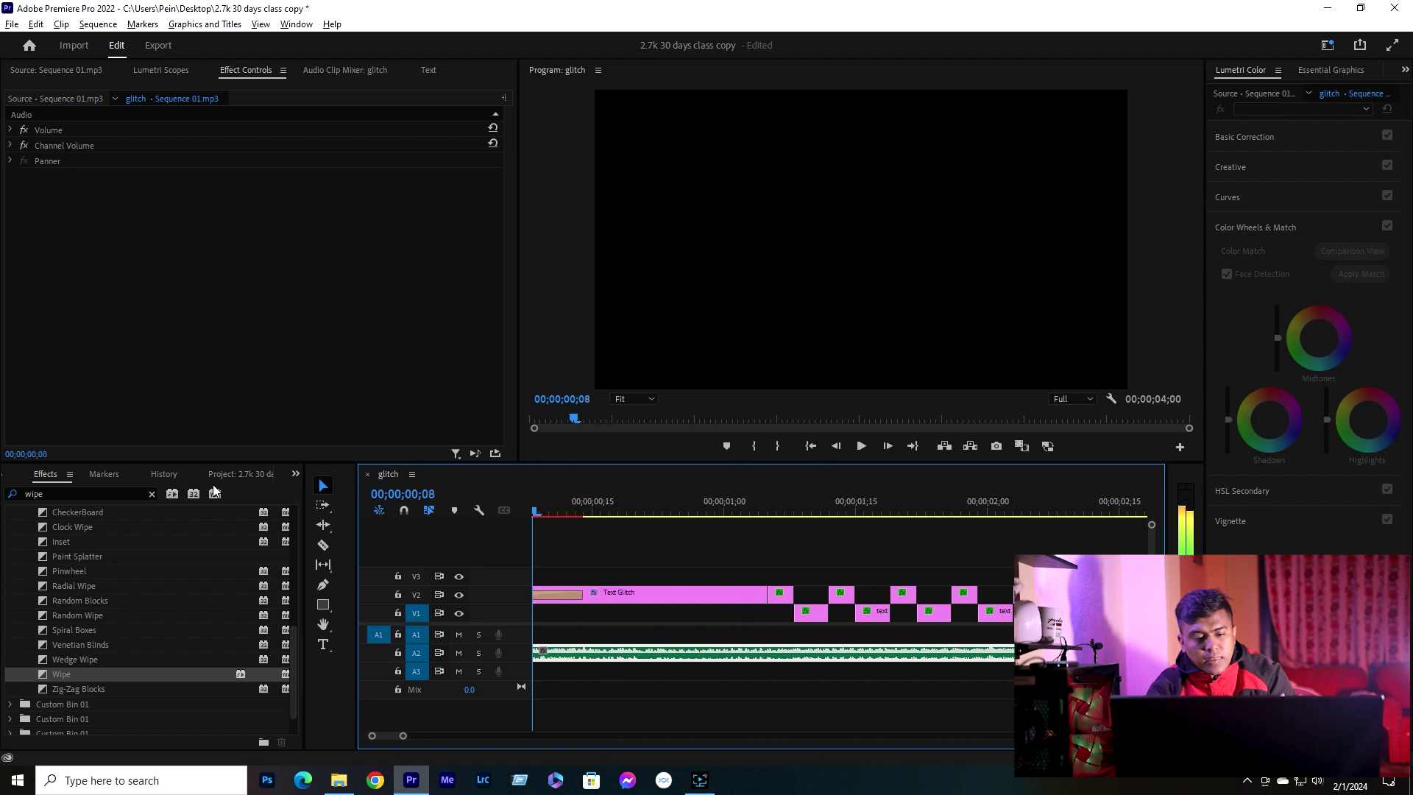
{"action": "key", "text": "space"}
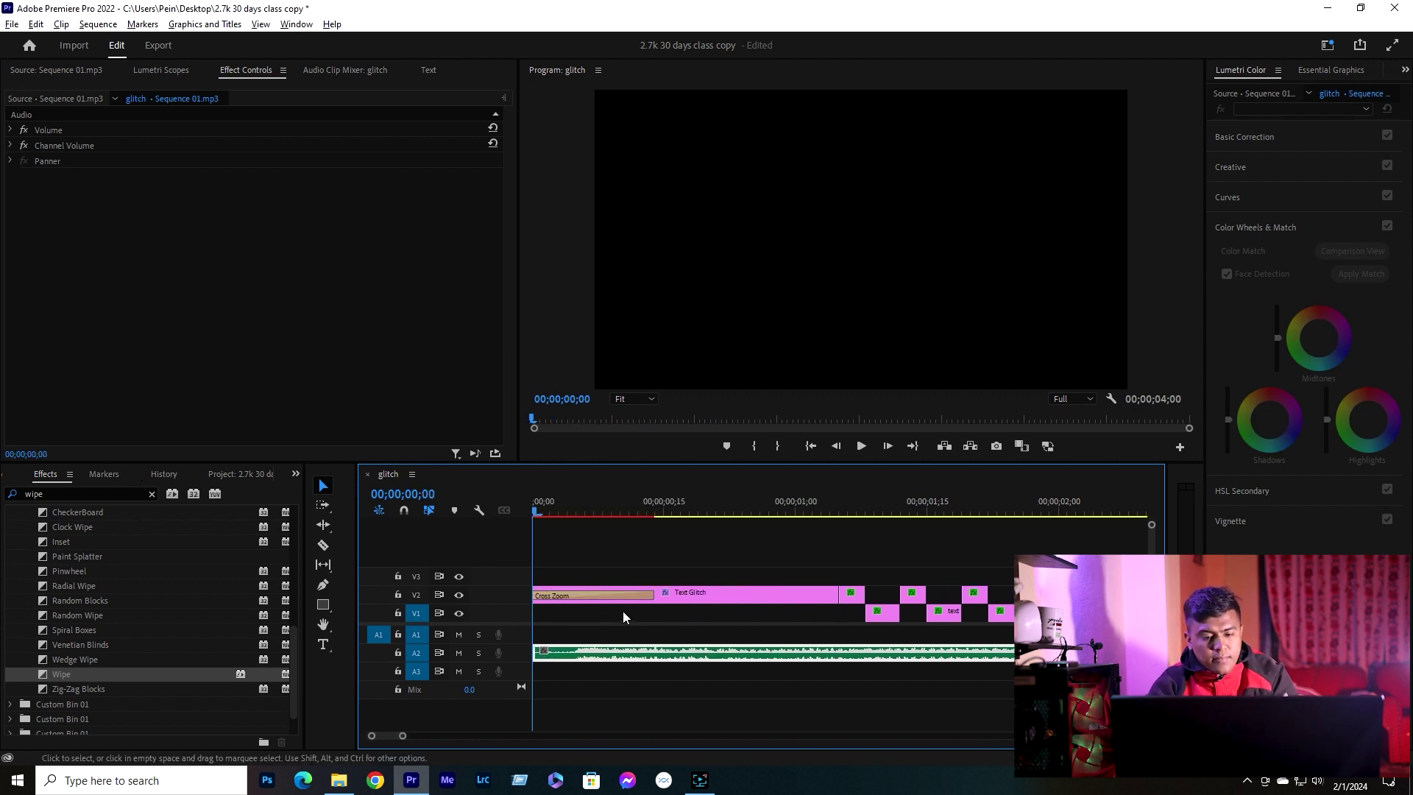
{"action": "scroll", "coordinate": [638, 603], "scroll_direction": "down", "scroll_amount": 5, "text": "alt"}
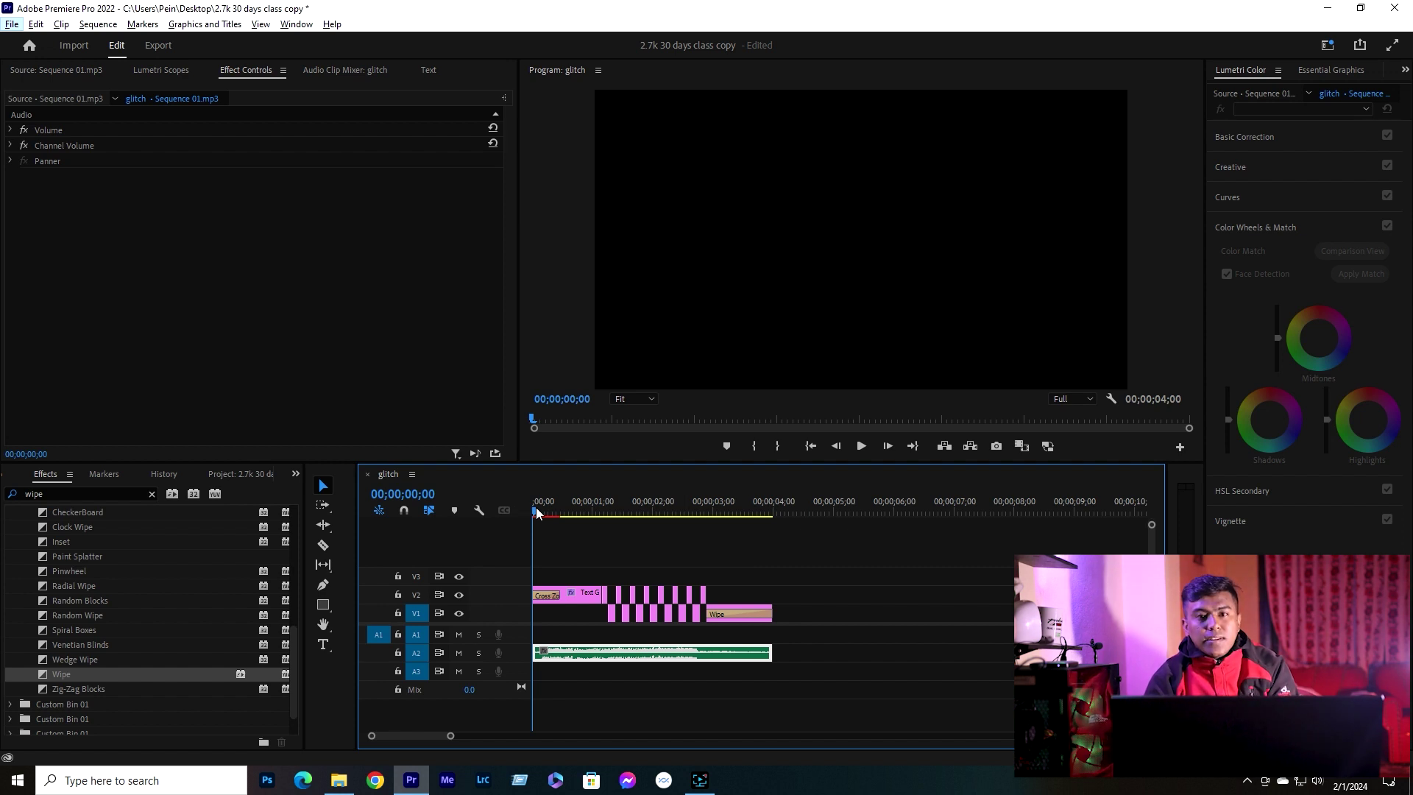
{"action": "key", "text": "alt+space"}
{"action": "left_click", "coordinate": [638, 546]}
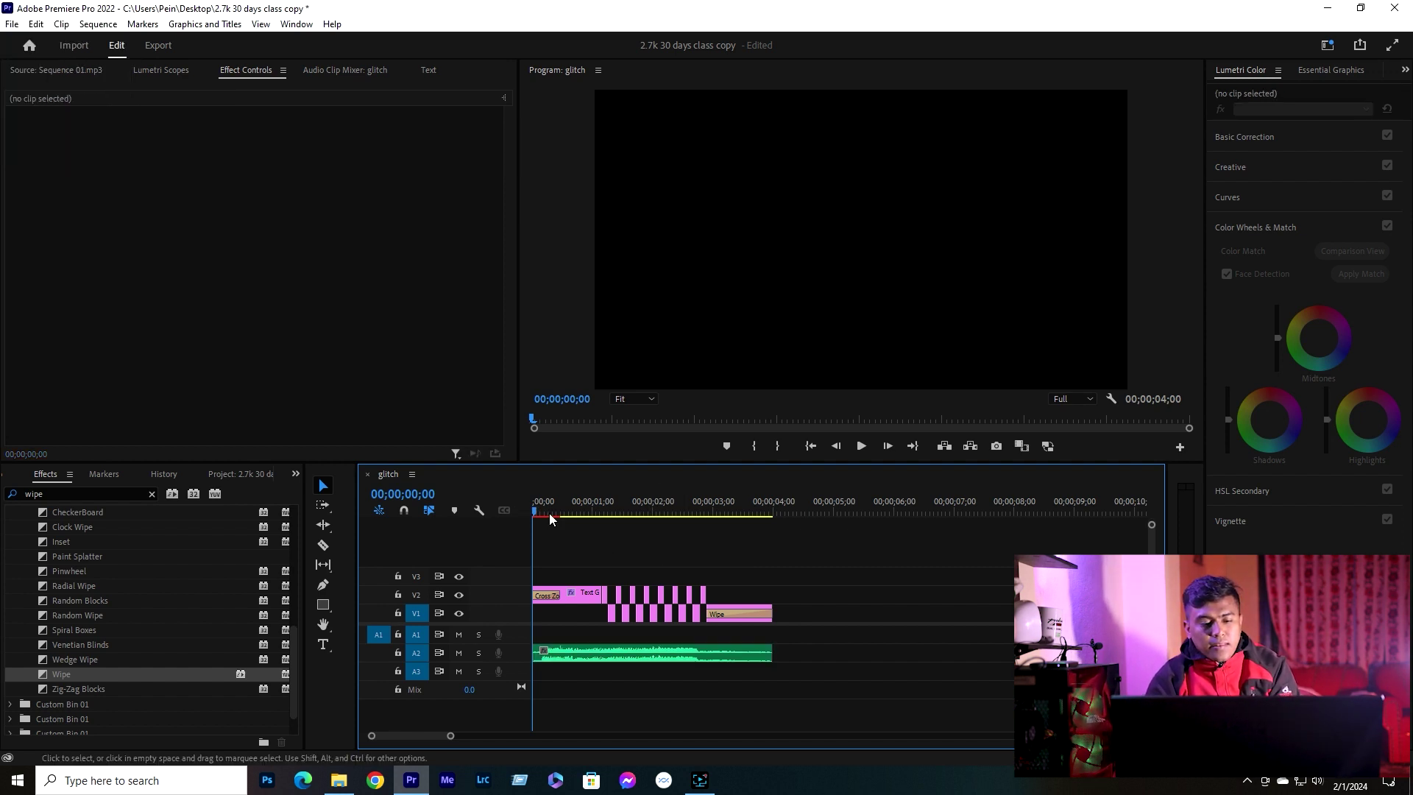
{"action": "key", "text": "space"}
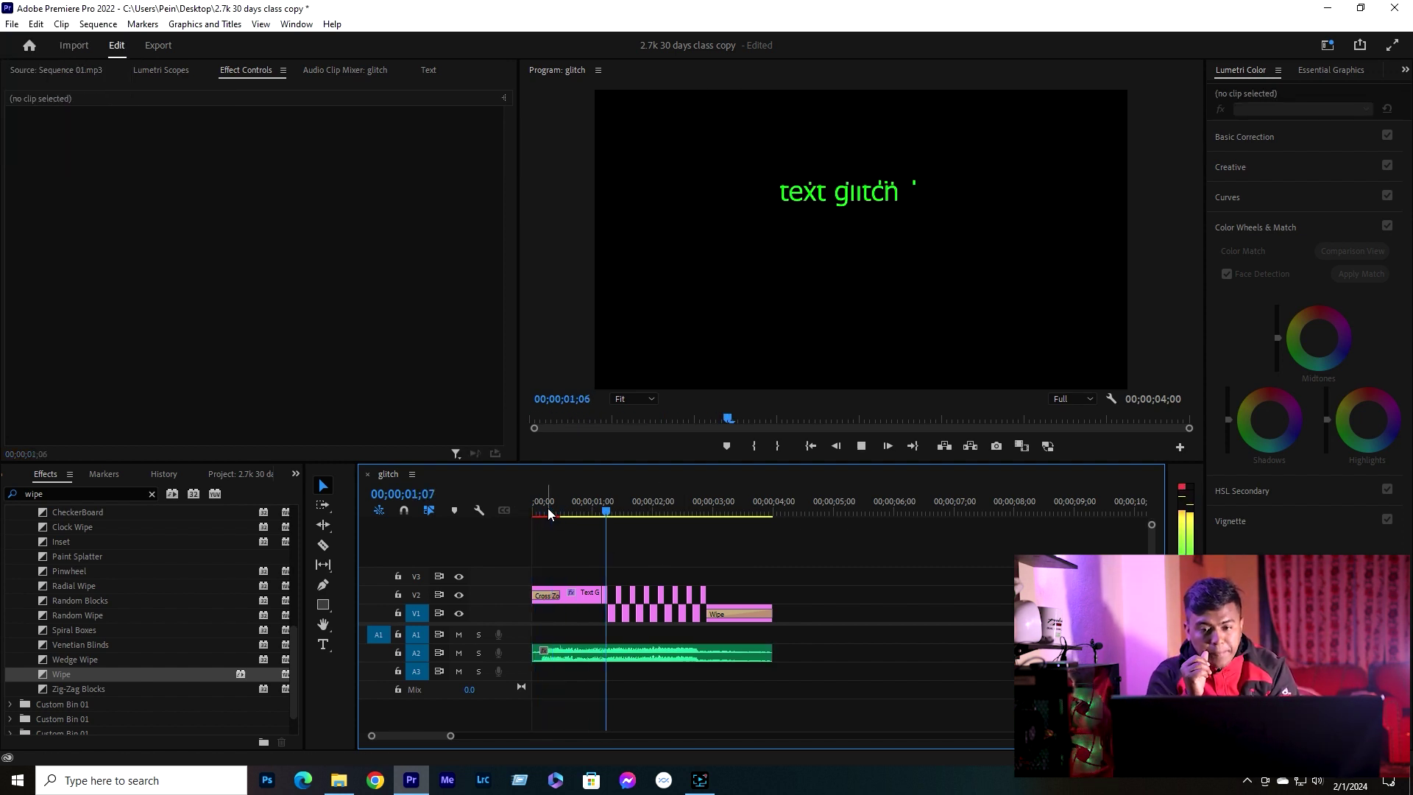